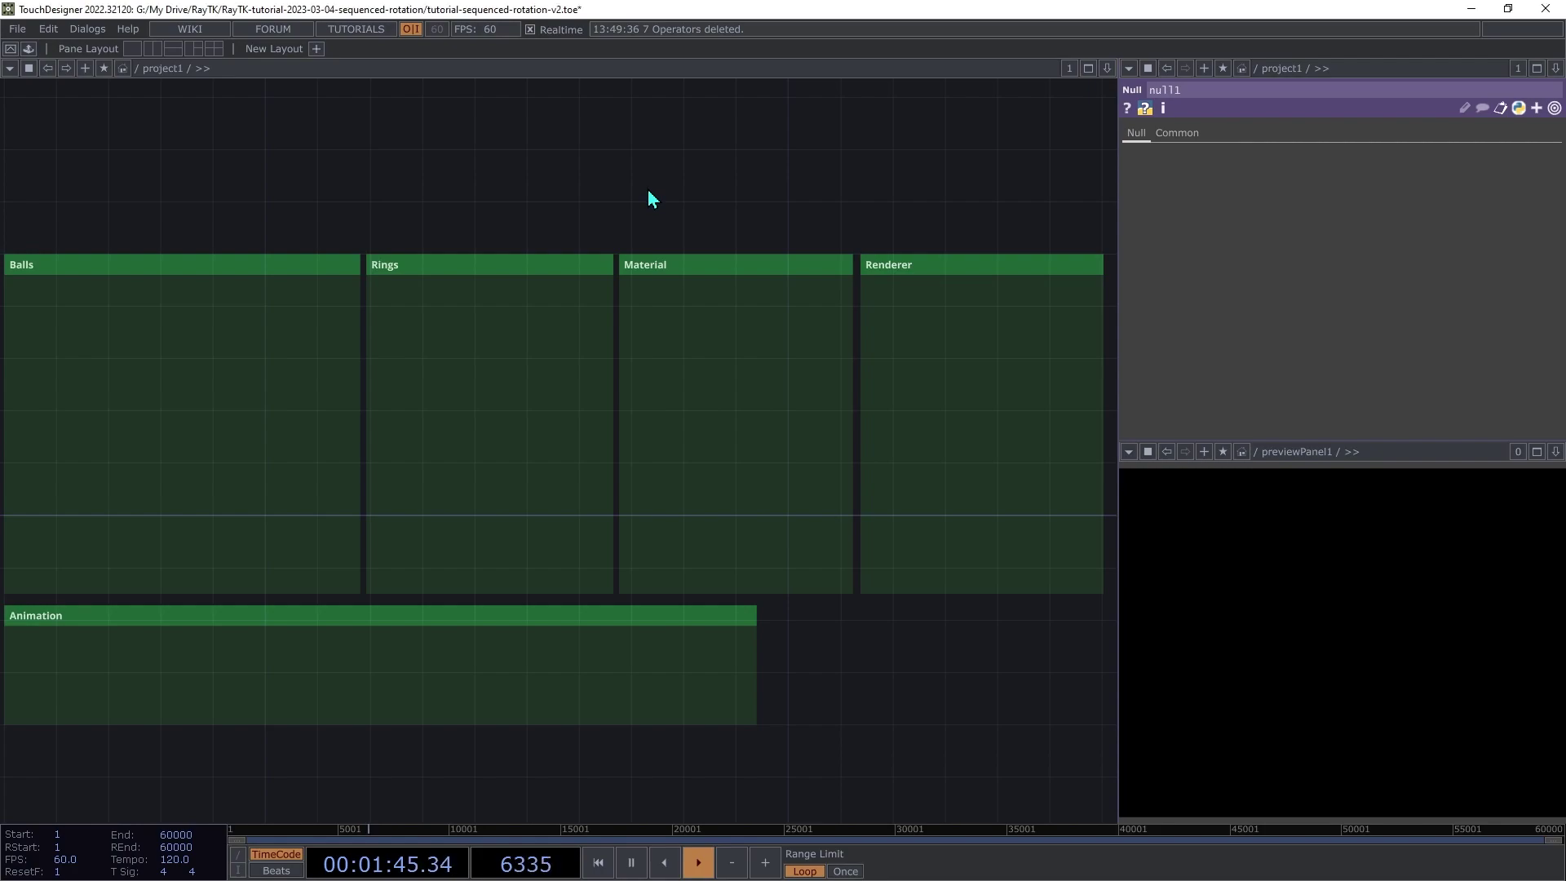
Step: Create a raymarchRender3D operator from the RayTK search and place it in the Renderer box
left_click(138, 71)
left_click(150, 93)
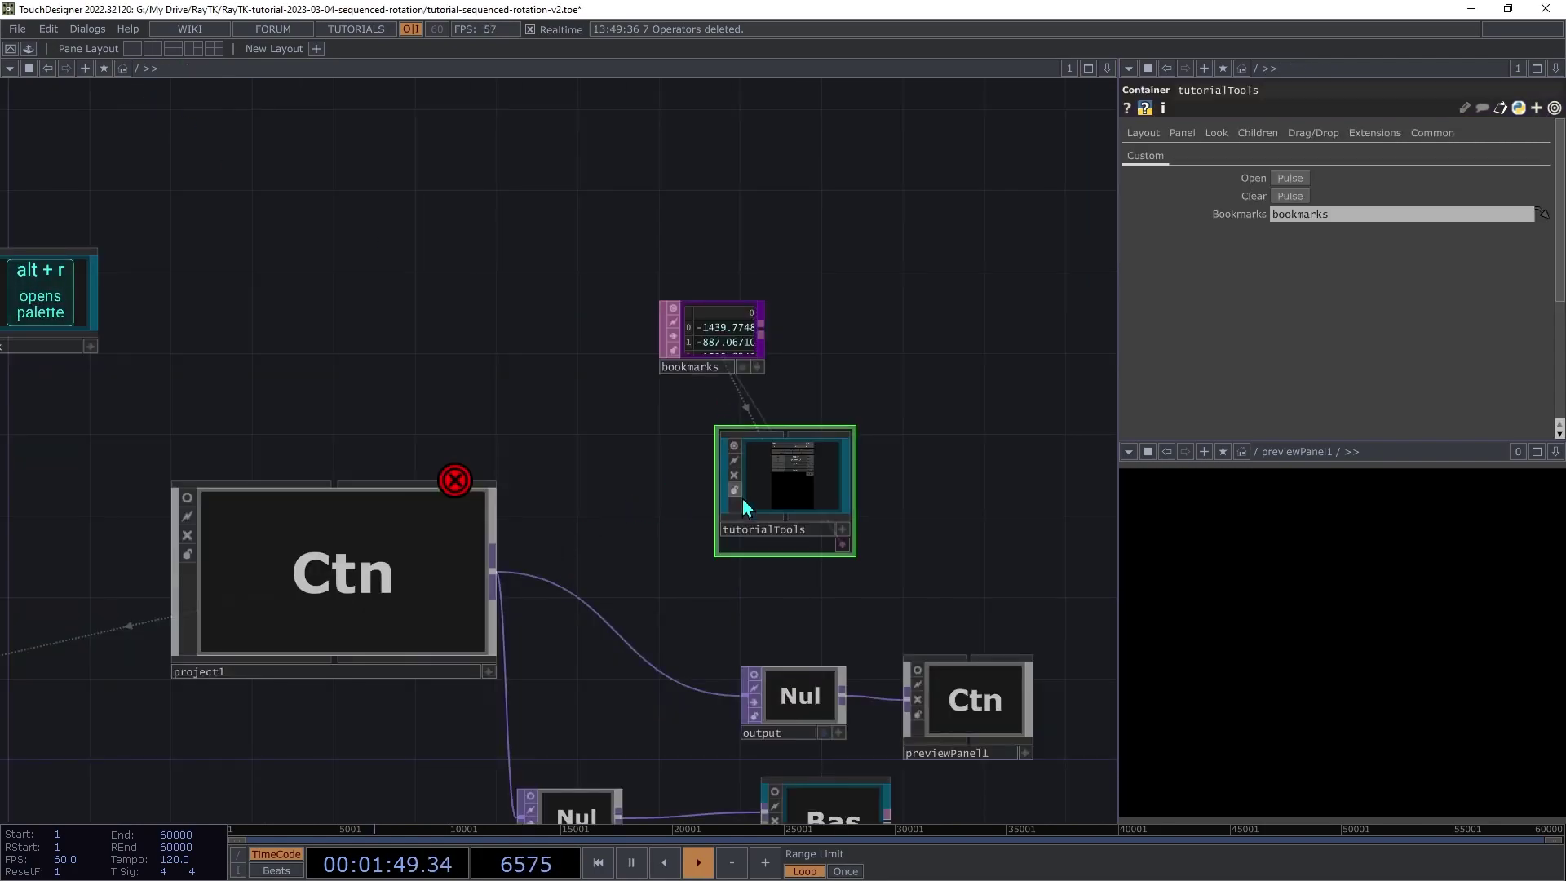
left_click_drag(378, 262, 548, 203)
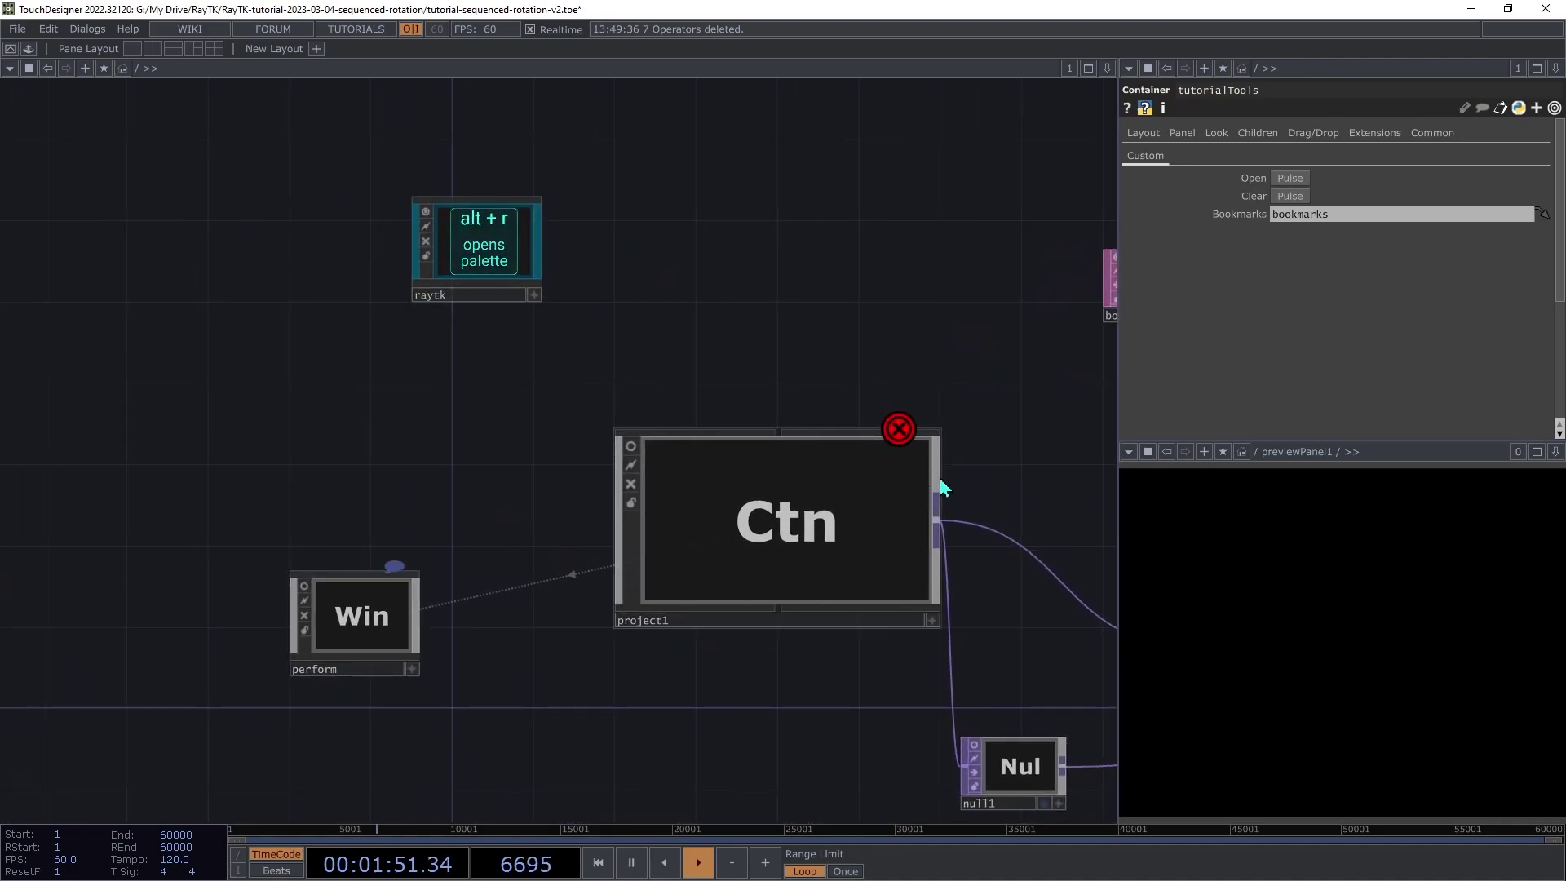
left_click(48, 68)
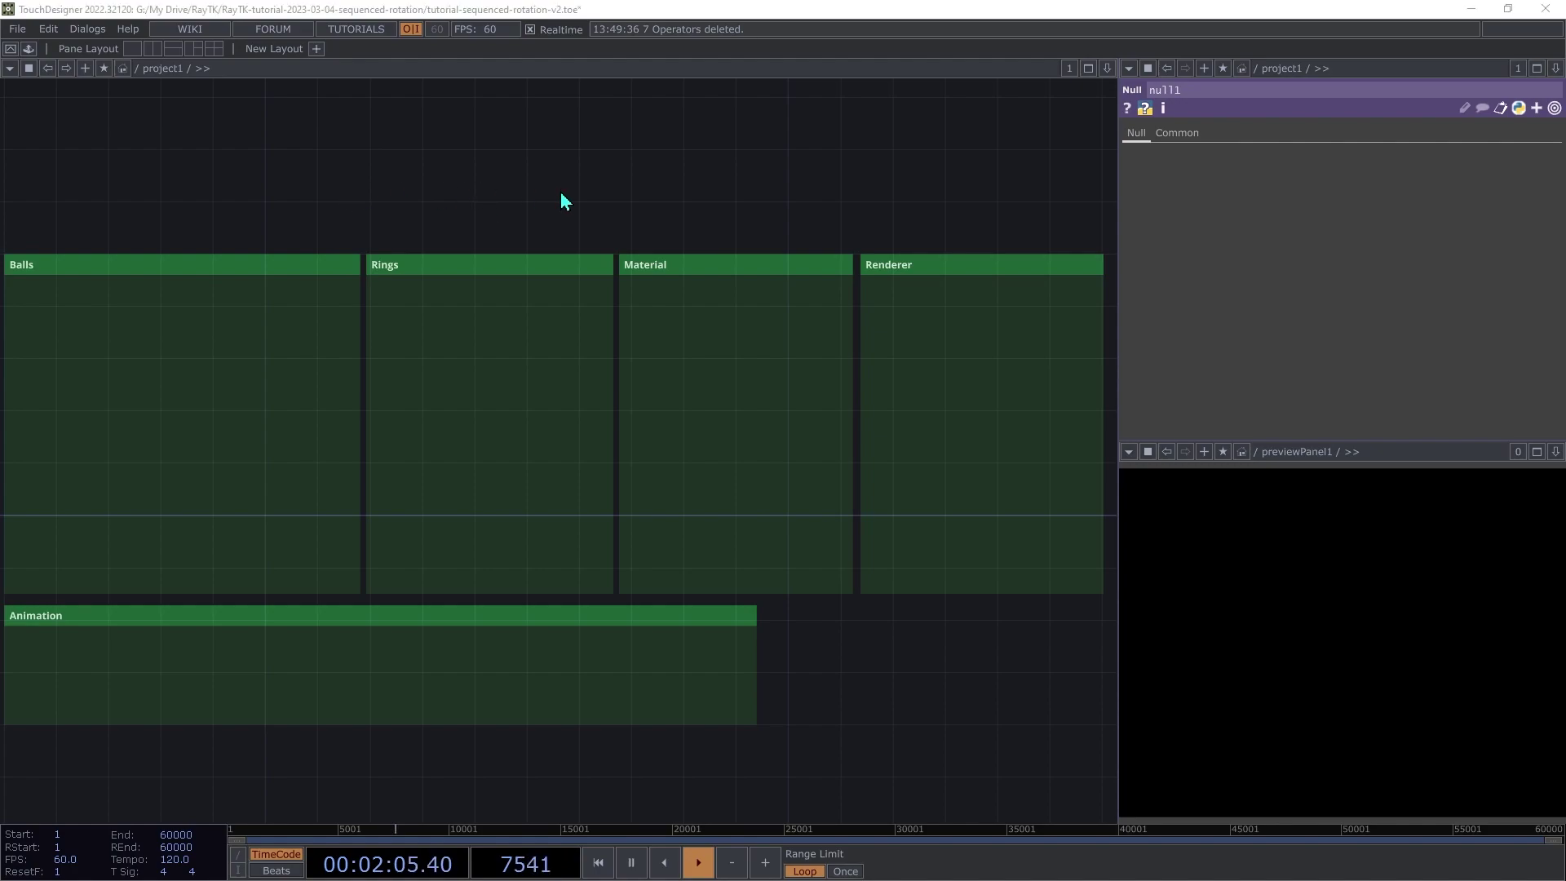
key("alt+r")
type("ray")
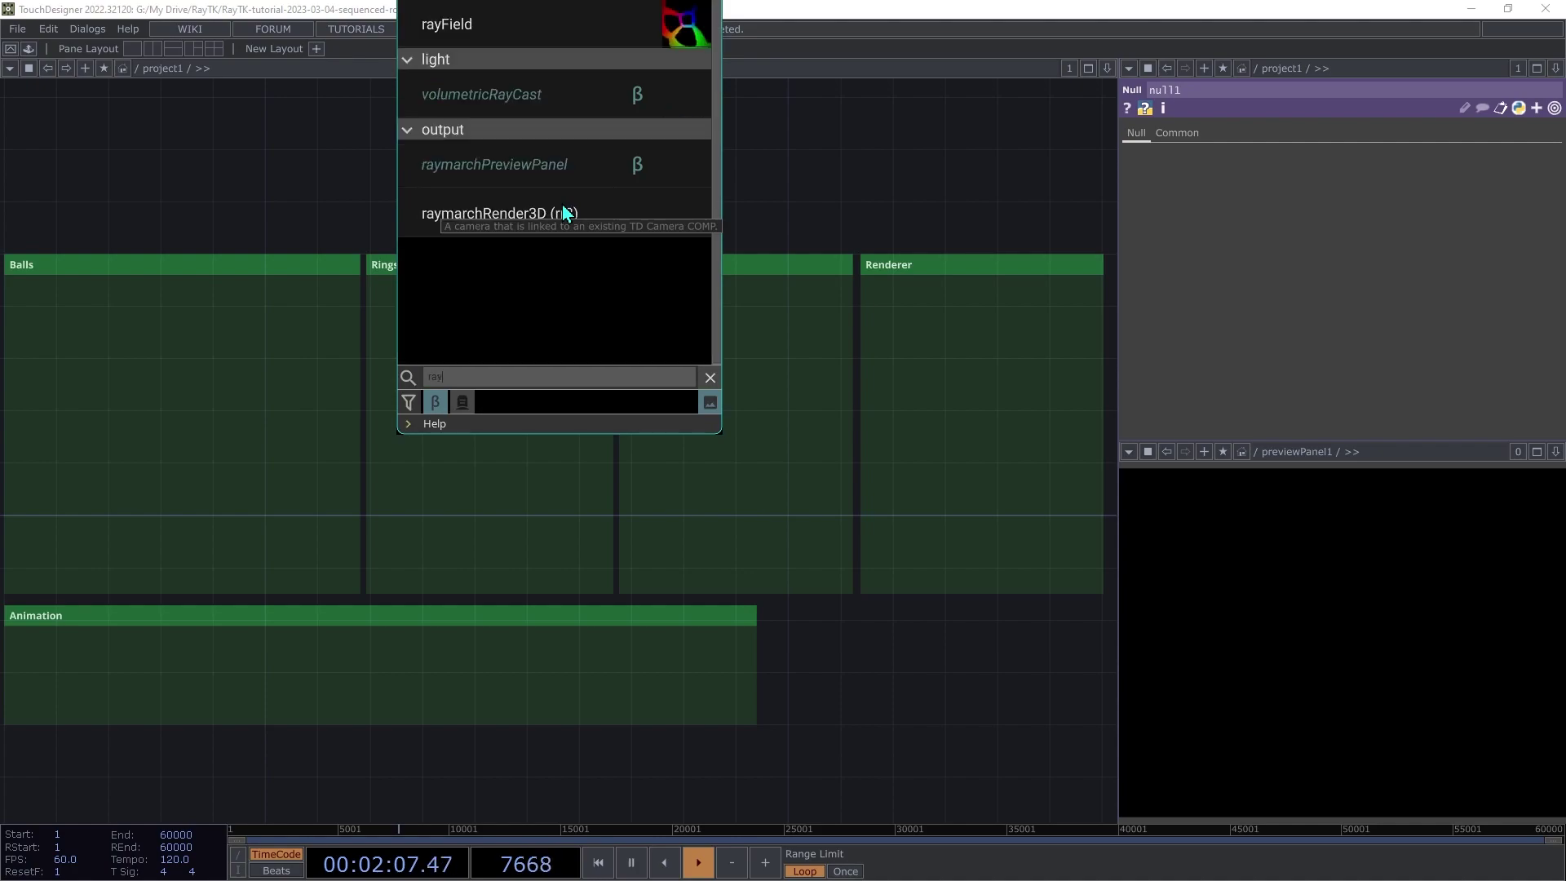
type("m")
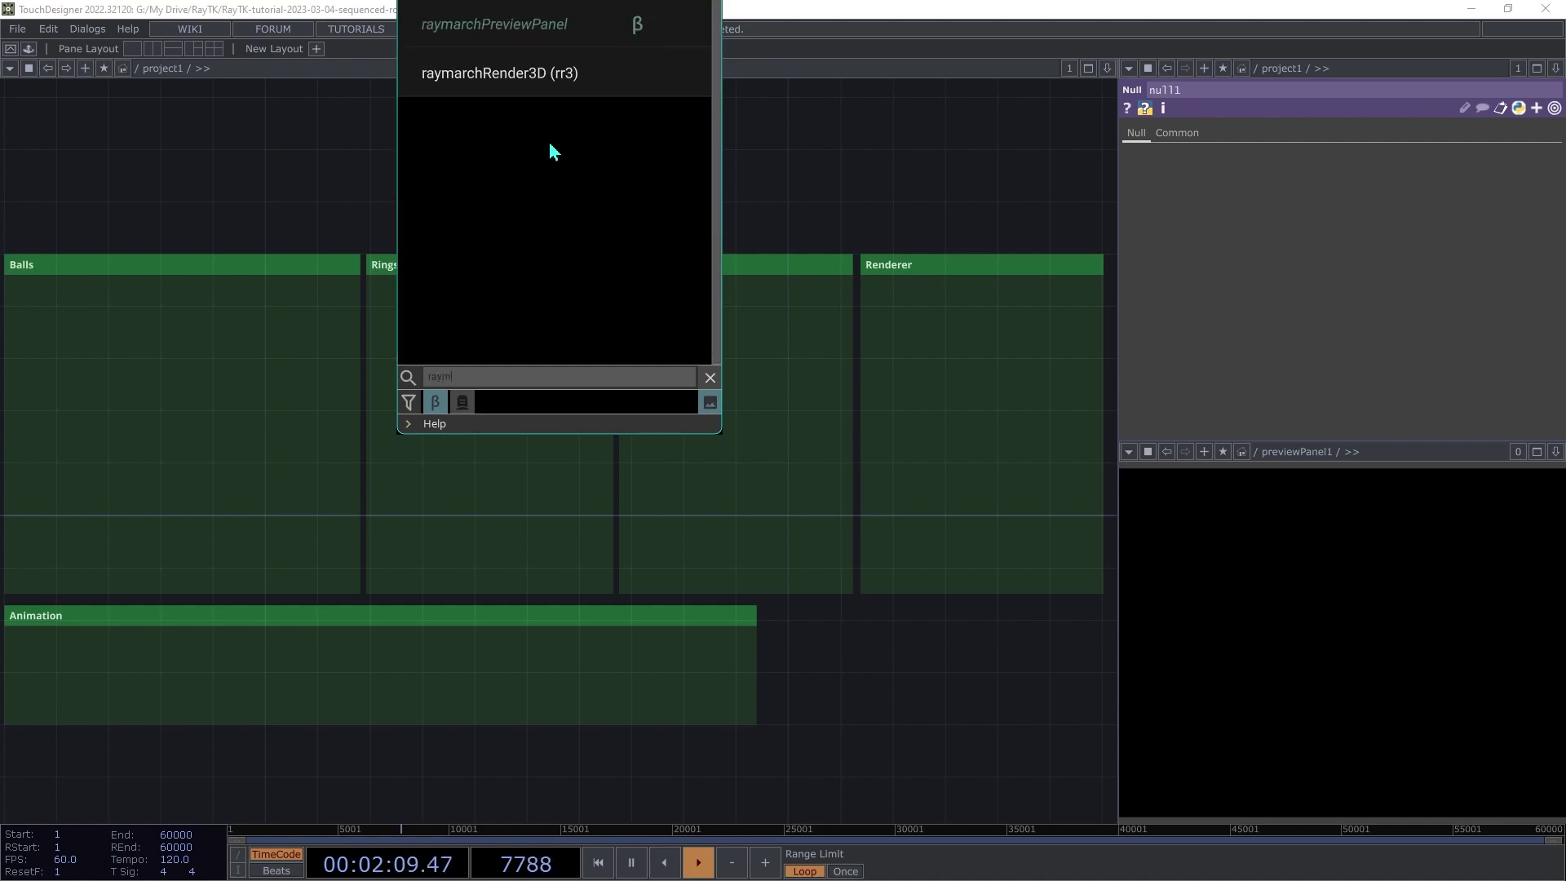
left_click(549, 77)
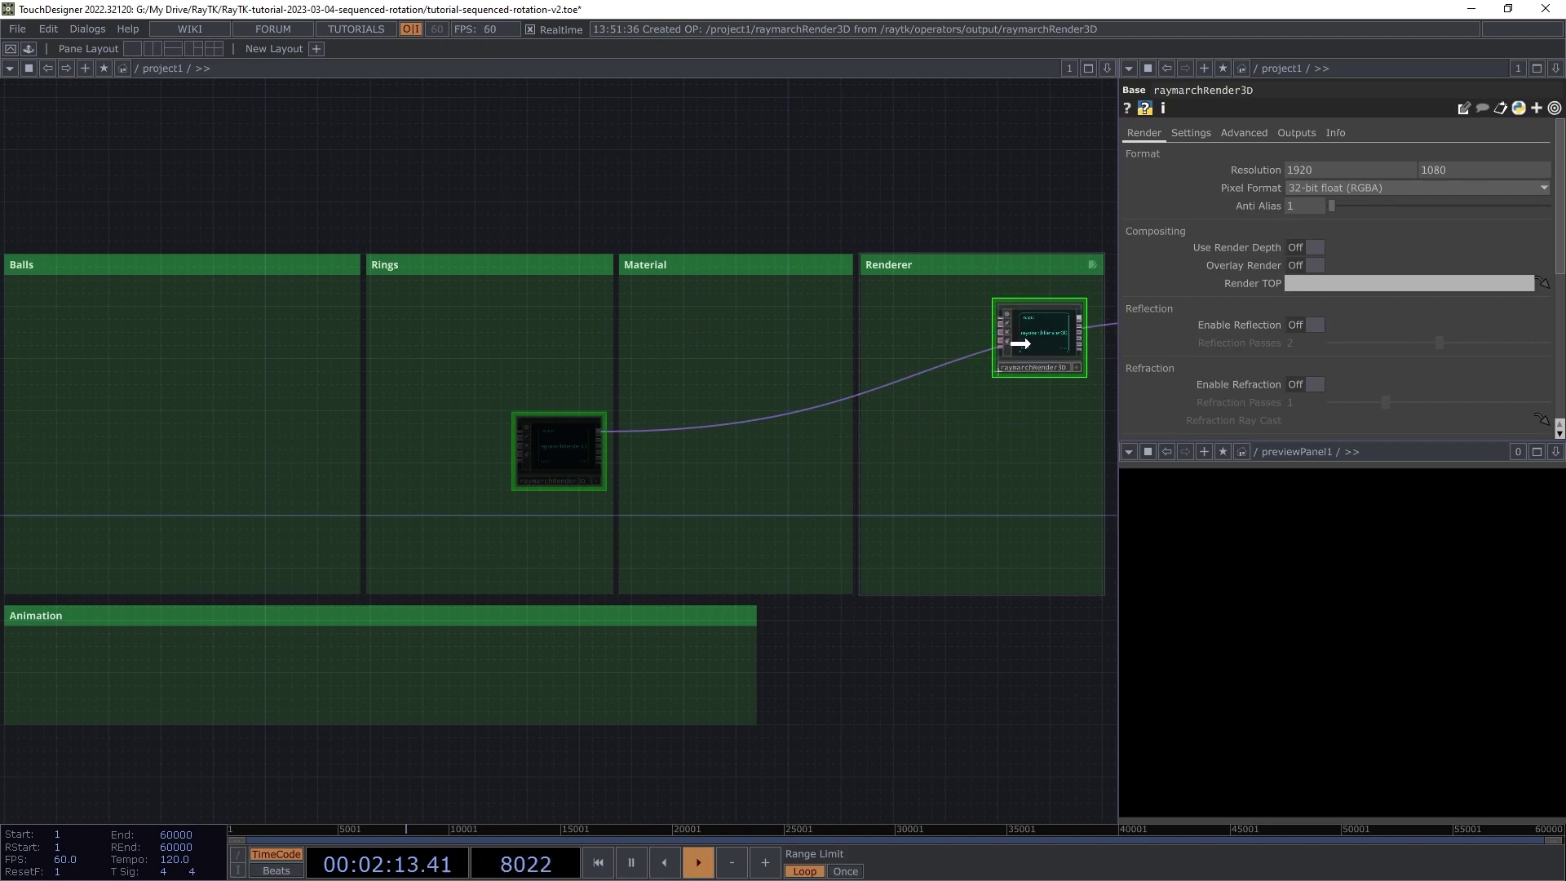
left_click(1053, 337)
Step: Set the renderer's resolution to 1400 x 1100 and wire its output to the downstream node
left_click(1337, 169)
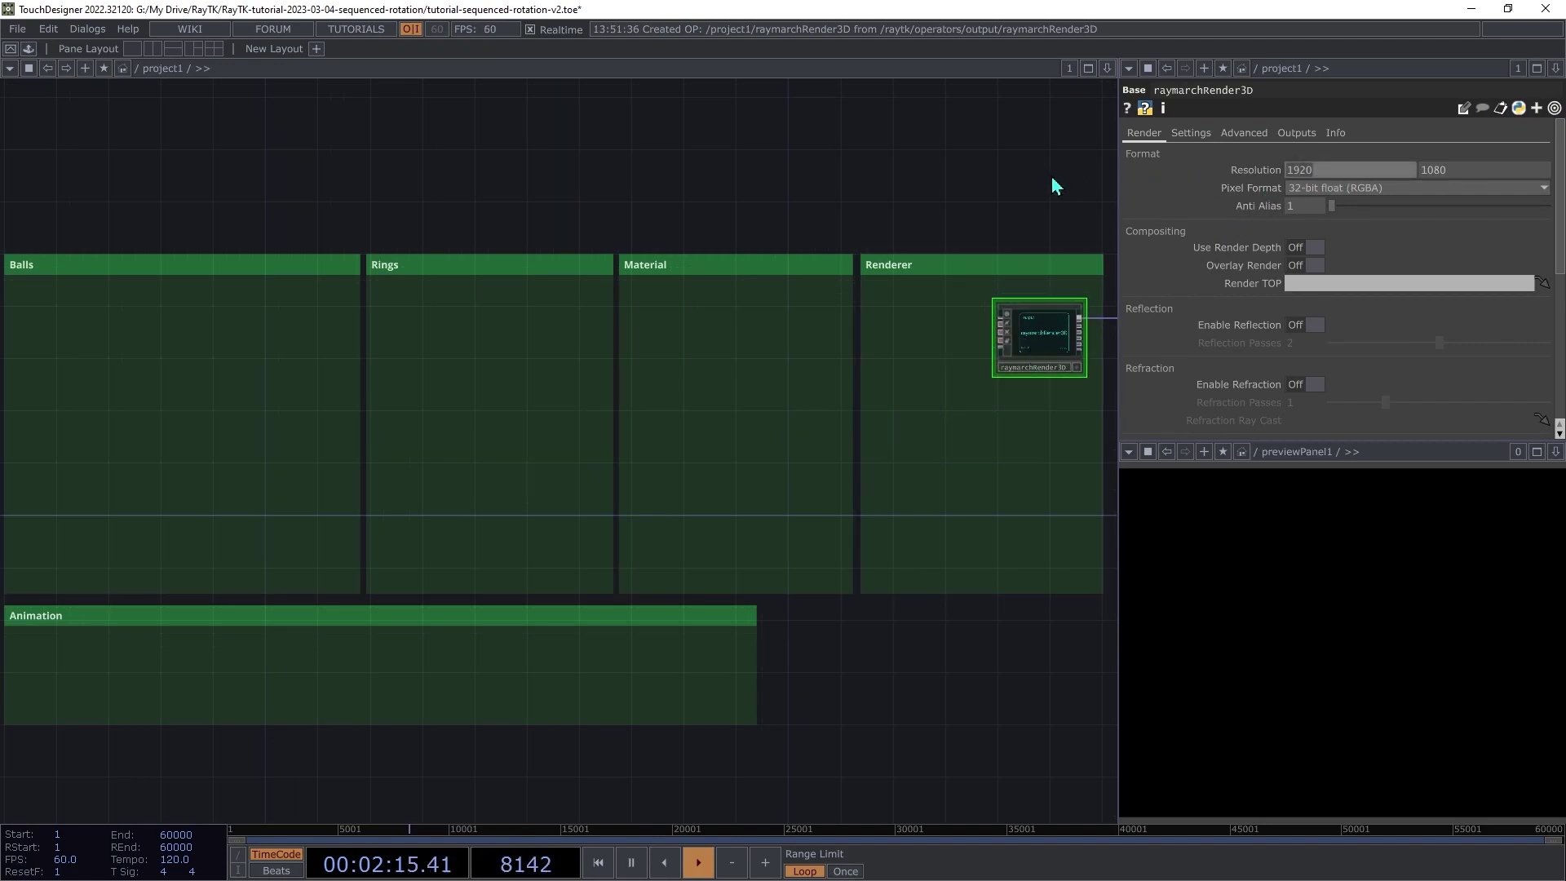
type("1400")
key("Tab")
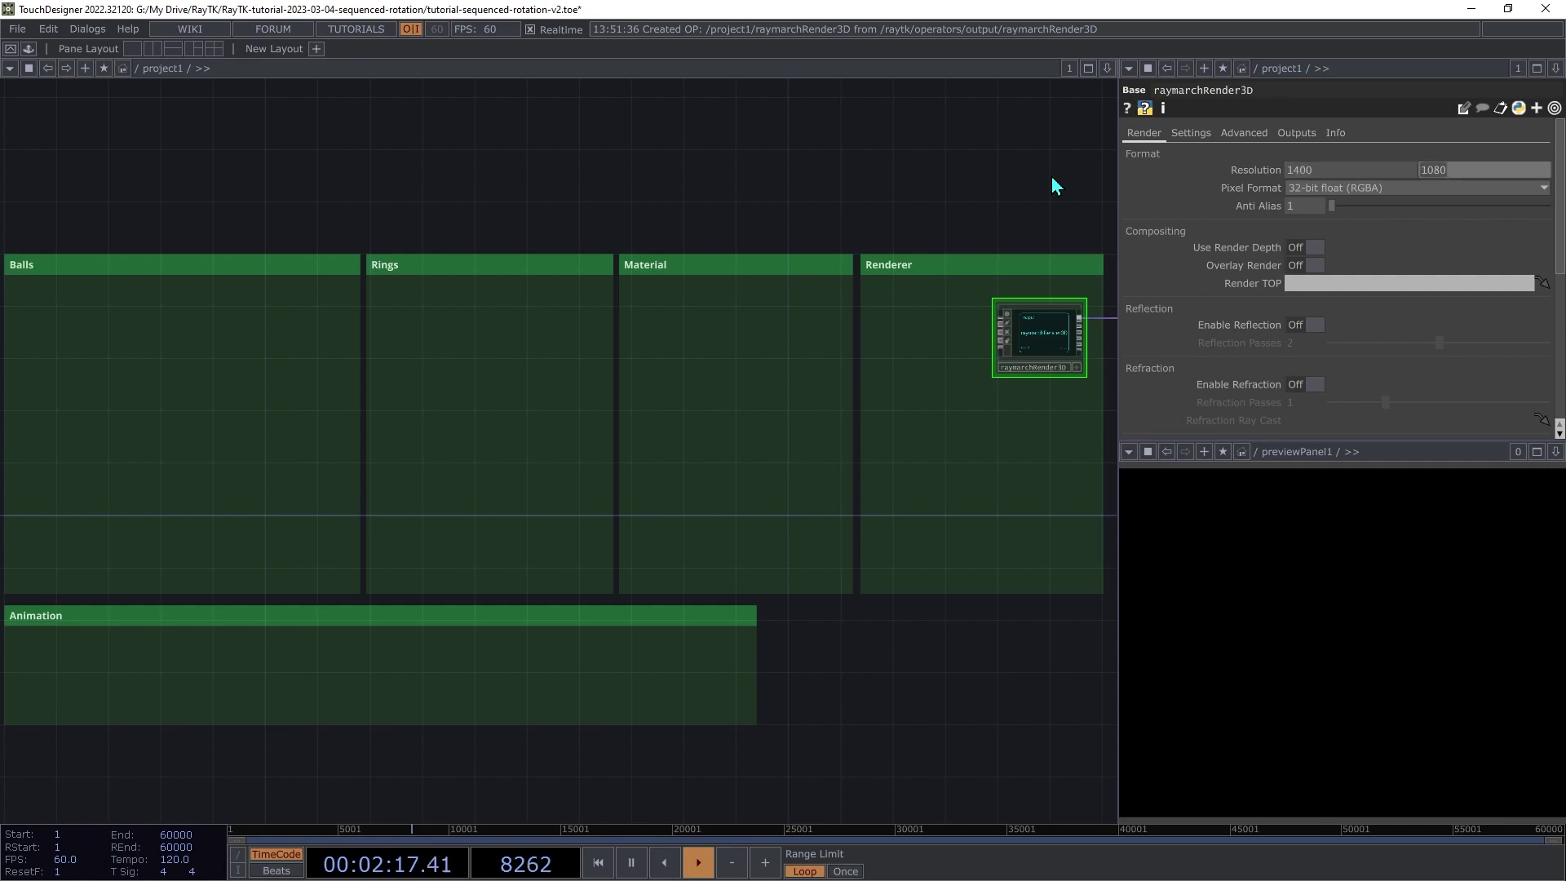
type("1100")
key("Tab")
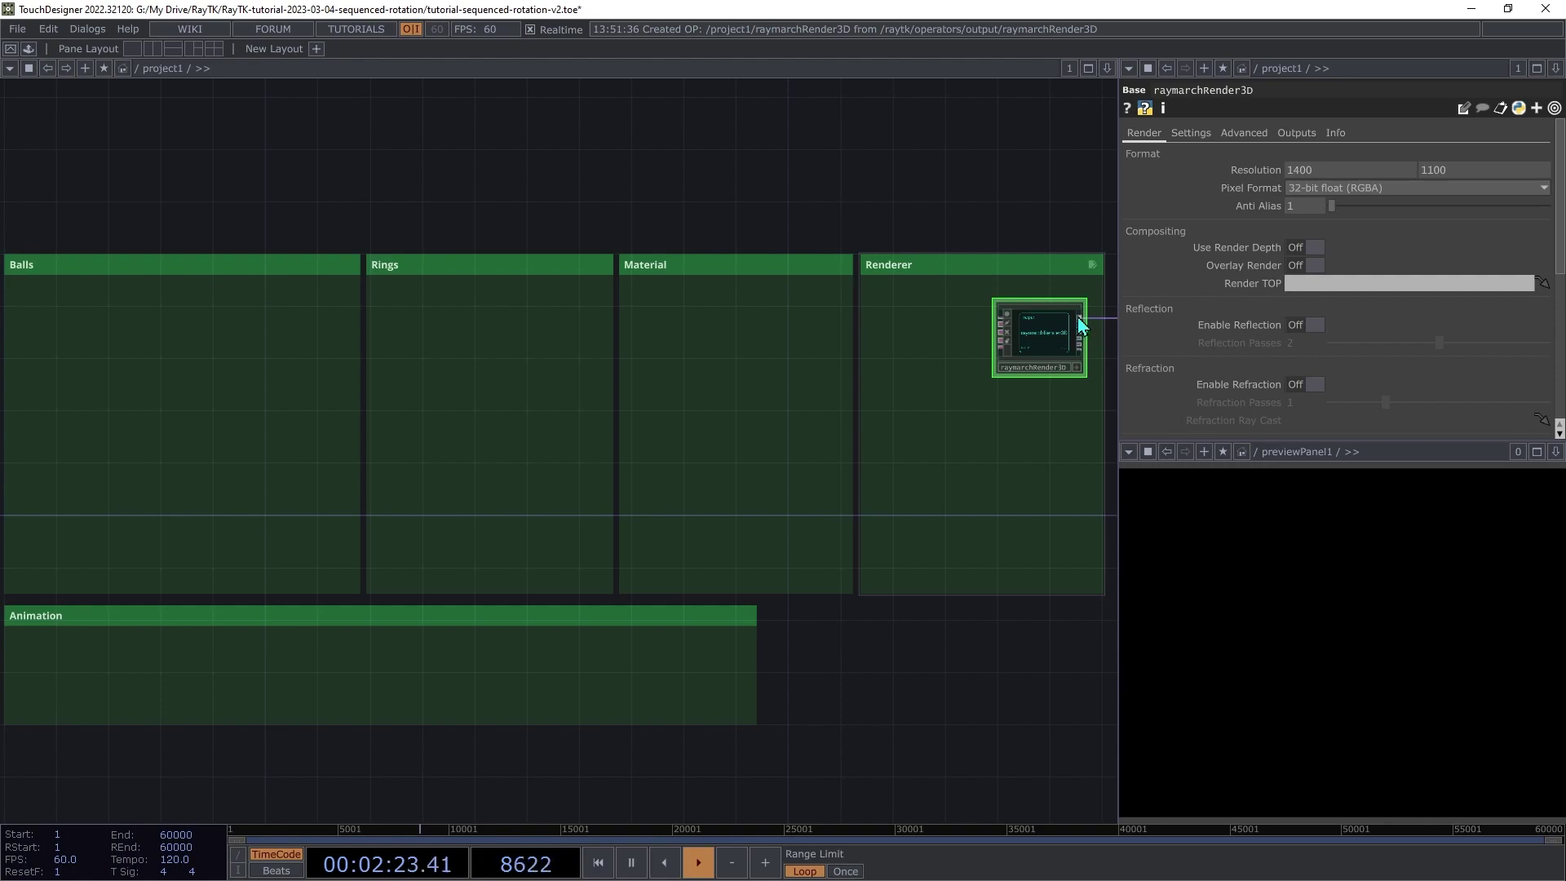
left_click_drag(1082, 331, 1115, 330)
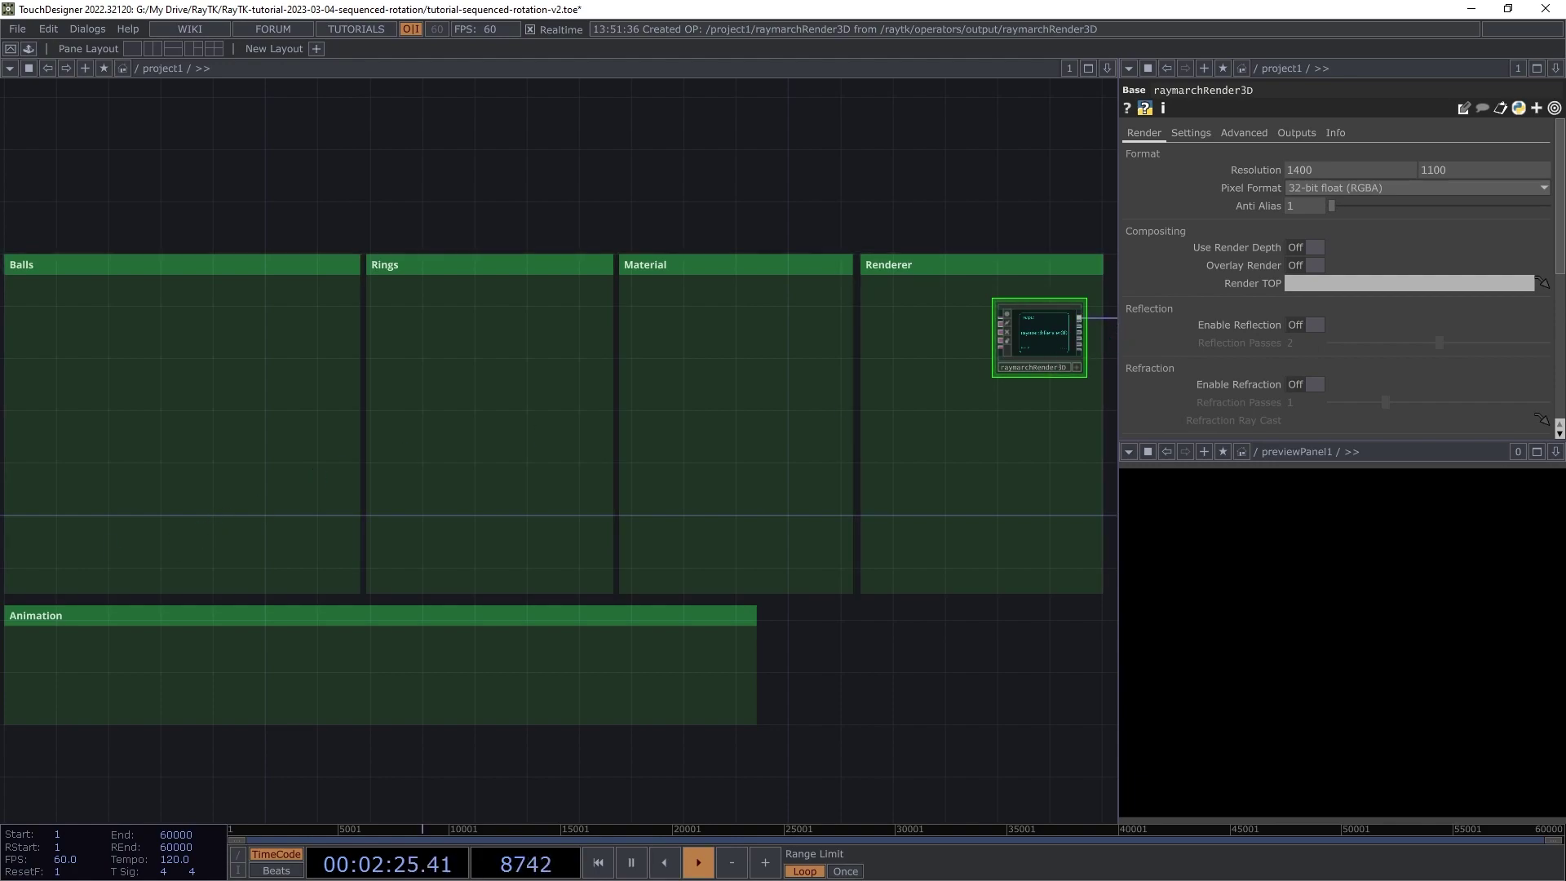
scroll(811, 489, "up", 5)
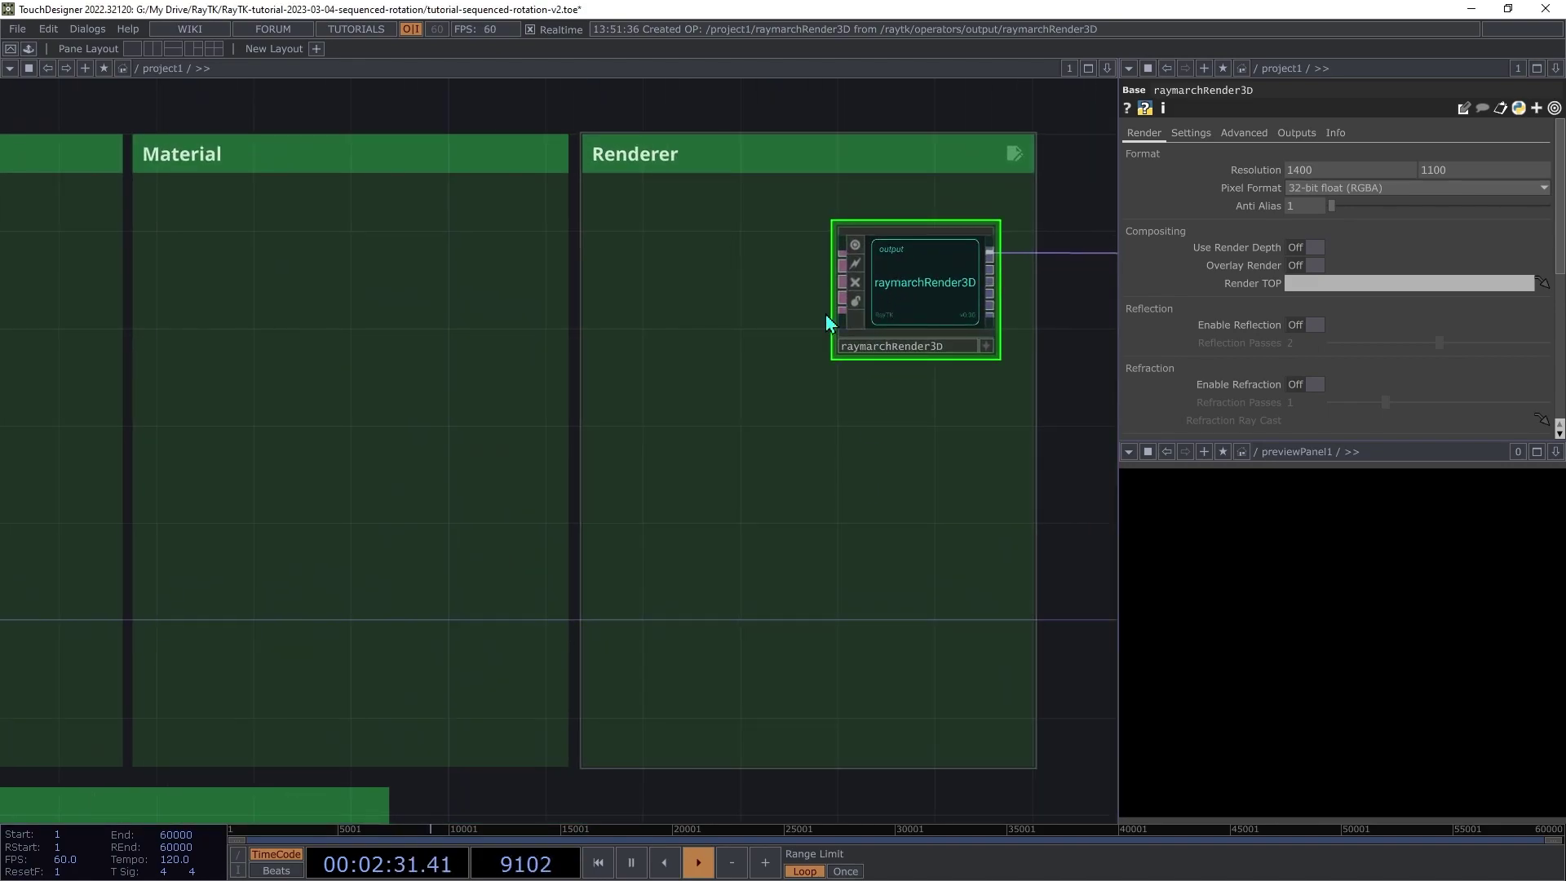
Step: Add lookAtCamera1 wired to the renderer, place it in the Renderer box, with Position Z 6
right_click(653, 393)
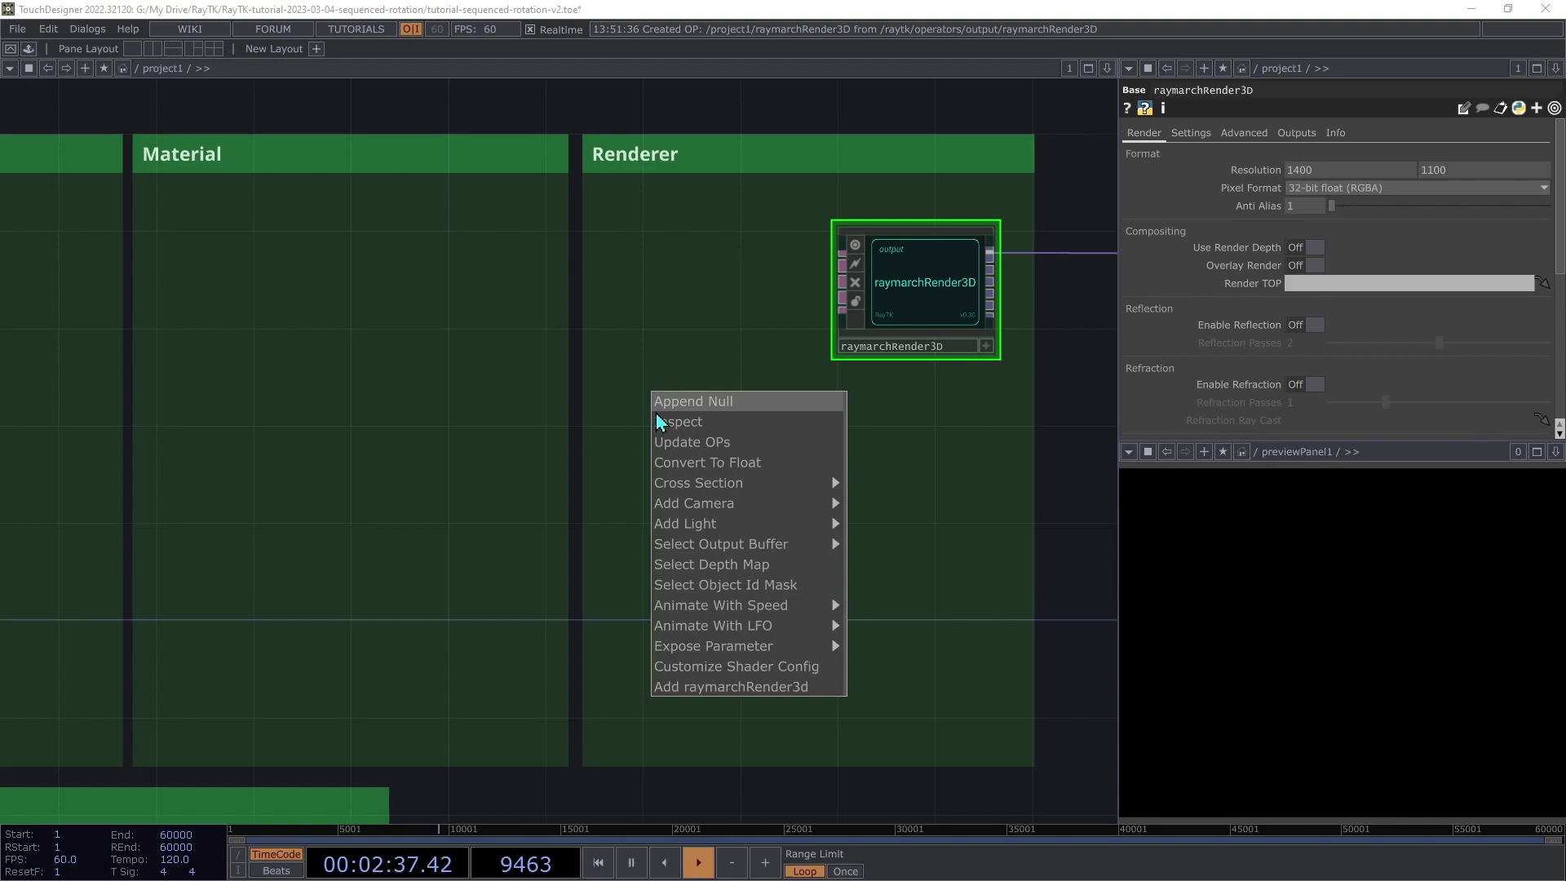
mouse_move(751, 504)
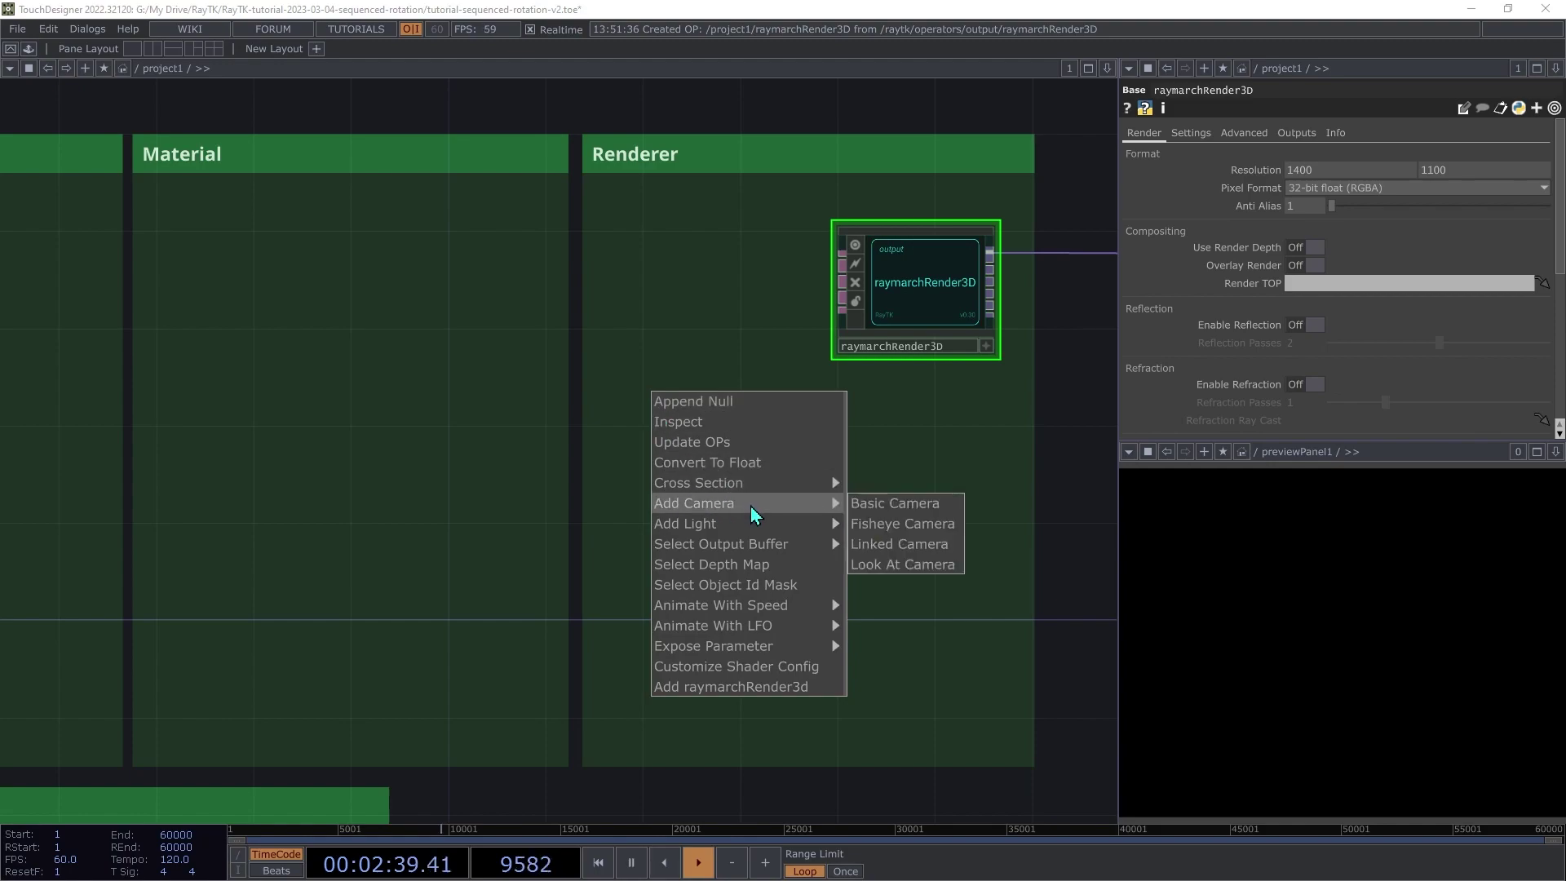
left_click(906, 574)
left_click_drag(602, 427, 719, 440)
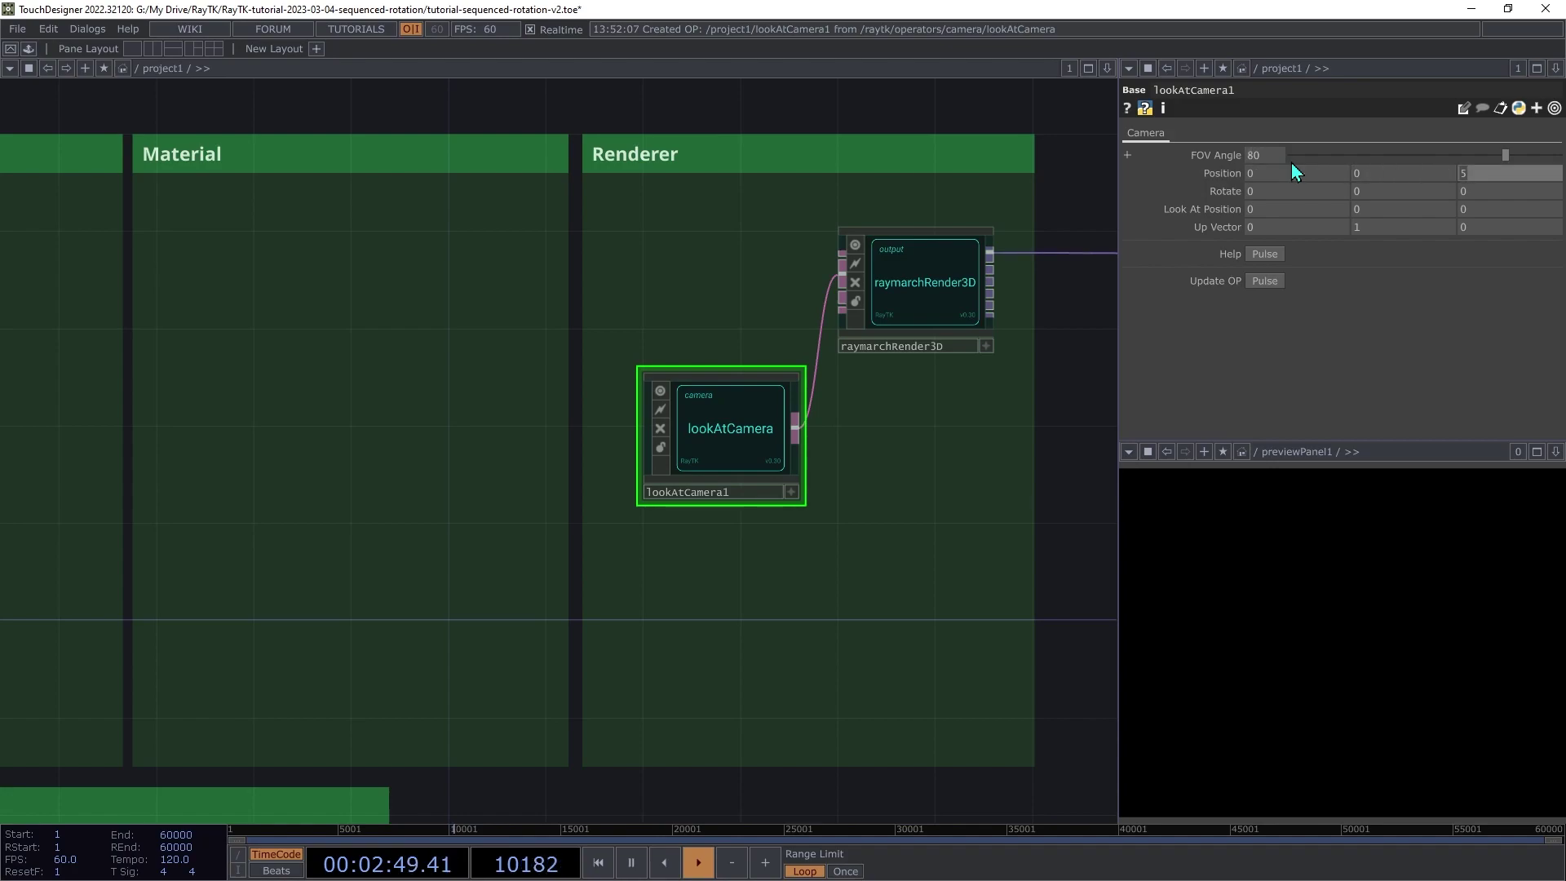
key("Tab")
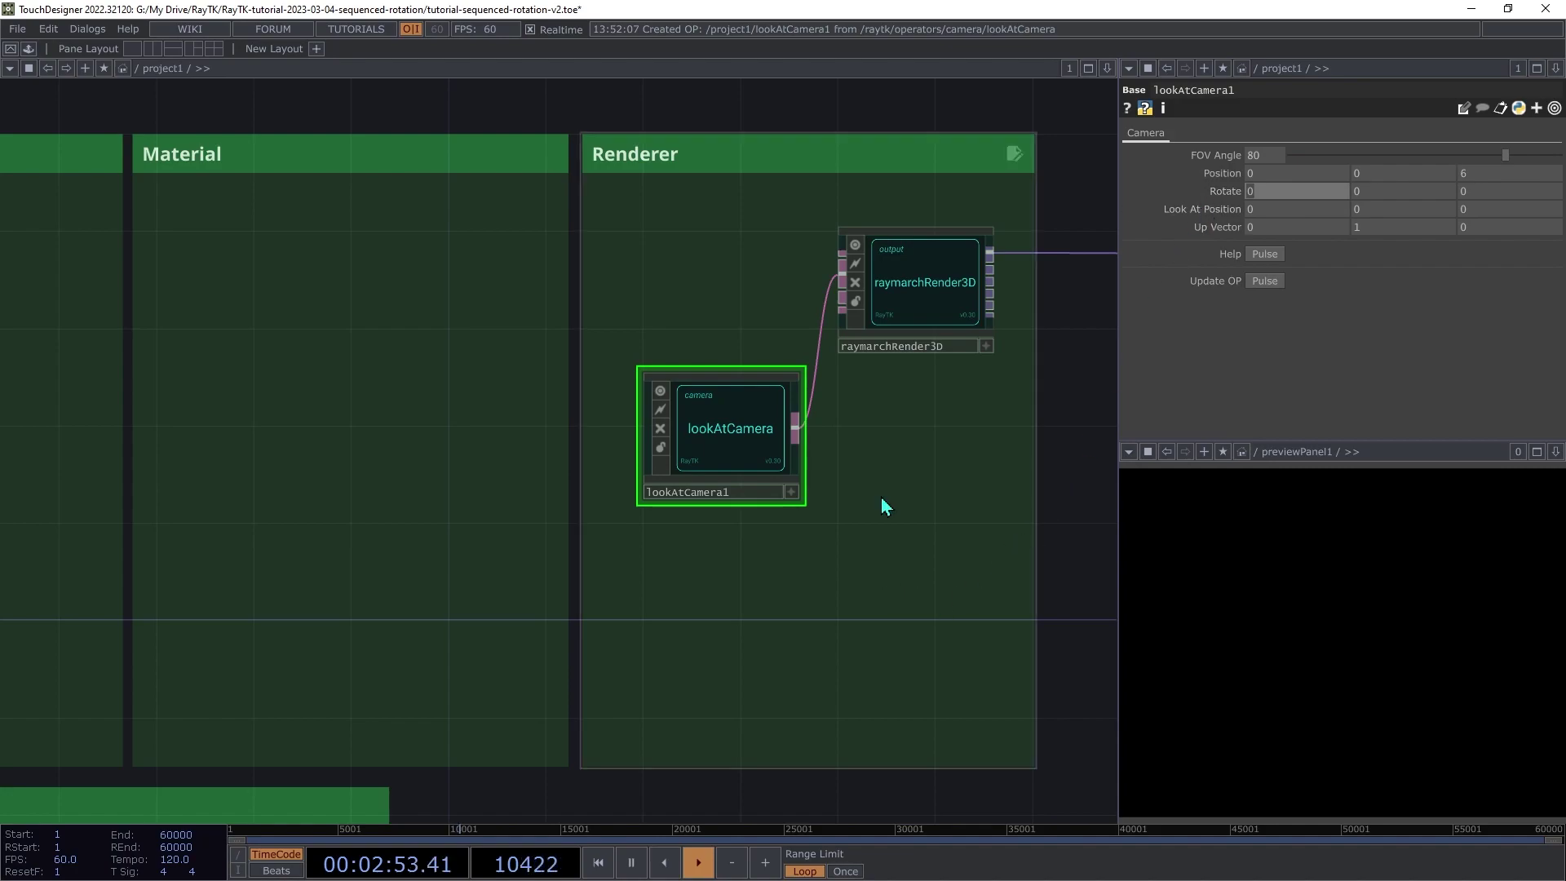
Step: Add a point light wired to raymarchRender3D and place it below the camera
left_click(926, 275)
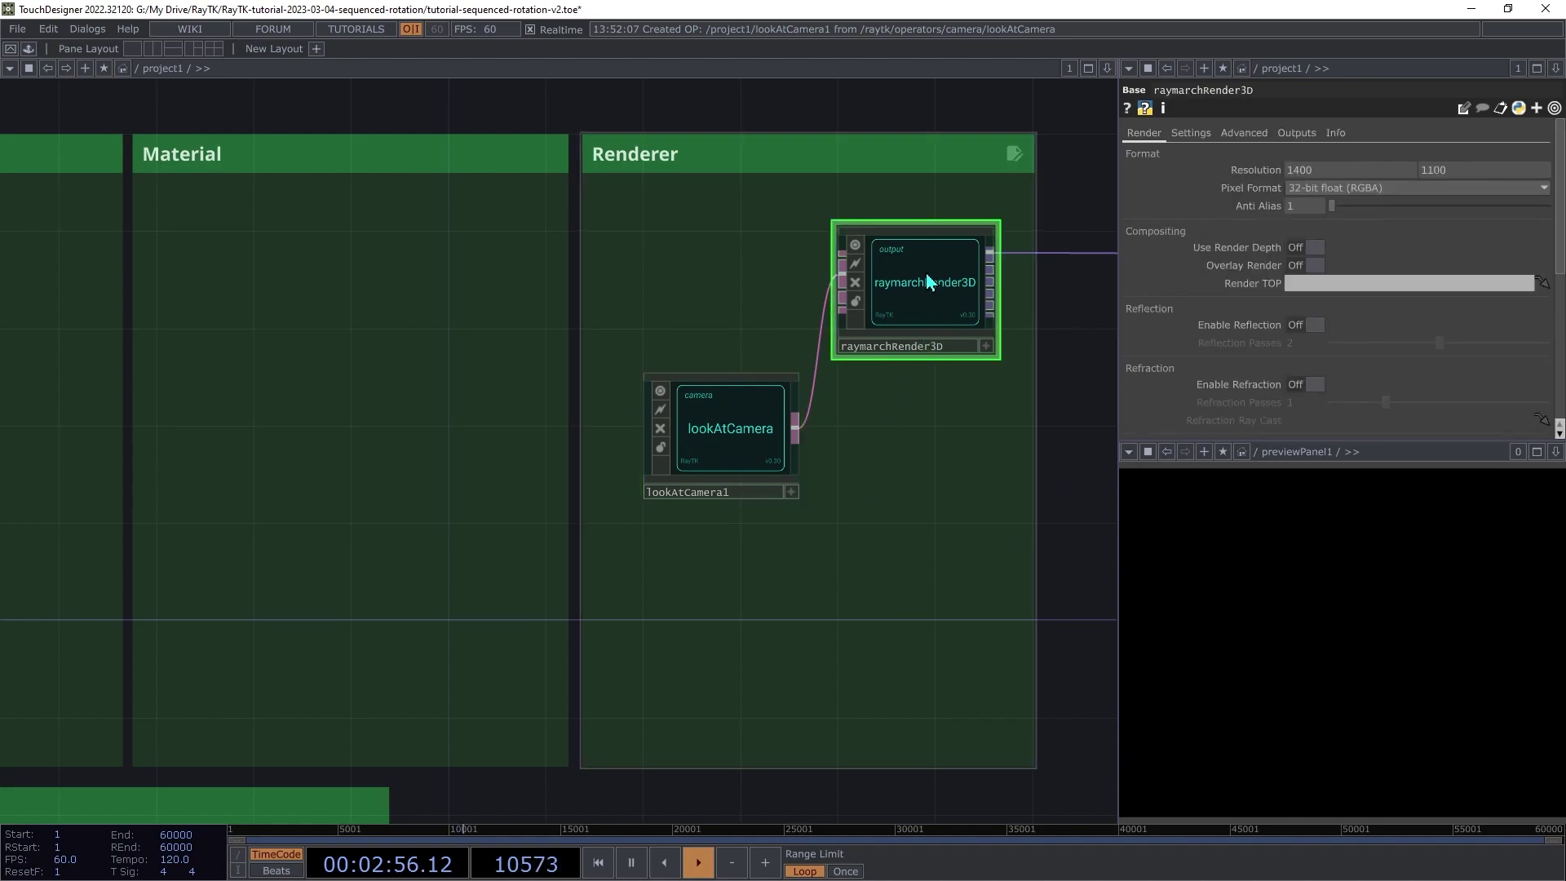
right_click(947, 457)
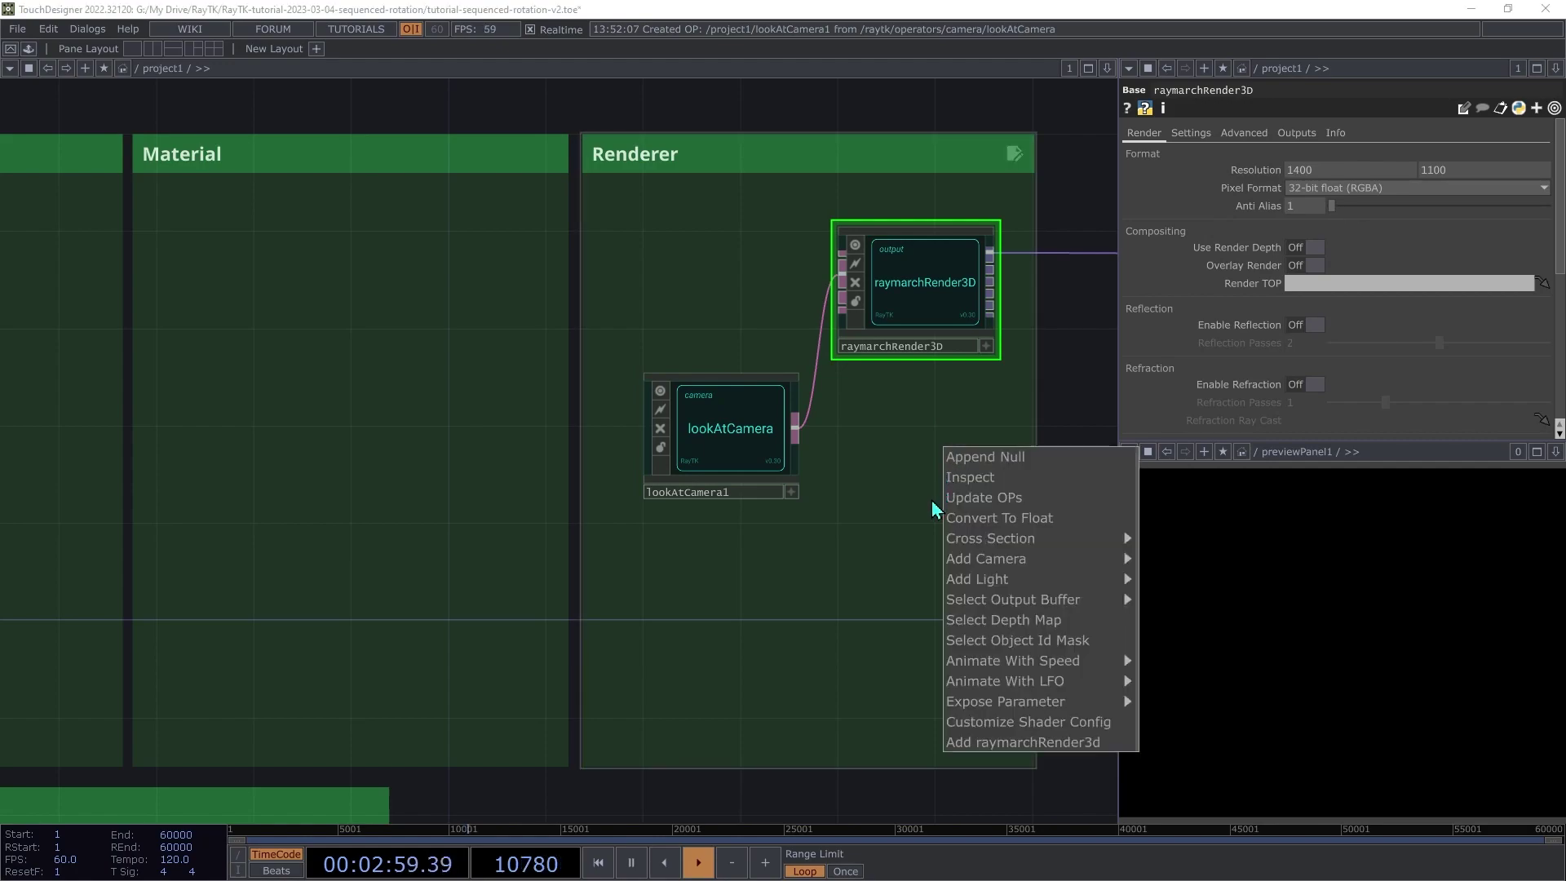
mouse_move(979, 579)
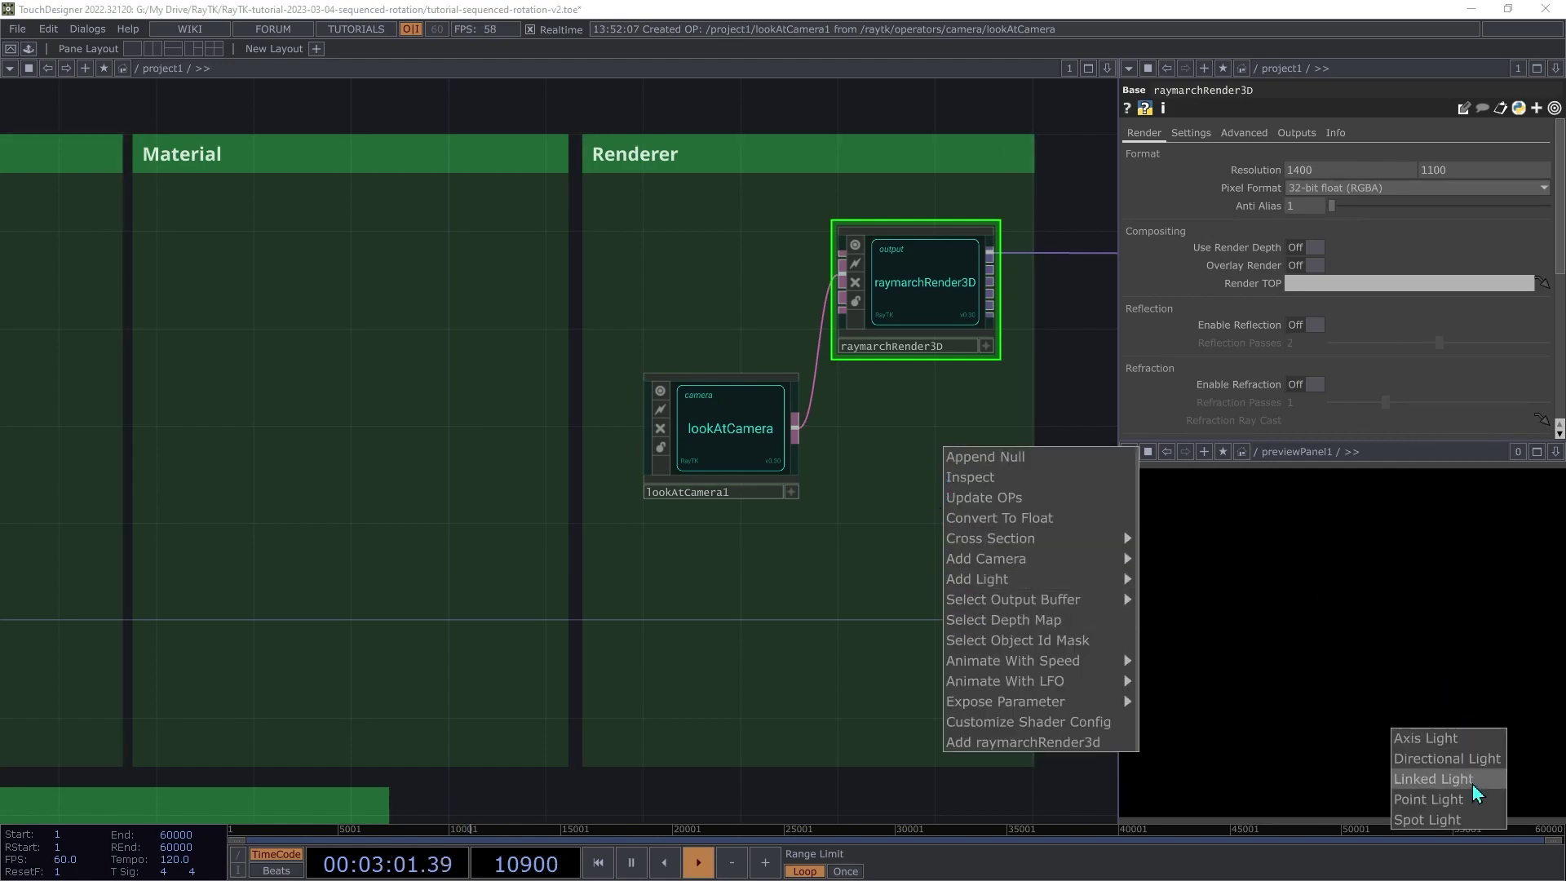
left_click(1428, 799)
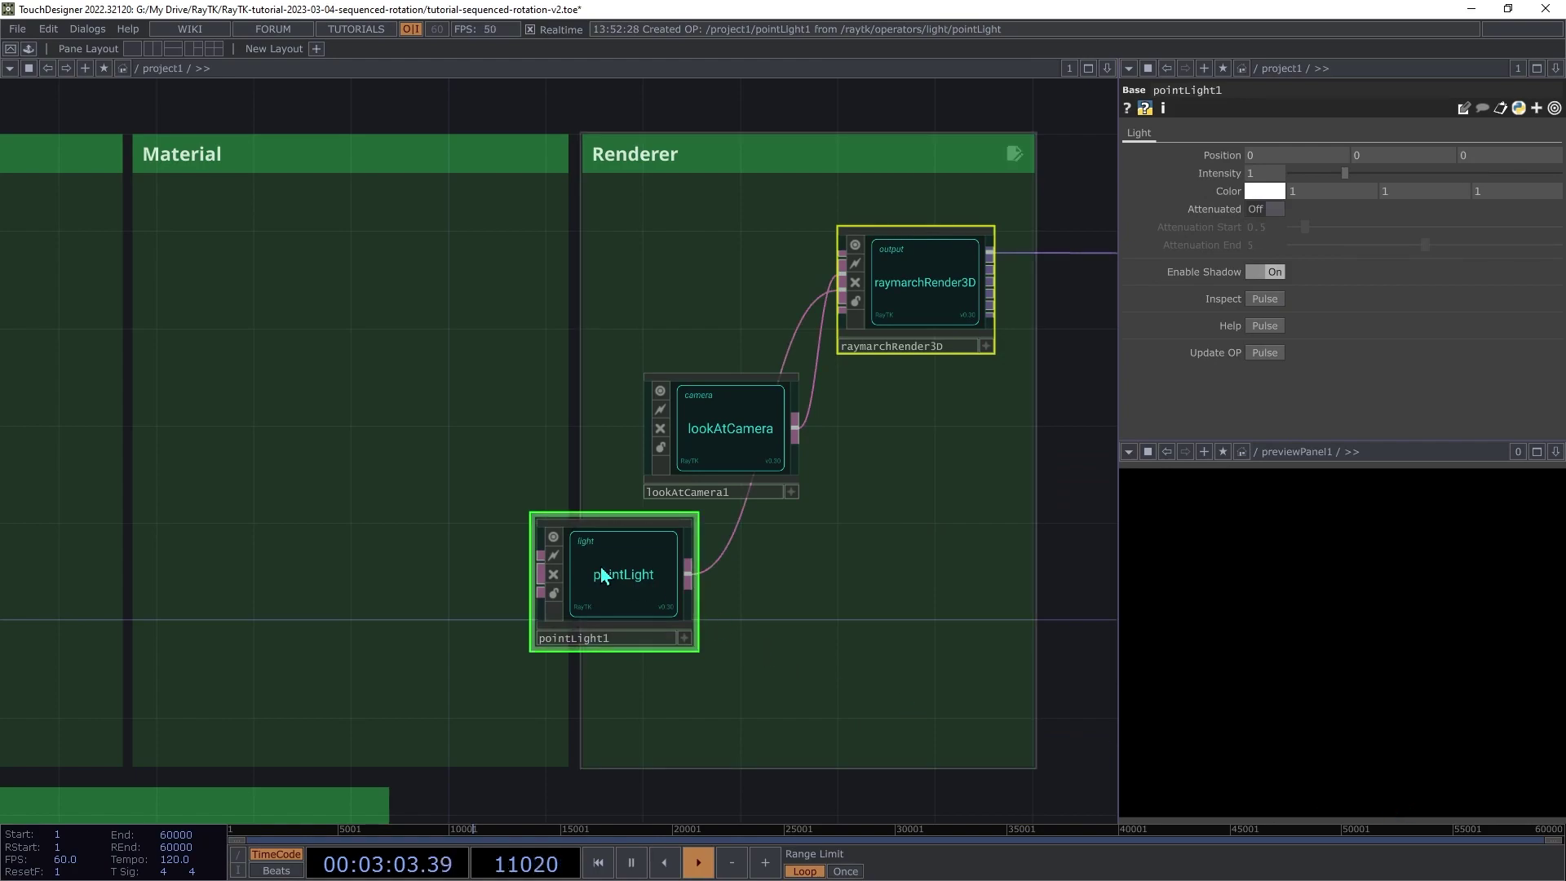
left_click_drag(618, 571, 718, 622)
left_click(718, 621)
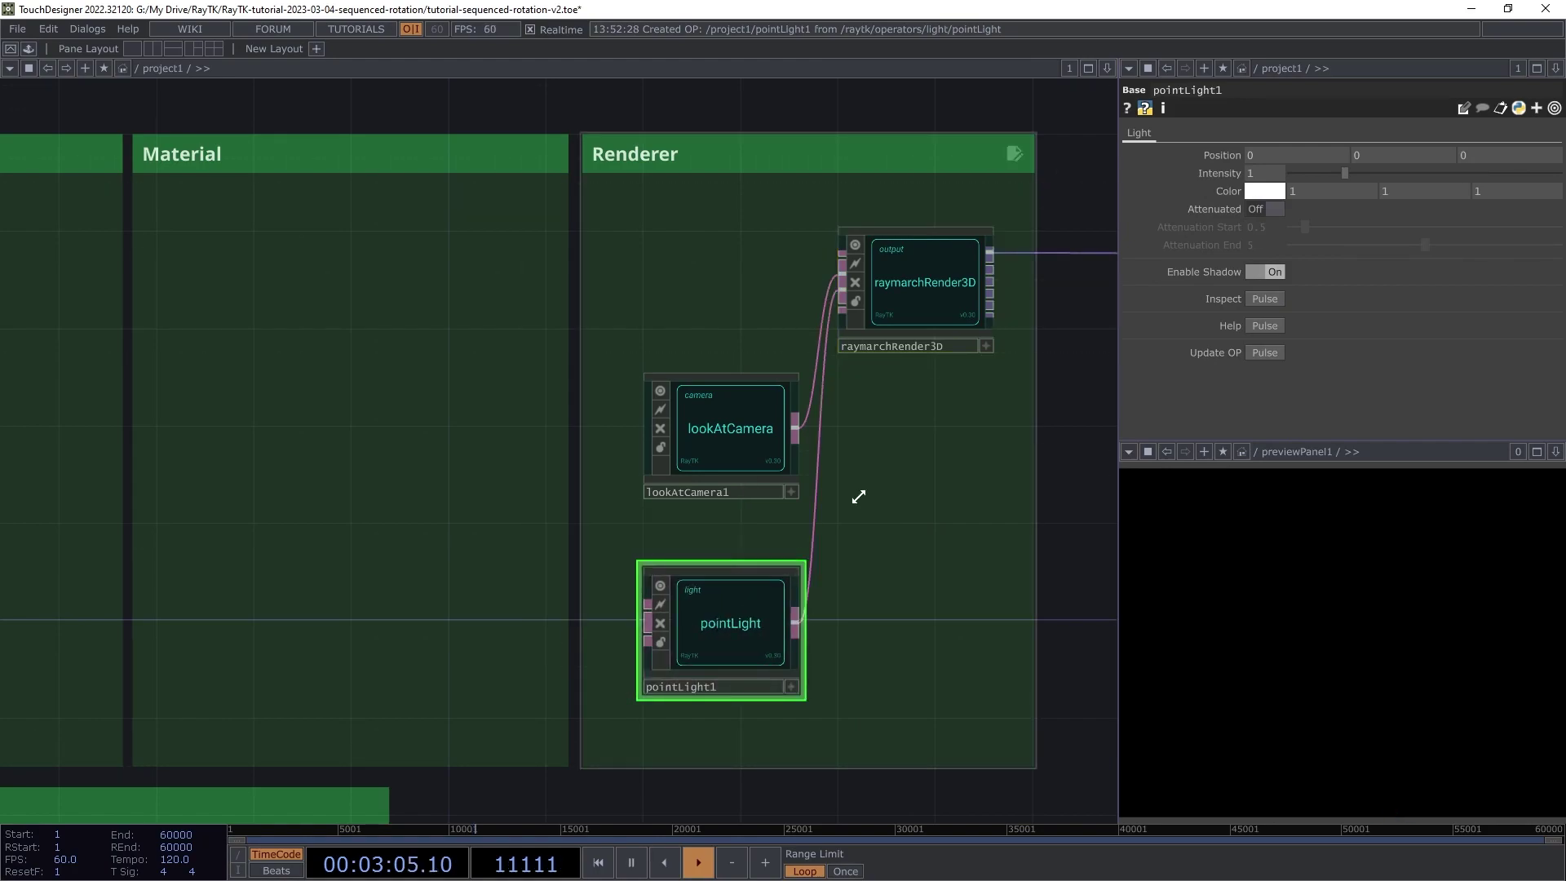
Step: Set the point light's position to -5, 8, 5
left_click(1311, 150)
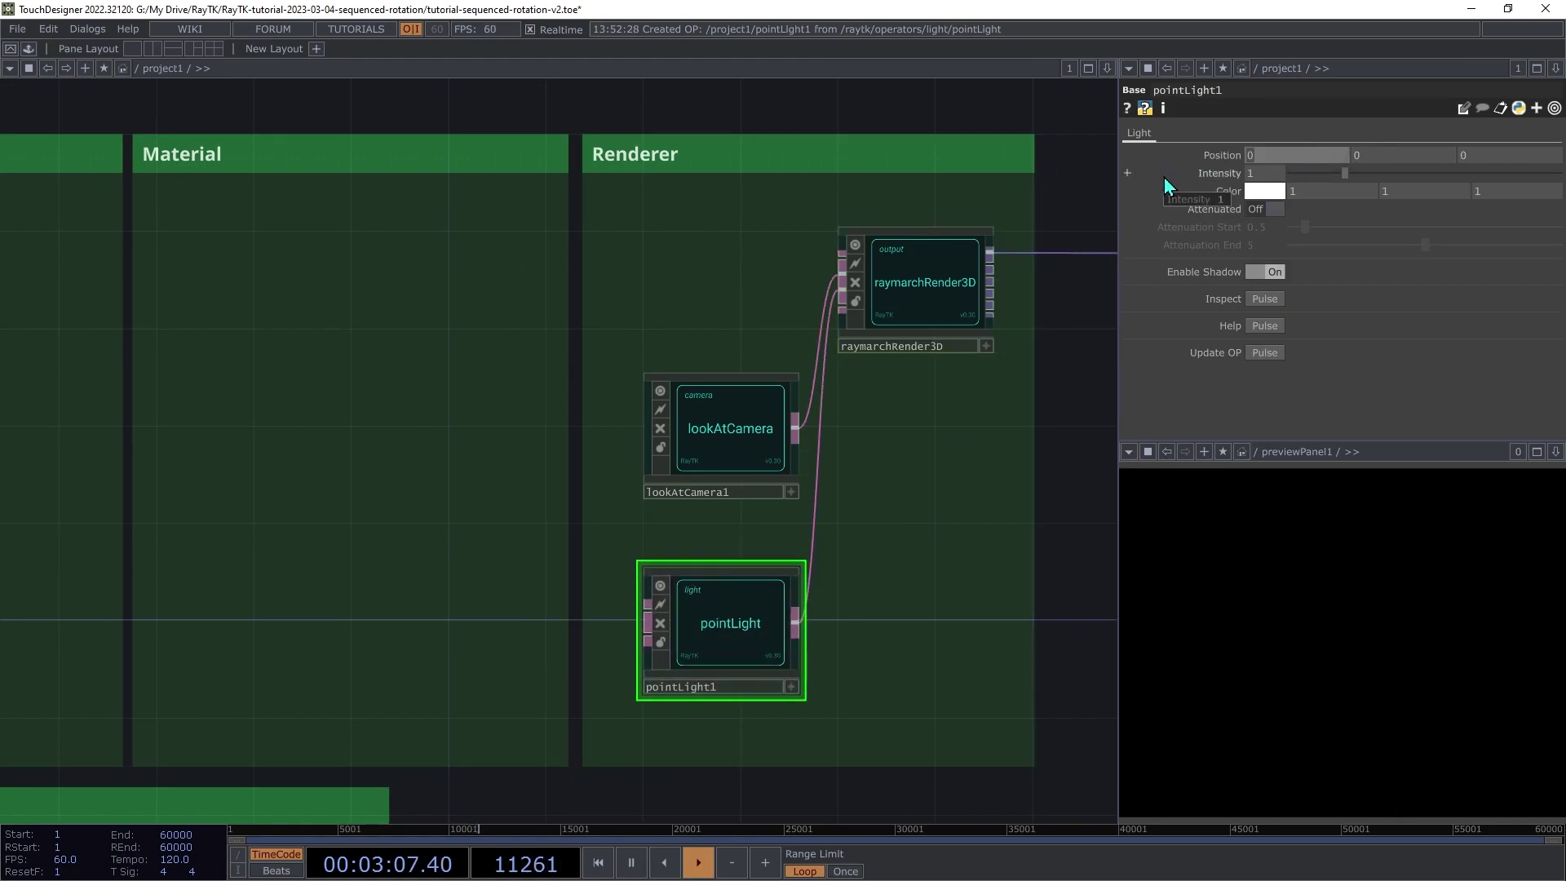
type("-5")
key("Tab")
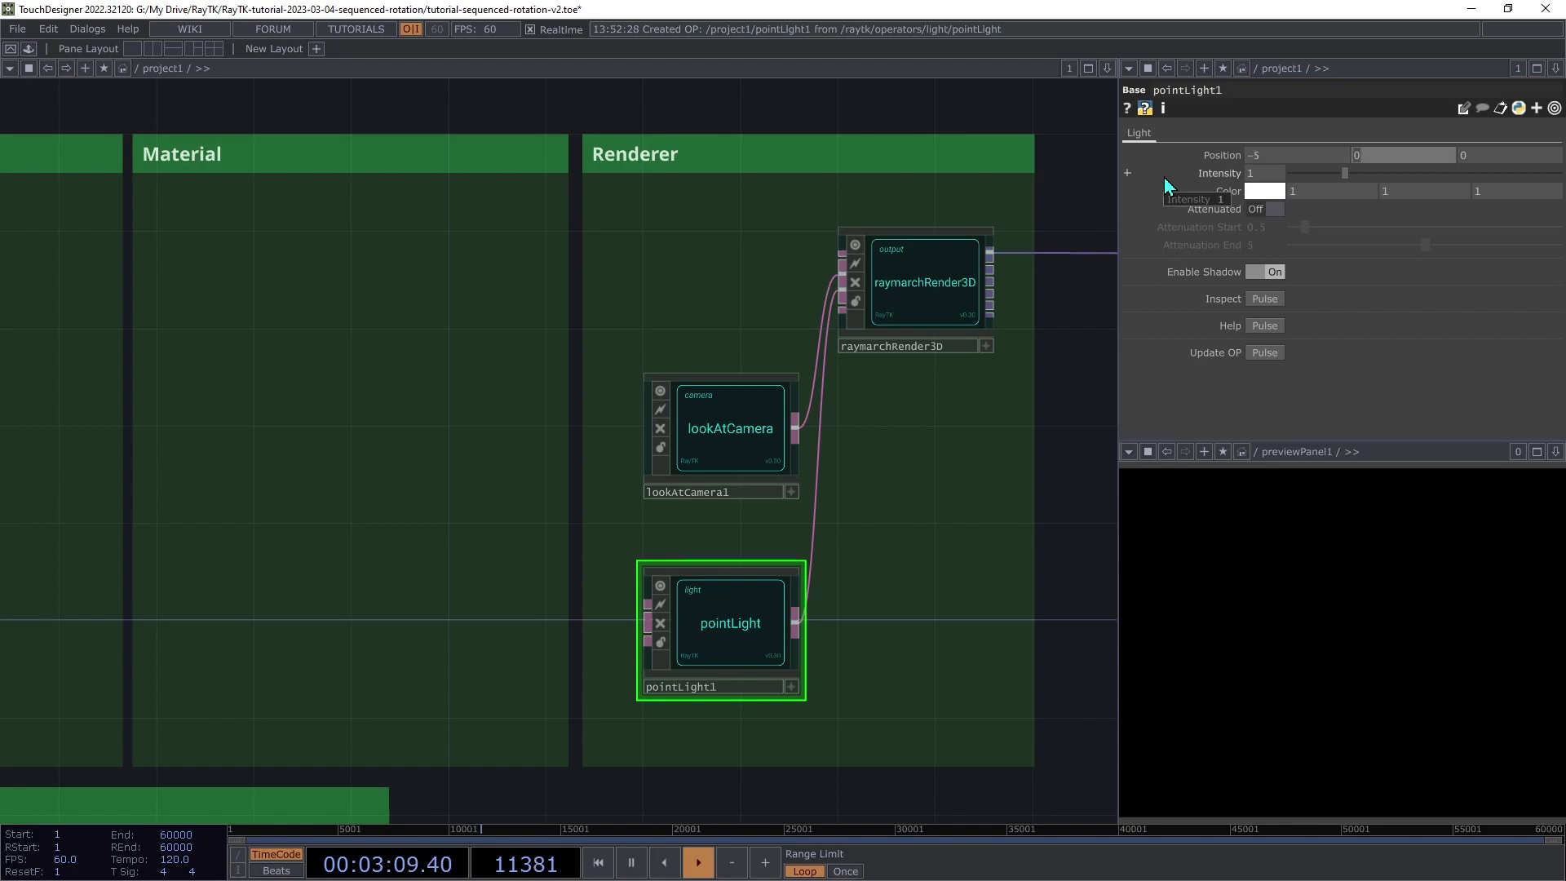
type("8")
key("Tab")
type("5")
key("Tab")
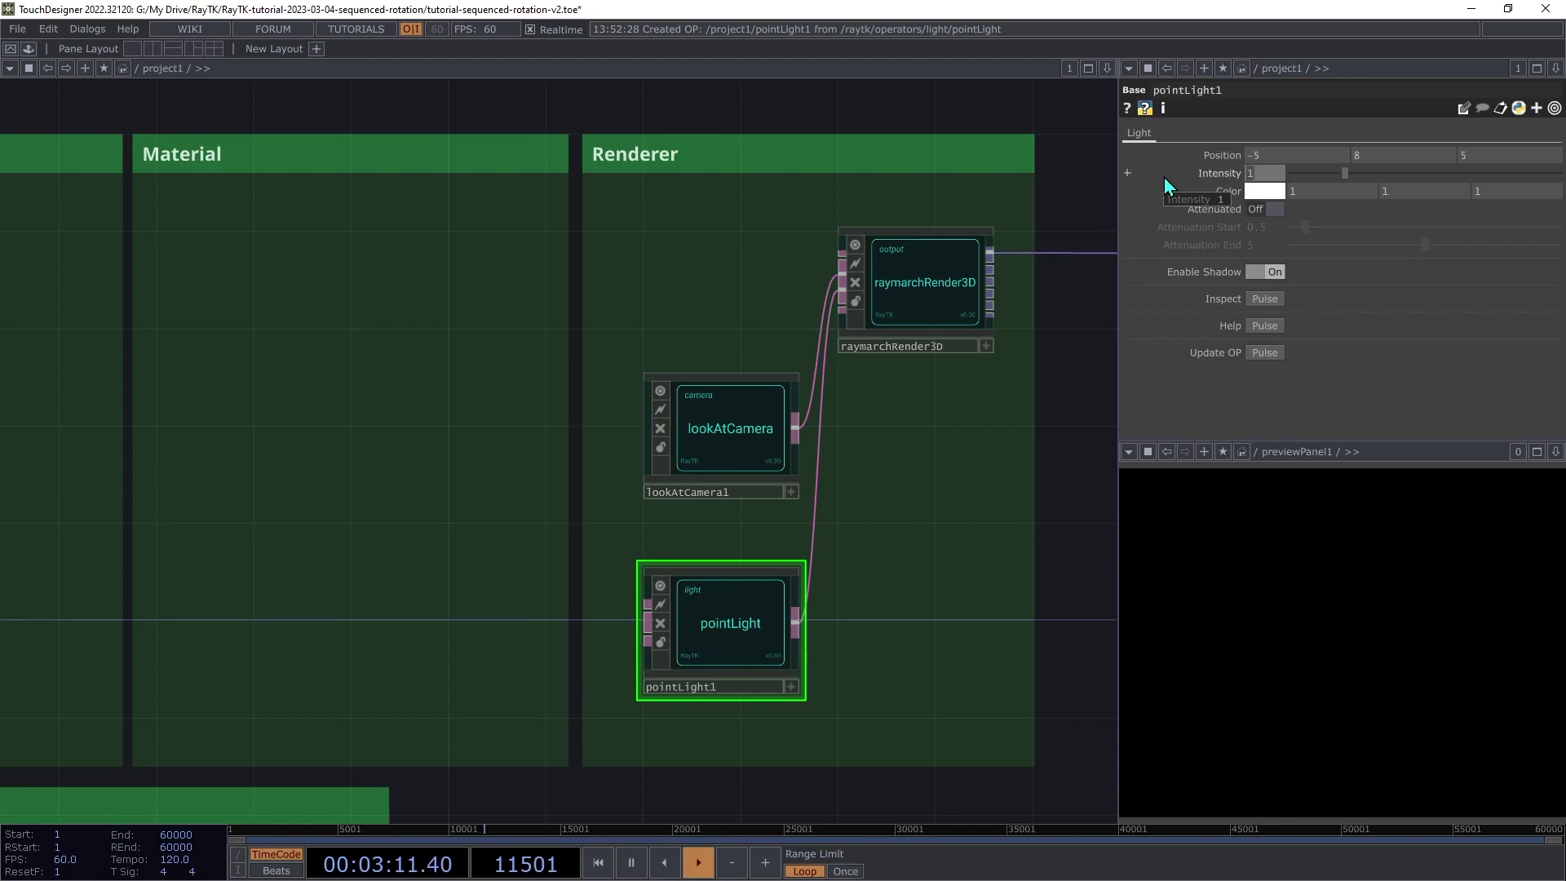
left_click(443, 375)
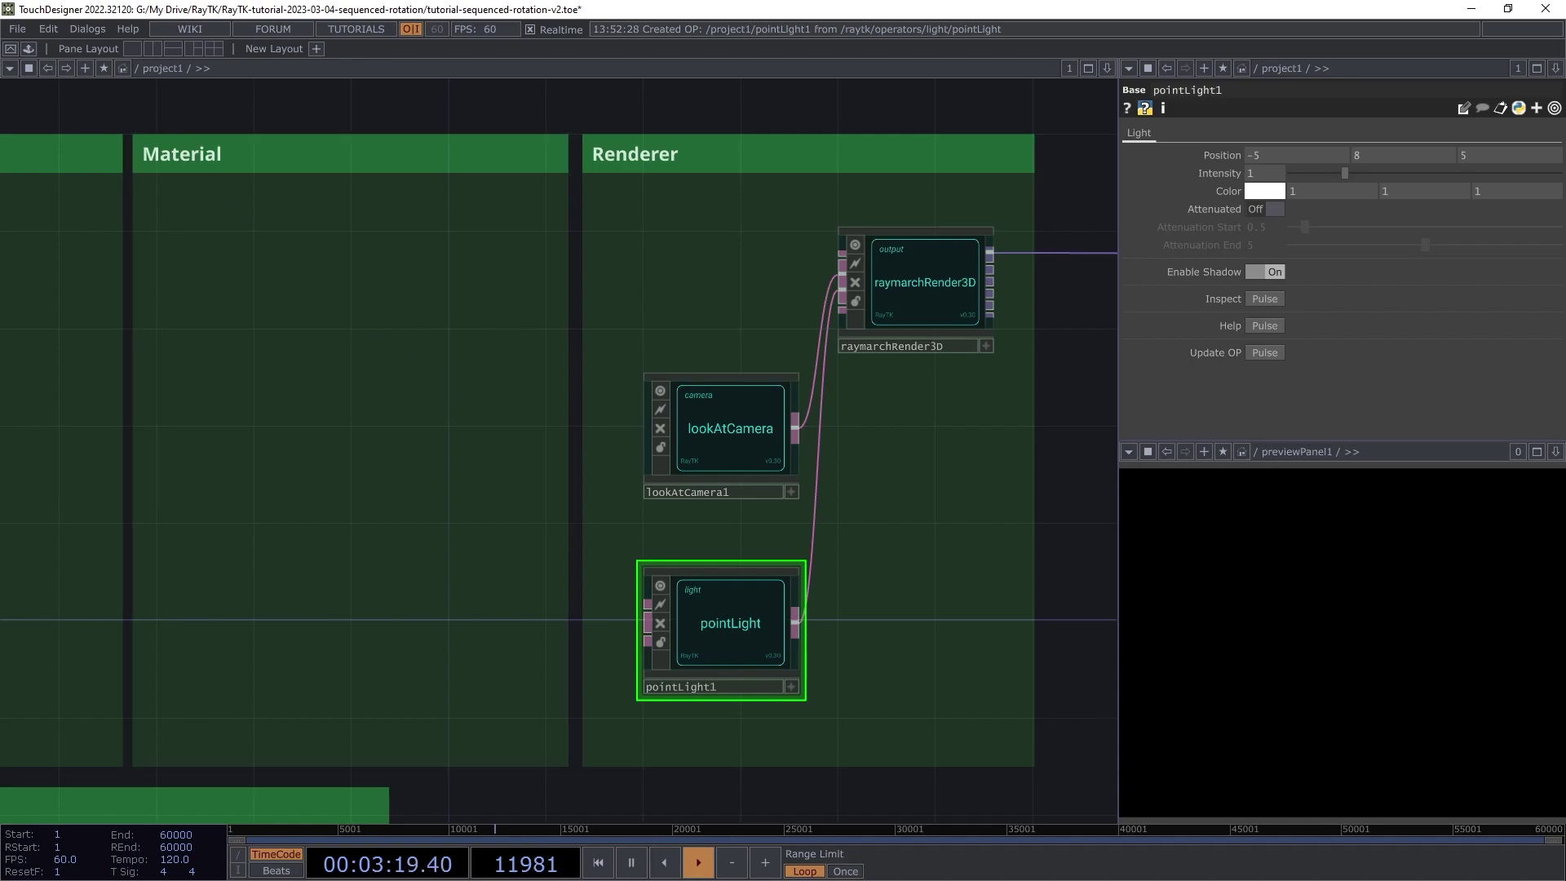
Step: Create sphereSdf1, wire it into the renderer, and move it into the Balls area
key("h")
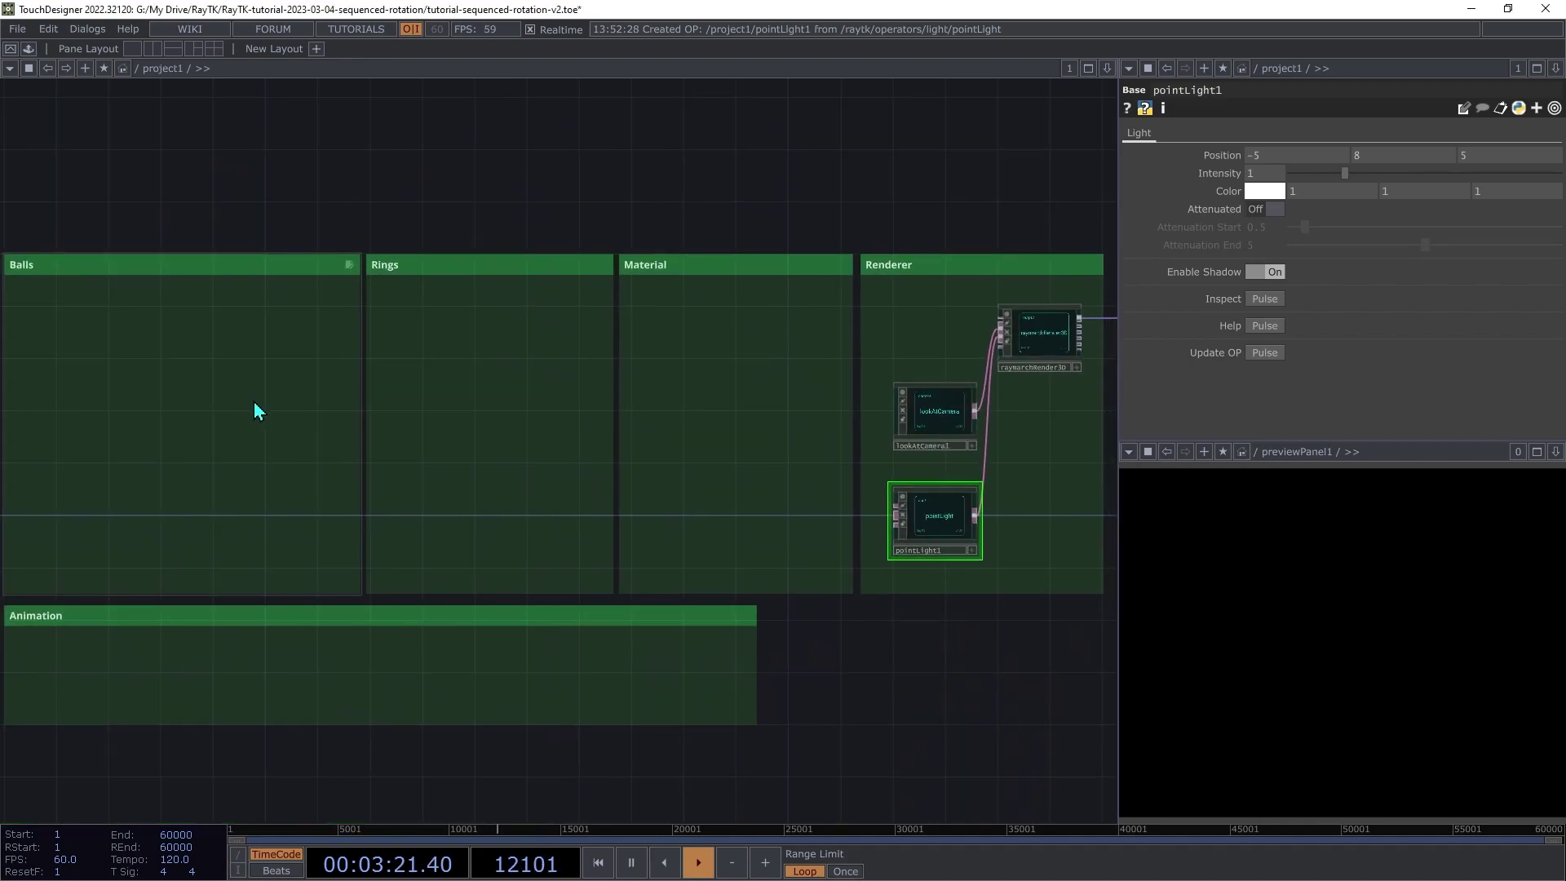
key("alt+r")
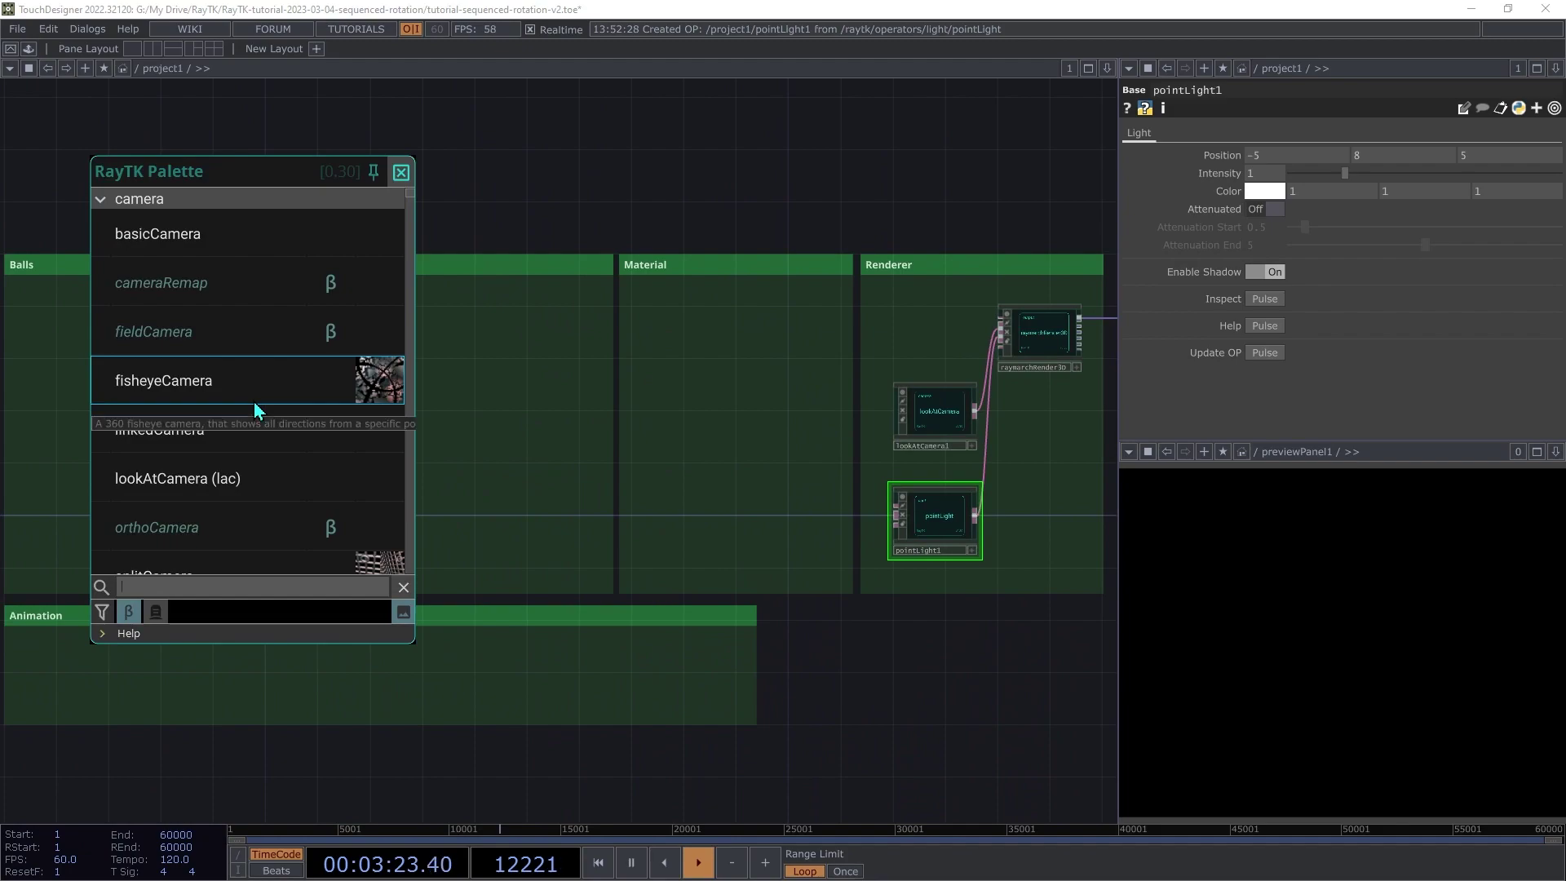
type("sph")
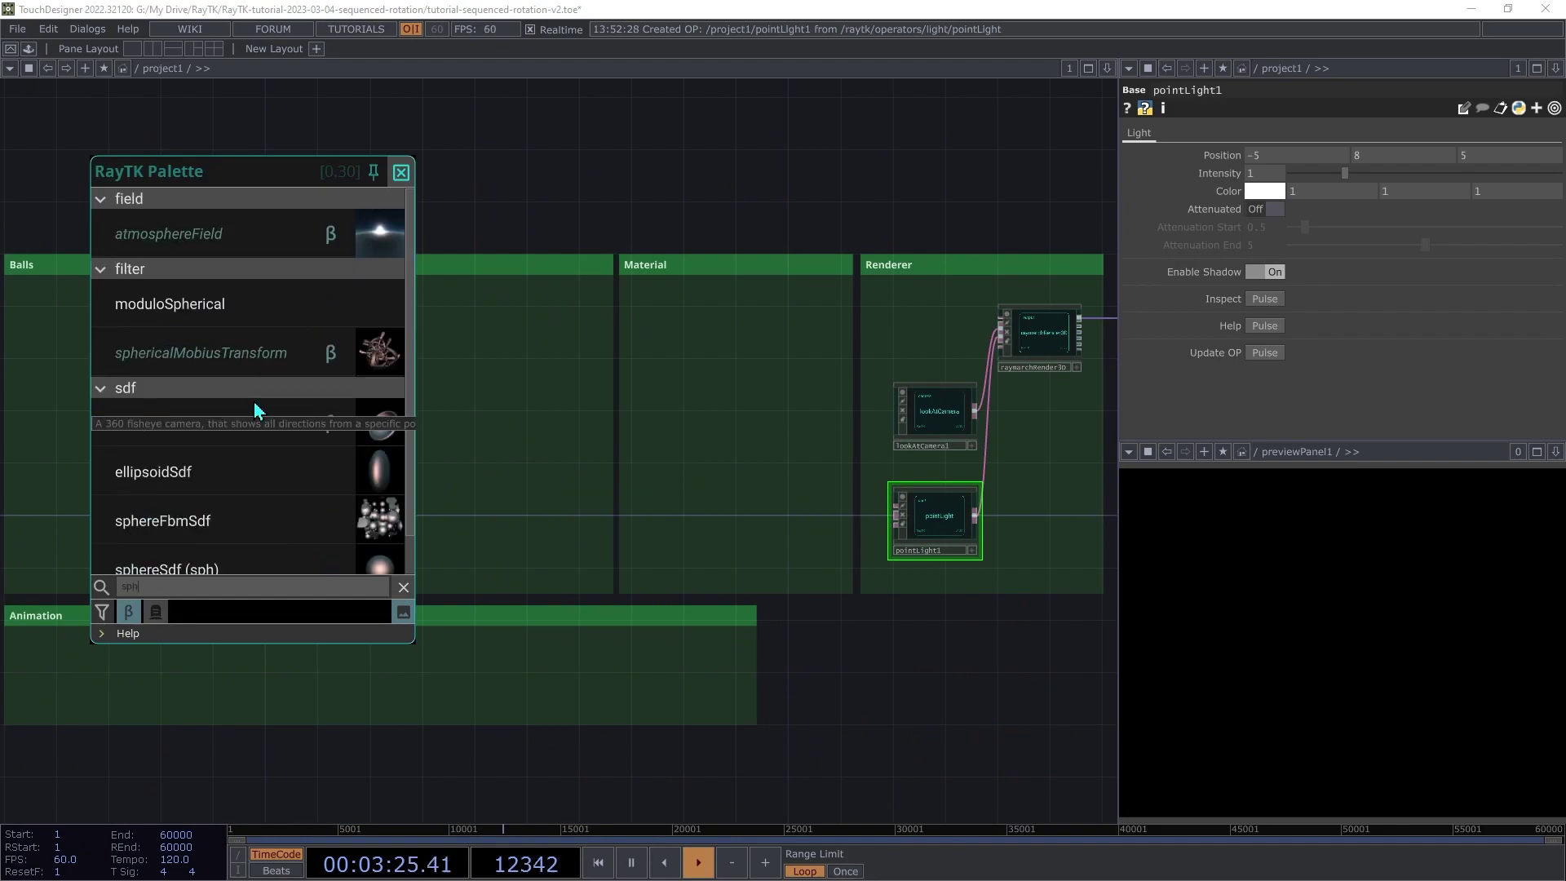
type("er")
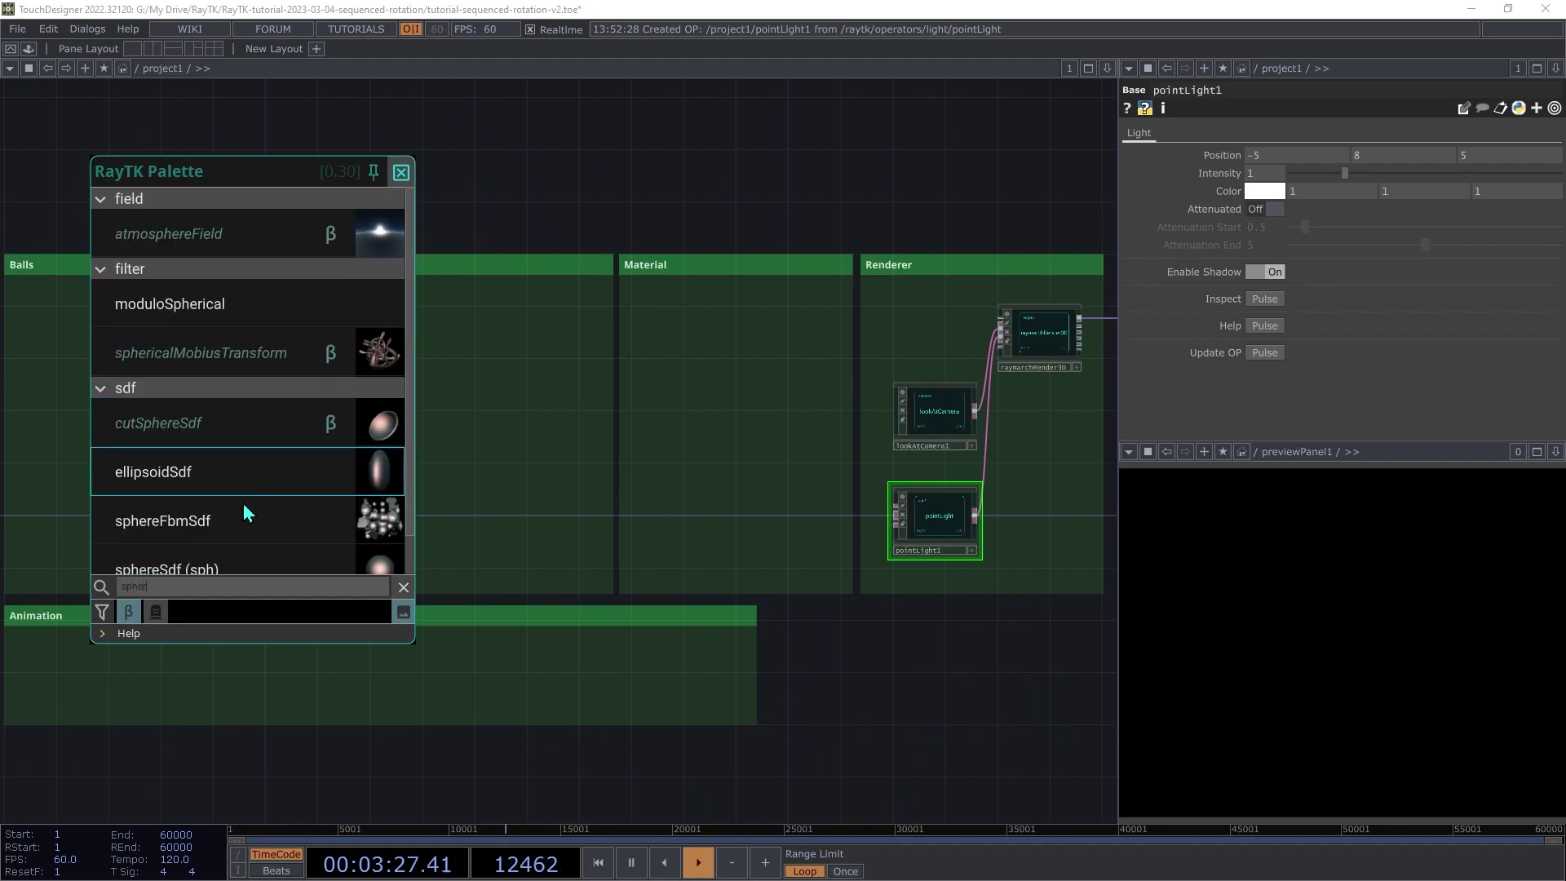
left_click(238, 559)
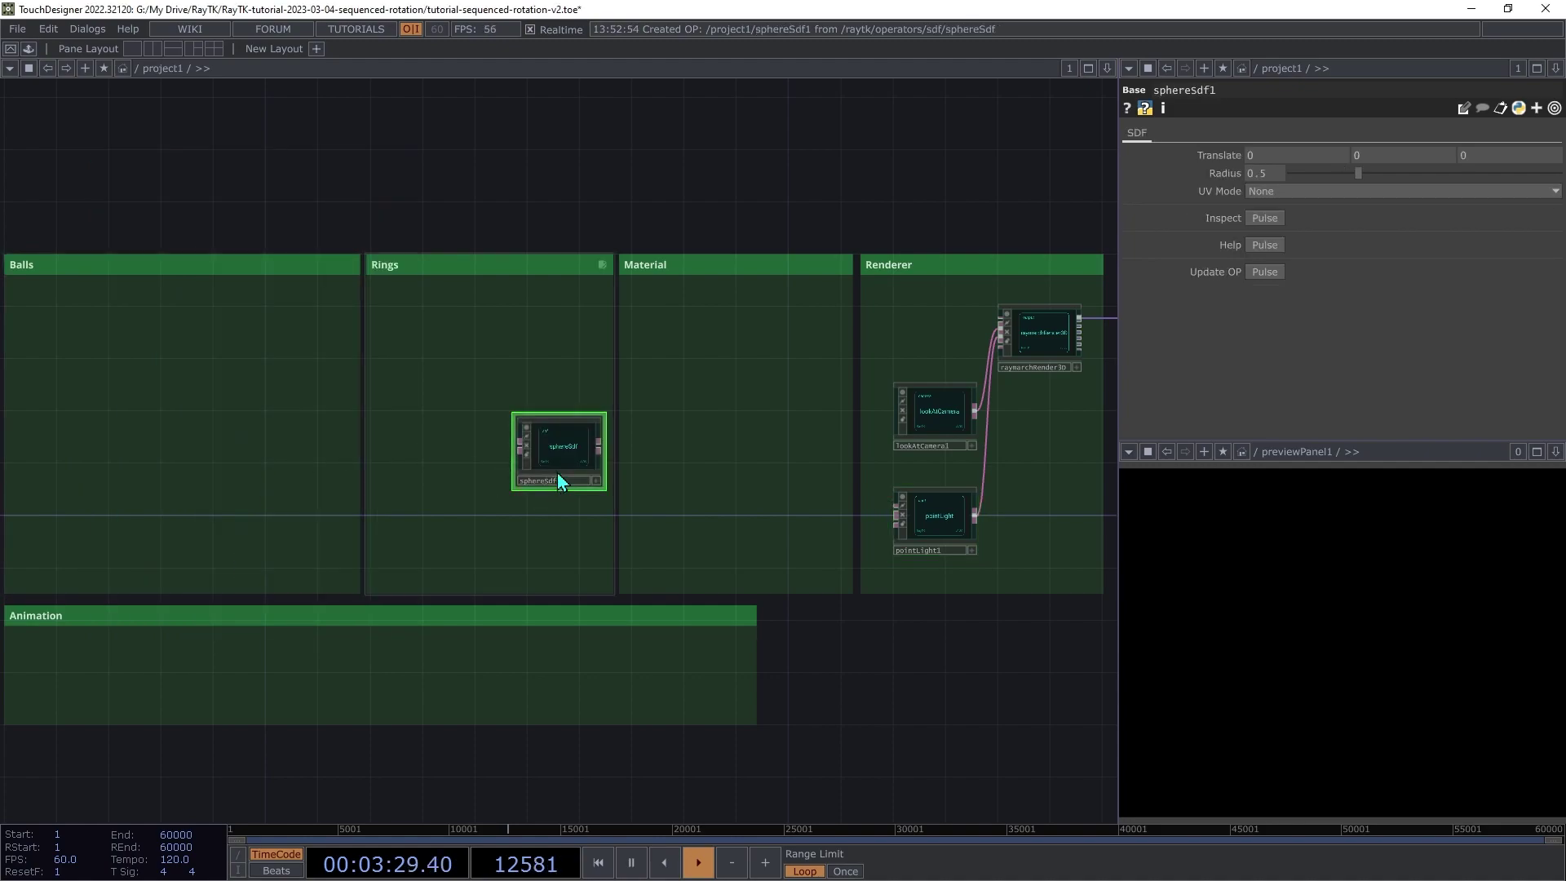
left_click_drag(605, 449, 1001, 323)
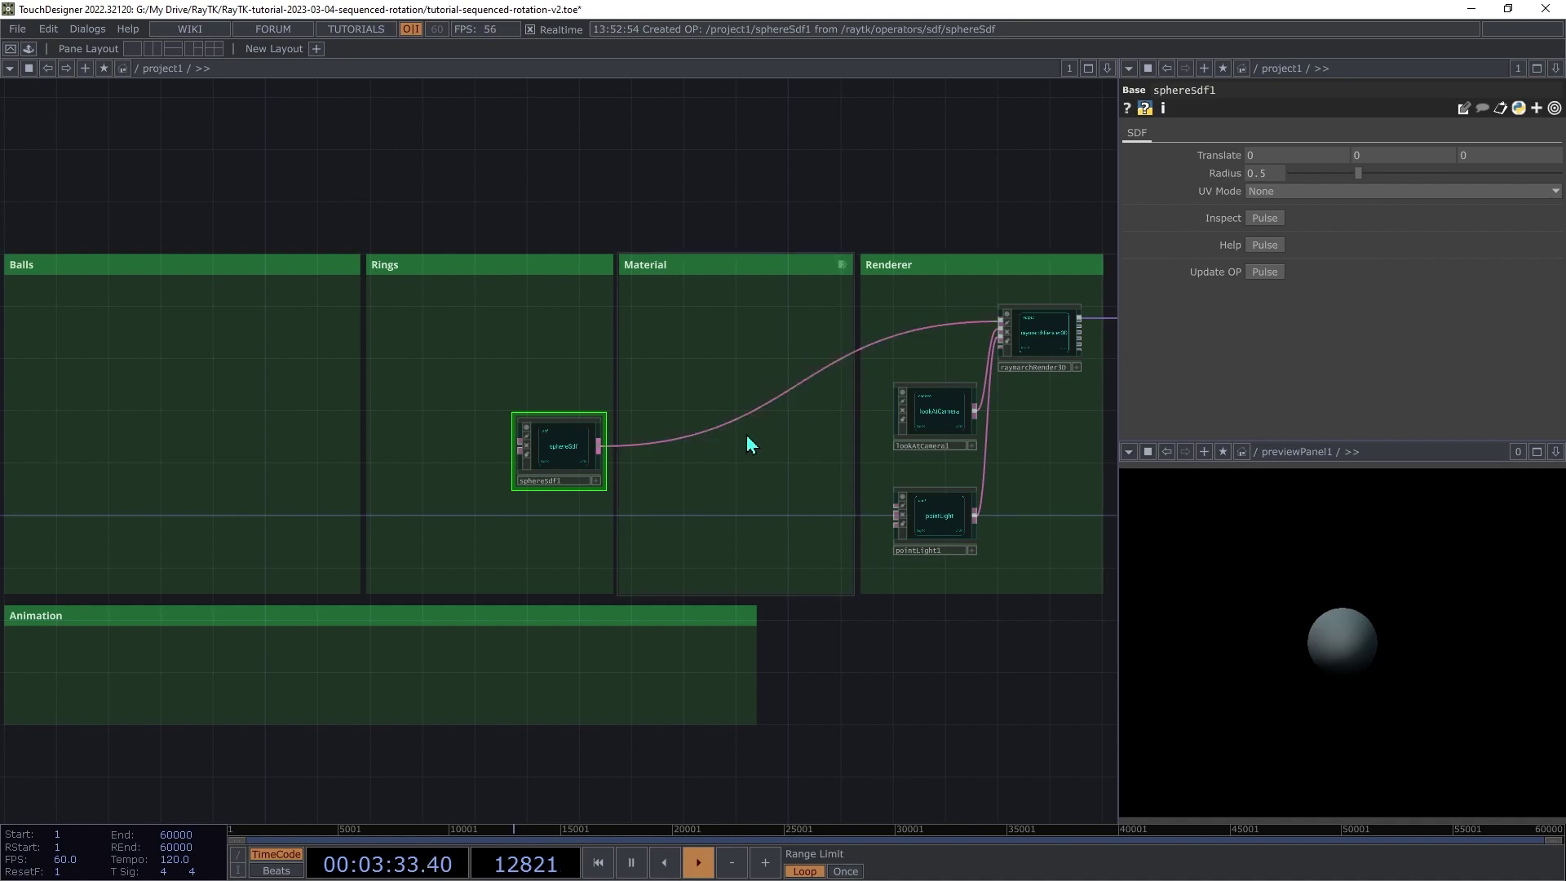
left_click_drag(578, 478, 76, 377)
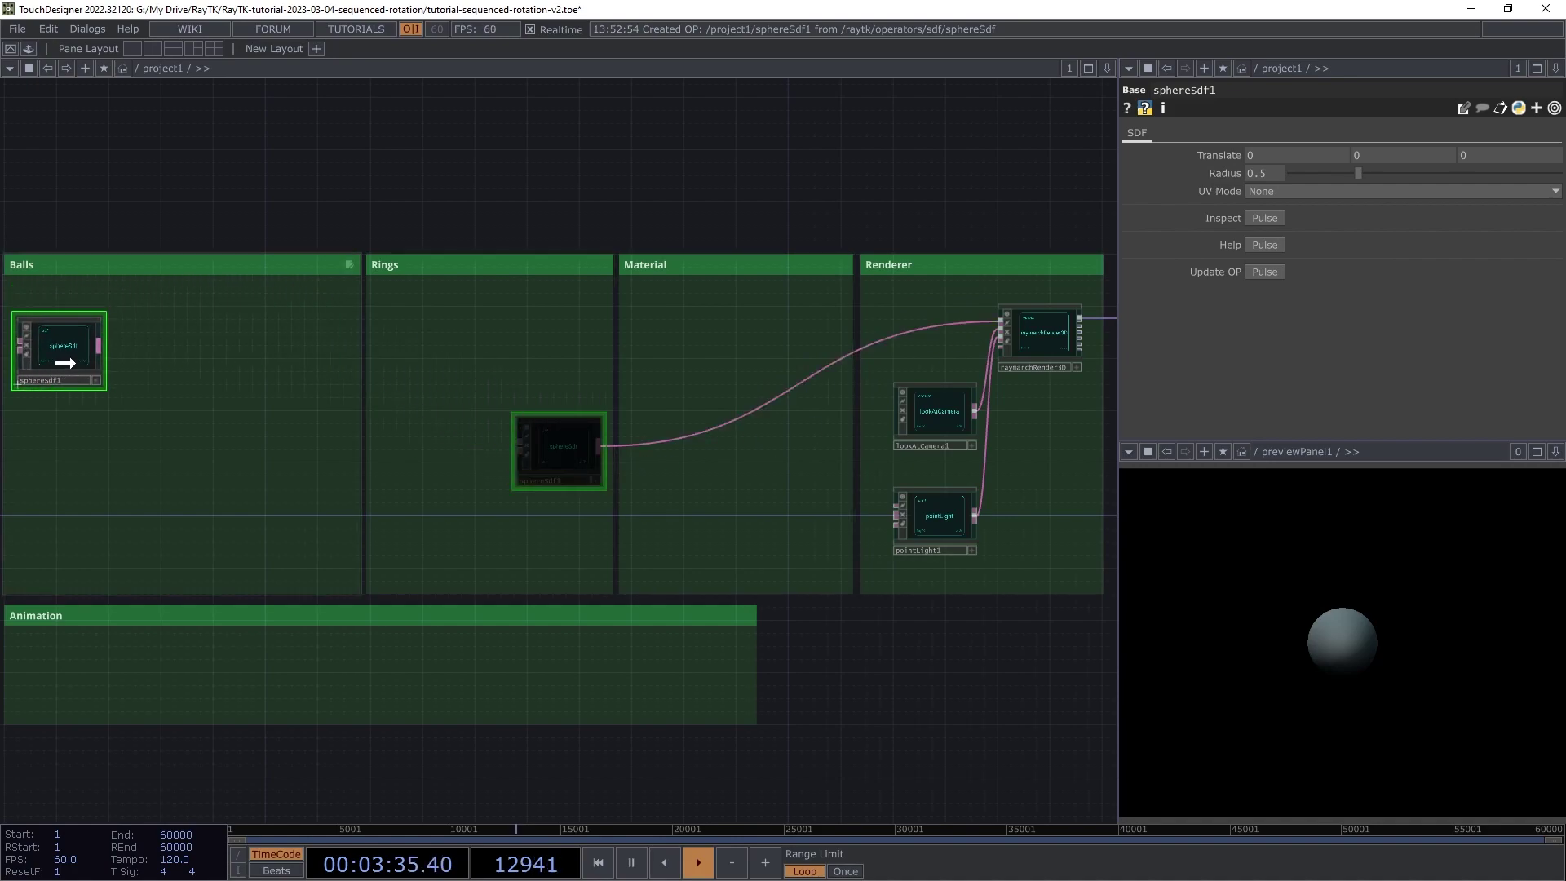
Step: Shrink the sphere's radius to 0.2 with the value ladder
scroll(77, 442, "up", 6)
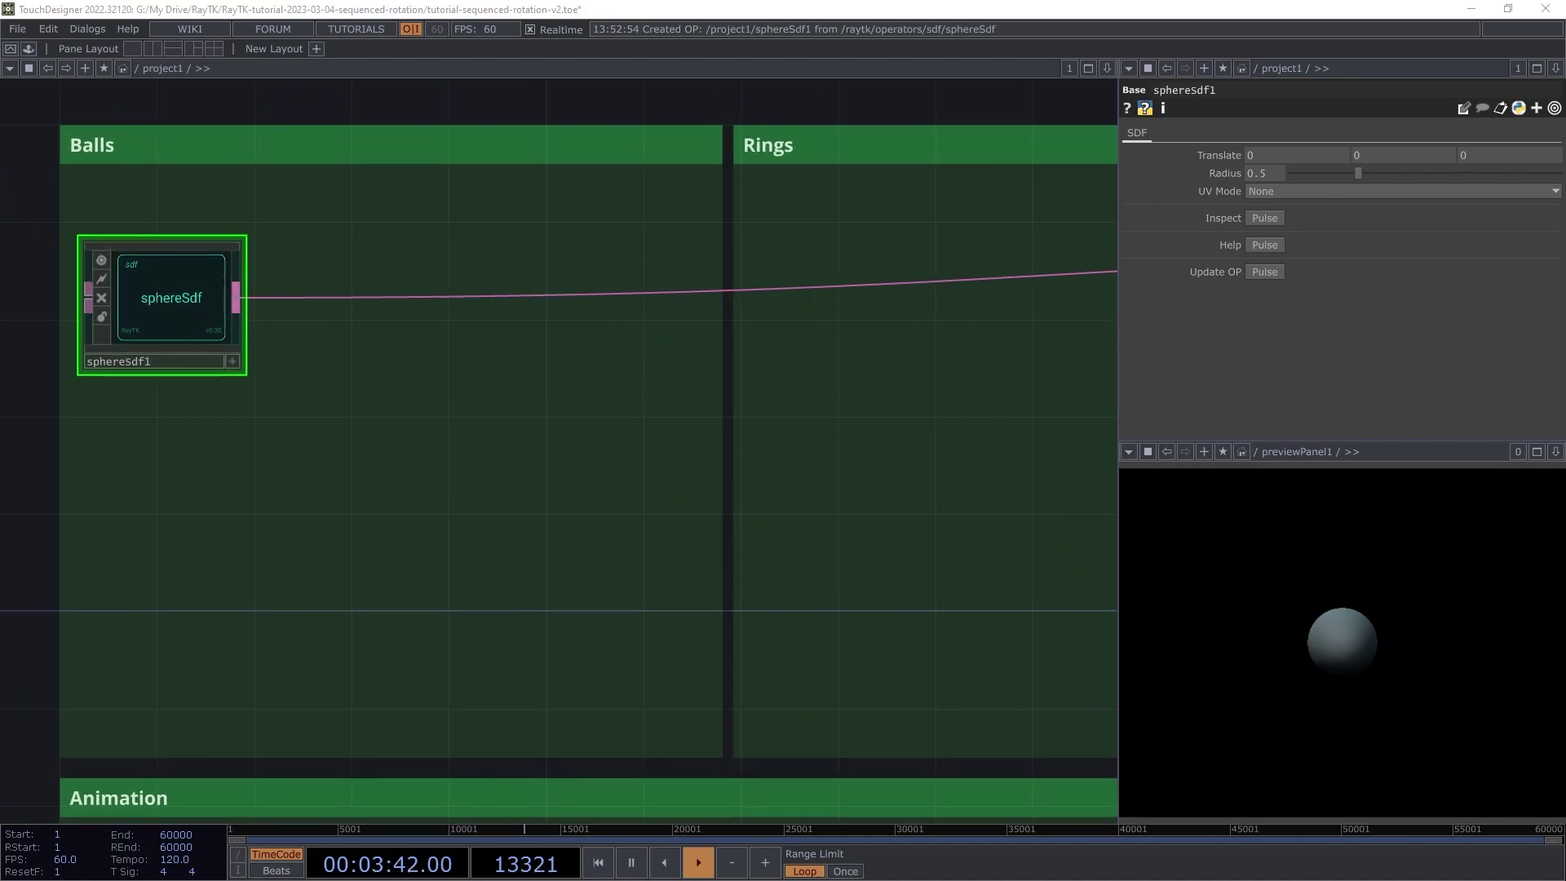
middle_click(1269, 183)
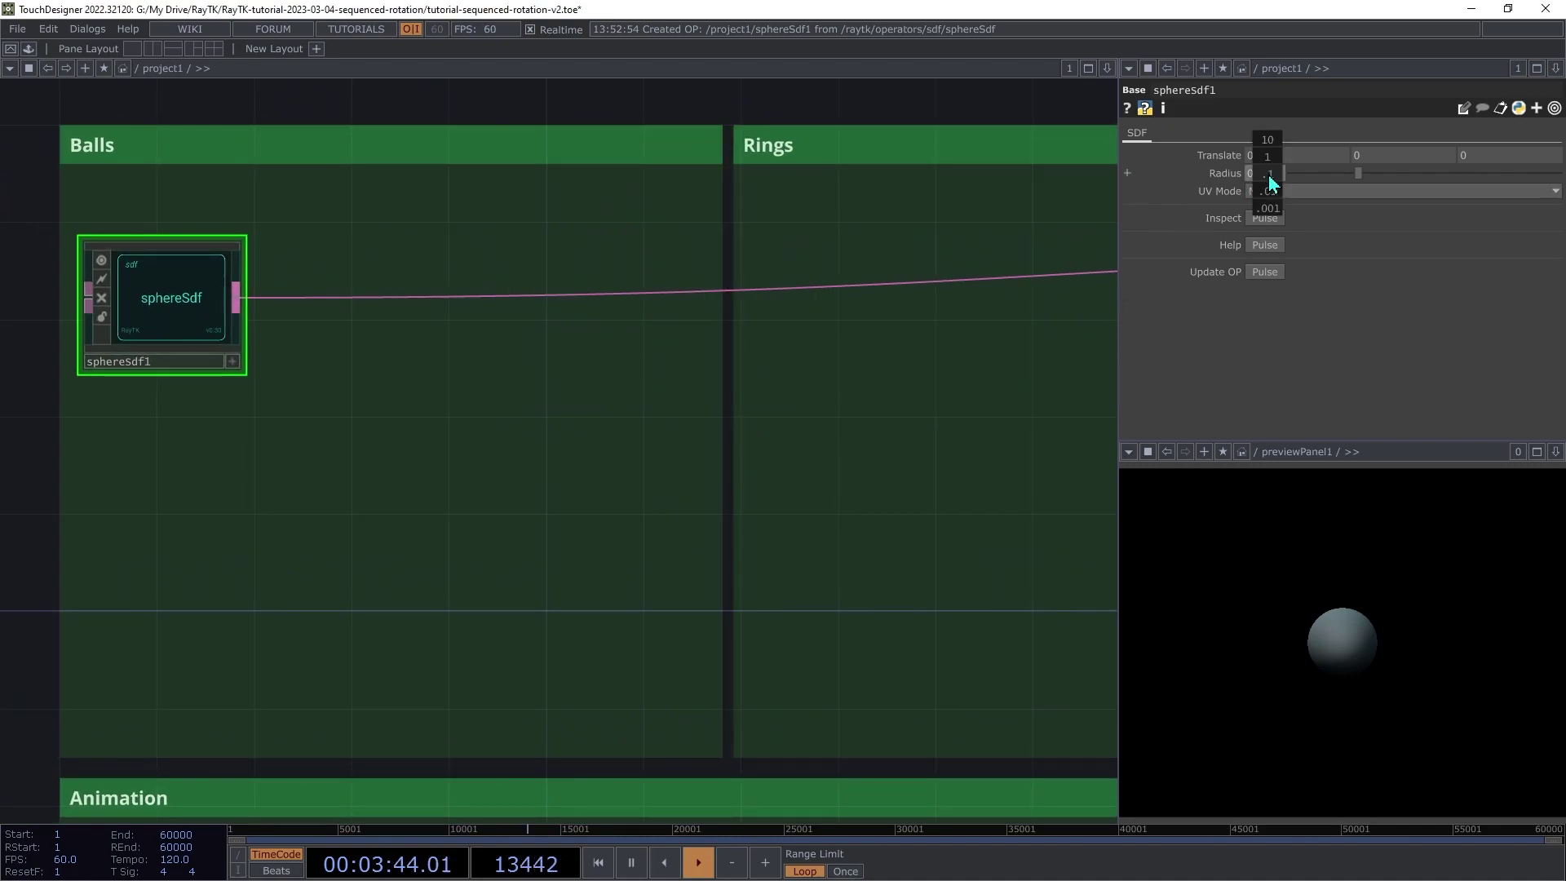
middle_click_drag(1269, 182, 1207, 183)
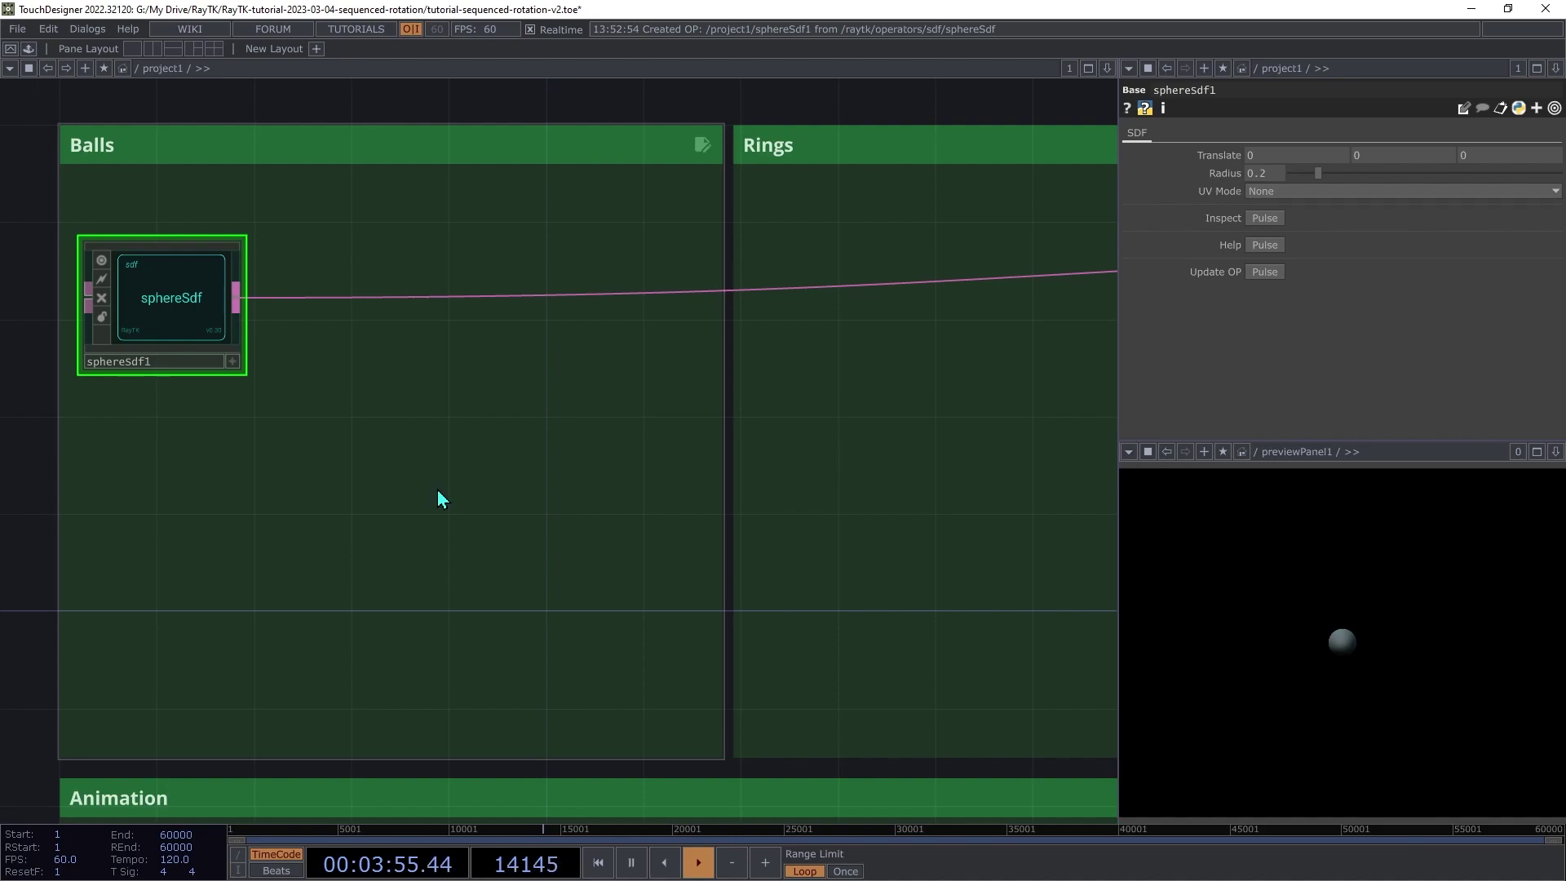
Step: Add moduloPolar1 and insert it between sphereSdf1 and the renderer
key("alt+r")
type("mod")
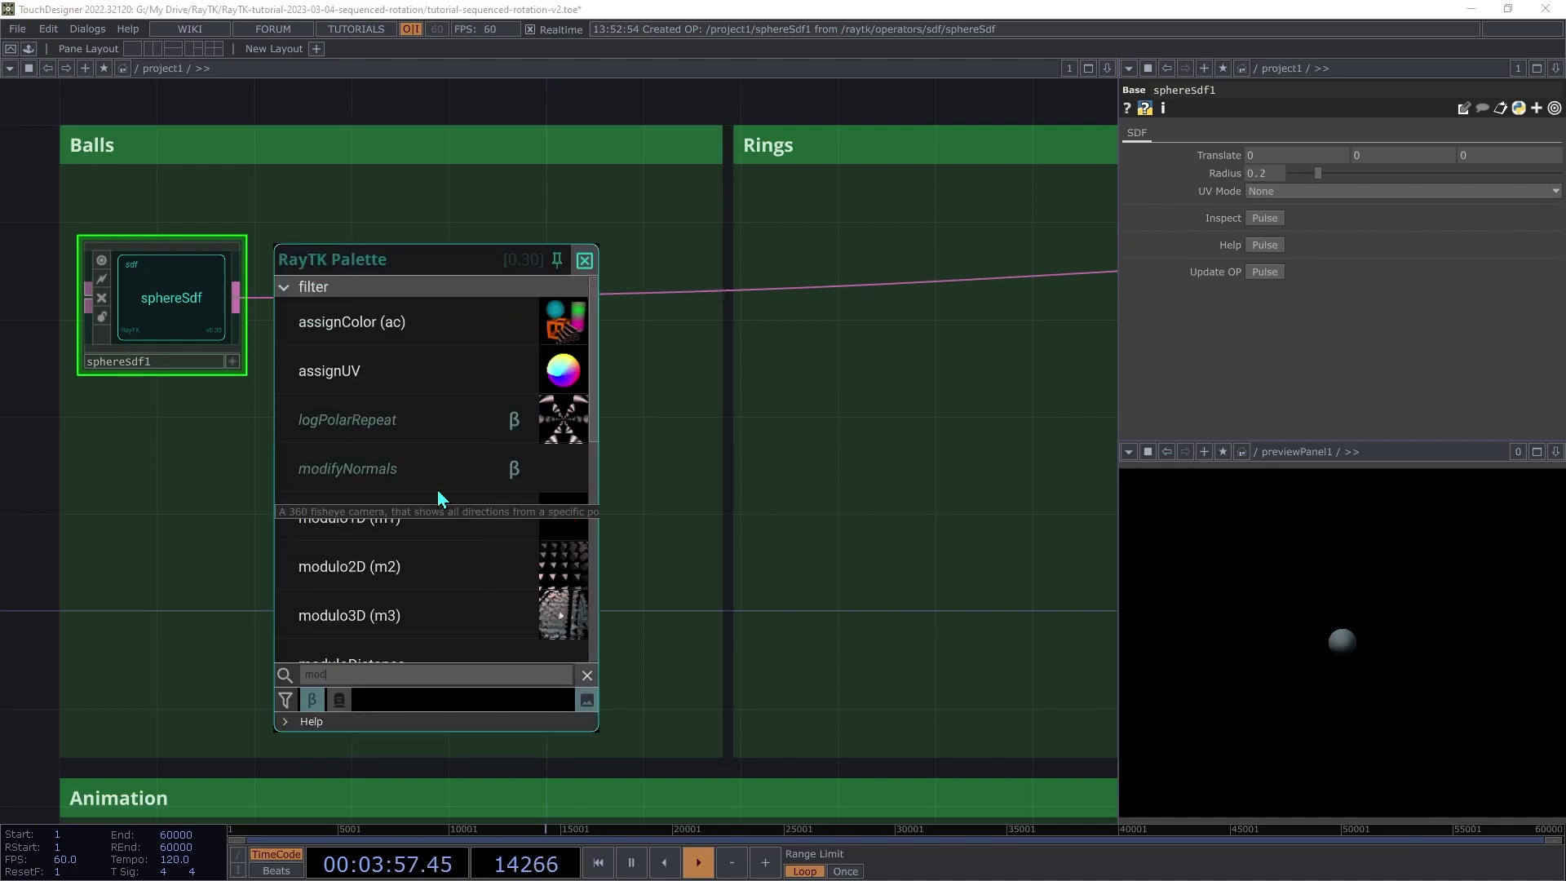
type("uloP")
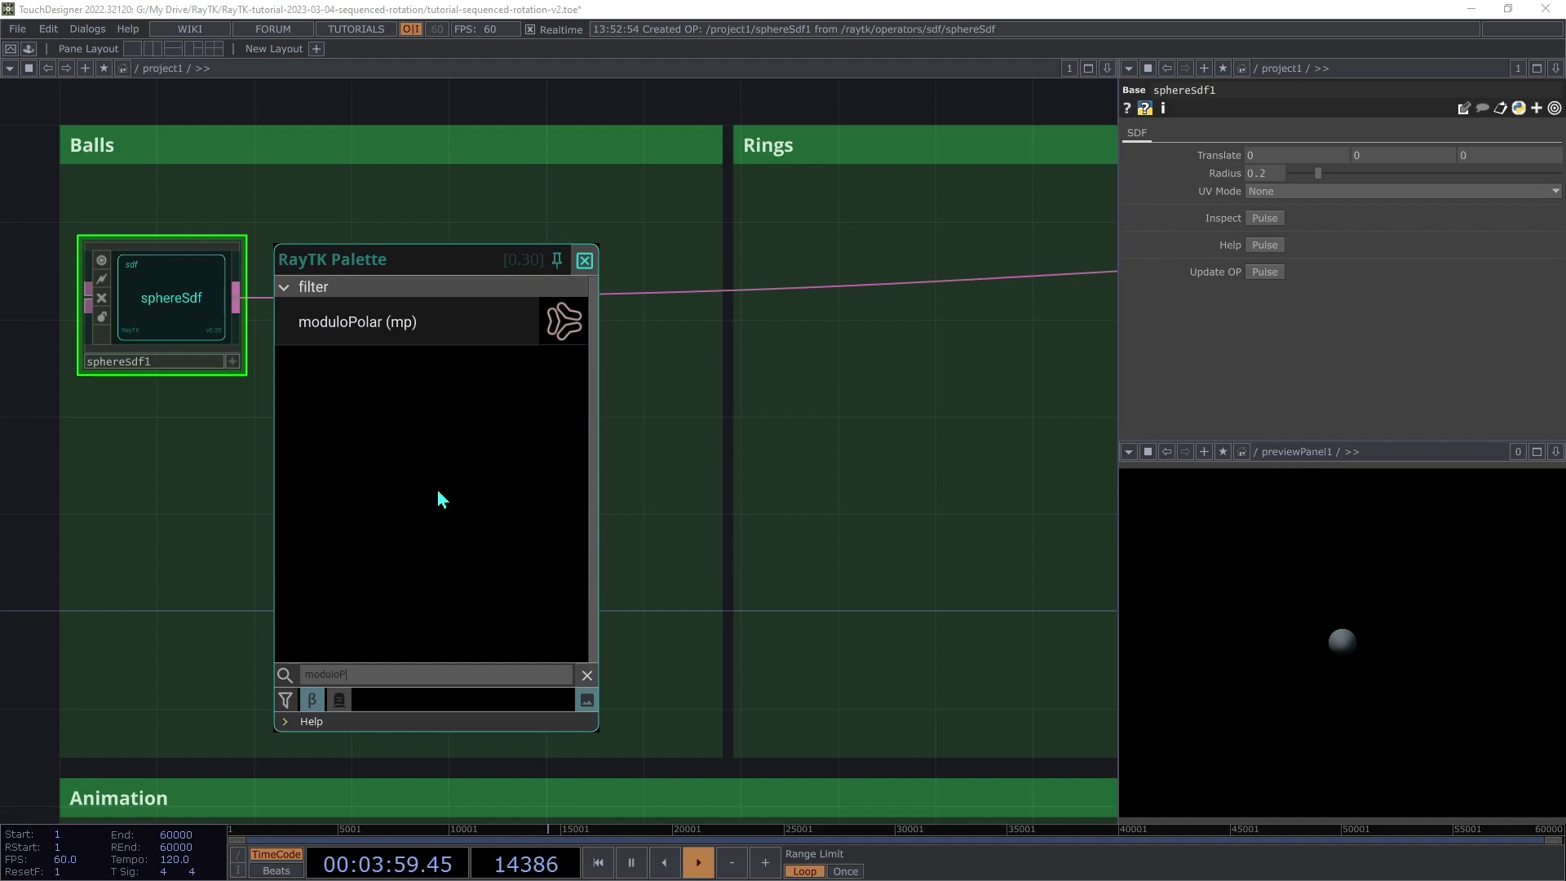
left_click(388, 322)
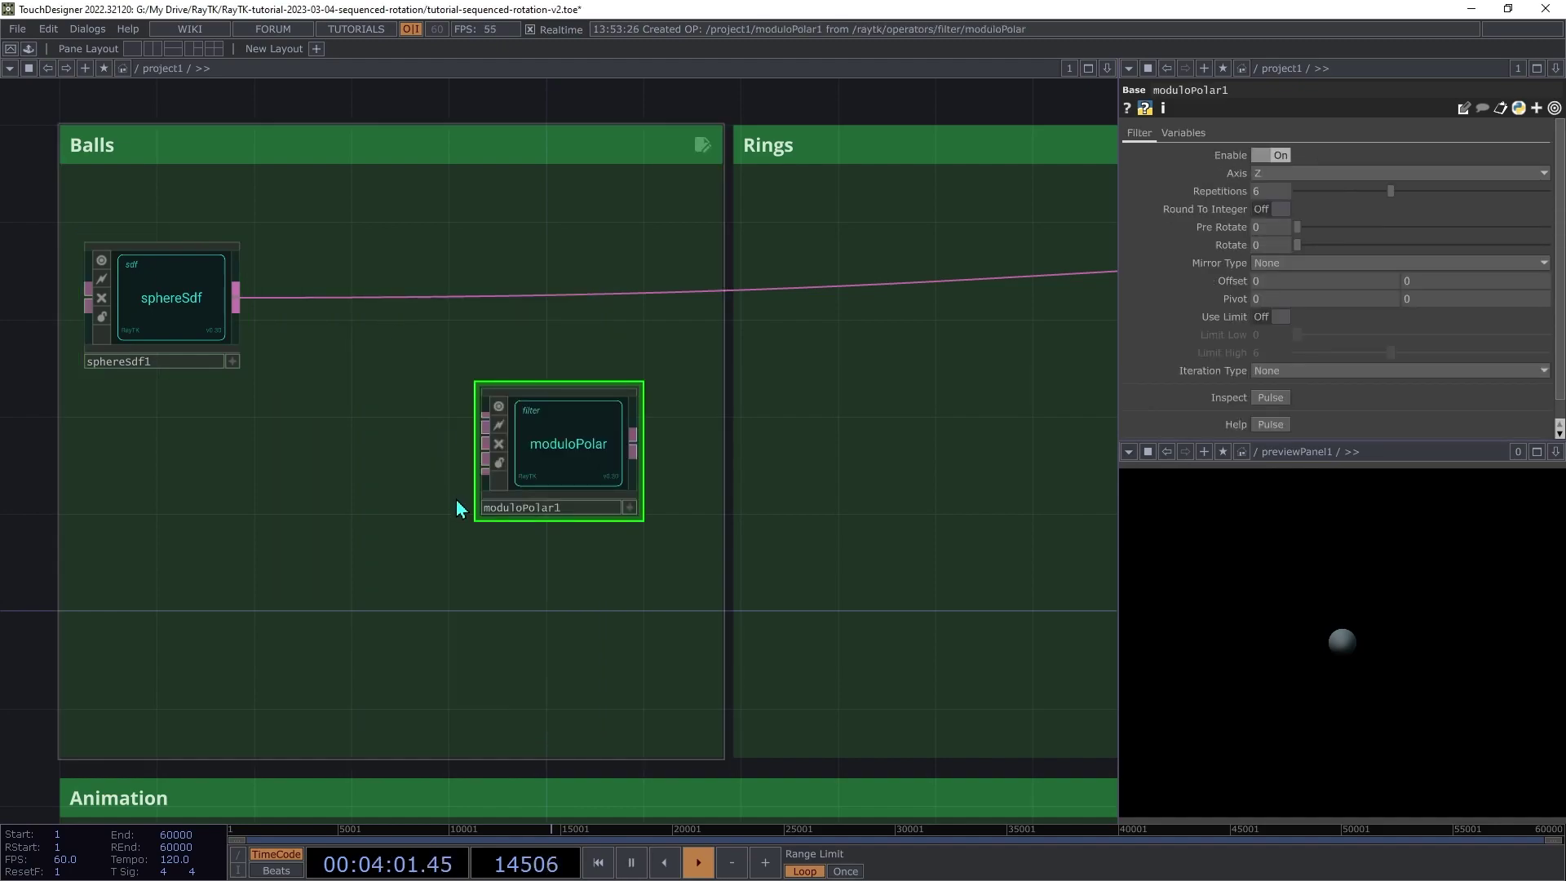
left_click_drag(485, 420, 255, 355)
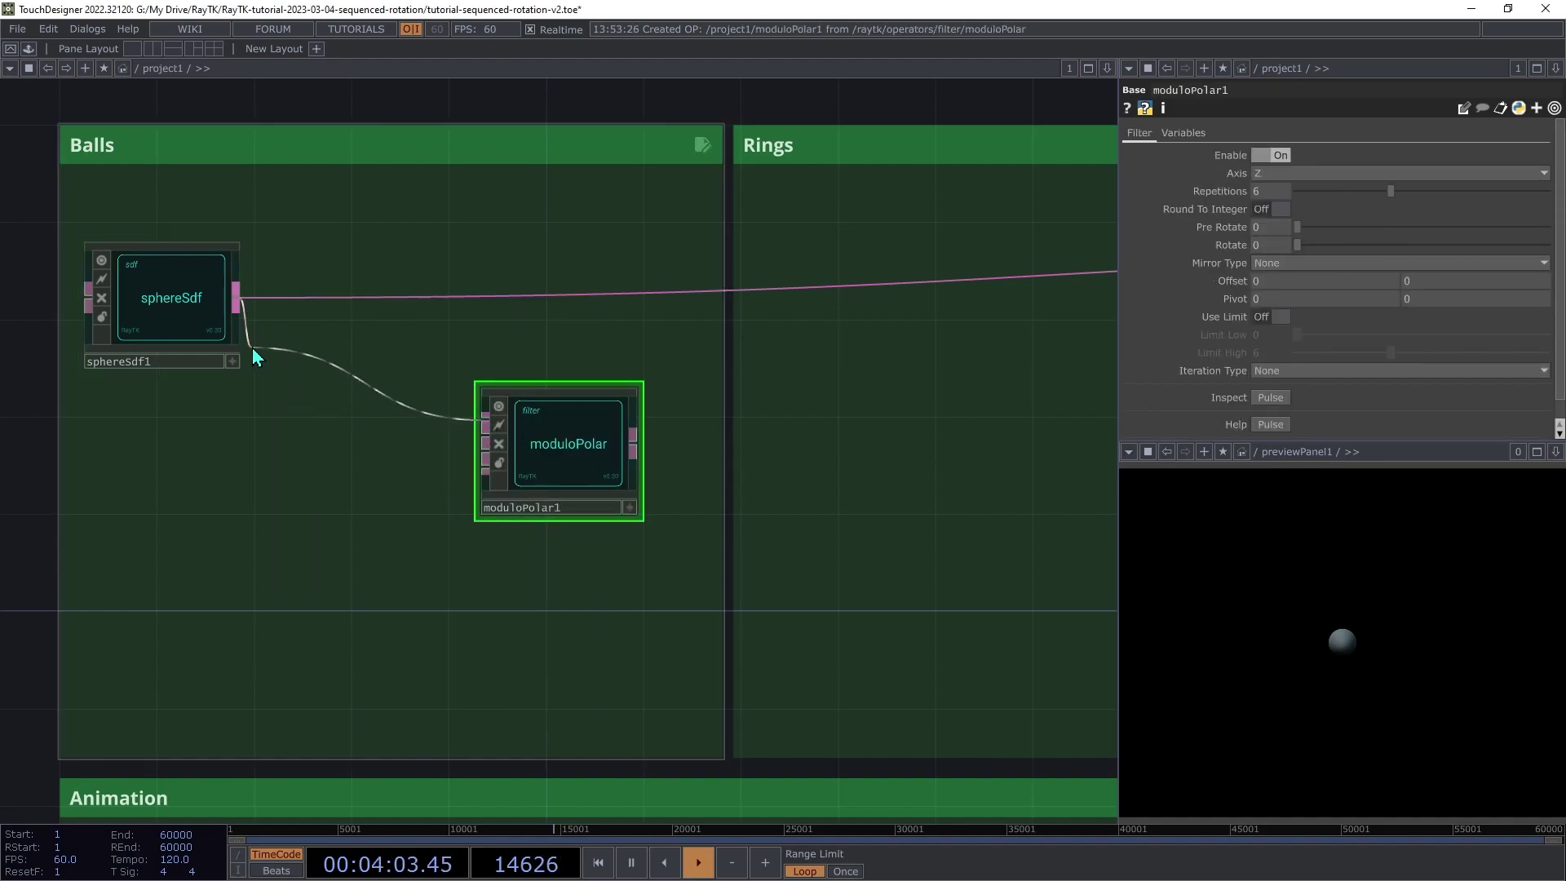
left_click_drag(635, 444, 853, 297)
left_click_drag(575, 441, 374, 299)
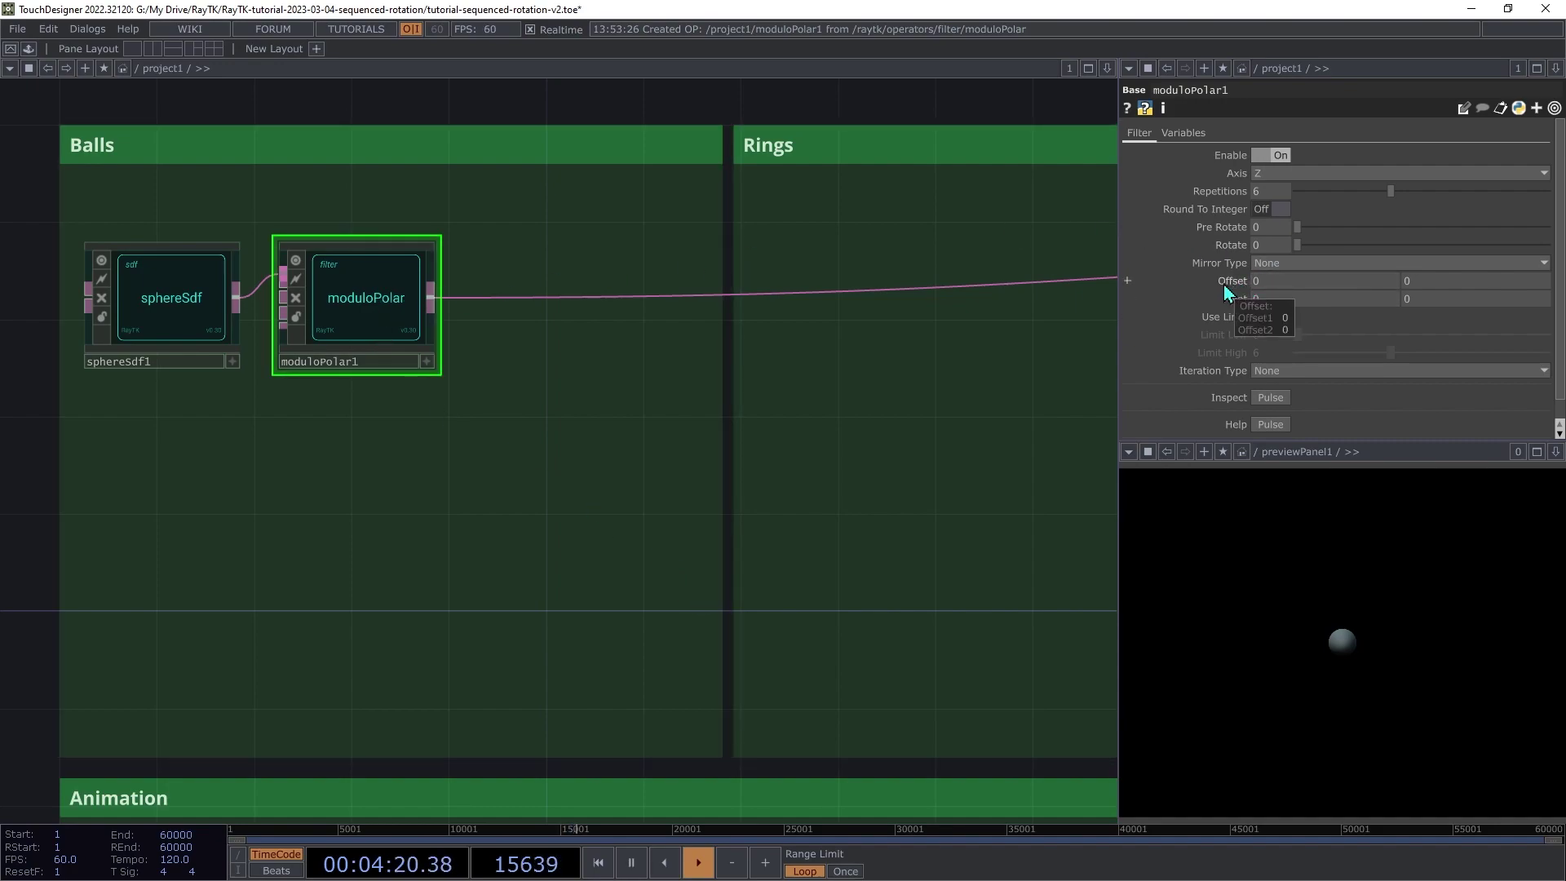
Step: Give moduloPolar1 offset 1 and 4 repetitions, then duplicate the node
mouse_move(1282, 280)
left_mouse_down()
mouse_move(1346, 281)
mouse_move(1282, 284)
left_mouse_up()
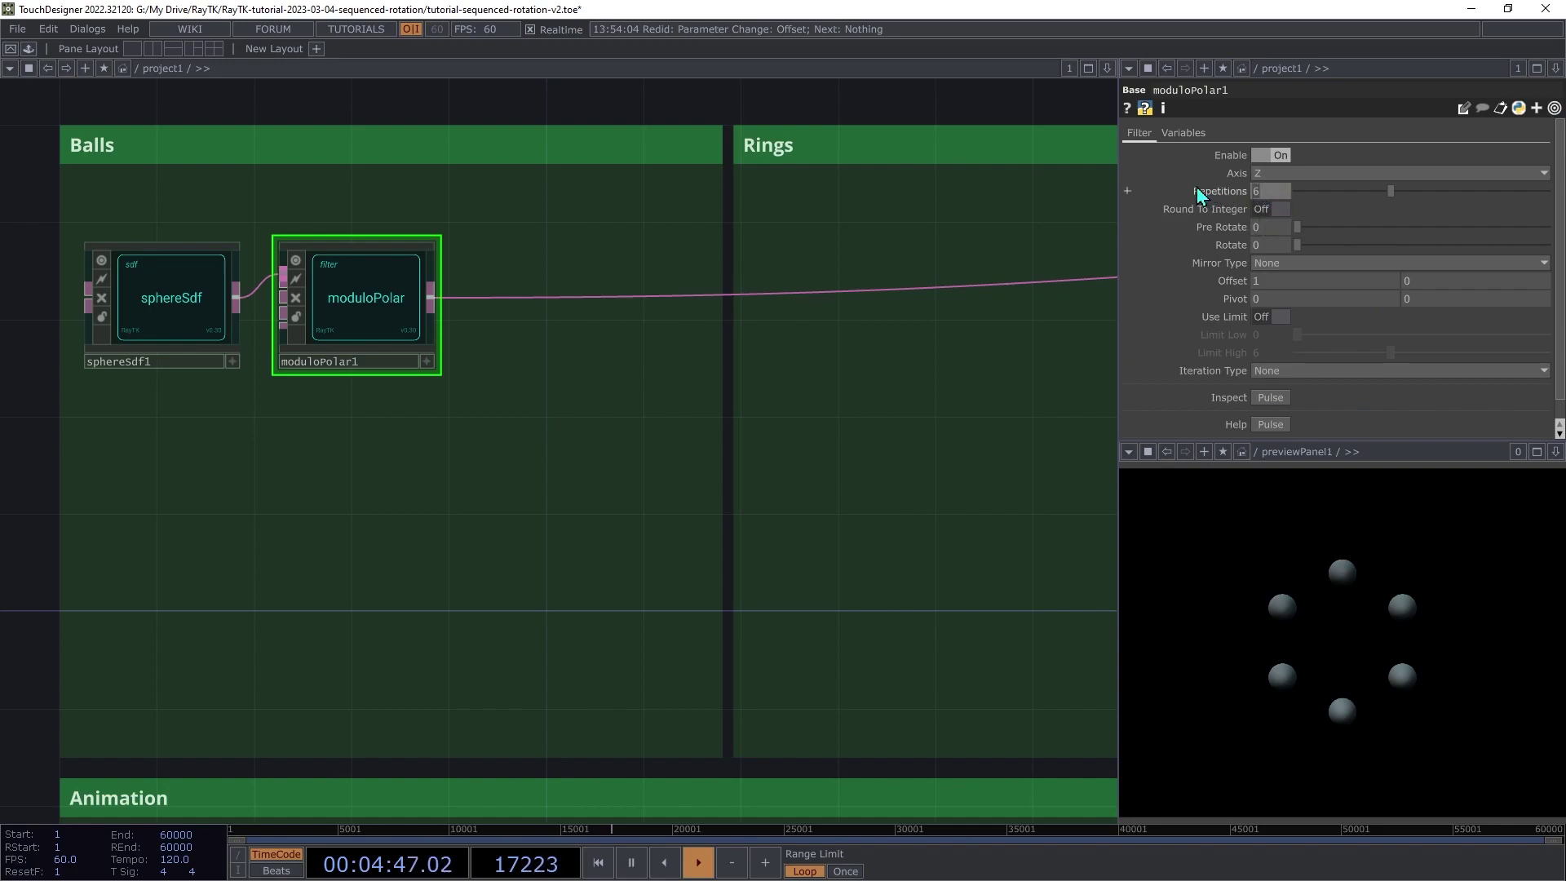
type("4")
key("Tab")
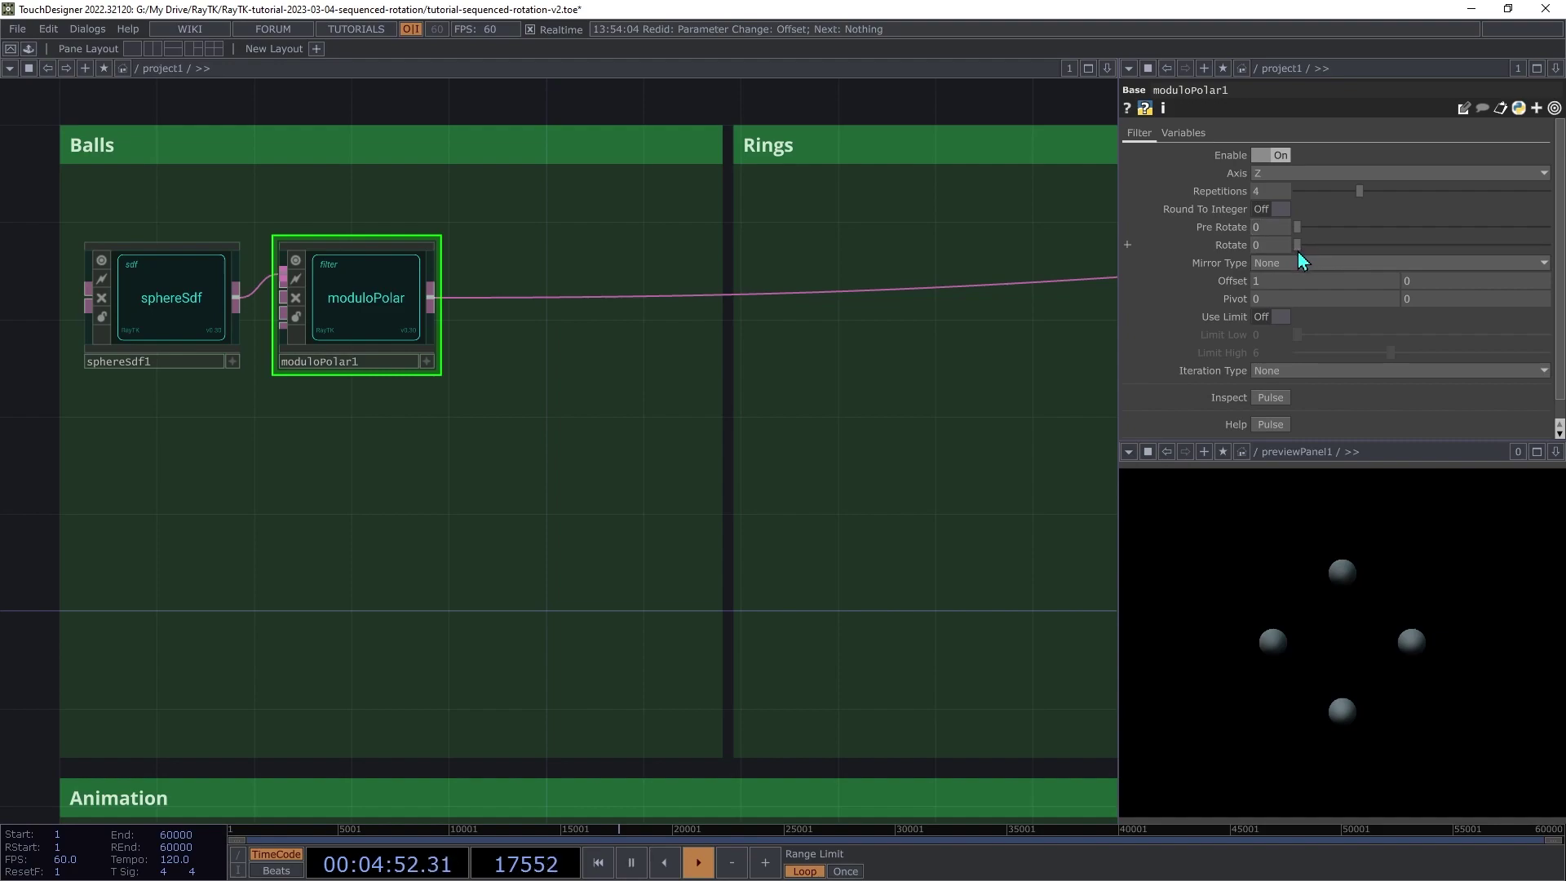
left_click_drag(1299, 251, 1149, 336)
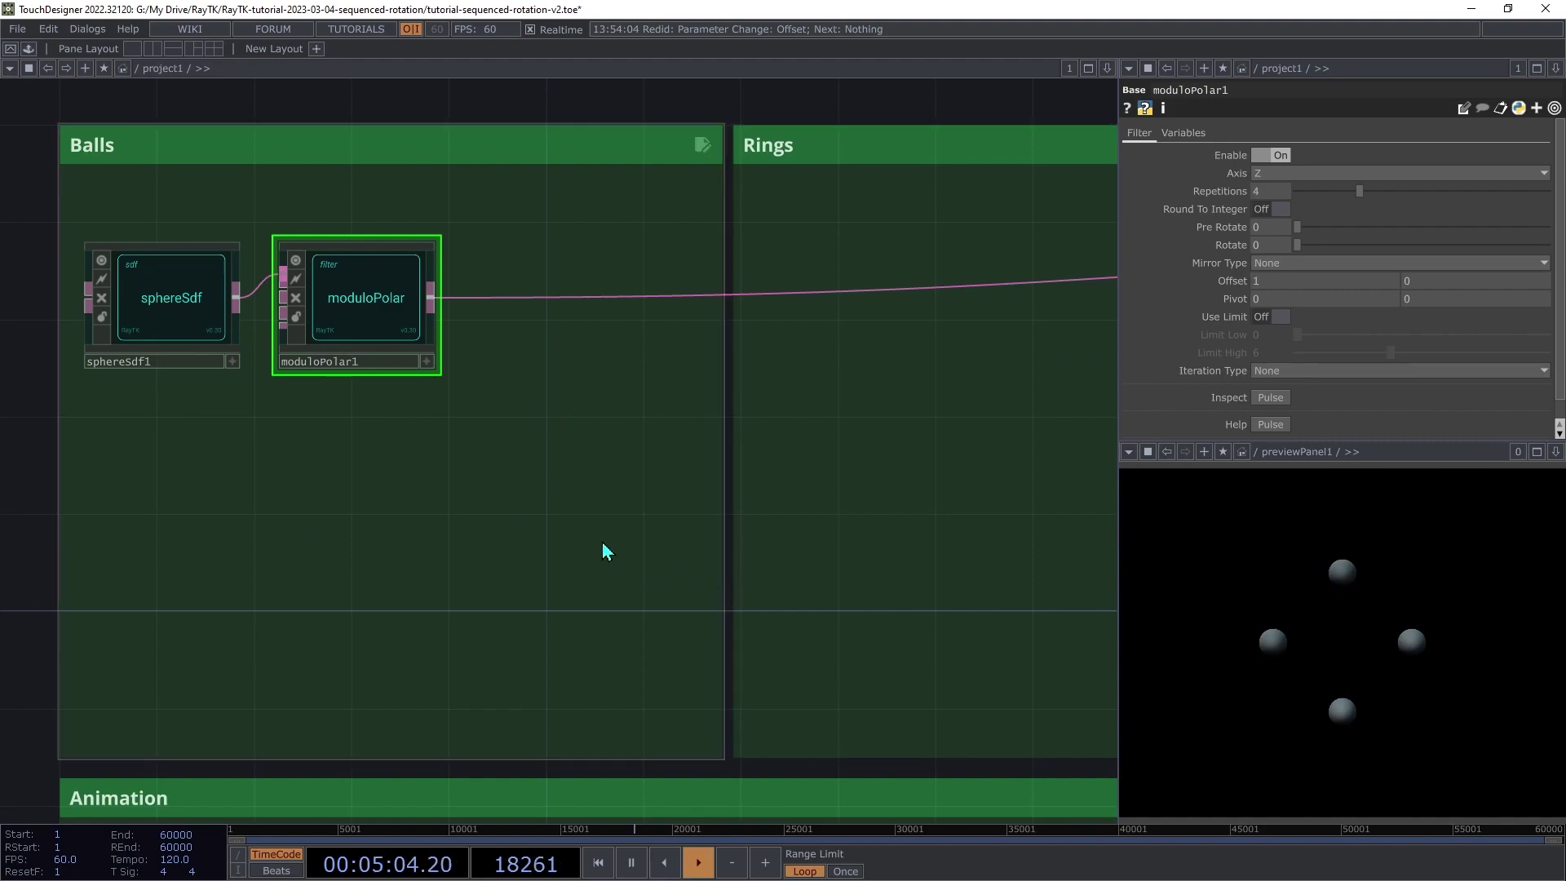
left_click_drag(365, 312, 367, 258)
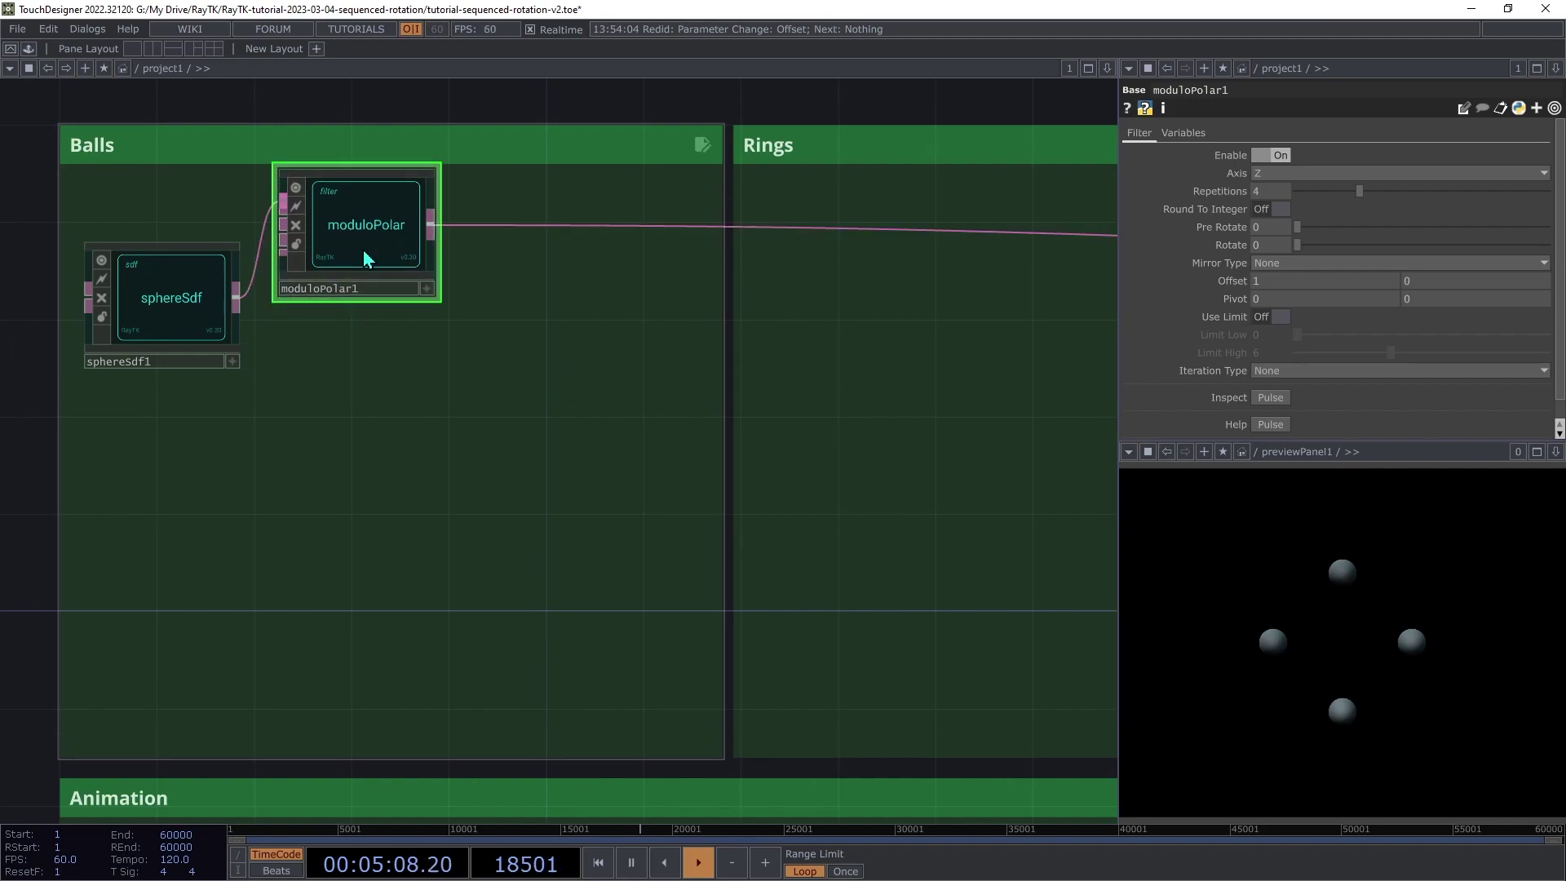
key("ctrl+v")
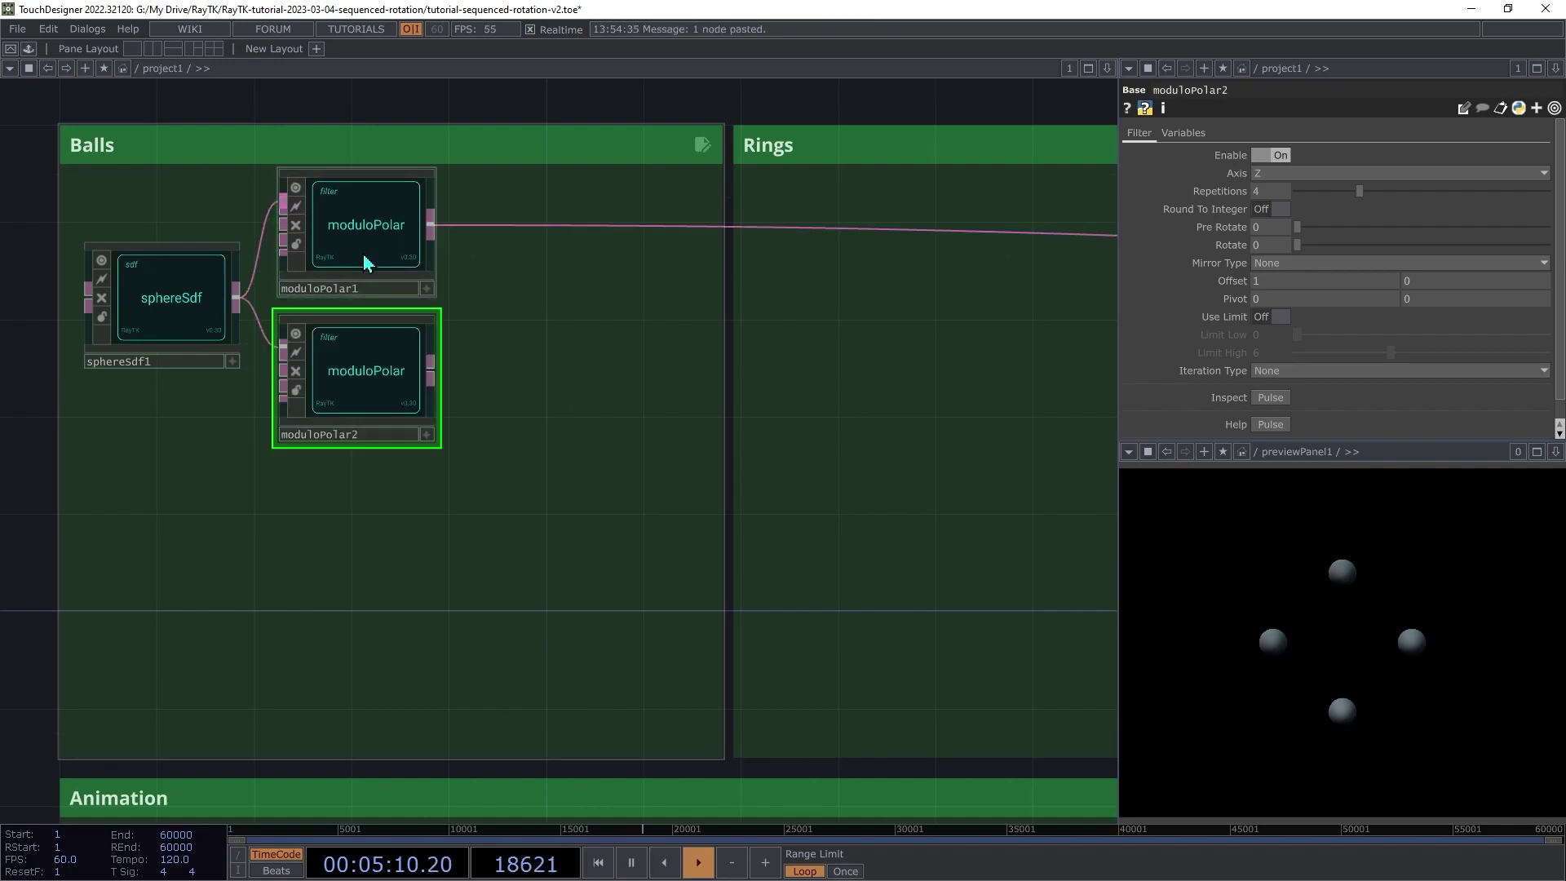
Step: Paste another moduloPolar copy and select all four polar repeats
key("ctrl+v")
key("ctrl+v")
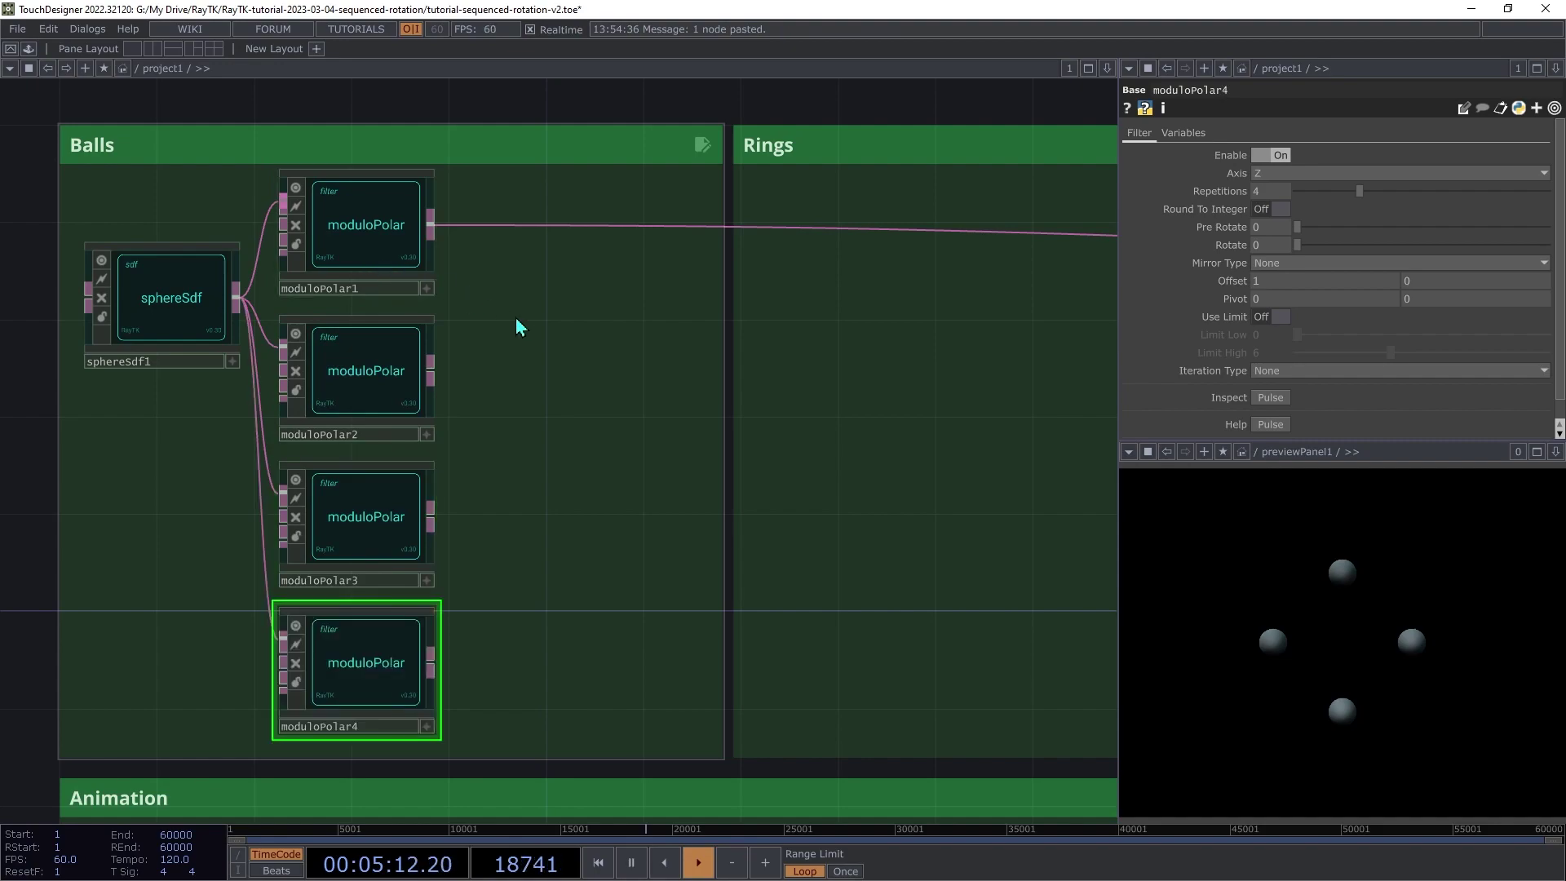
left_click(378, 227)
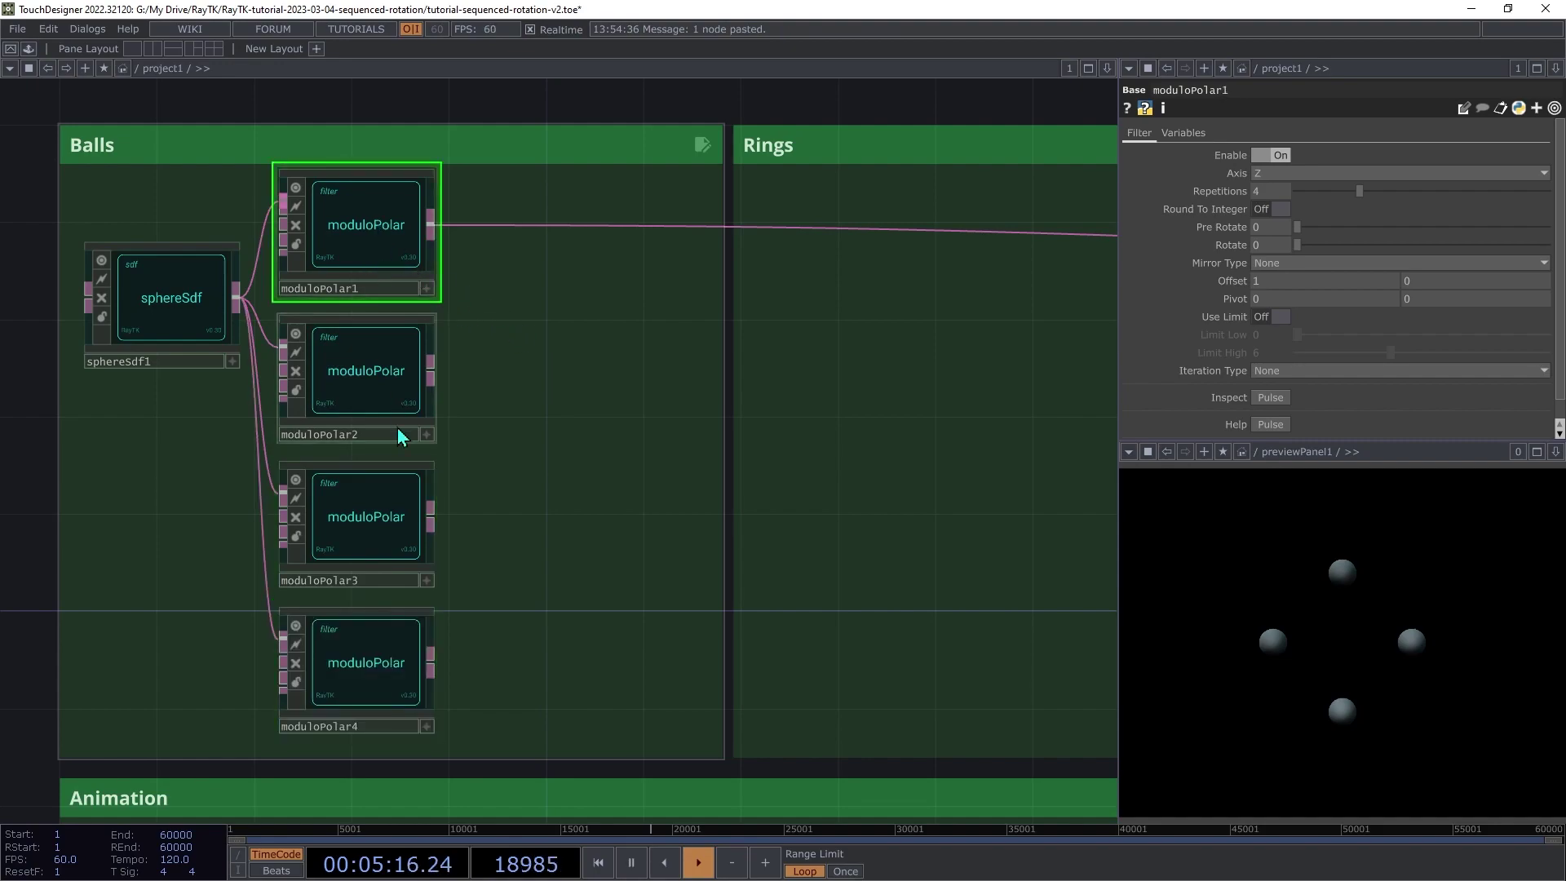
left_click(383, 547, "ctrl")
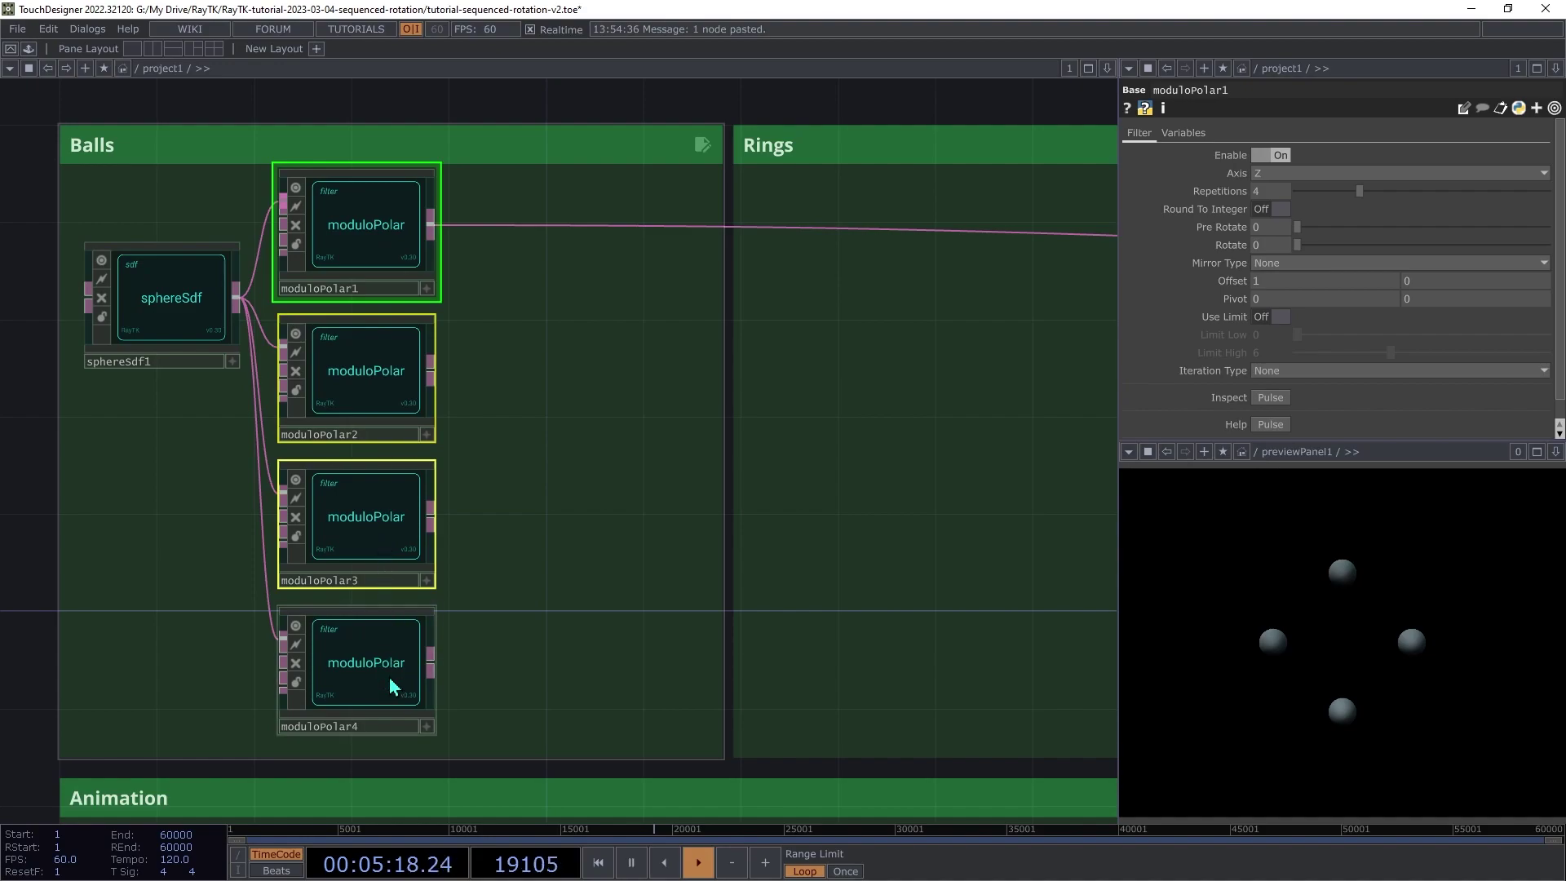
left_click(394, 689, "ctrl")
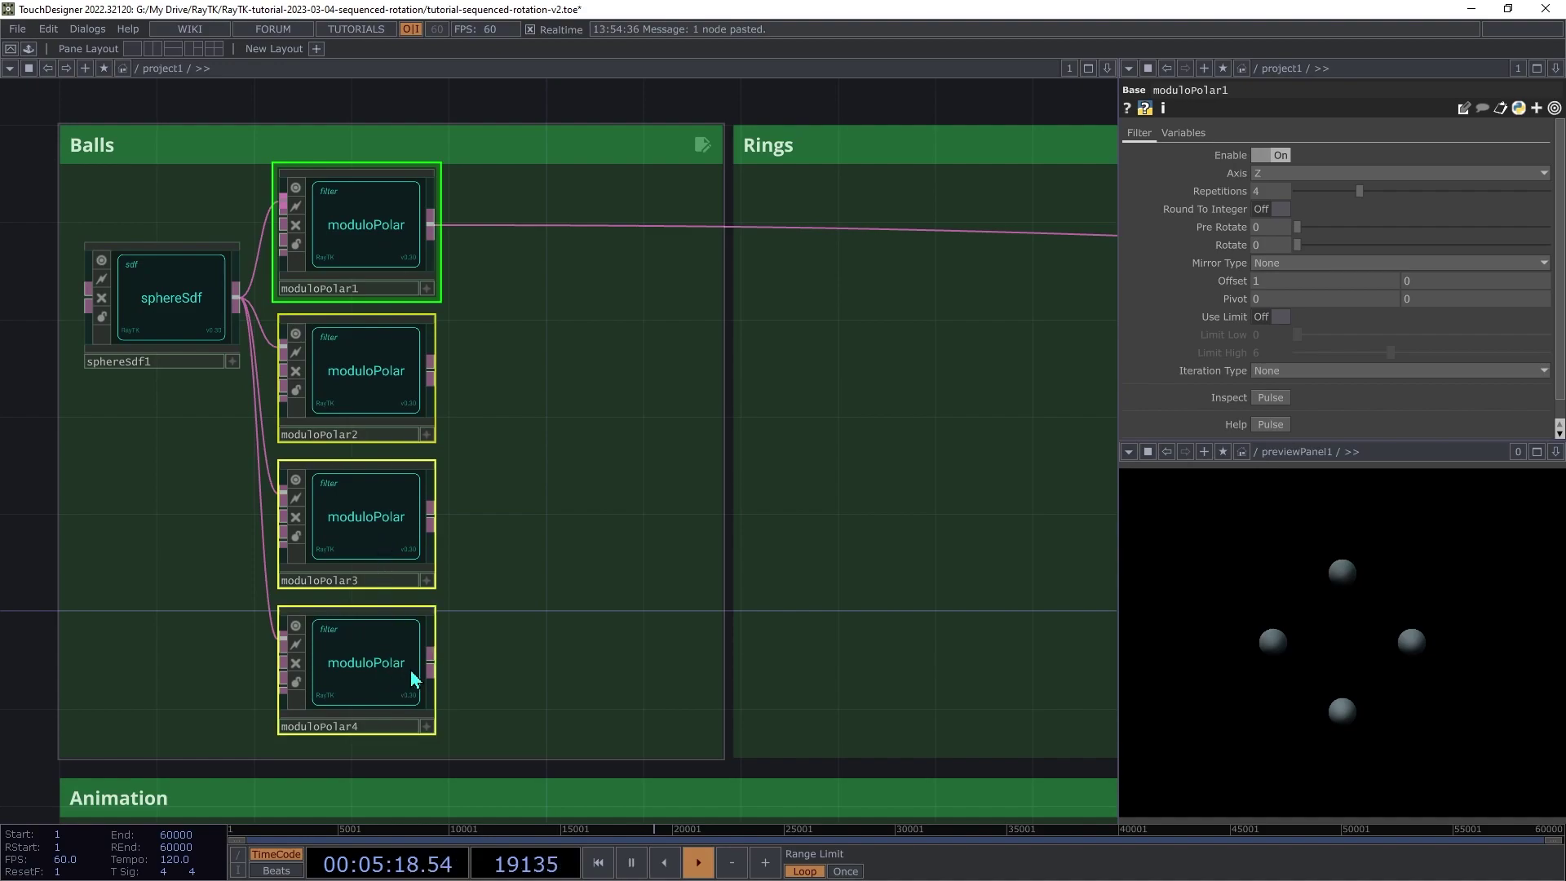
Step: Combine the four repeats with a Simple Union arrange1 and wire it to the renderer
right_click(599, 412)
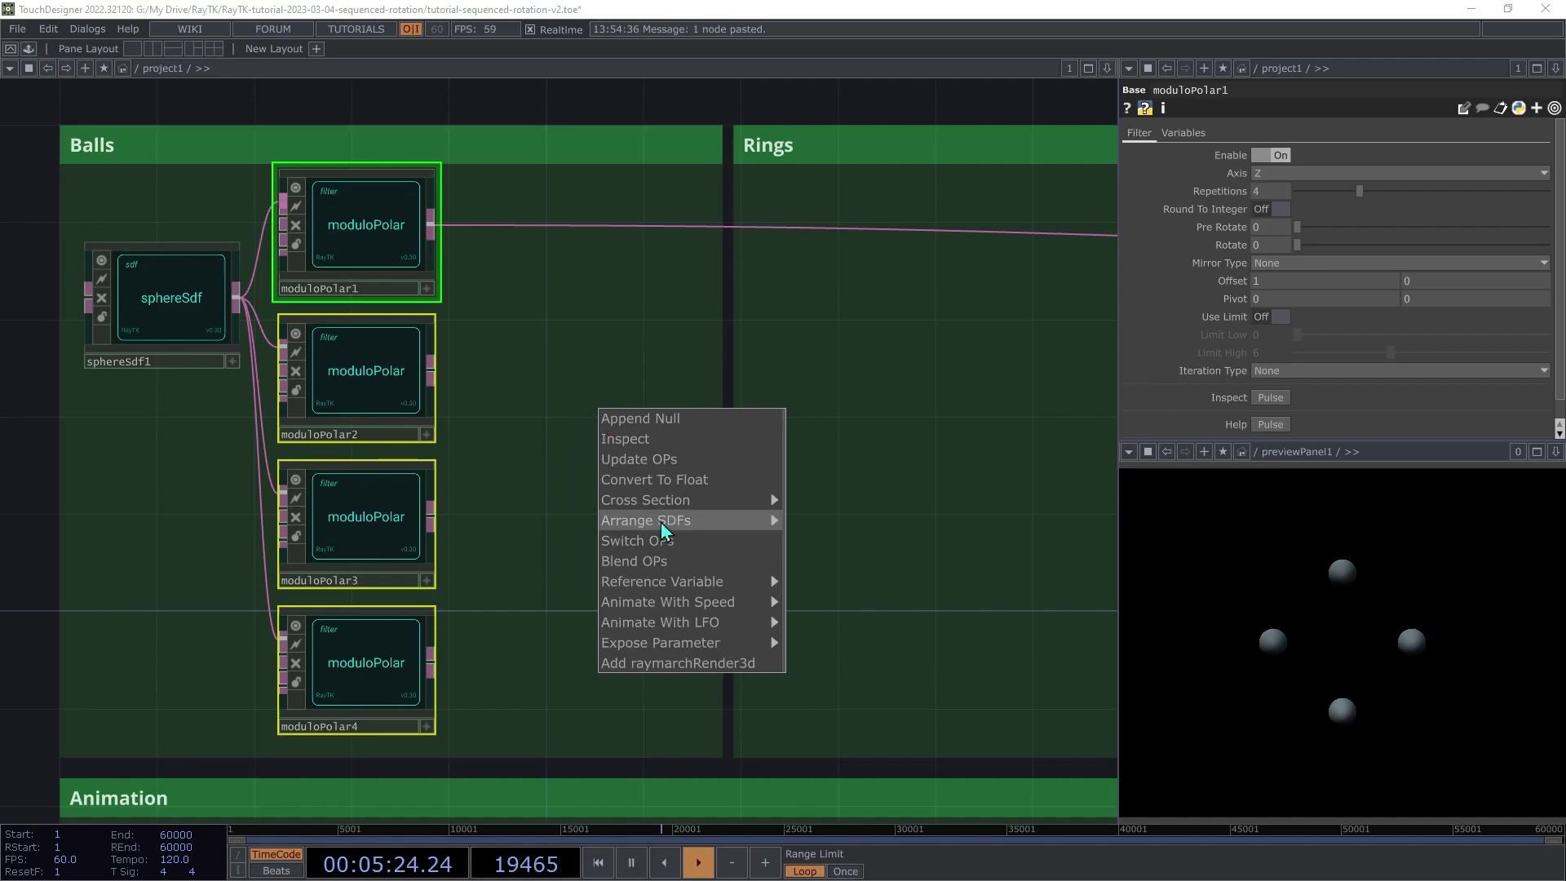
mouse_move(664, 525)
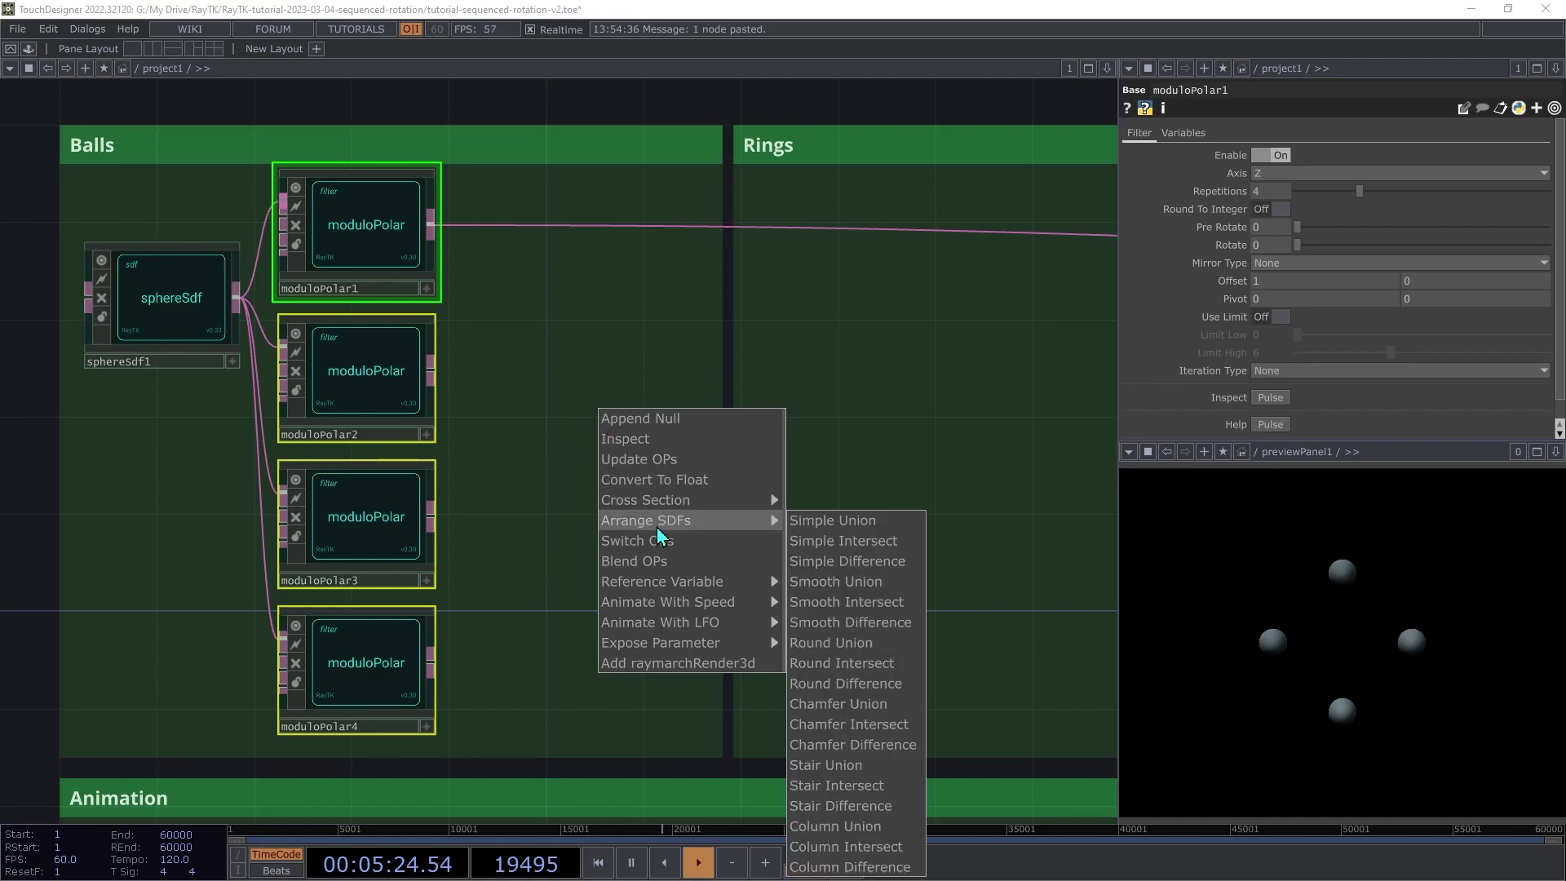
left_click(838, 526)
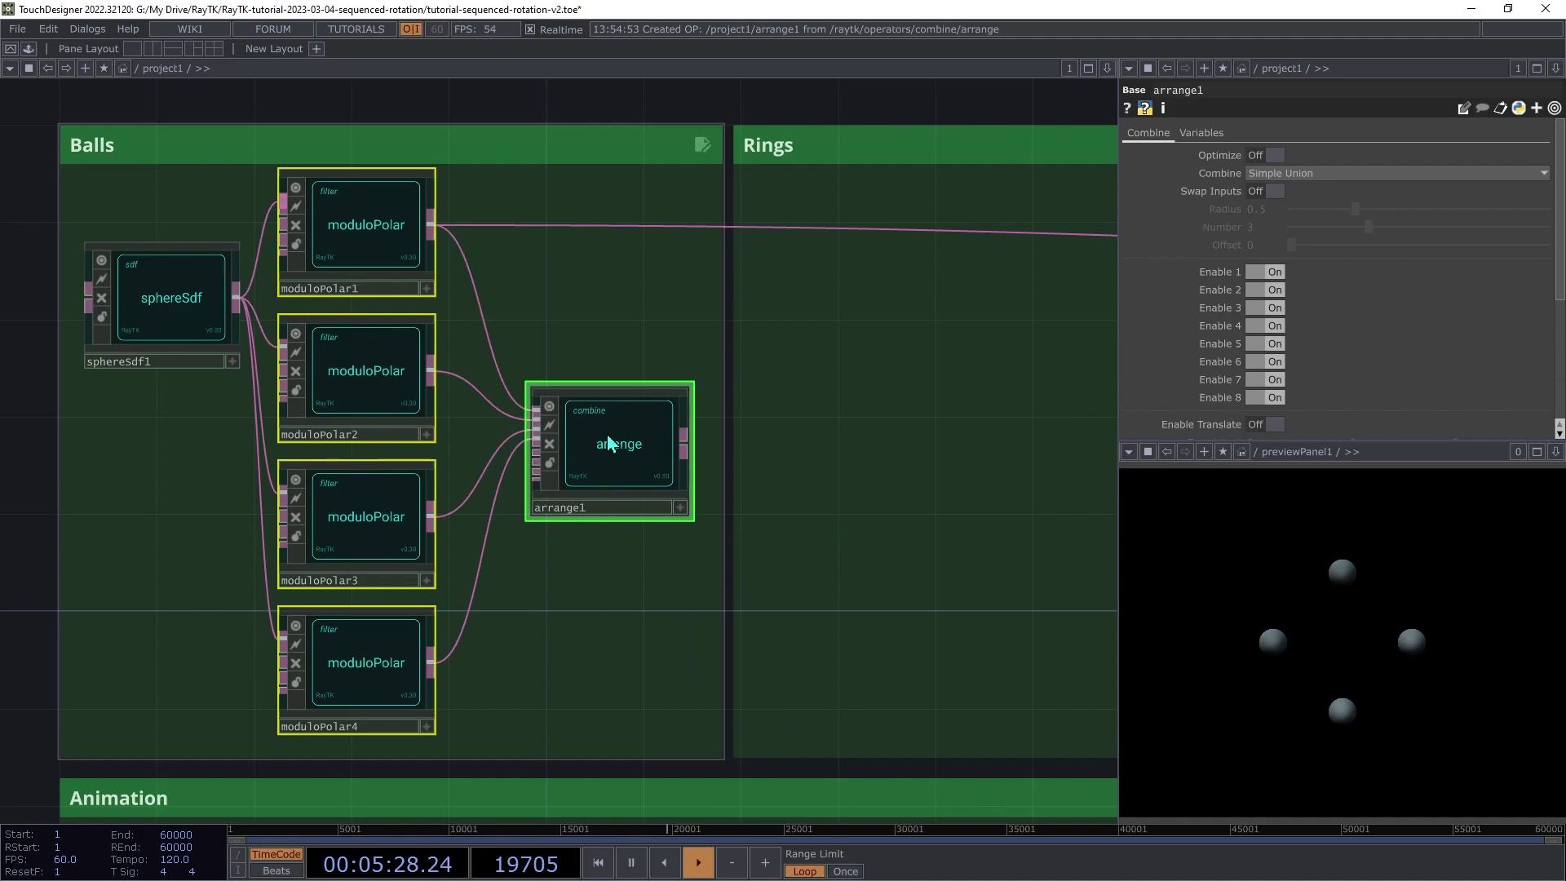
left_click_drag(651, 516, 622, 360)
left_click_drag(674, 298, 920, 242)
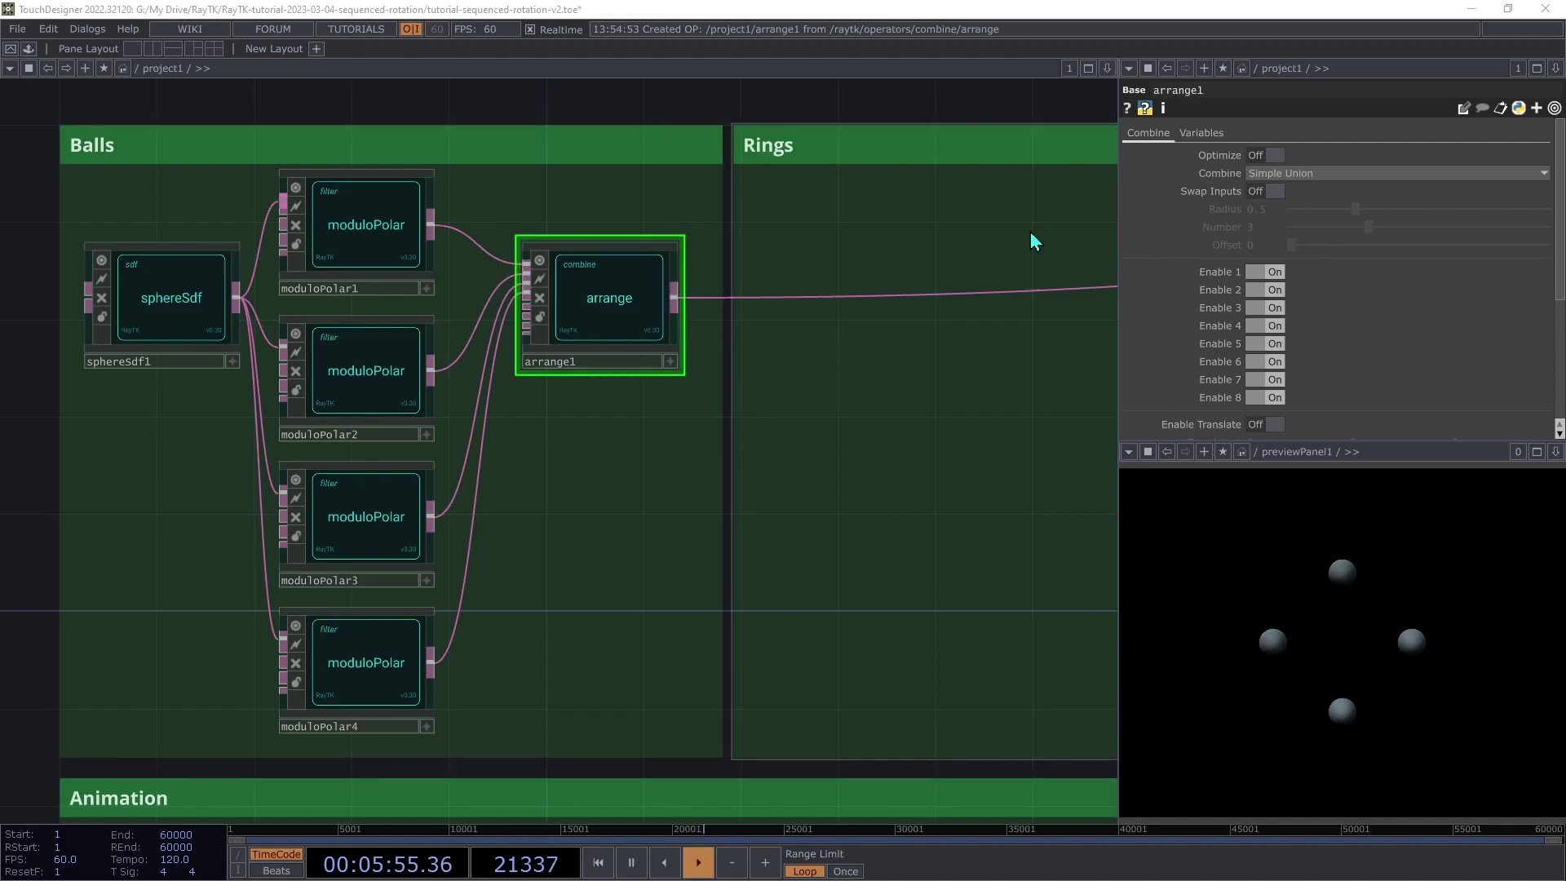
Step: Turn on Enable Translate in arrange1
scroll(1526, 271, "down", 1)
scroll(1460, 295, "down", 3)
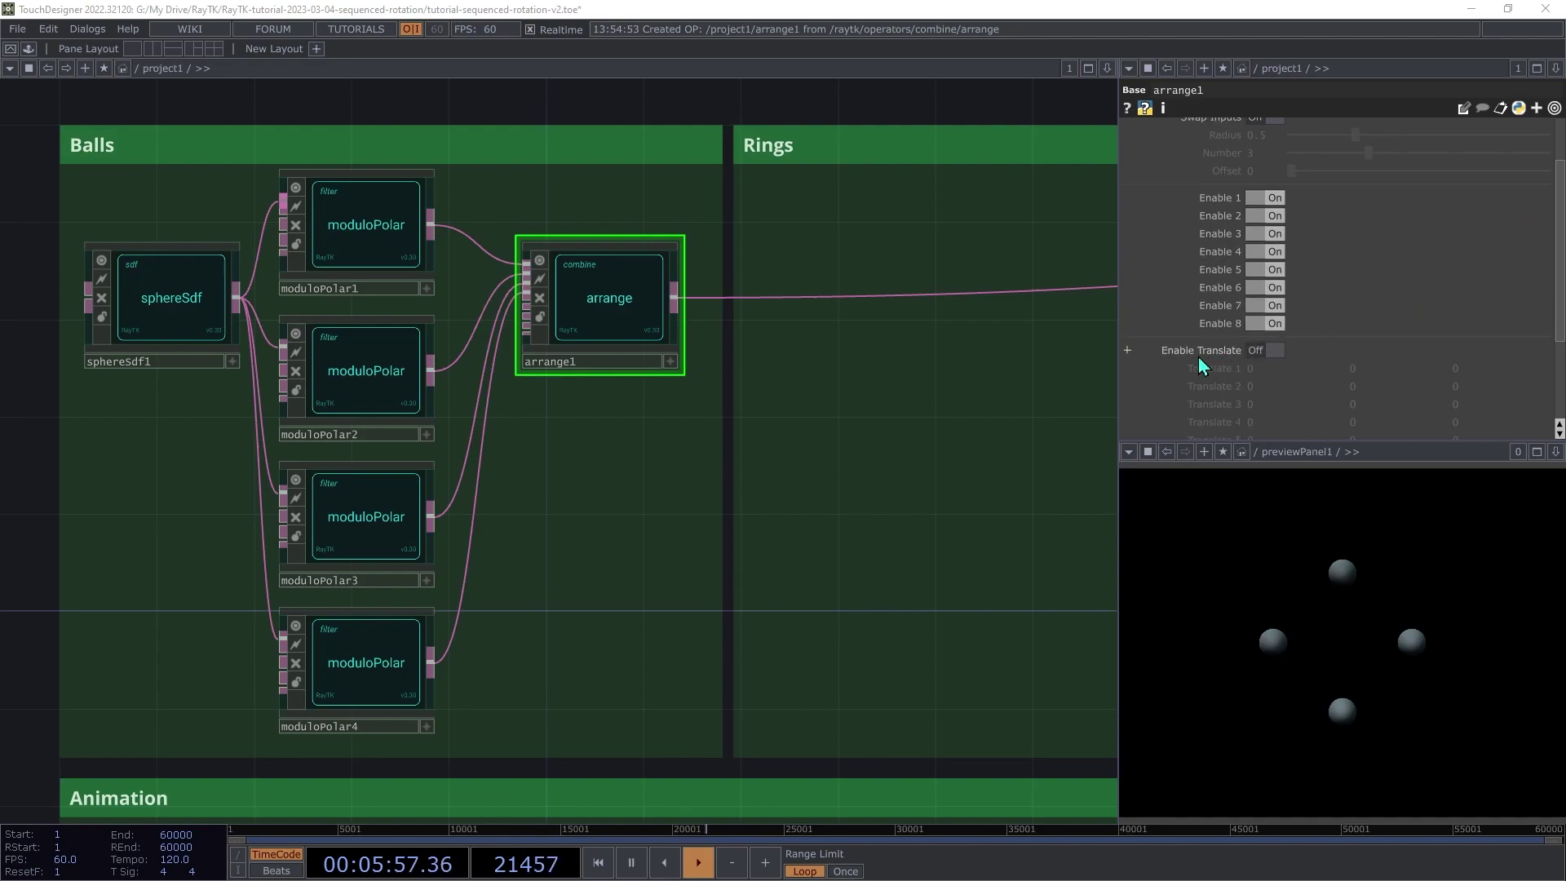
left_click(1275, 356)
scroll(1275, 356, "down", 1)
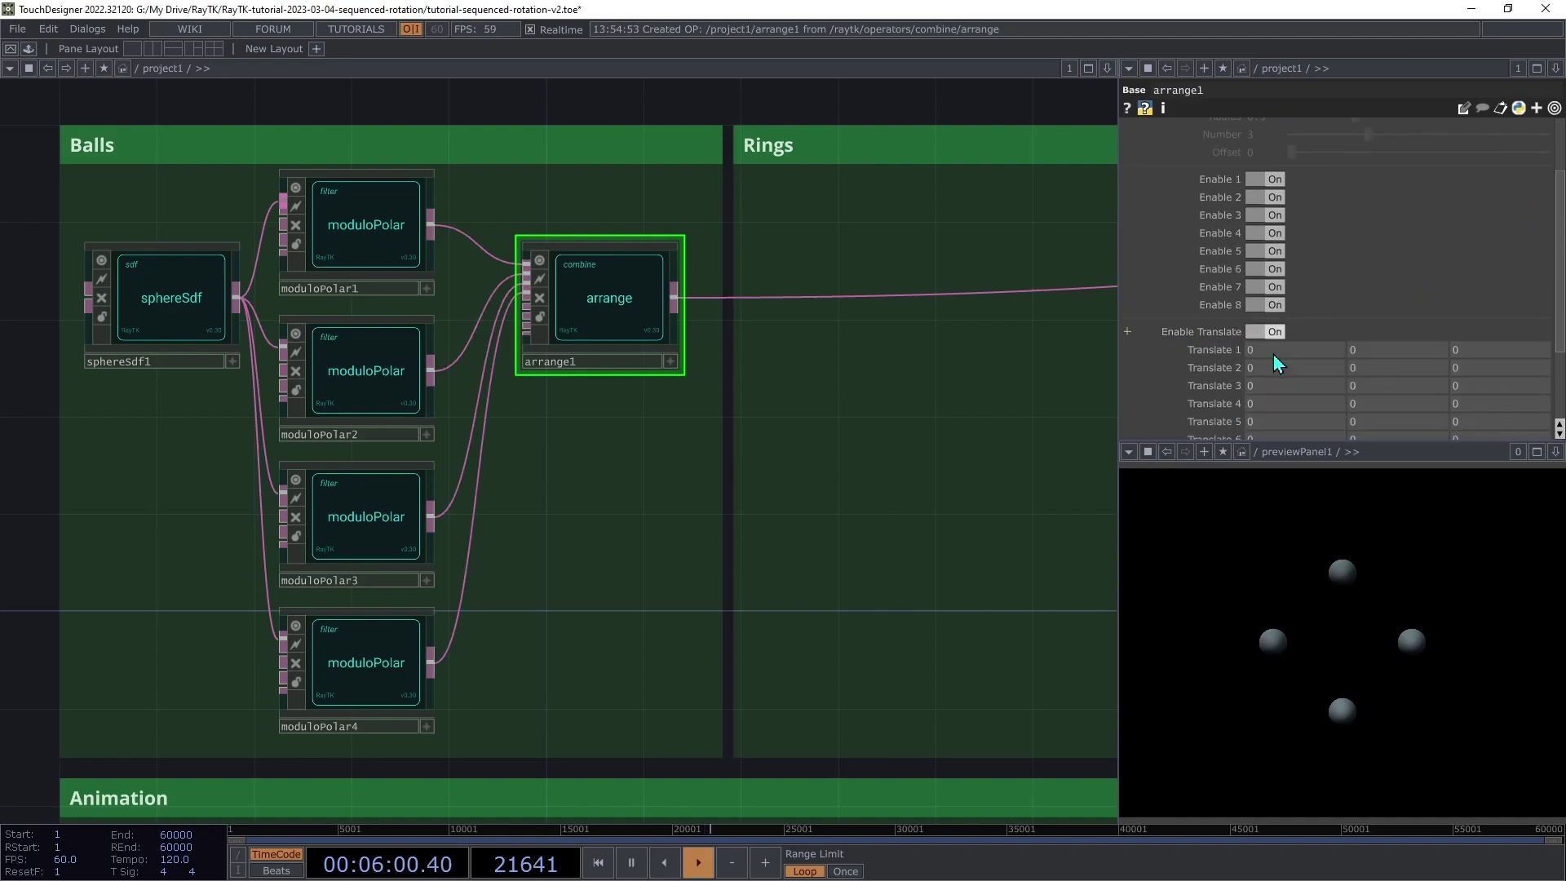
scroll(1274, 354, "down", 1)
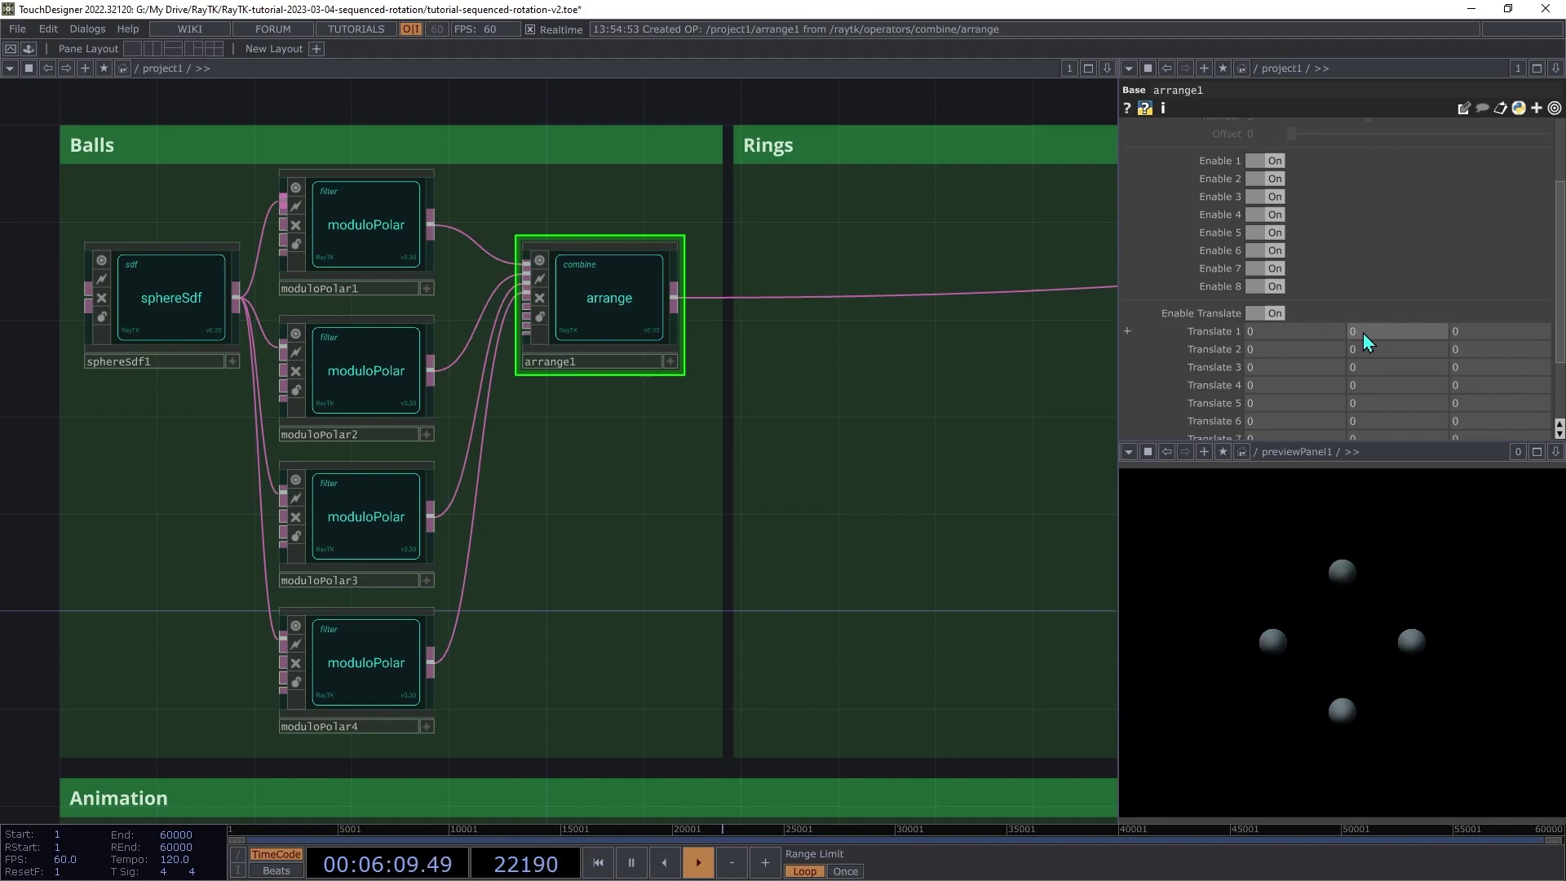
Step: Set arrange1's Translate 1–4 to (0,1,0), (1,0,0), (0,-1,0) and (-1,0,0)
middle_click_drag(1358, 332, 1494, 314)
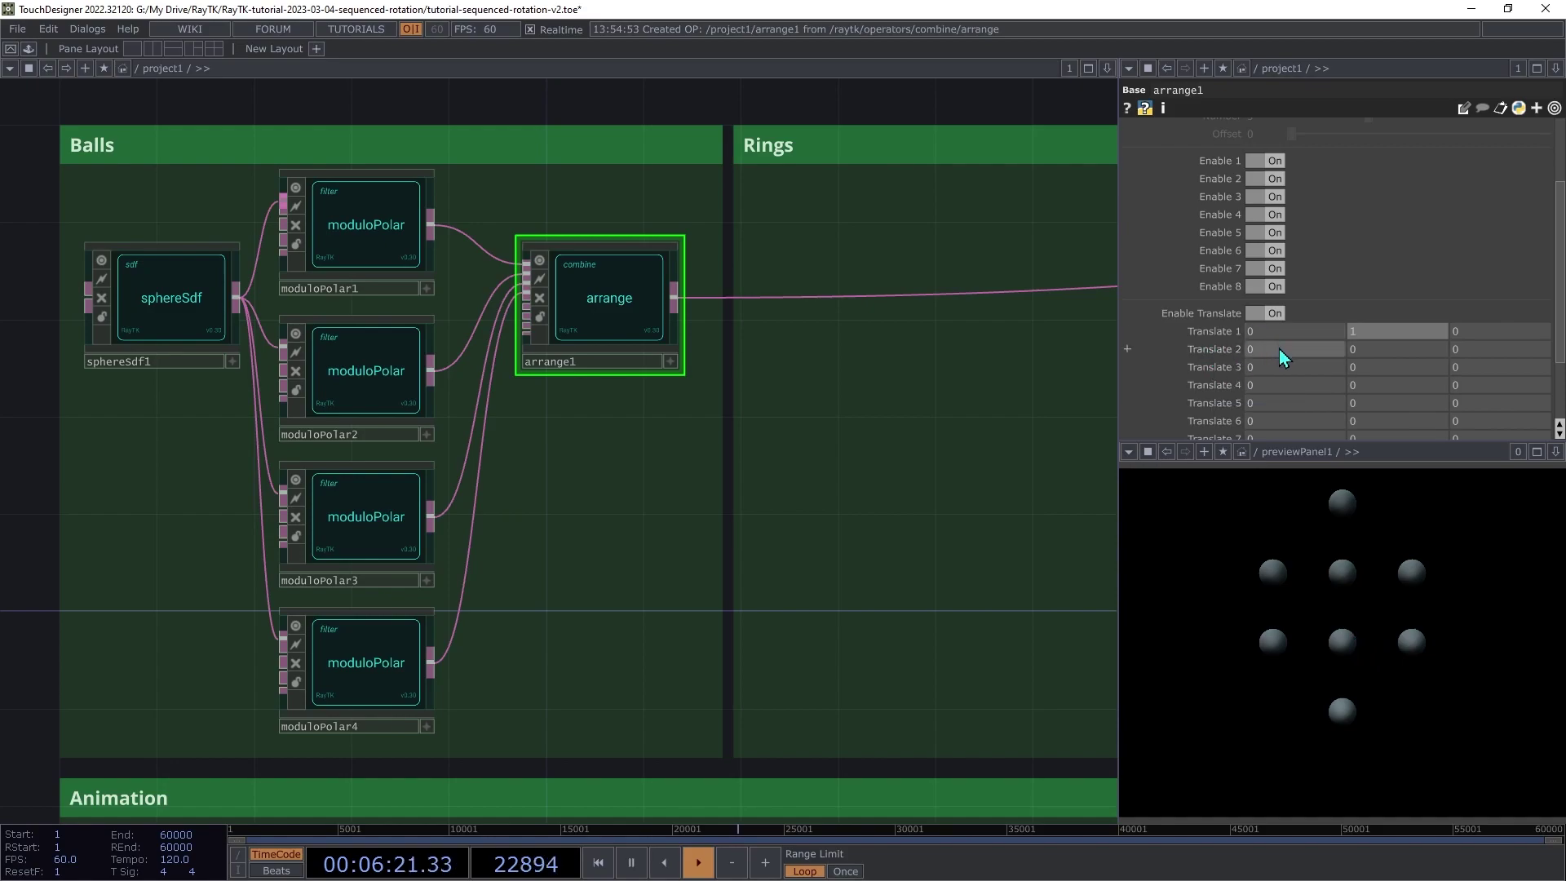
mouse_move(1260, 354)
middle_mouse_down()
mouse_move(1265, 316)
mouse_move(1260, 358)
middle_mouse_up()
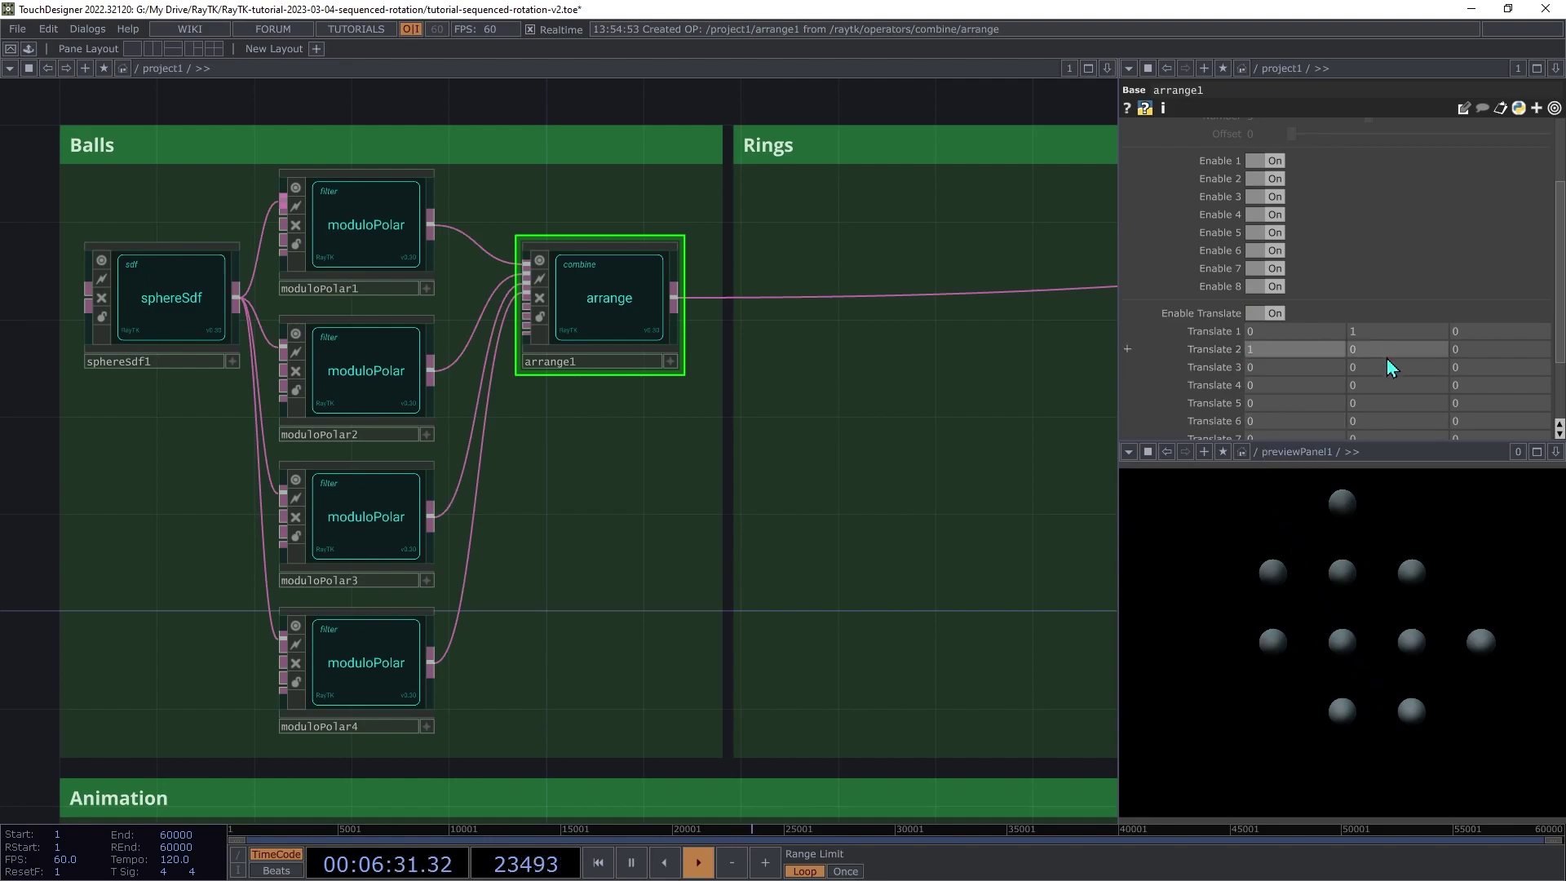
middle_click_drag(1374, 374, 1337, 363)
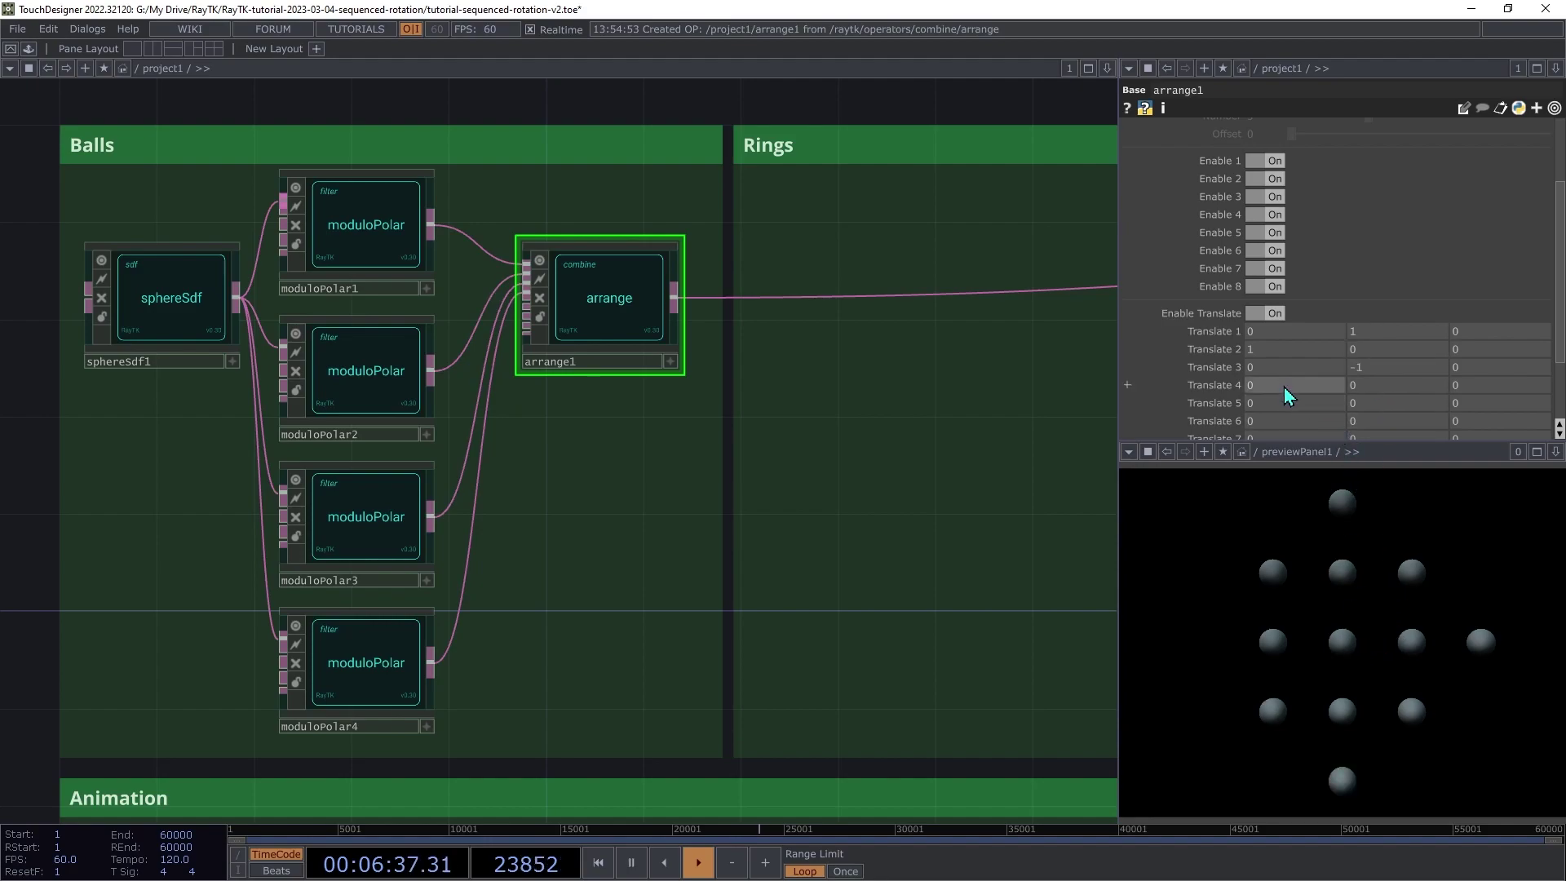
middle_click_drag(1288, 385, 1252, 369)
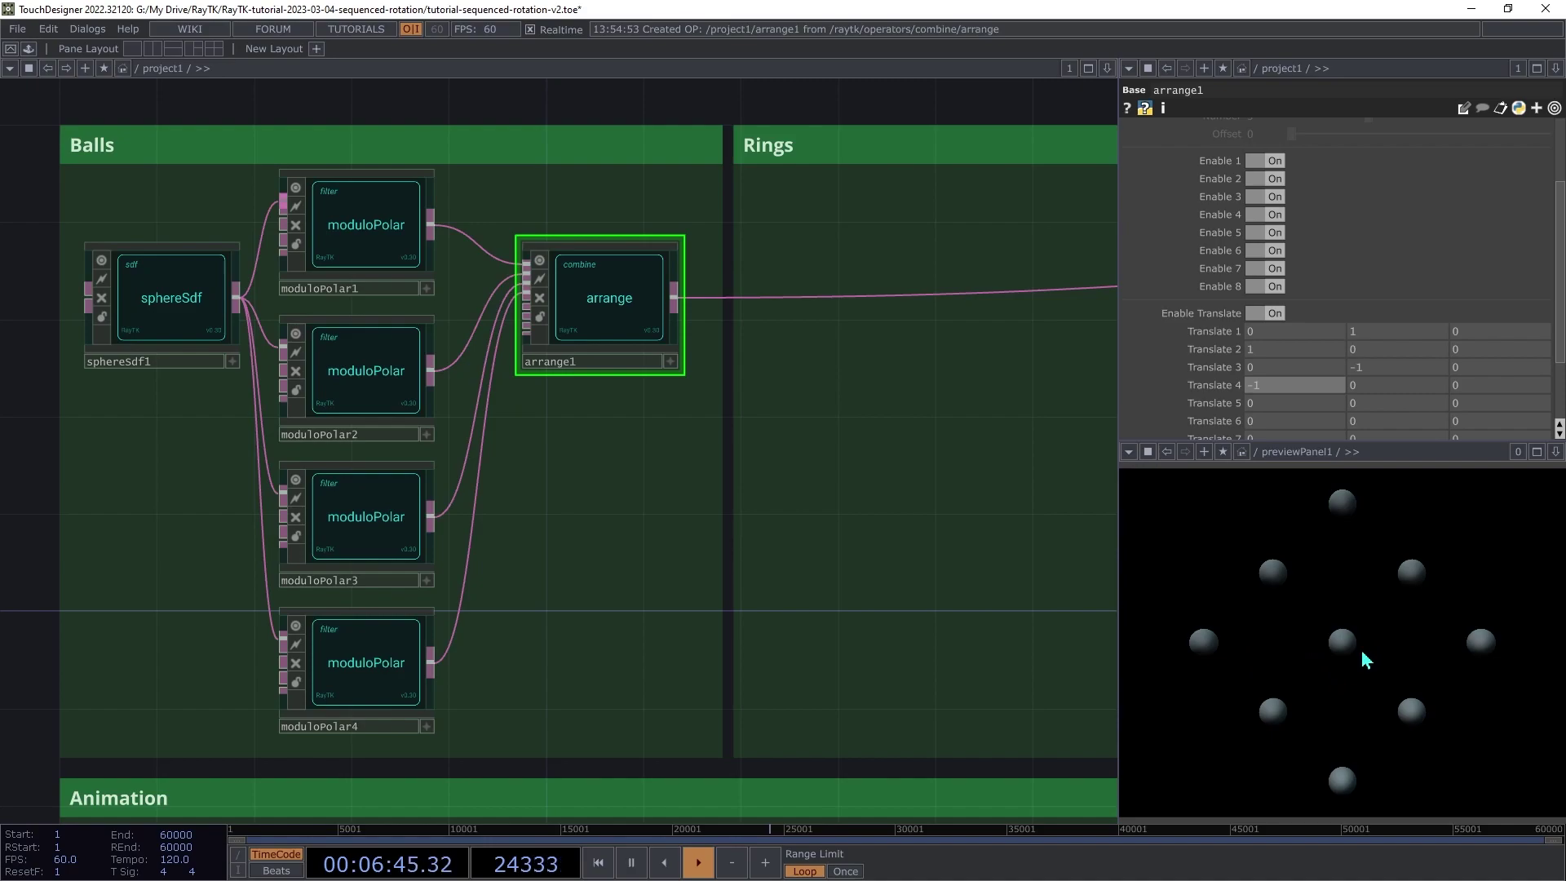
Step: Set moduloPolar1's Rotate to 22 to offset the top ring of balls
left_click(404, 245)
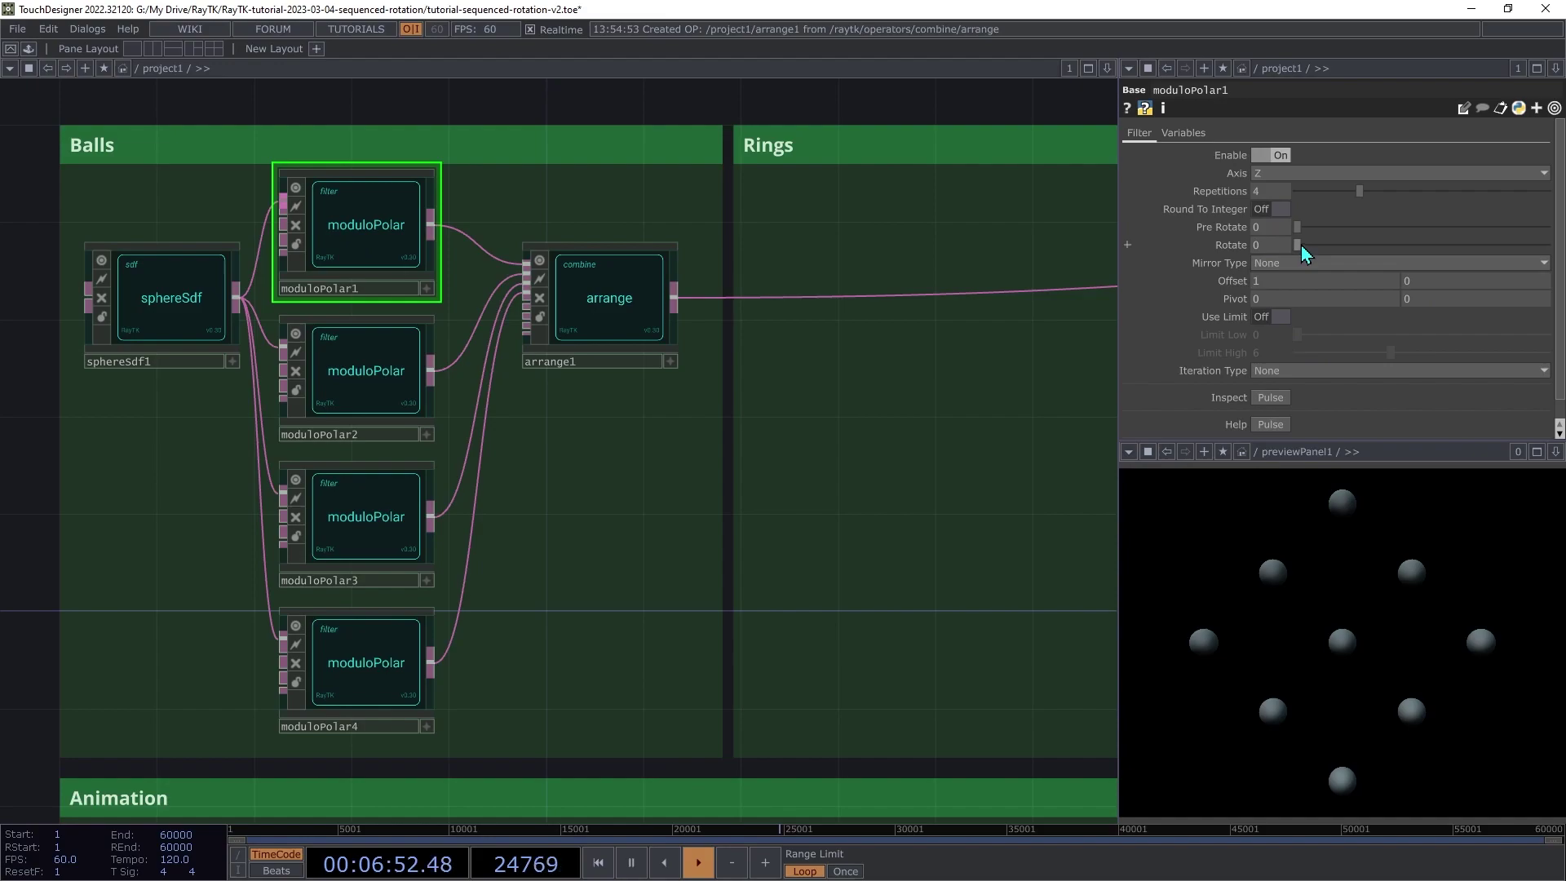
left_click_drag(1300, 245, 1378, 328)
left_click_drag(1373, 316, 1306, 330)
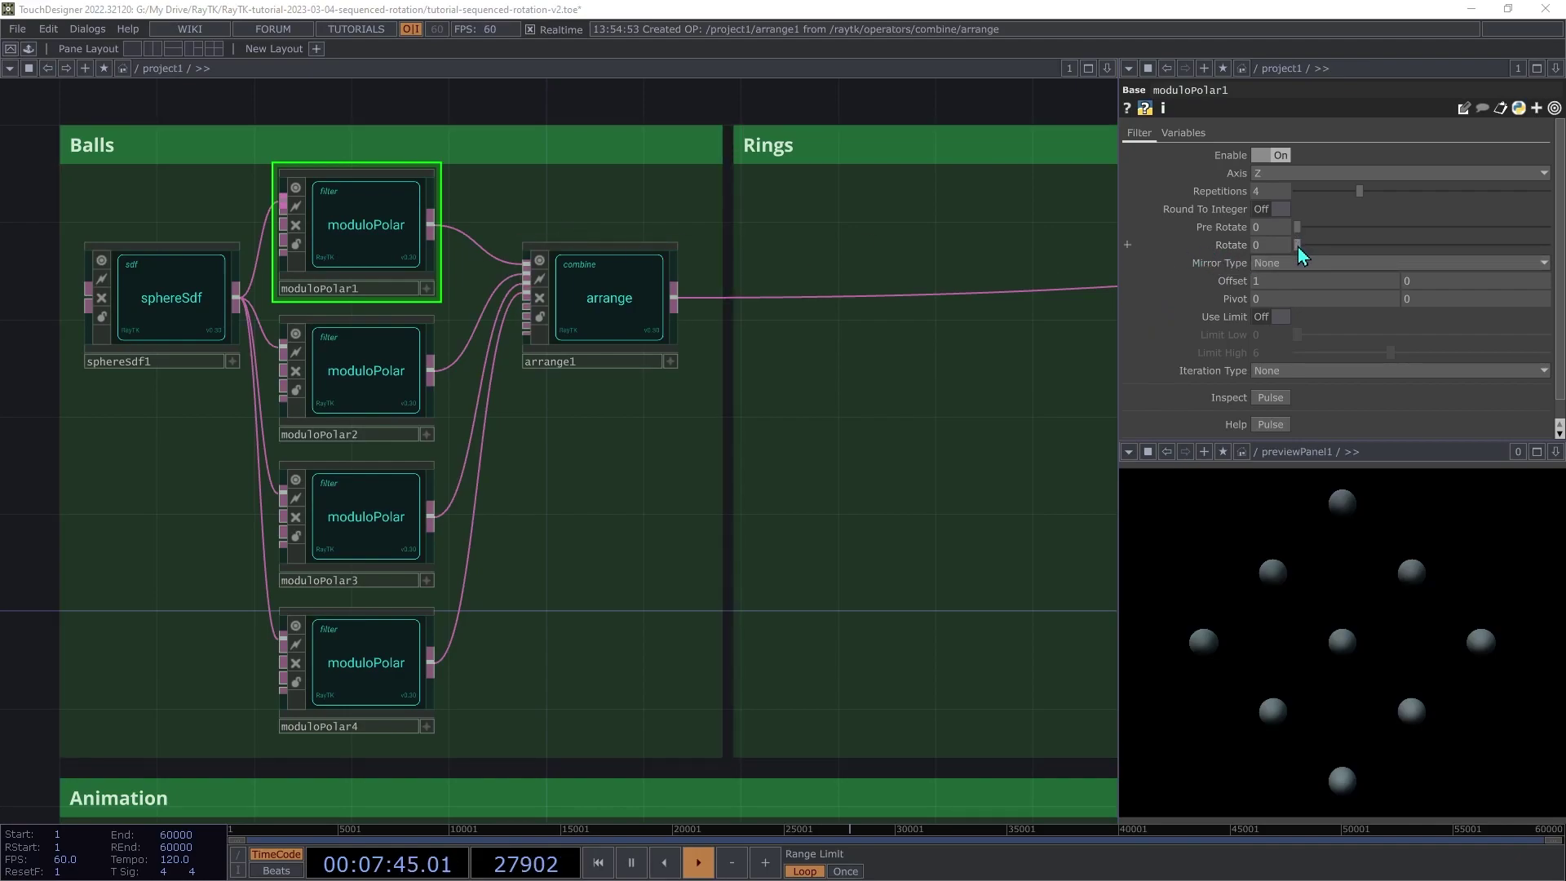
left_click_drag(1299, 246, 1314, 244)
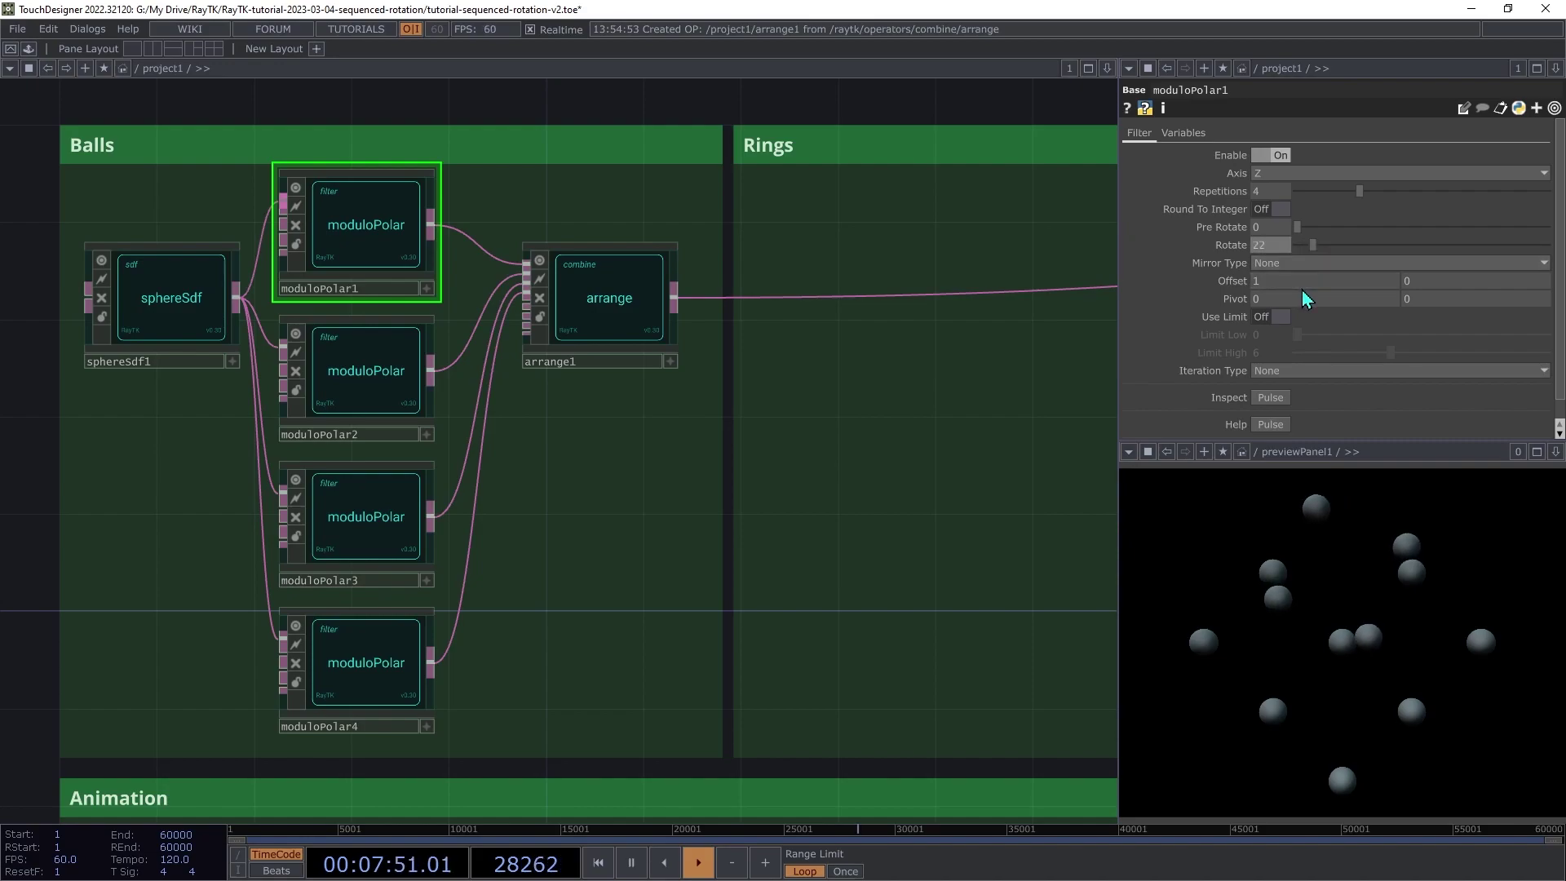
Step: Switch arrange1's Combine to Smooth Union and lower its Radius from 0.5 to 0.1
left_click(621, 302)
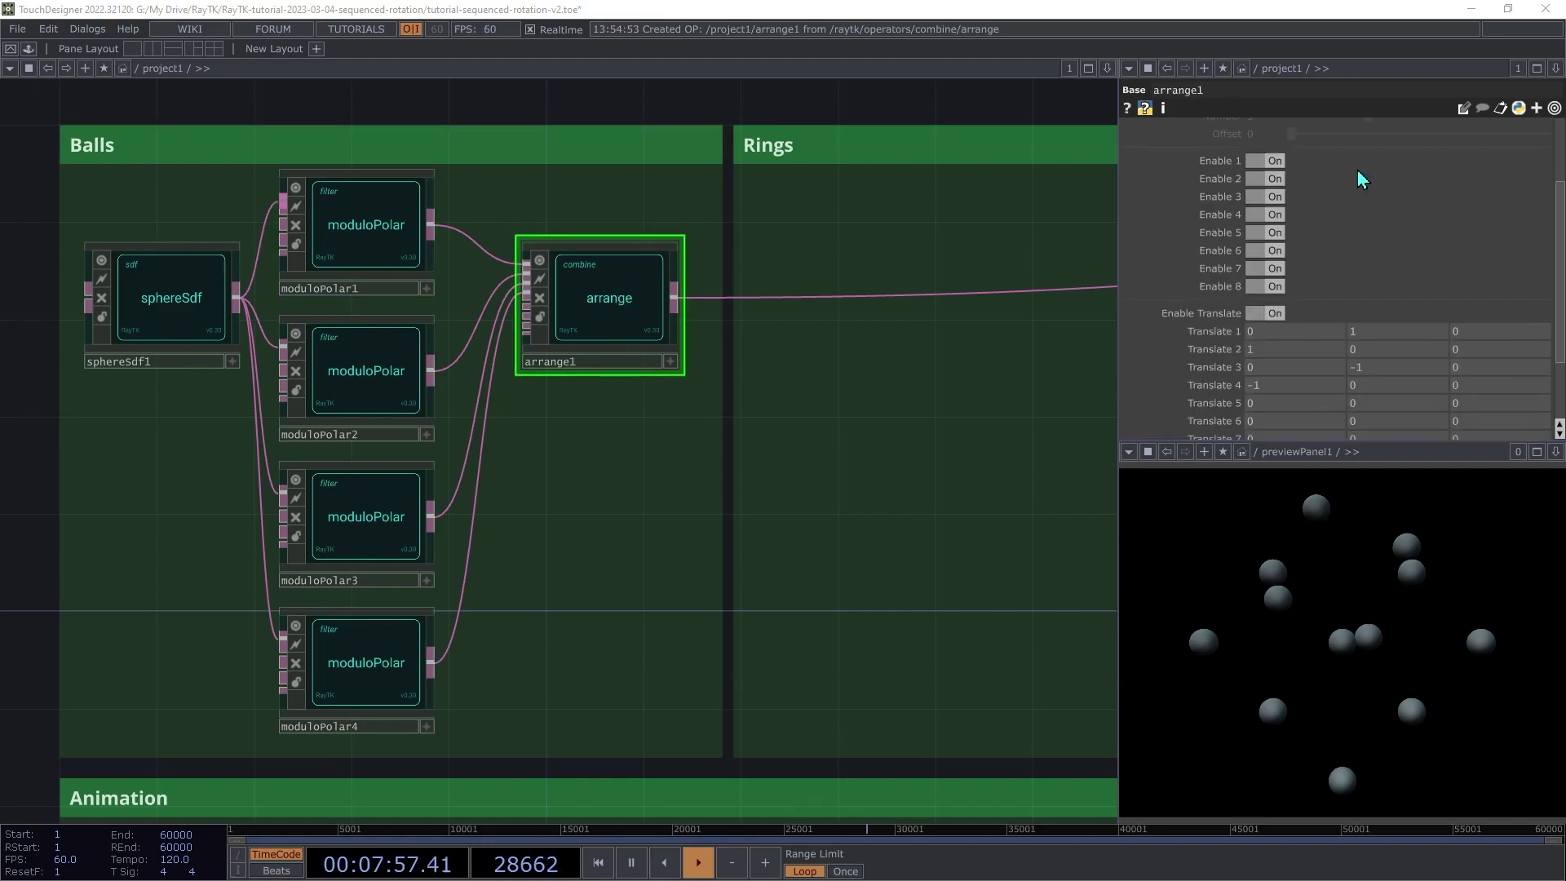
scroll(1418, 212, "up", 3)
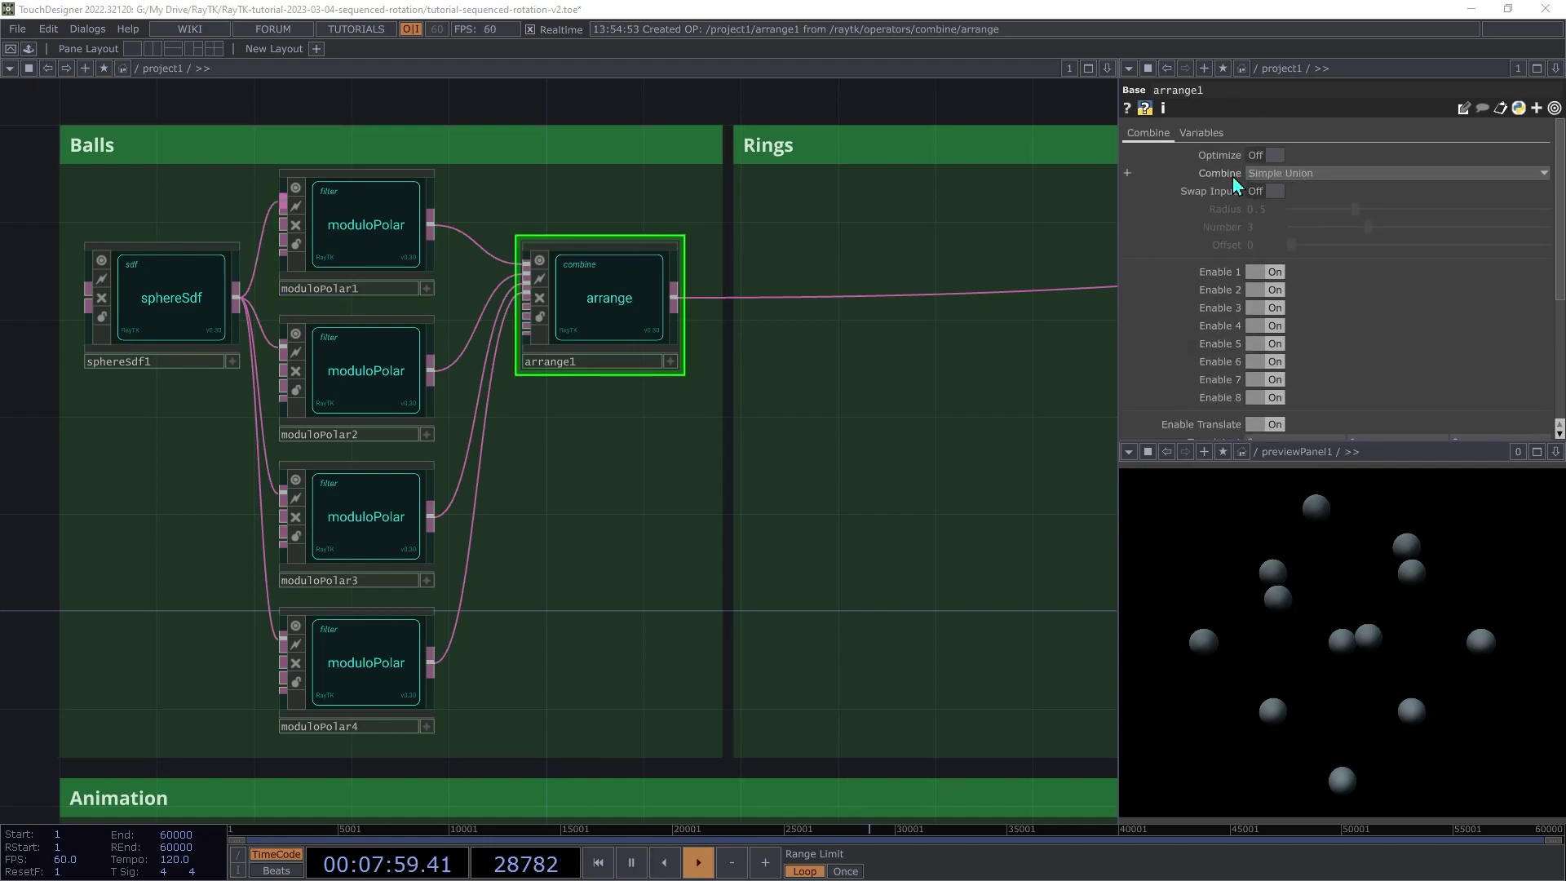
left_click(1286, 179)
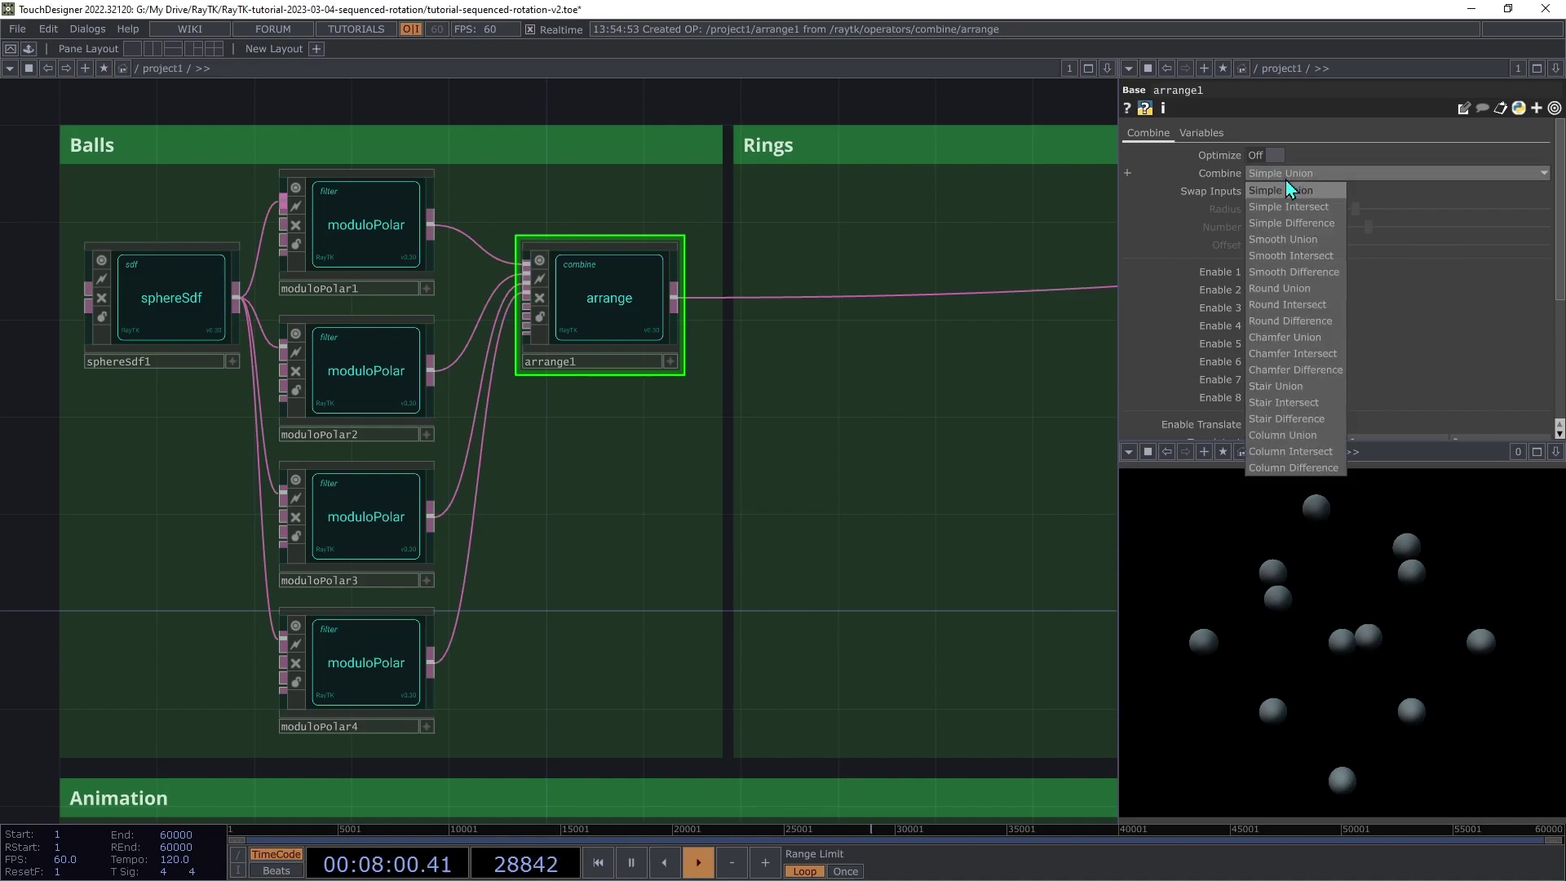
left_click(1300, 242)
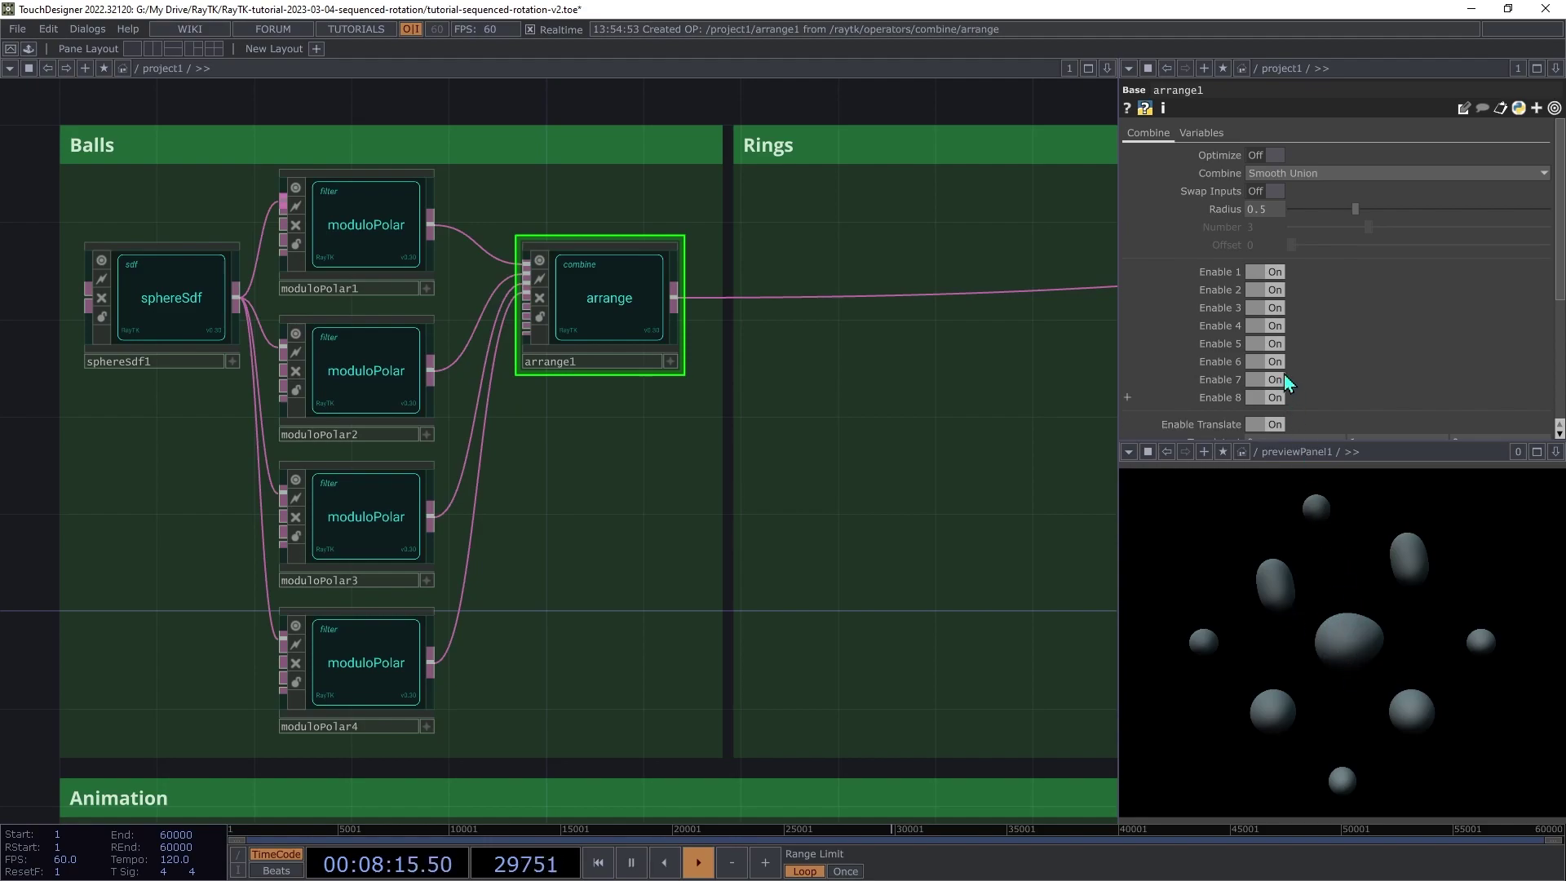
middle_click_drag(1272, 210, 1264, 177)
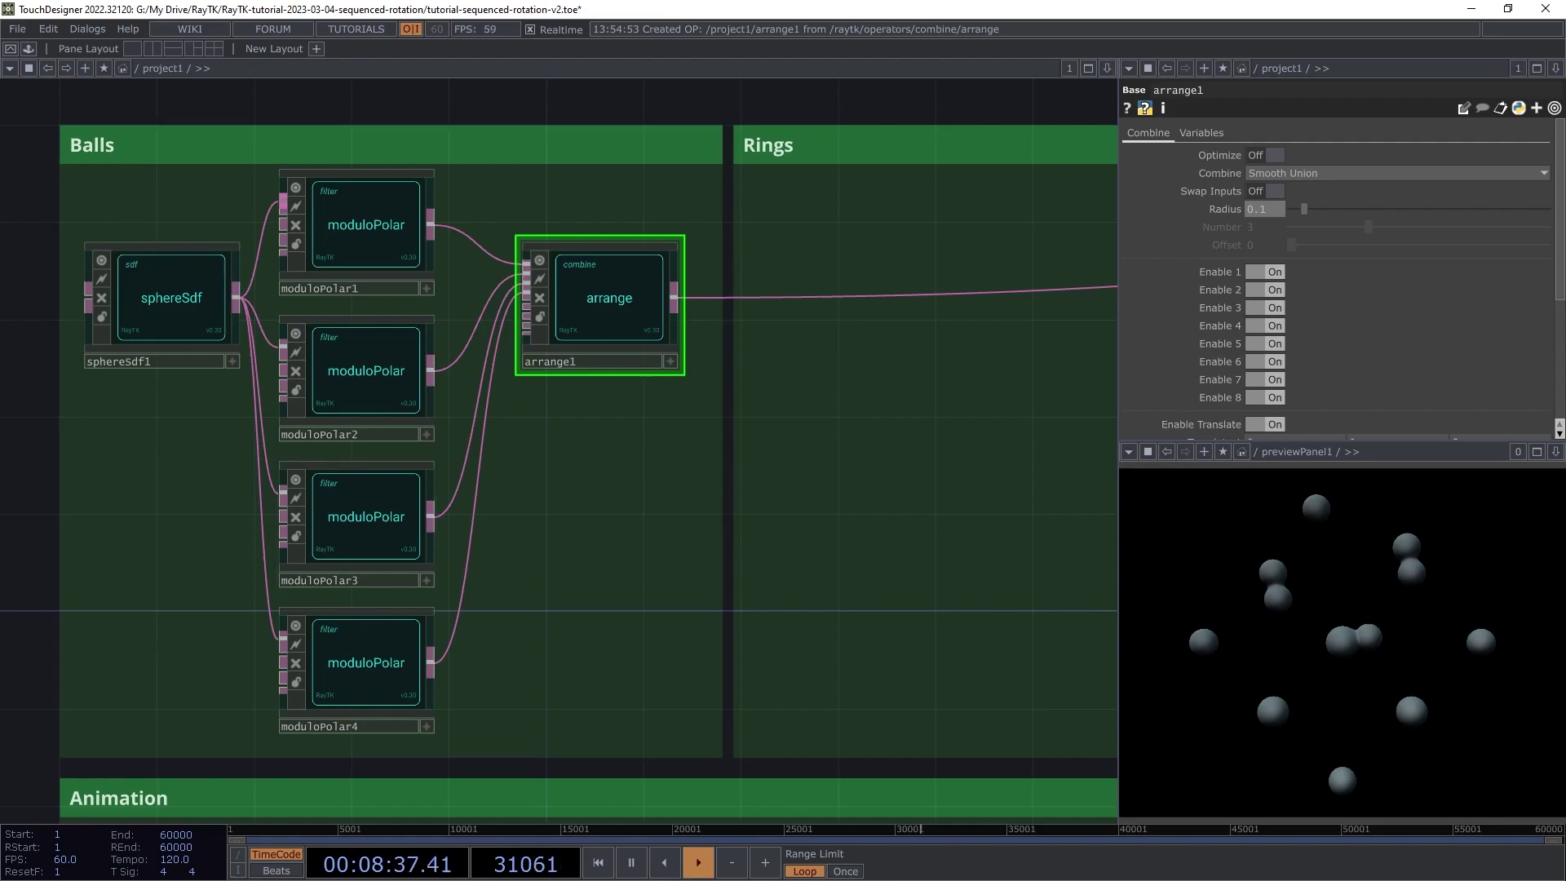
scroll(508, 496, "right", 5)
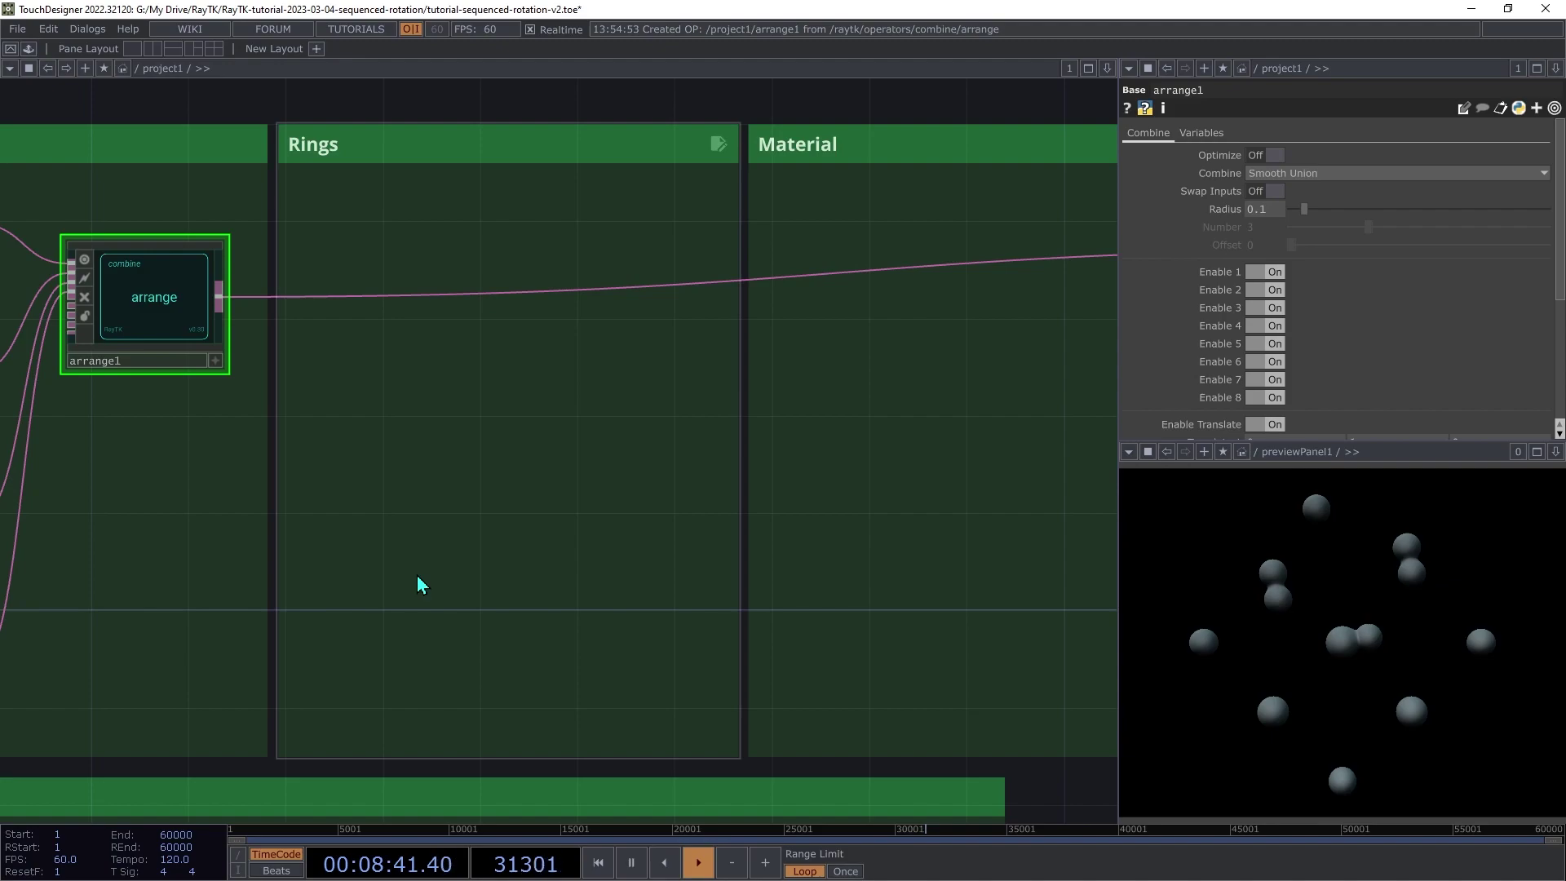
Step: Add a torusSdf1 operator and place it in the Rings area
key("alt+r")
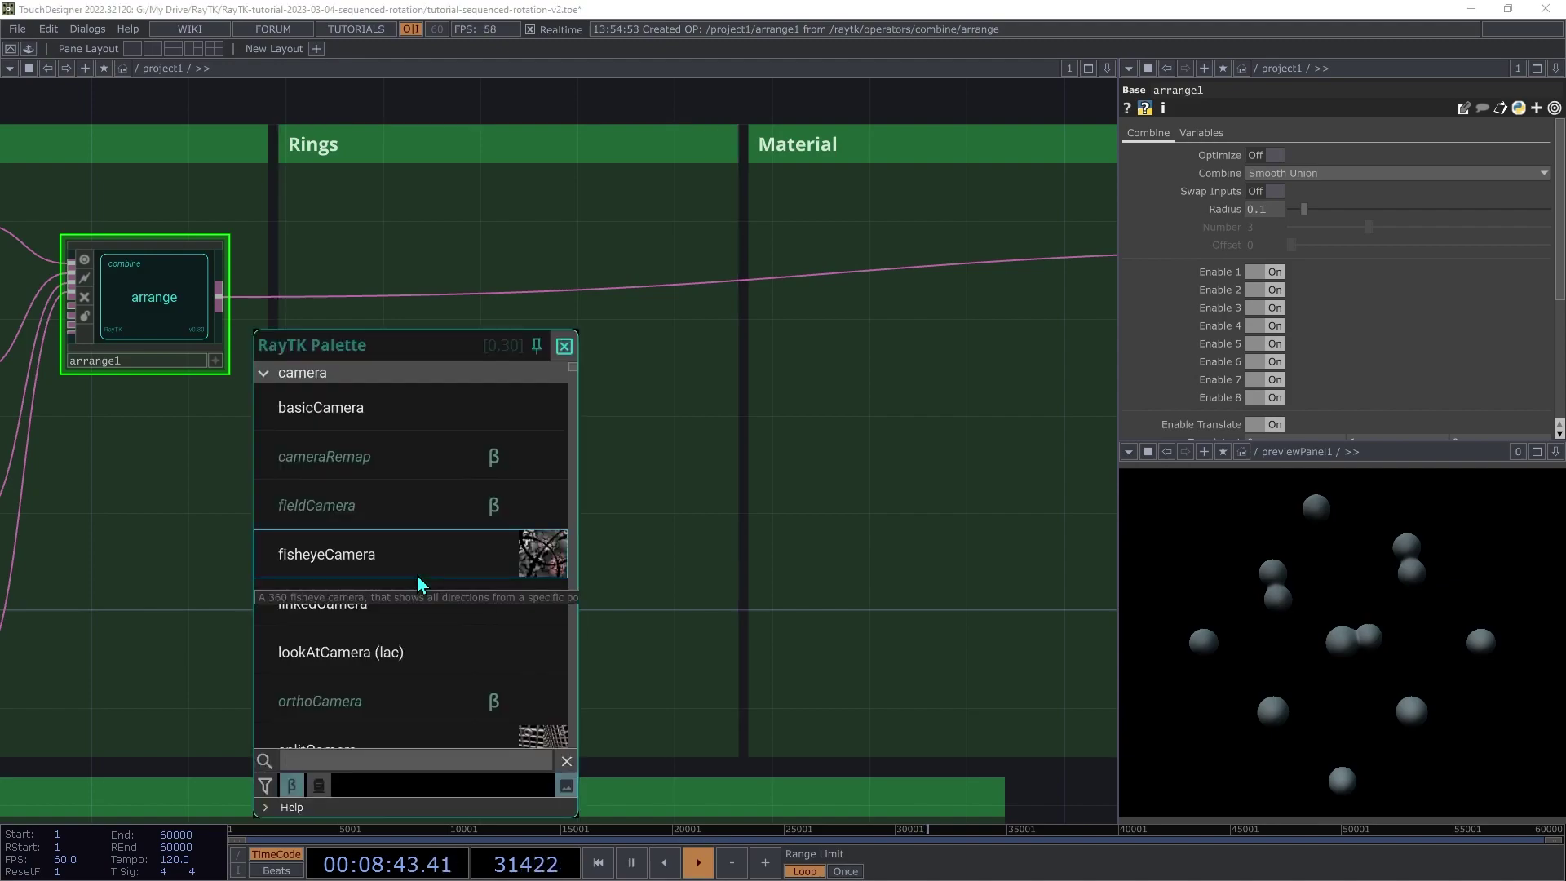
type("toru")
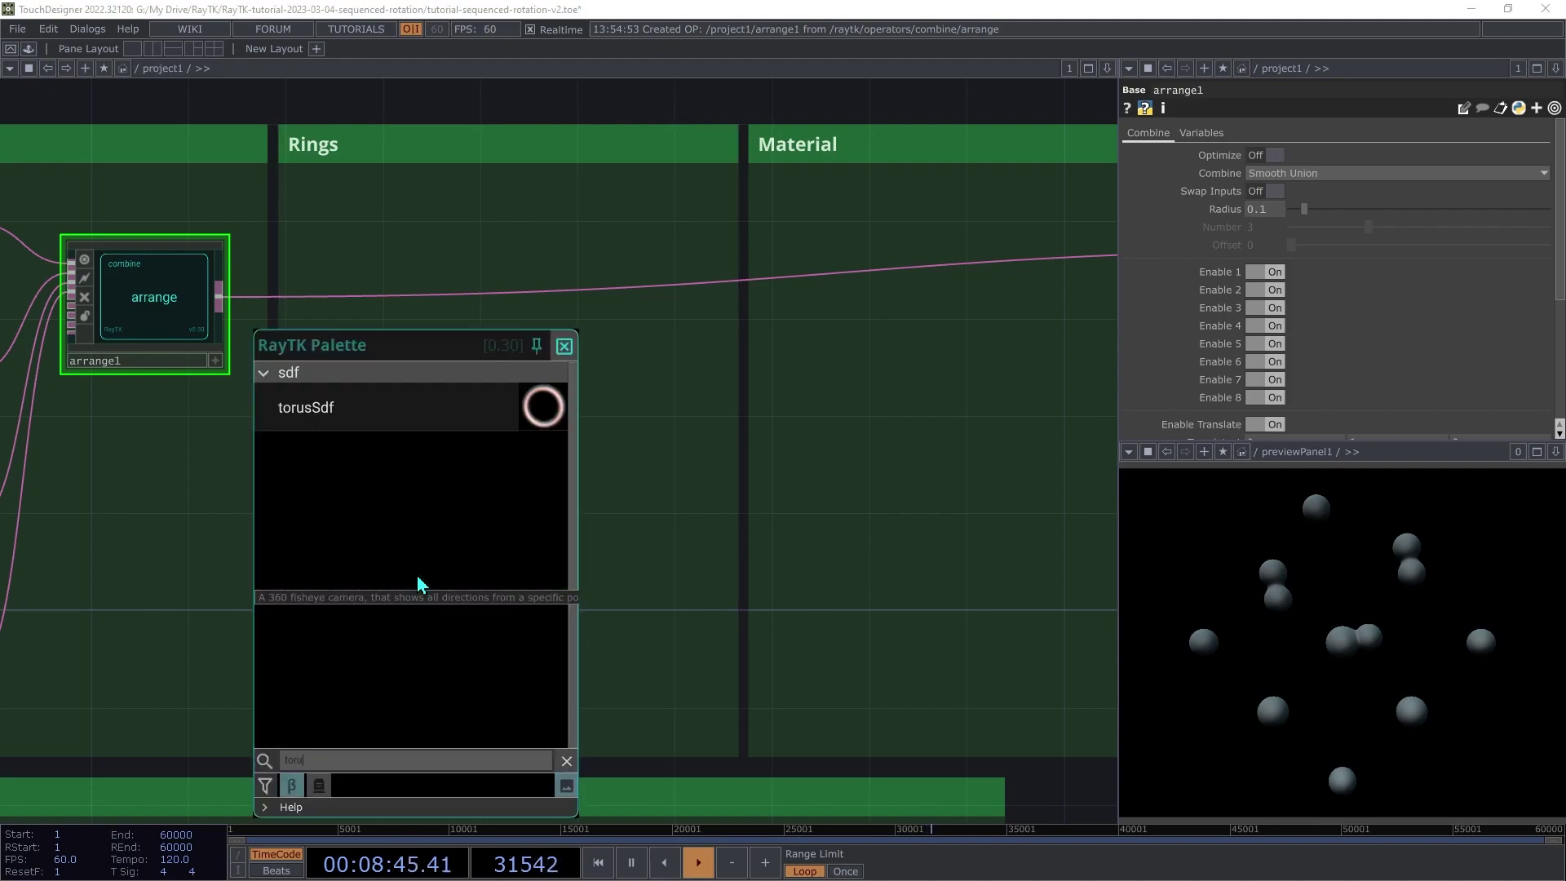
left_click(338, 412)
left_click(465, 489)
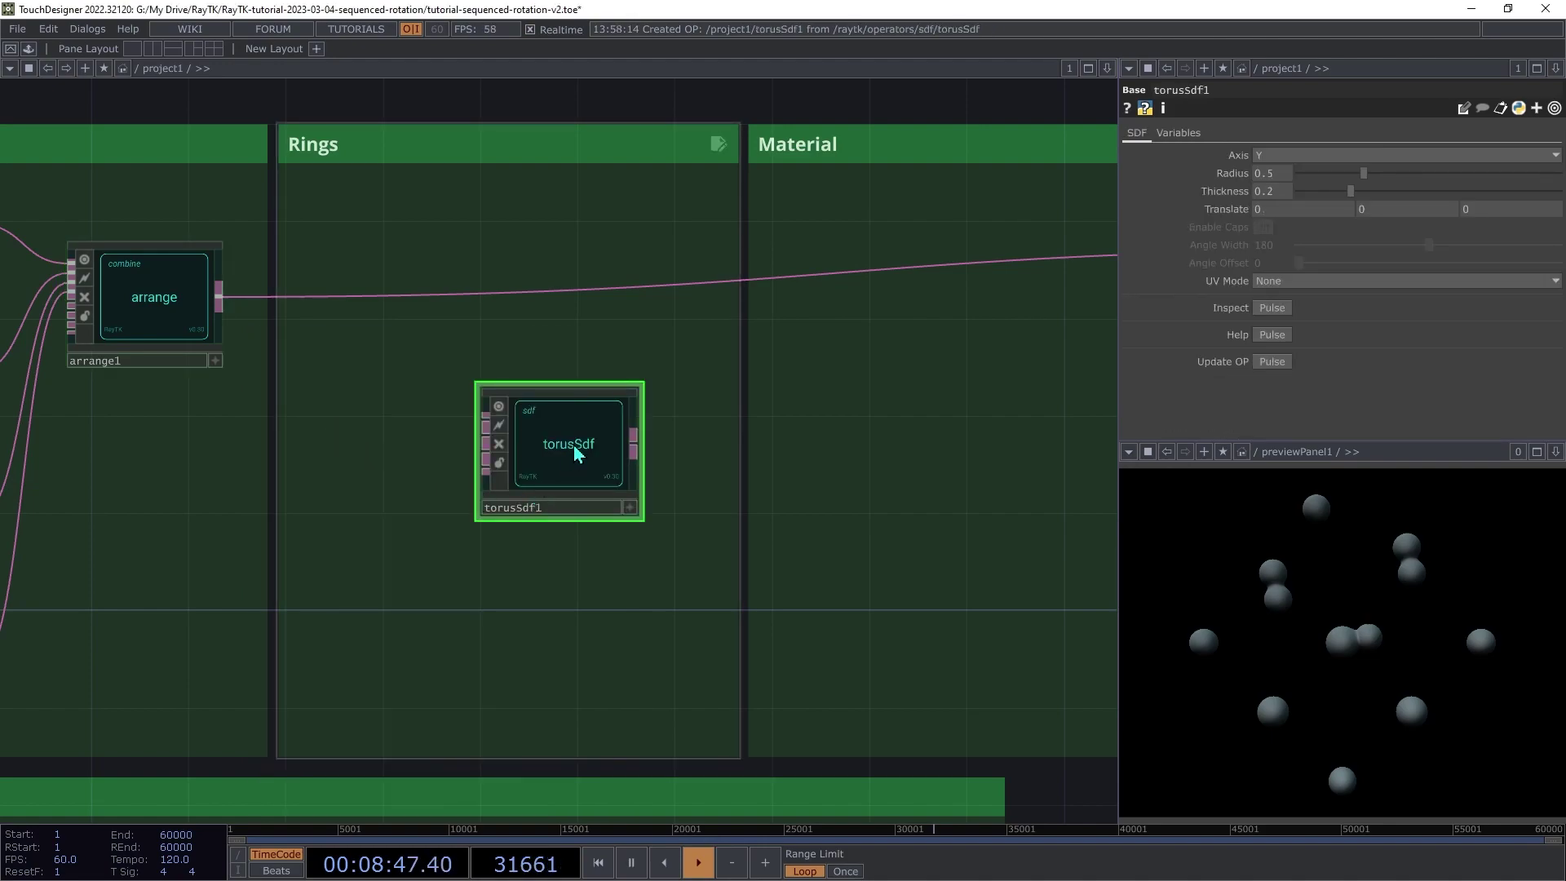
left_click_drag(576, 454, 410, 459)
Step: Union arrange1 with the torus through a Simple Union combine1 wired into the render chain
left_click(143, 311)
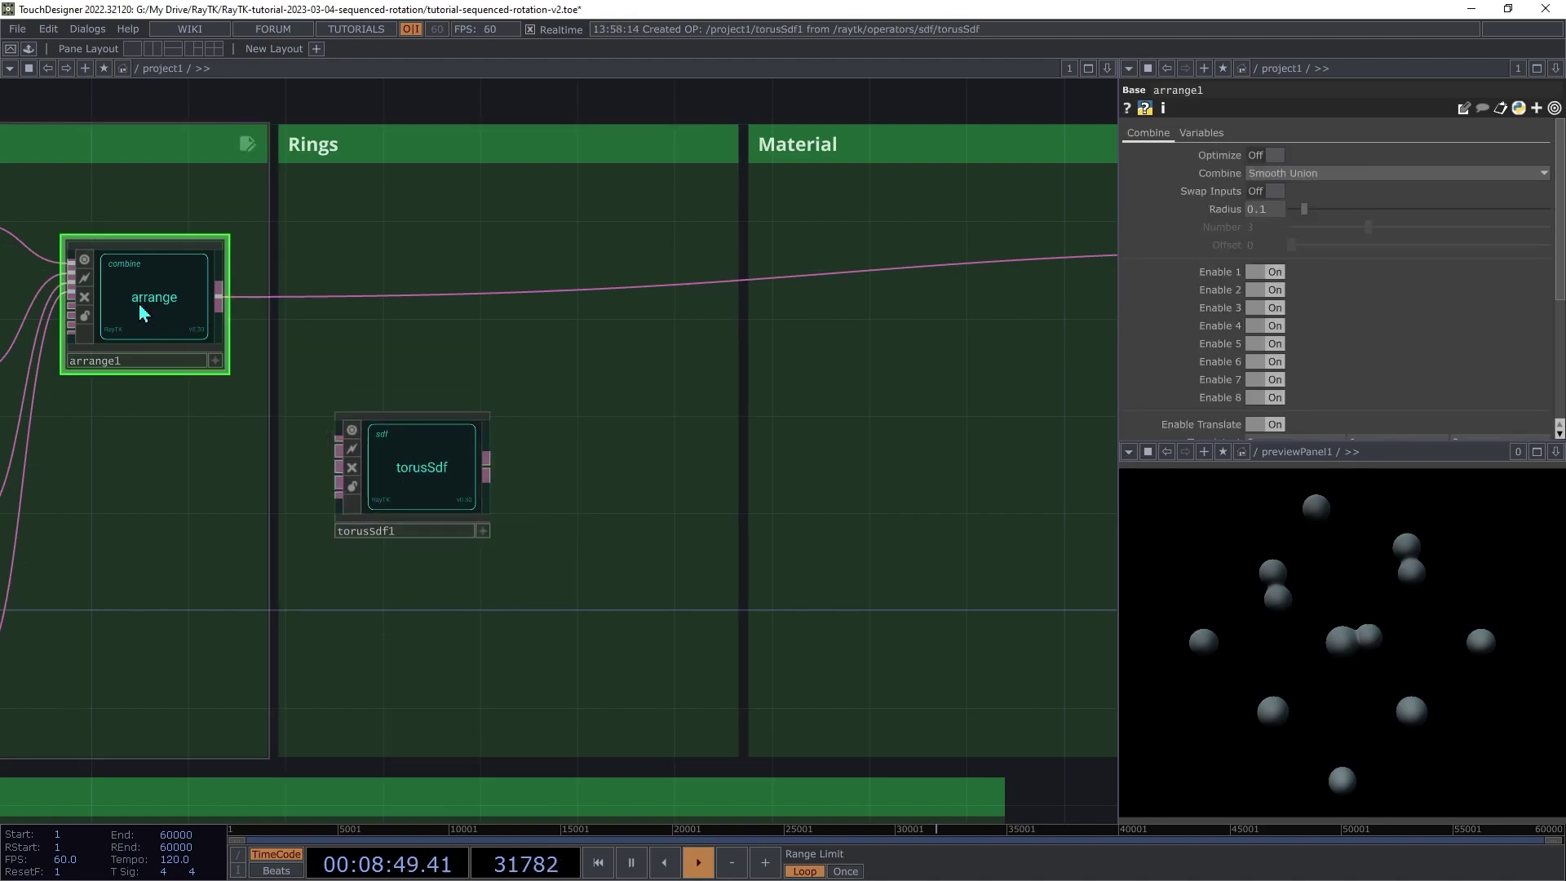
left_click(446, 498, "ctrl")
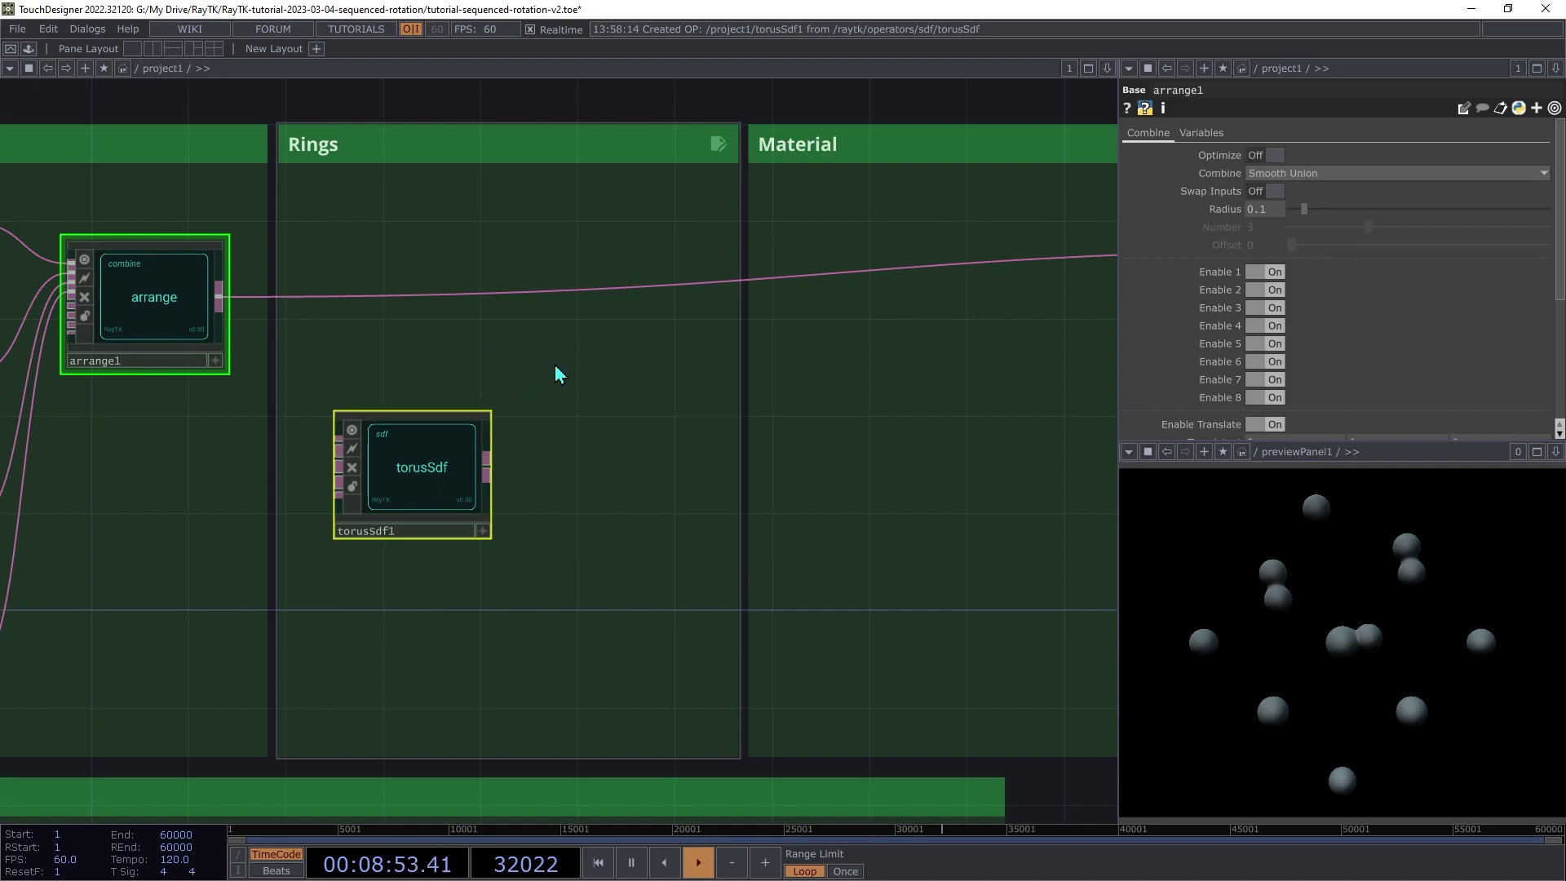
key("alt+r")
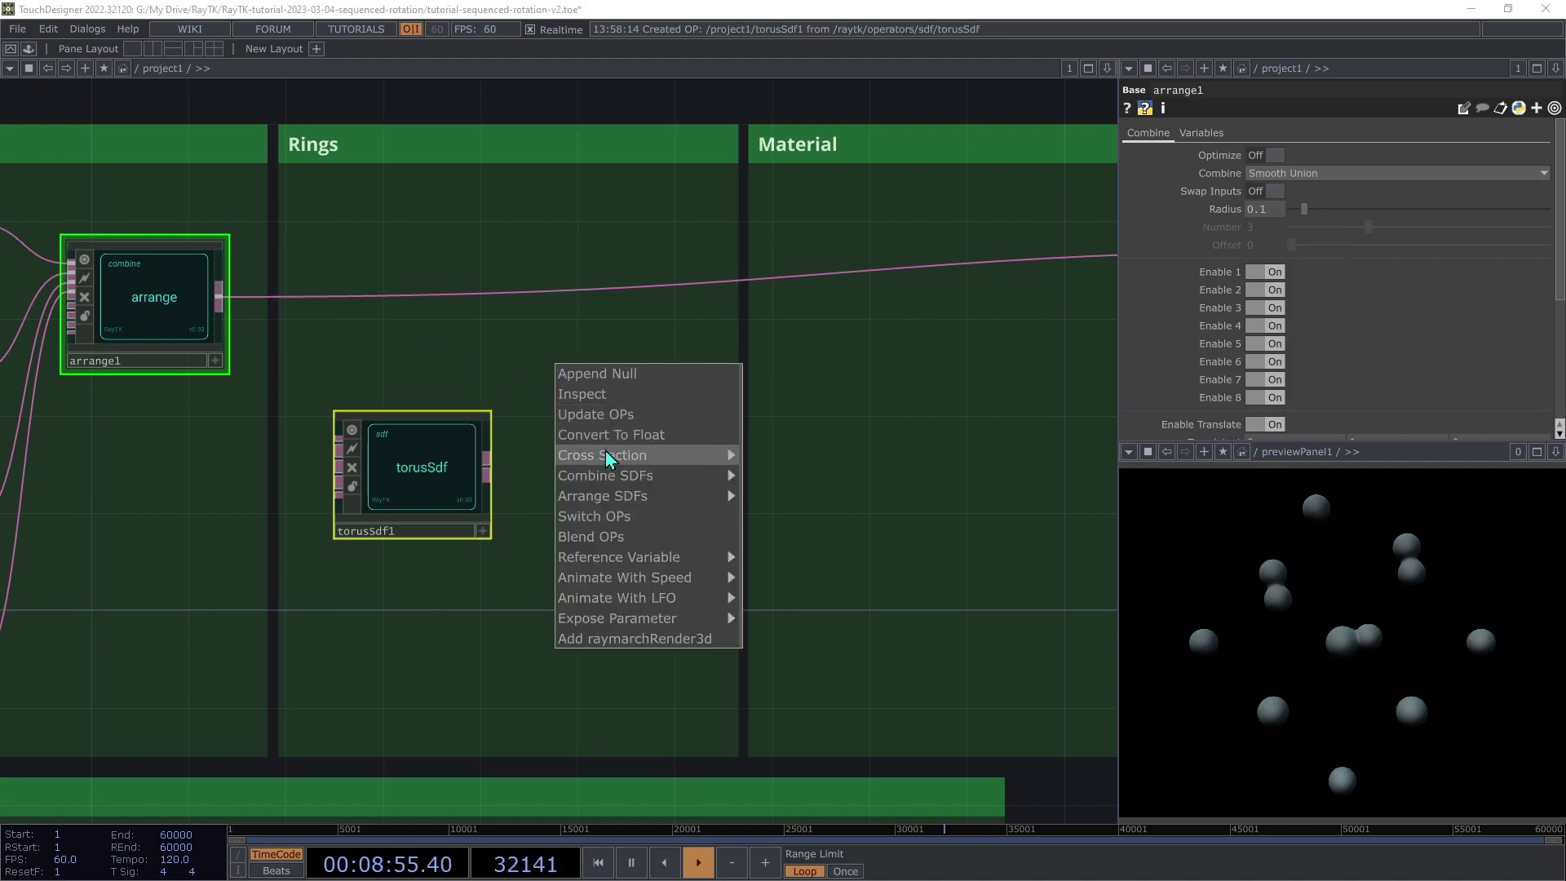
mouse_move(620, 477)
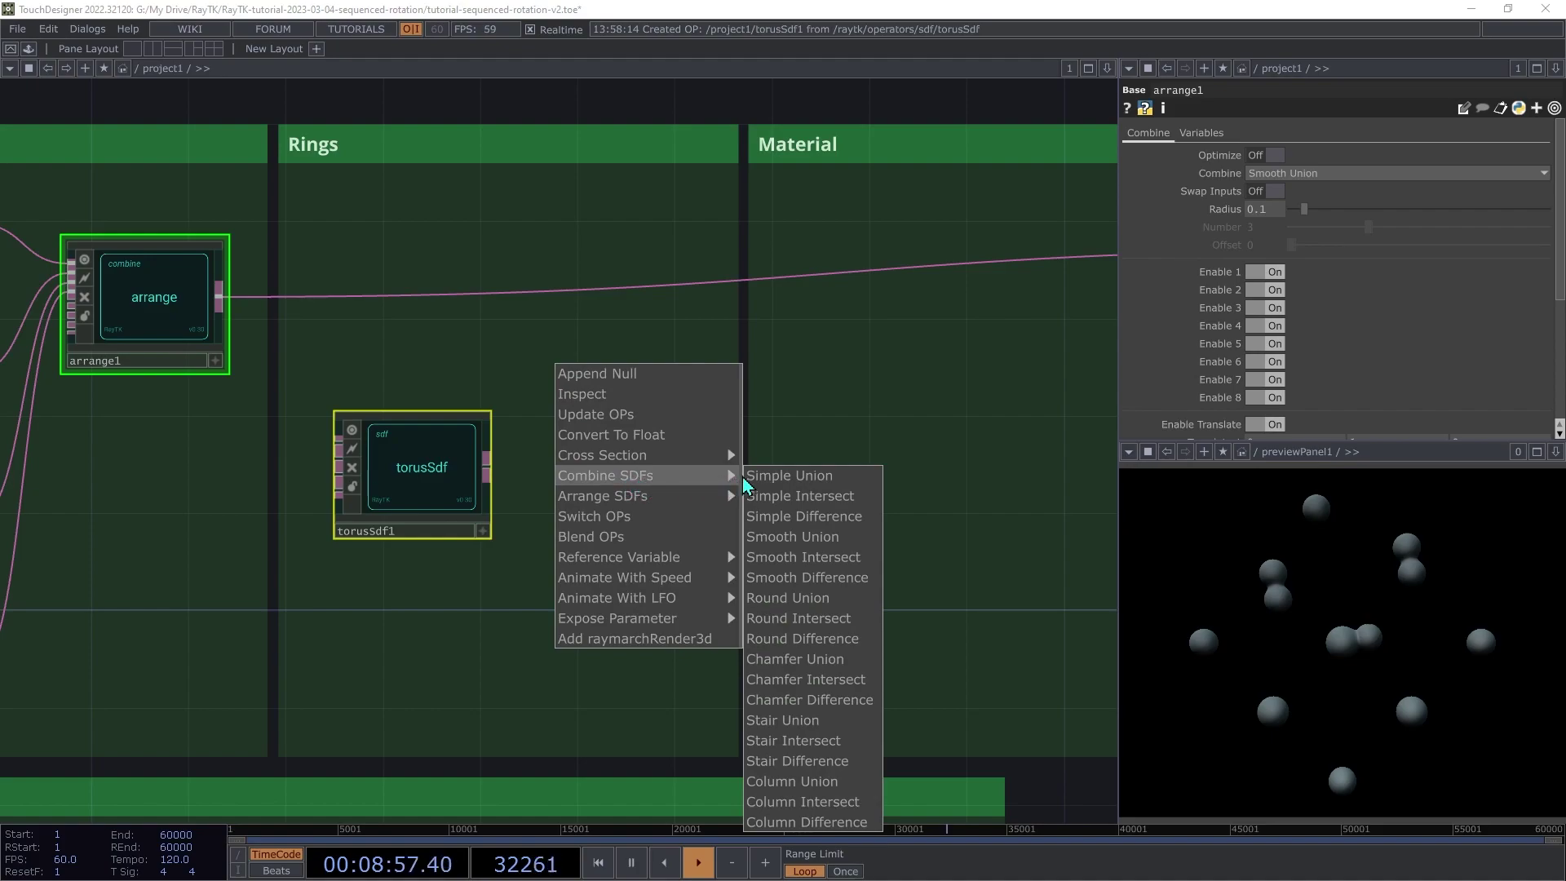
left_click(771, 477)
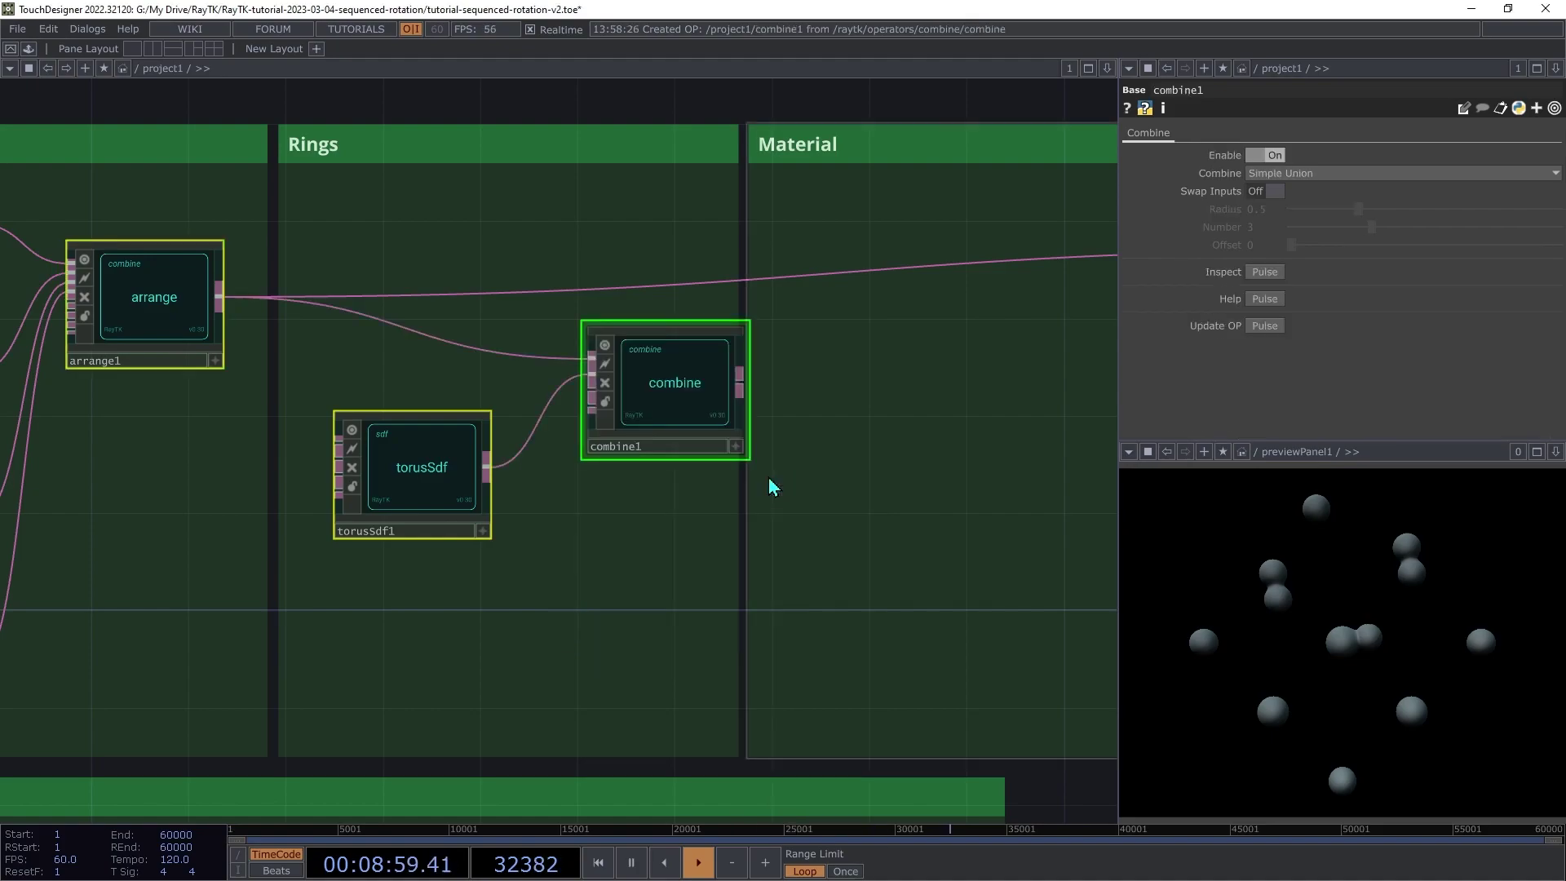
left_click_drag(673, 369, 873, 281)
left_click(872, 281)
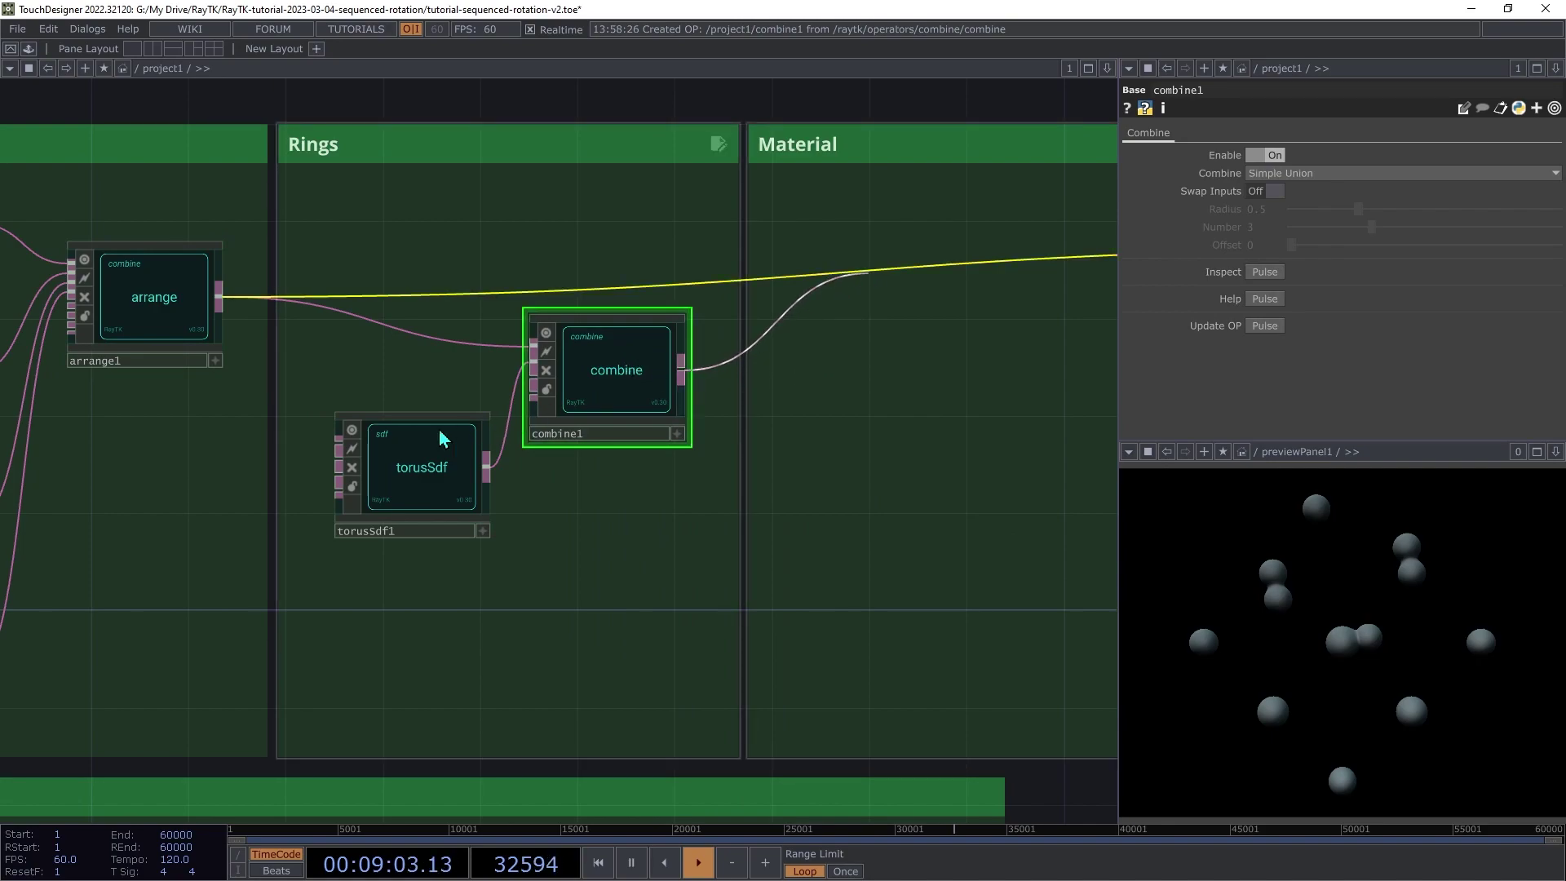
left_click_drag(632, 390, 633, 317)
Step: Set torusSdf1's Axis to Z, Radius to 1 and Thickness to 0.03
left_click(415, 484)
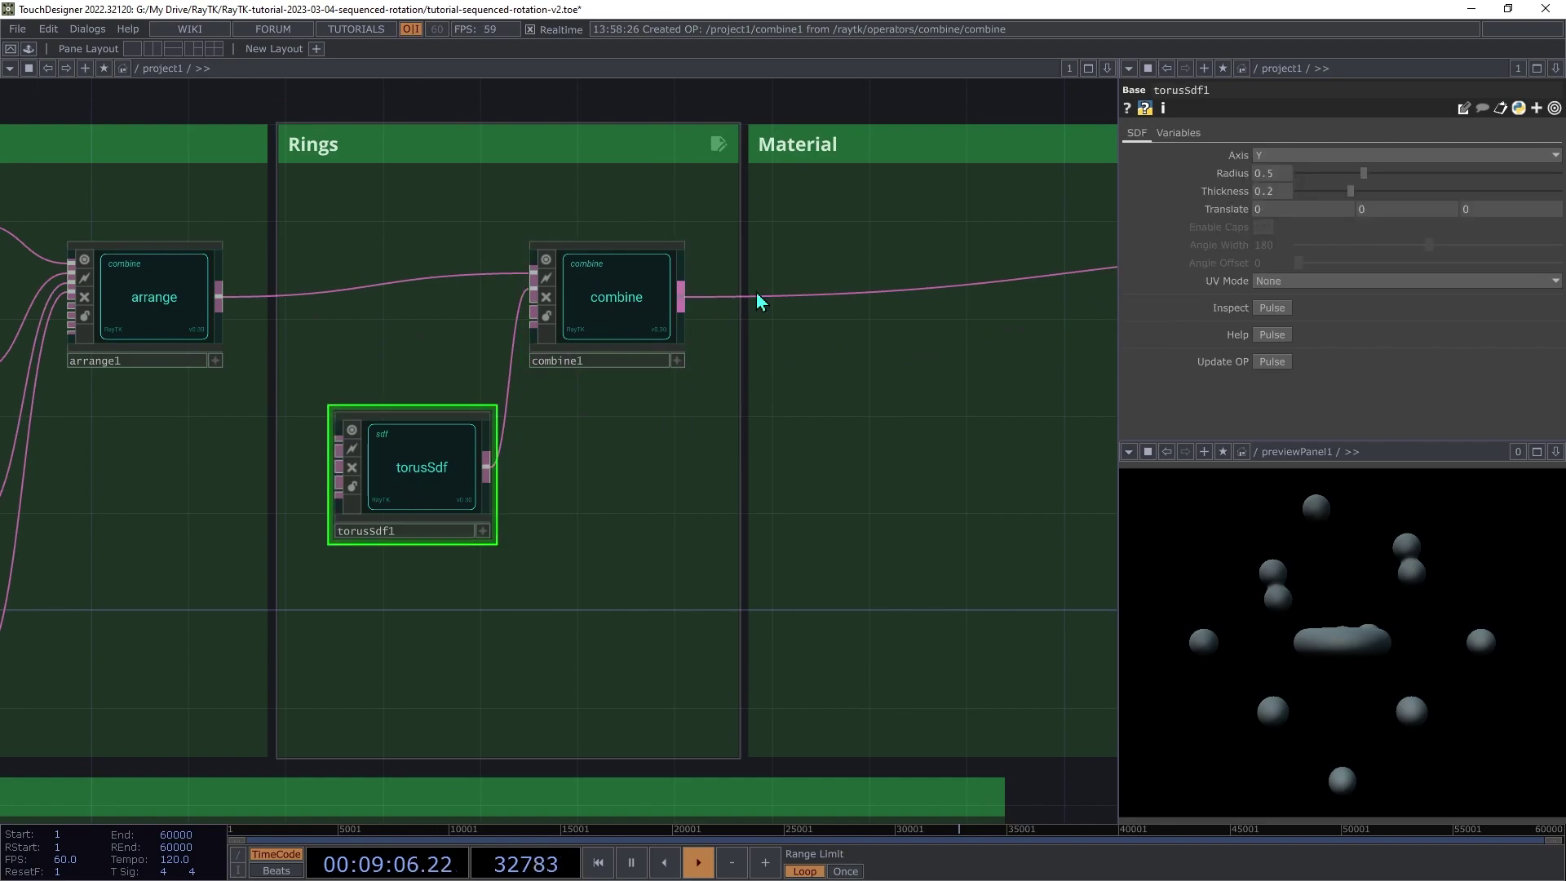
left_click(1275, 155)
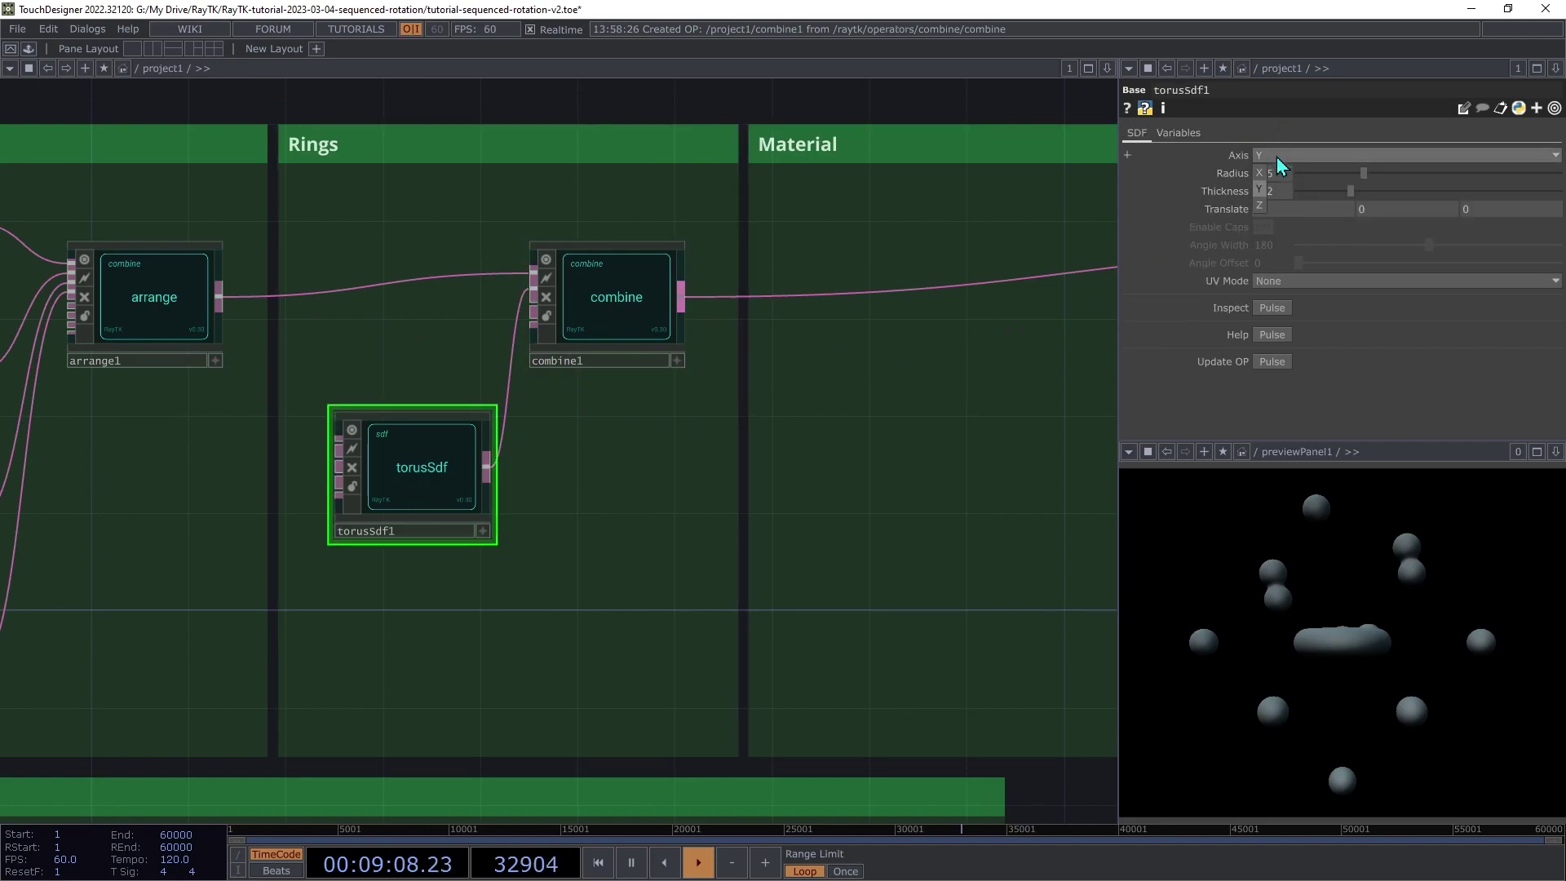
left_click(1260, 208)
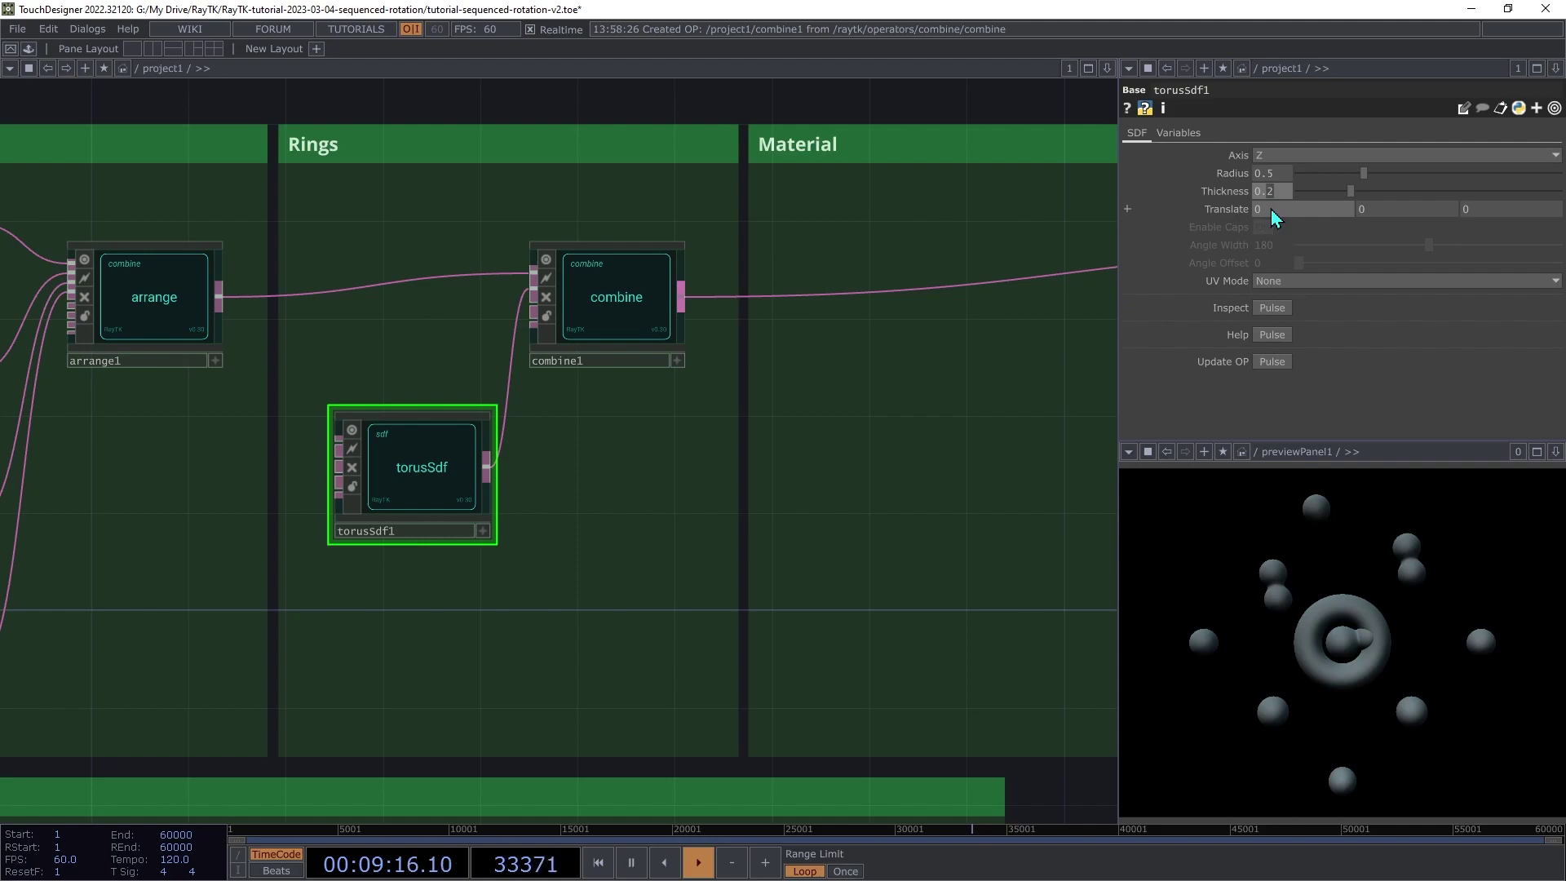
key("Return")
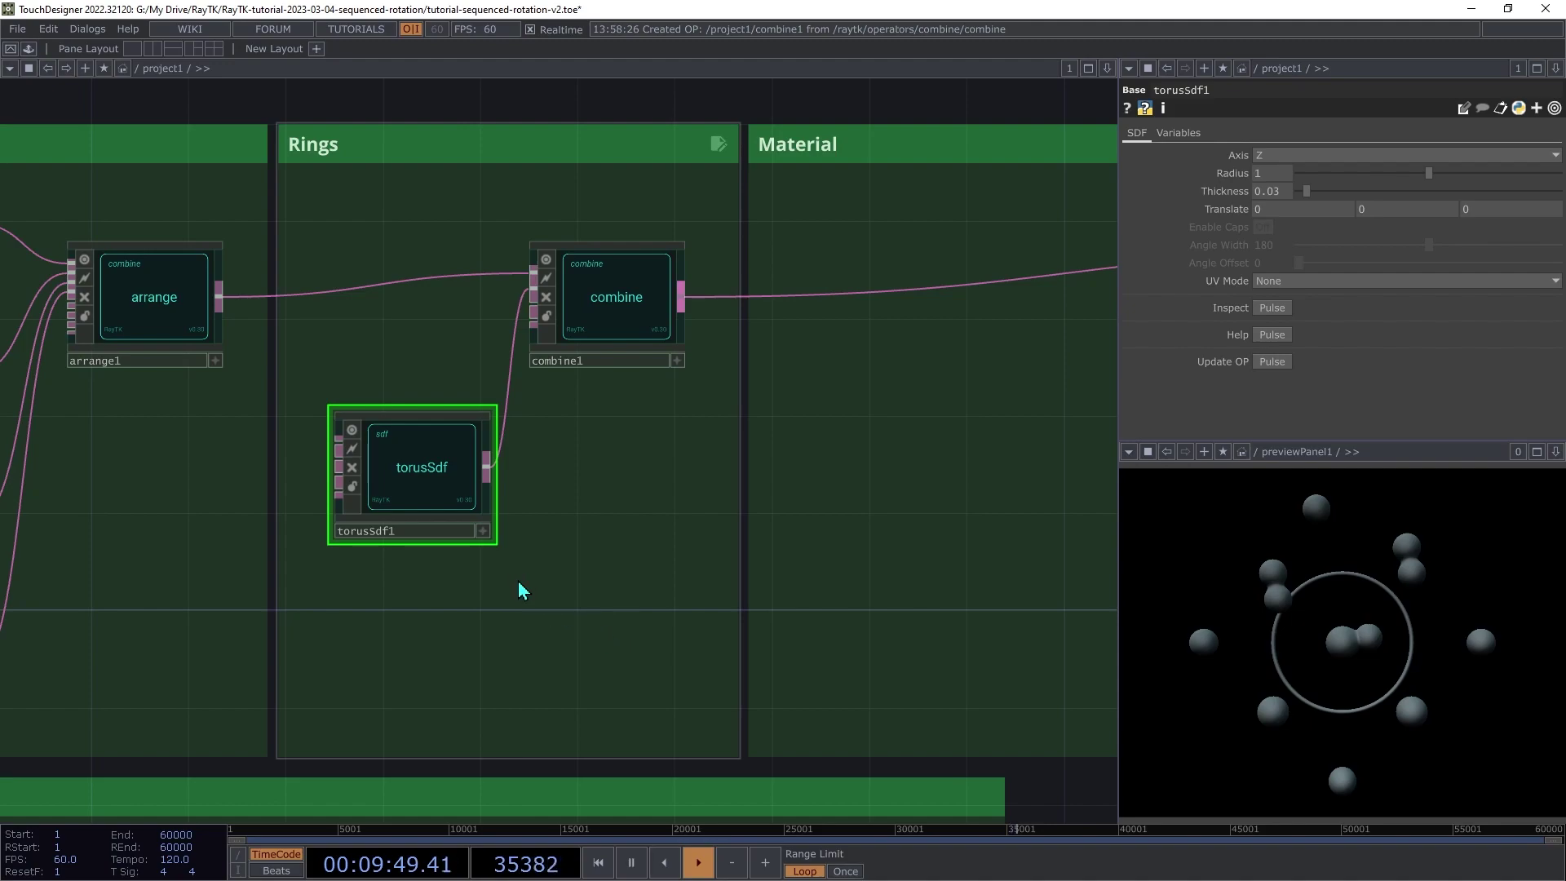
Step: Insert a radialClone1 after torusSdf1, wire it into combine1's second input, and set Radius Offset to 1
key("ctrl+b")
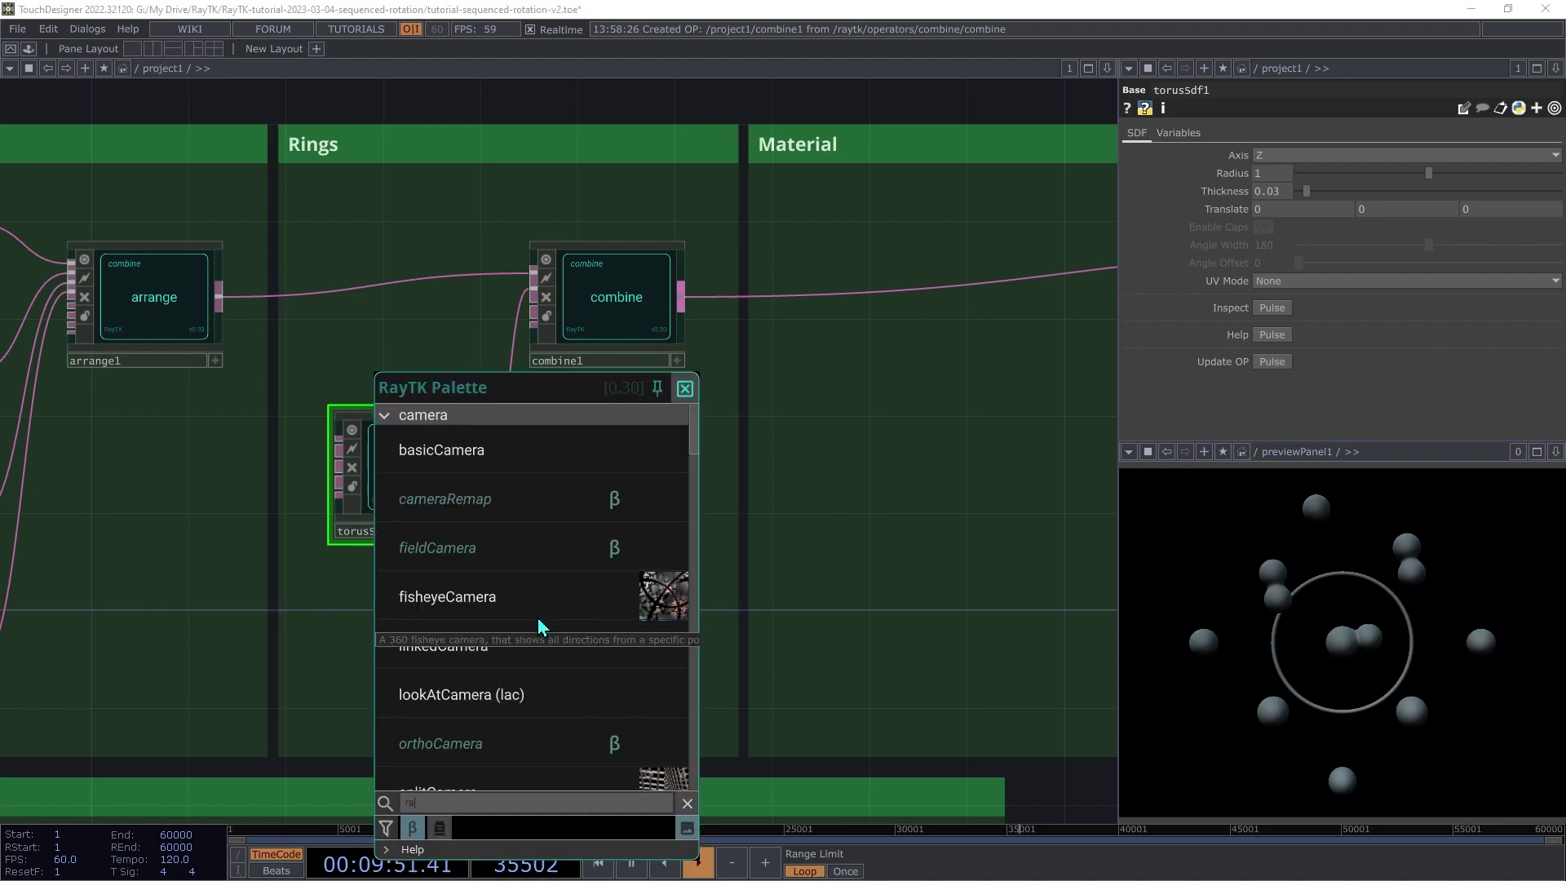
type("rad")
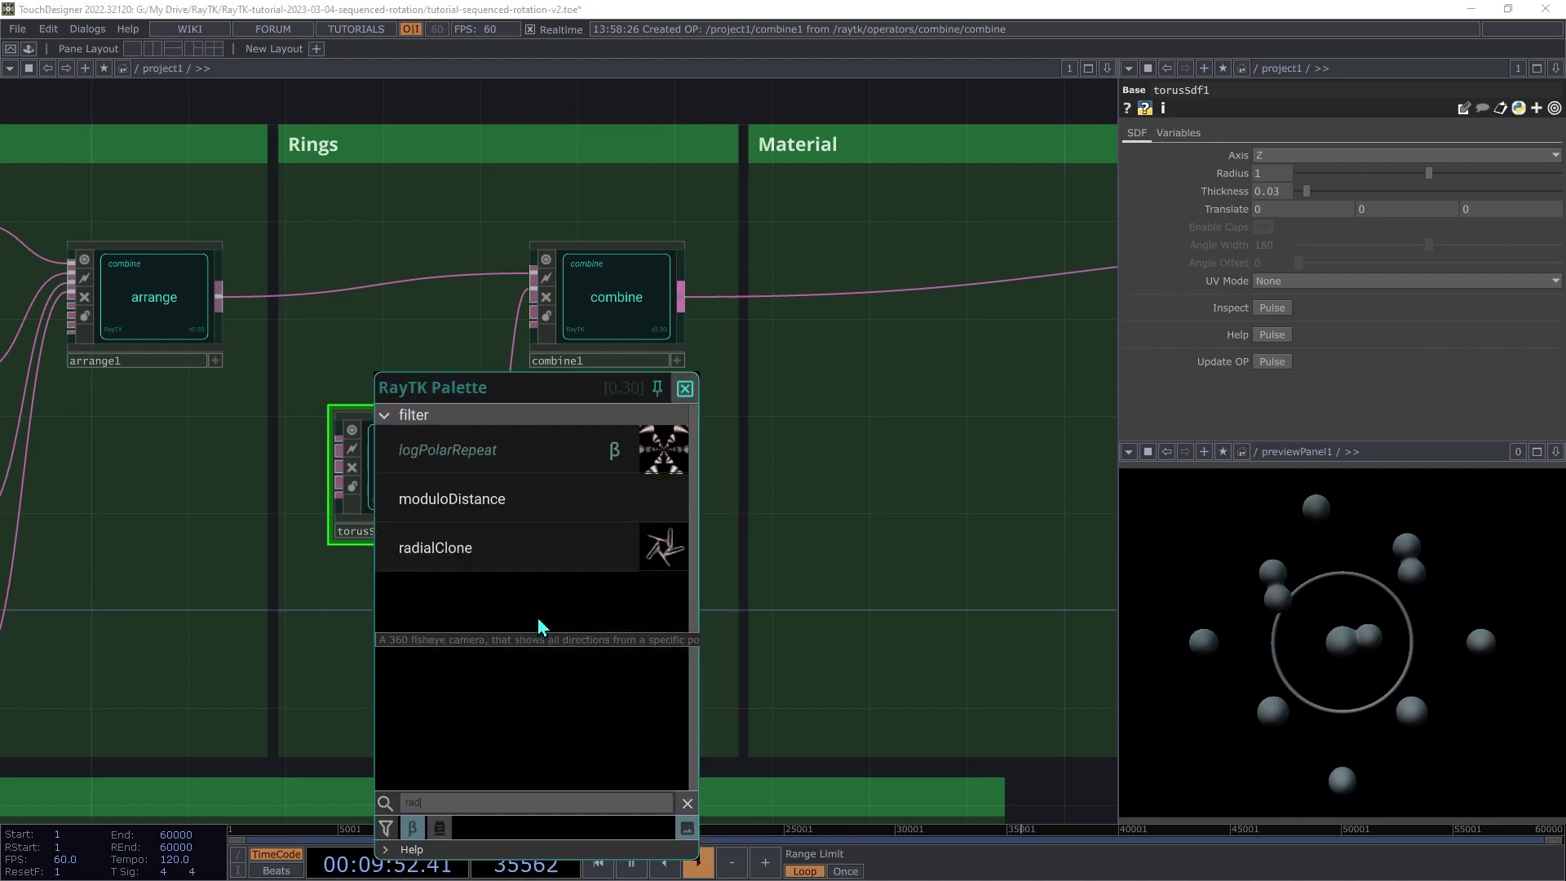
left_click(542, 549)
left_click(607, 460)
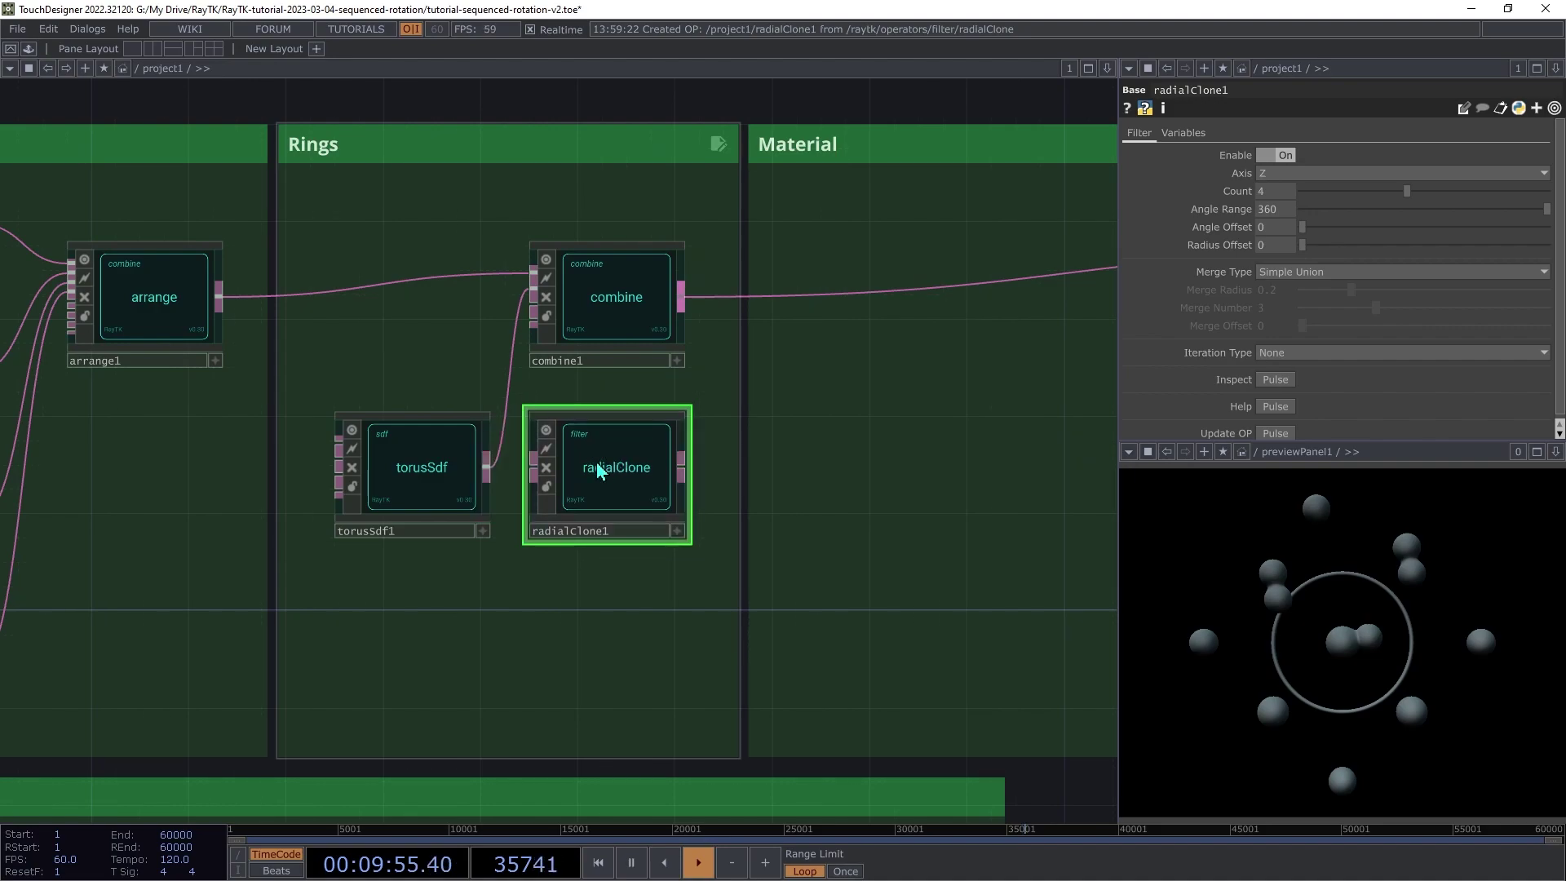
left_click(532, 469)
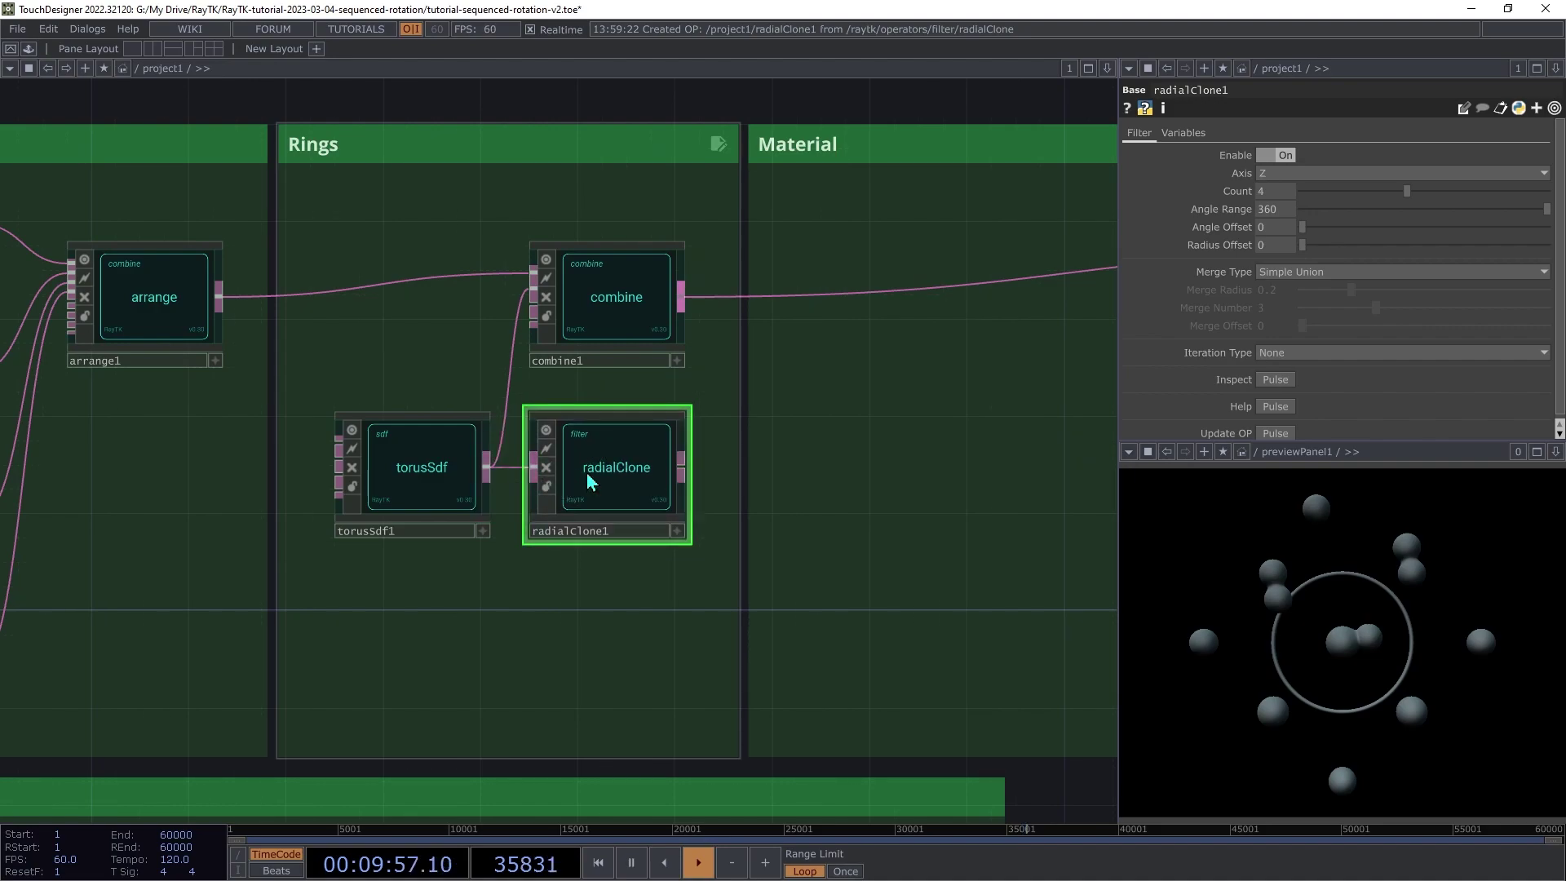
left_click(681, 462)
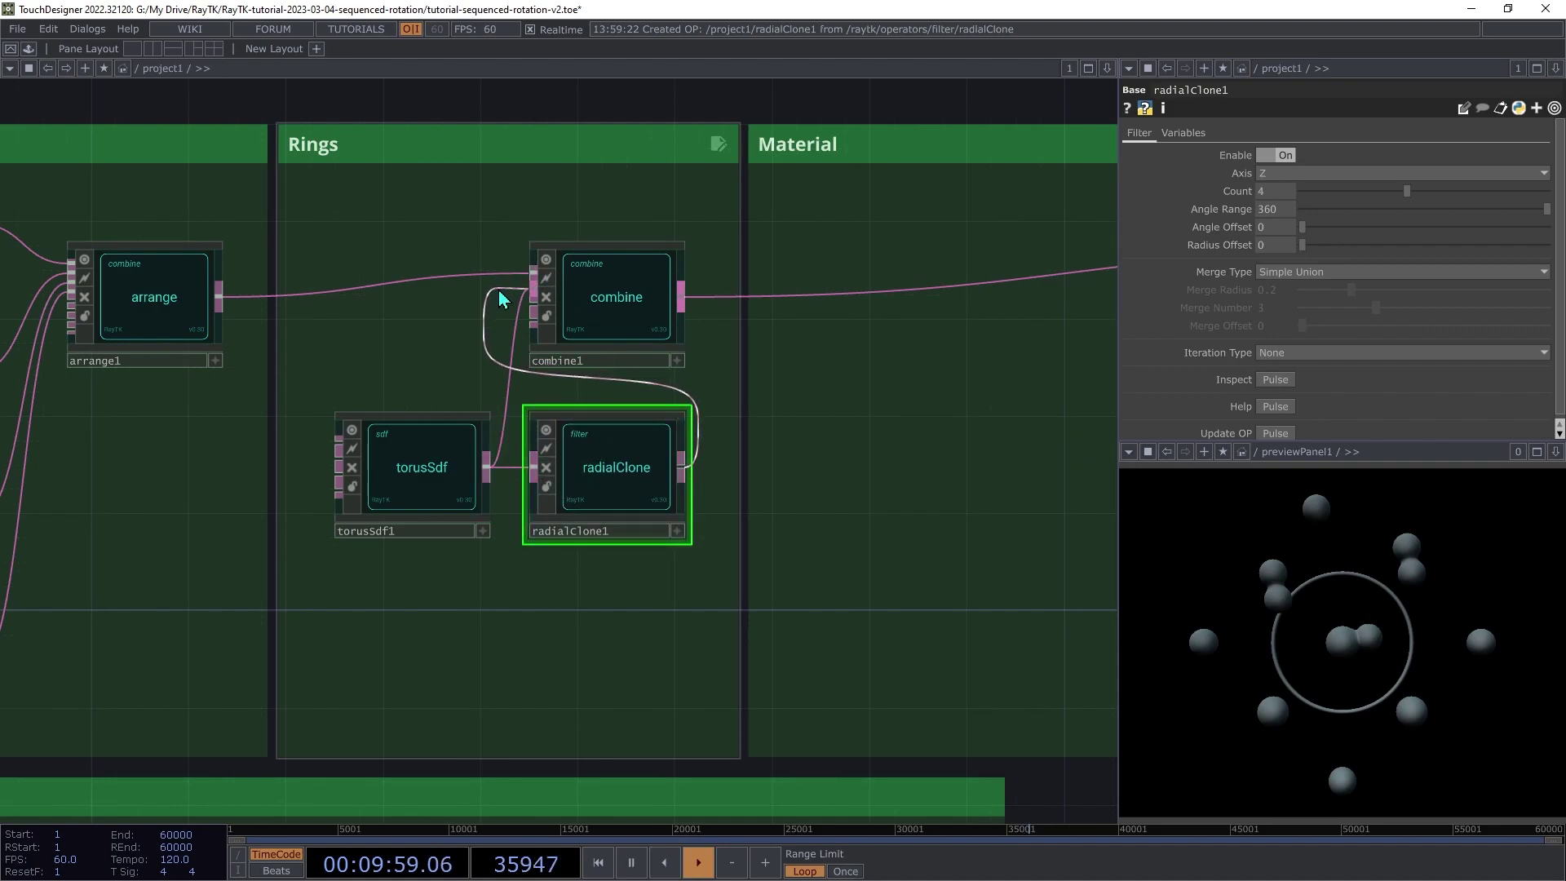
left_click(533, 289)
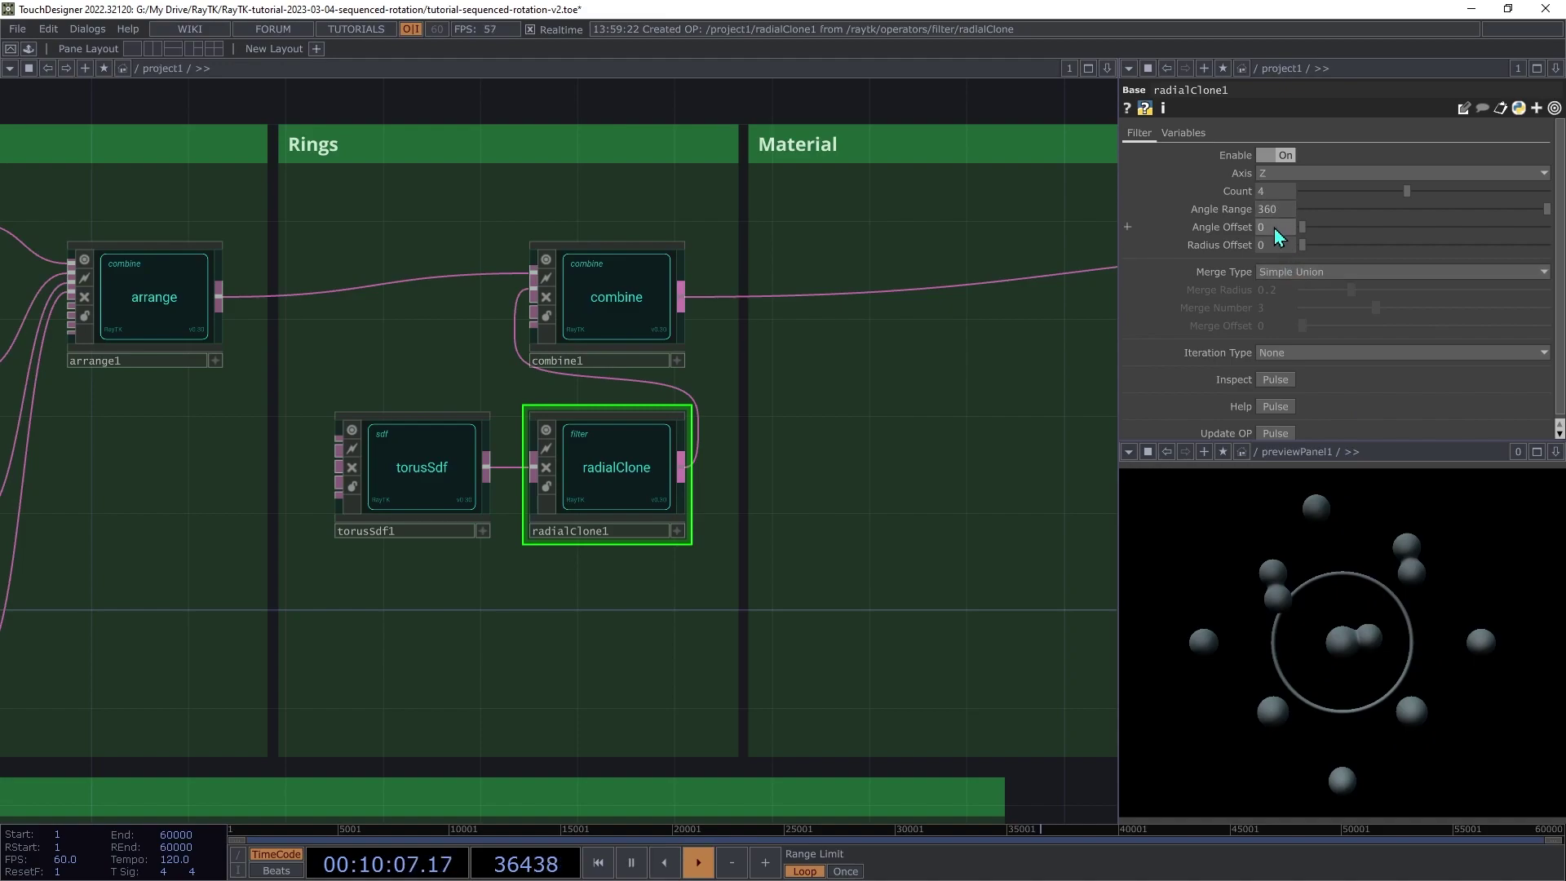
middle_click_drag(1273, 250, 1272, 222)
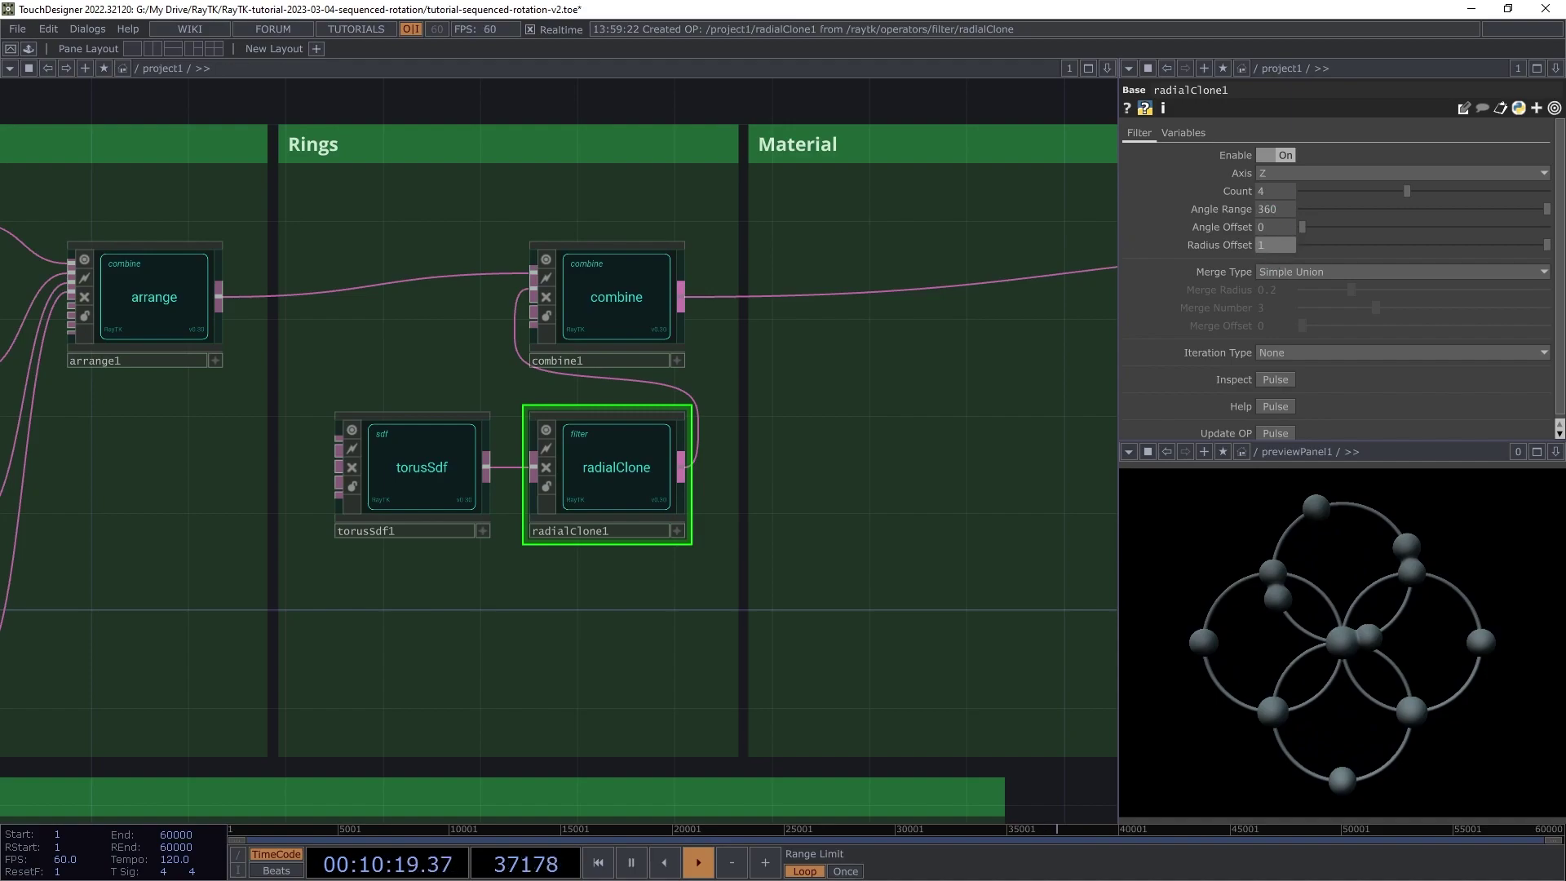
left_click(635, 315)
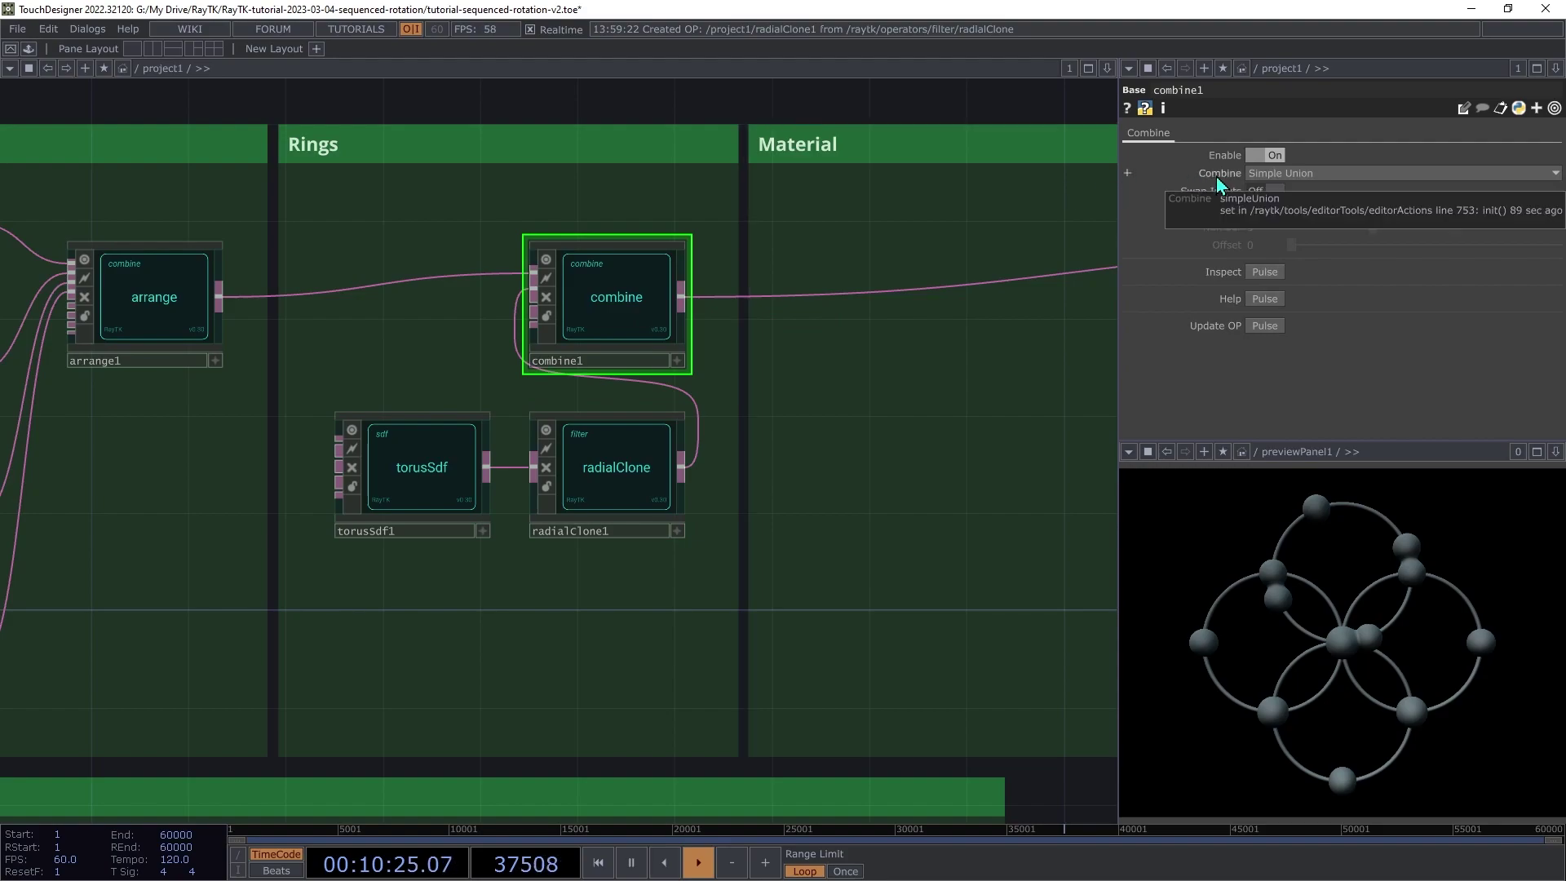
Step: Set combine1's Combine mode to Column Union with radius 0.1
left_click(1299, 174)
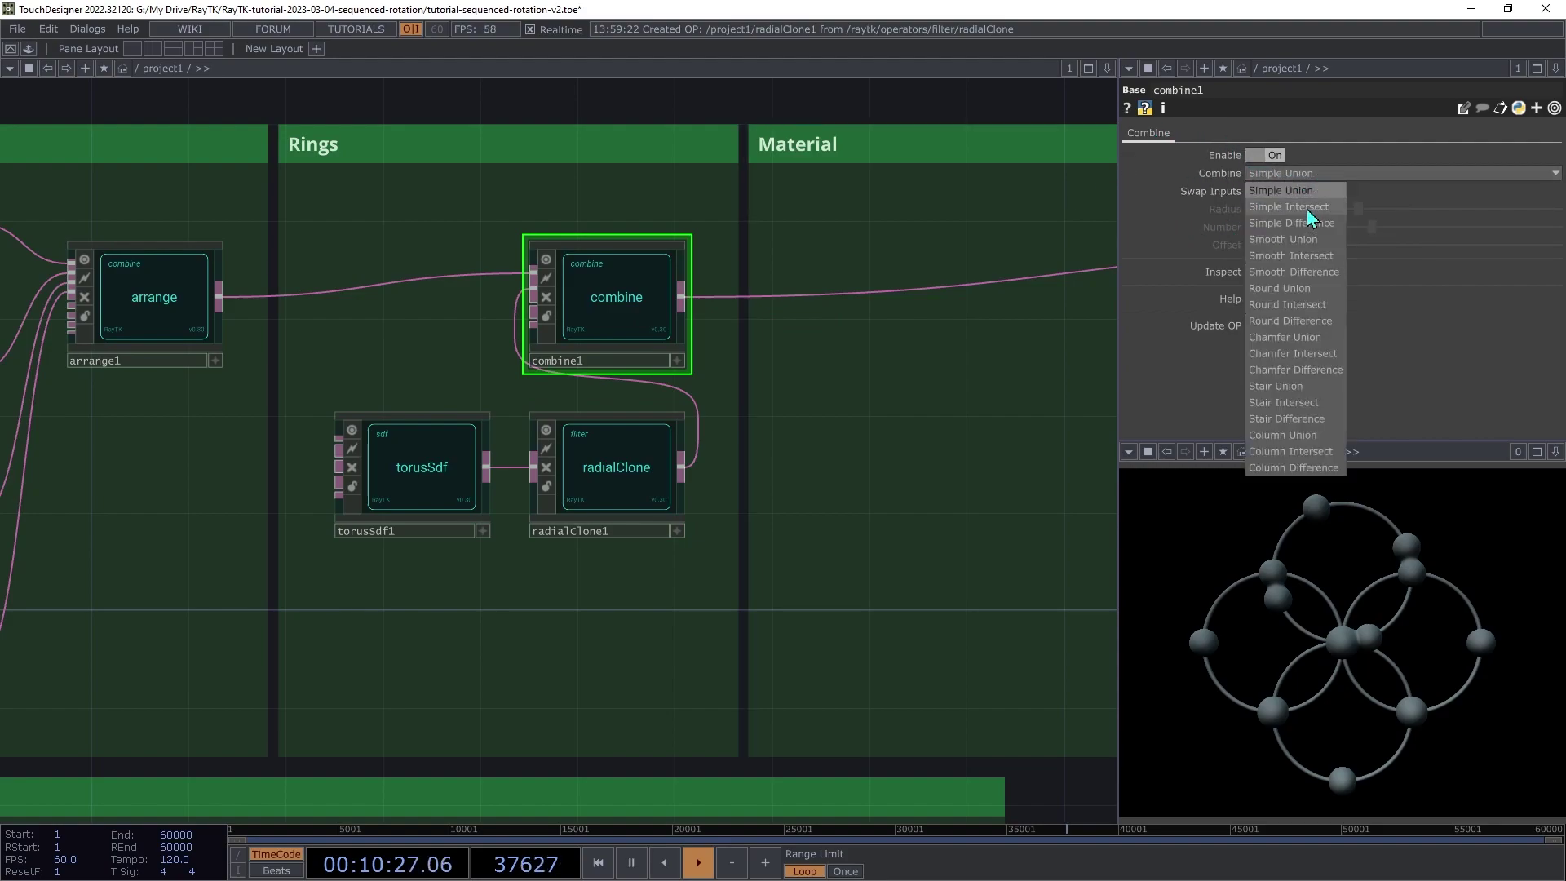
left_click(1299, 437)
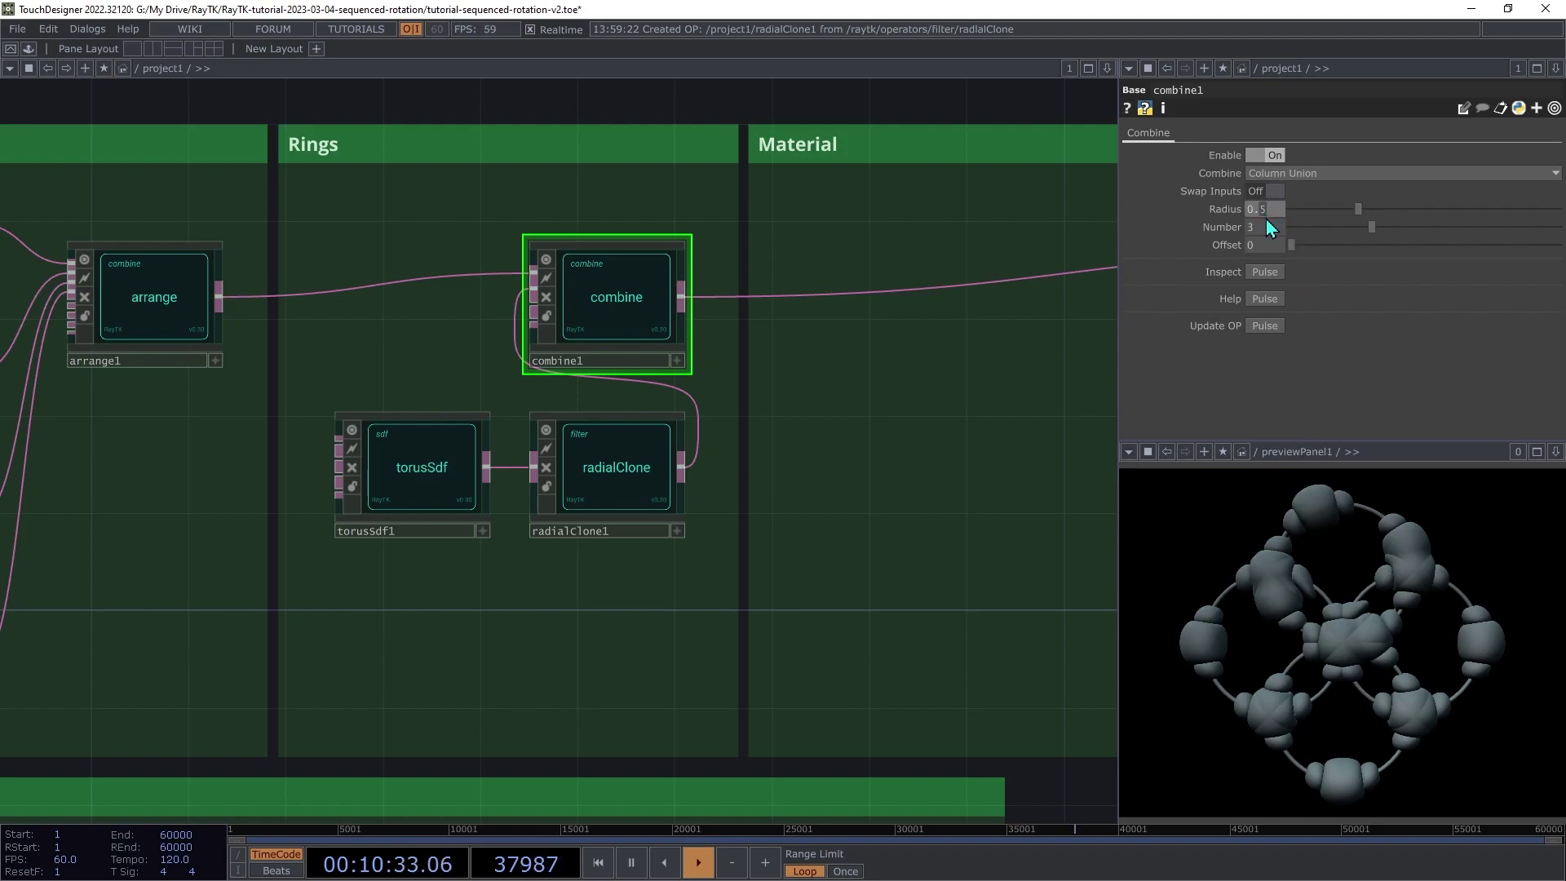
type("1")
key("Tab")
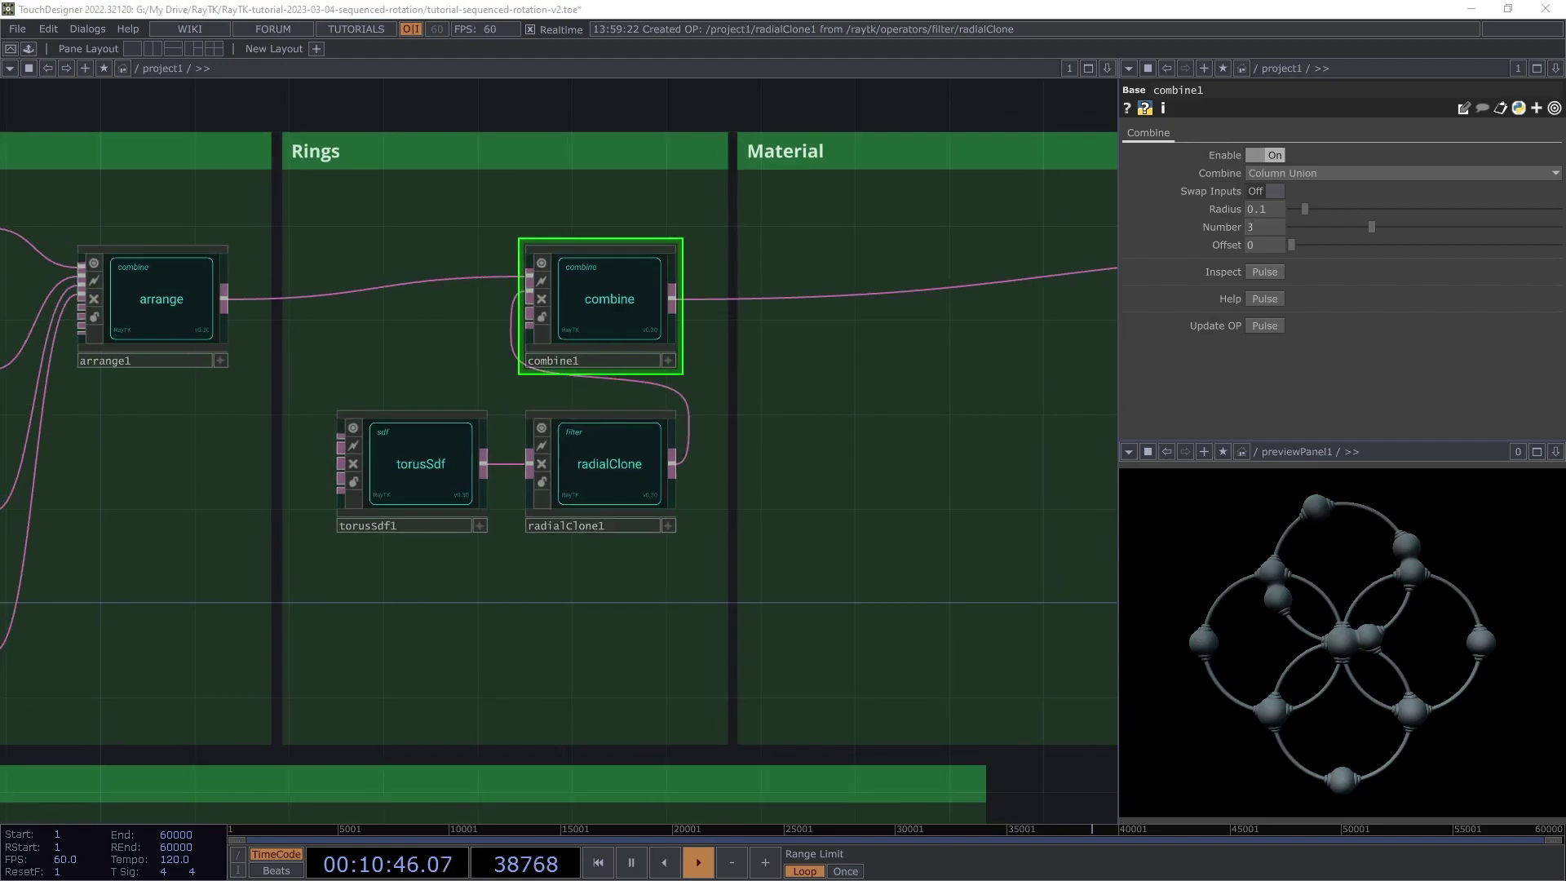
Step: Reset moduloPolar1's Rotate back to 0
scroll(45, 329, "down", 3)
key("h")
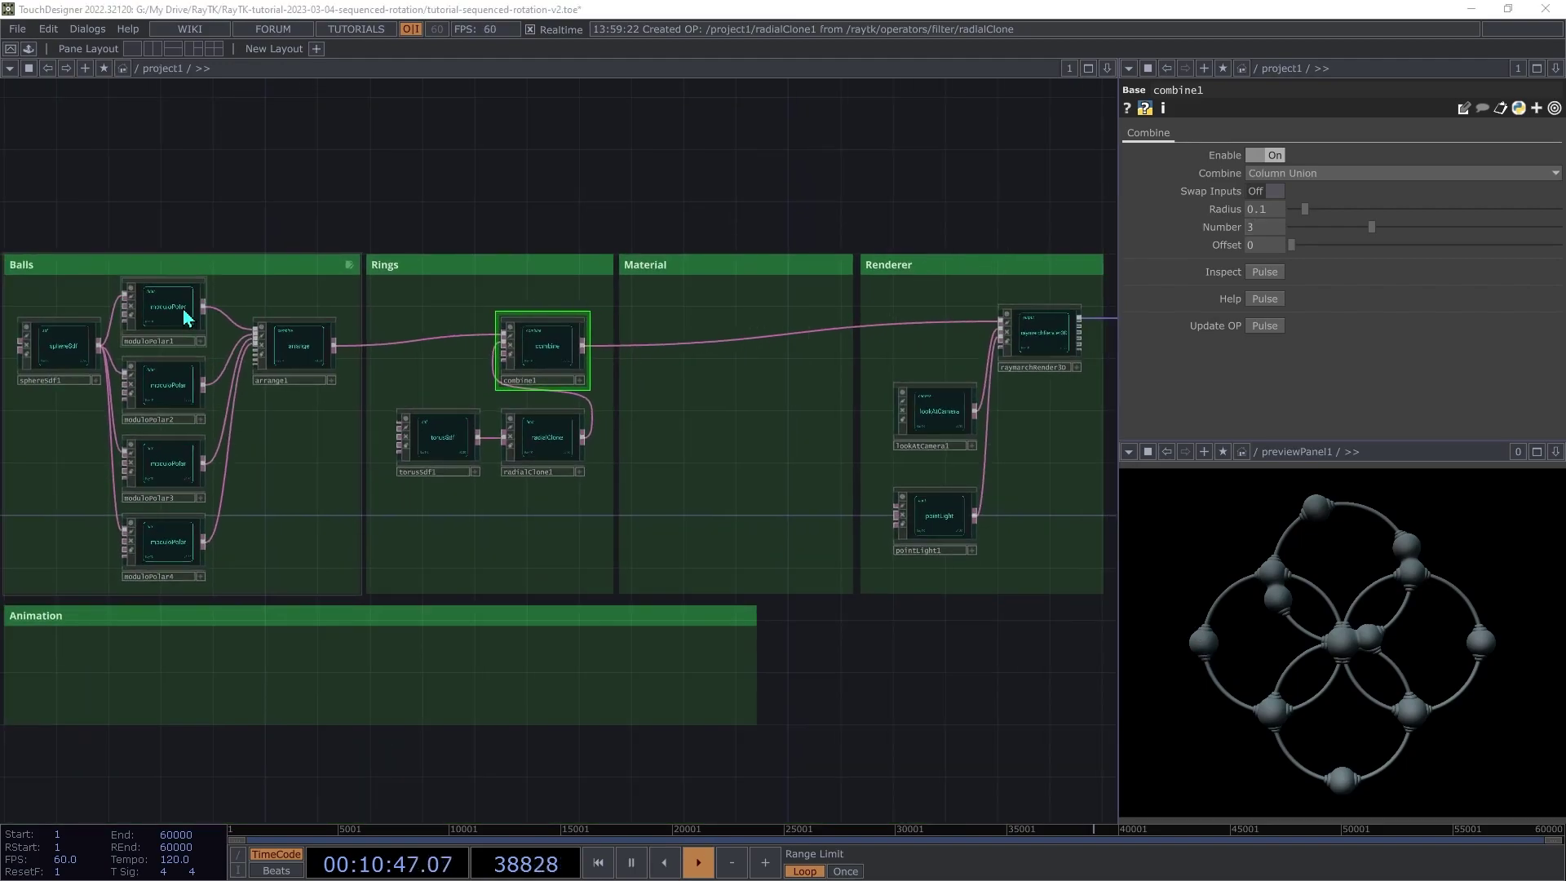
left_click(178, 312)
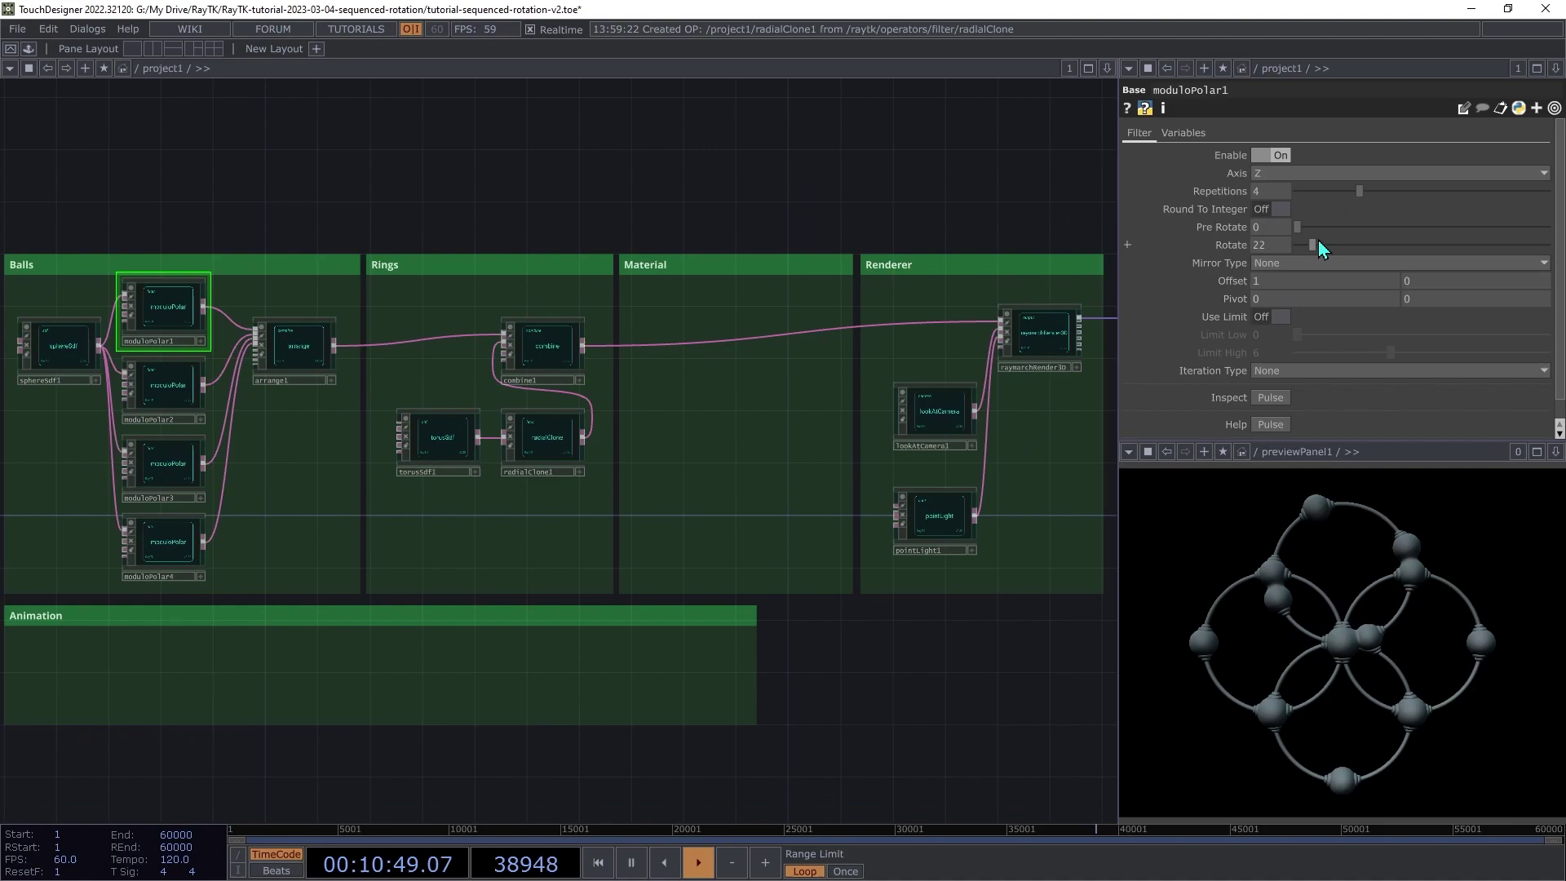
left_click_drag(1313, 247, 1264, 263)
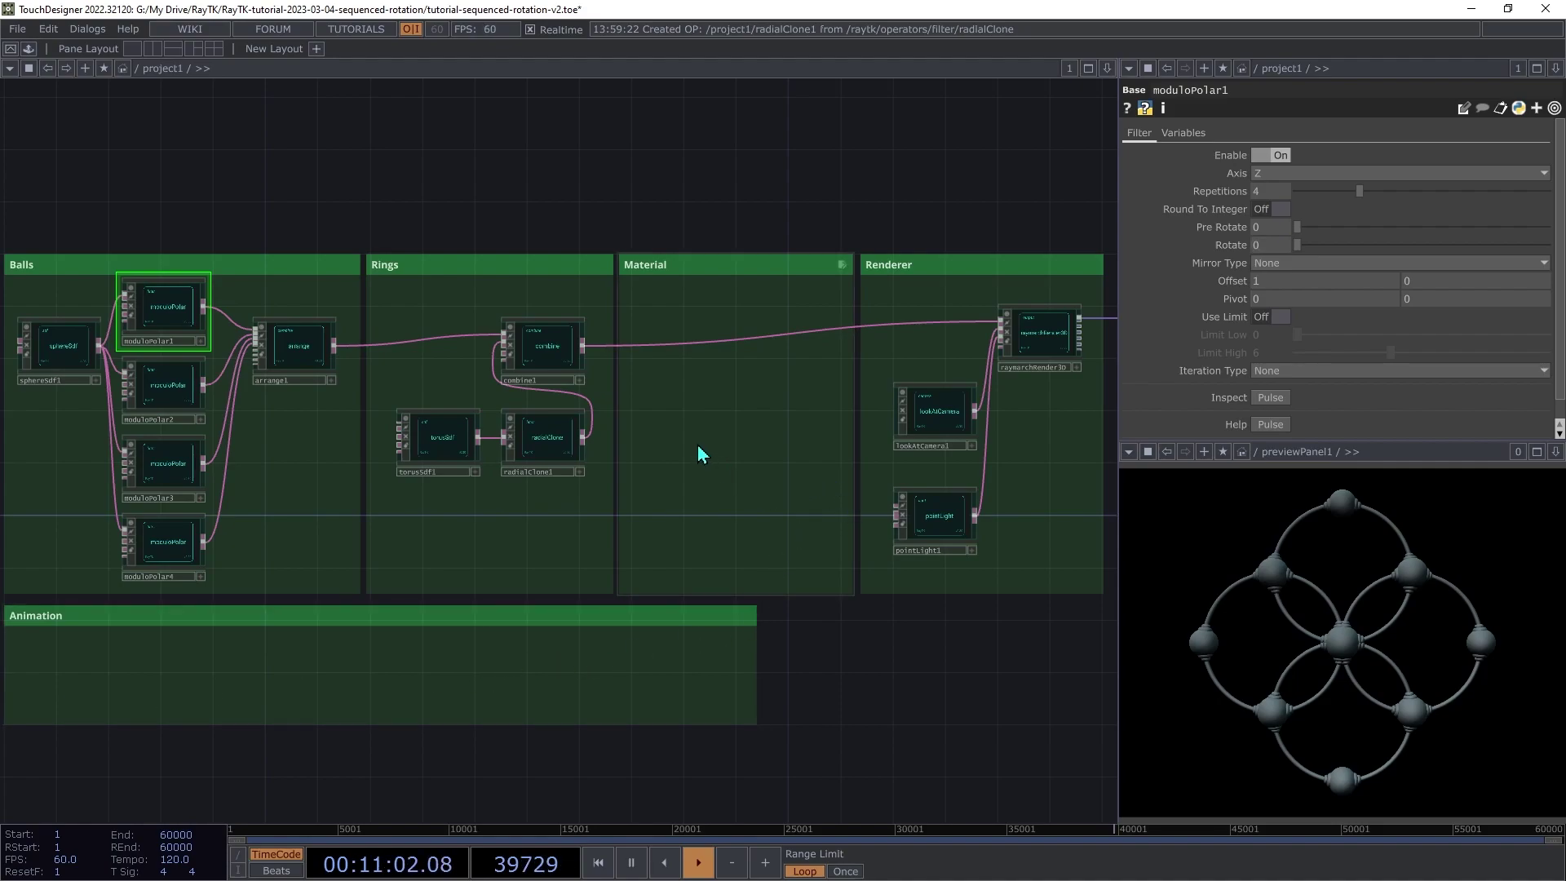
Step: Create modularMat1 in the Material box, wired combine1 → modularMat1 → raymarchRender3D
key("alt+r")
type("mod")
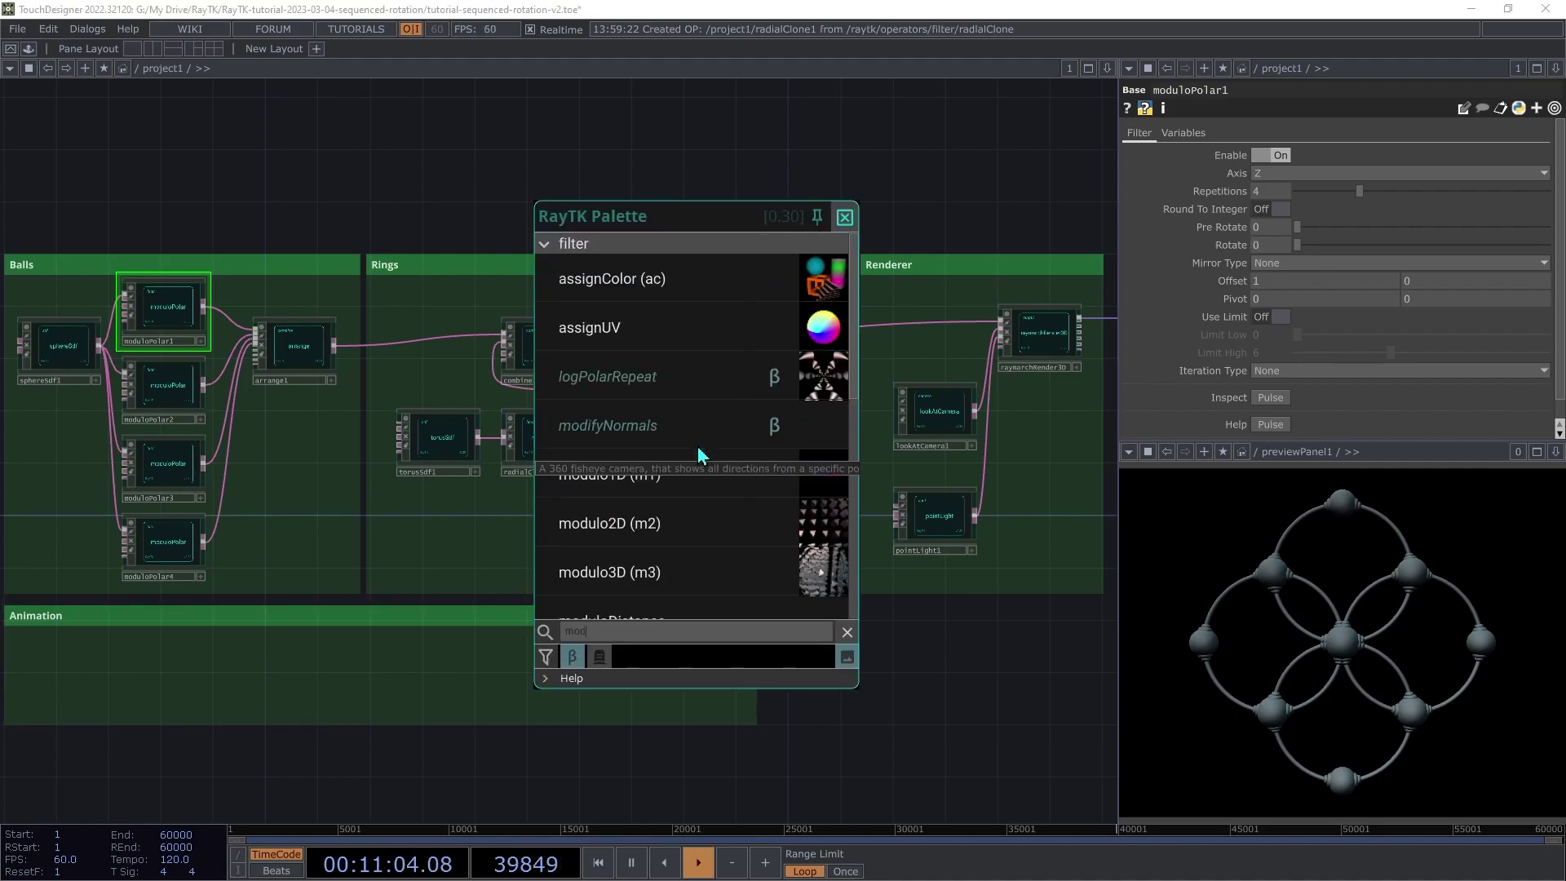
type("ular")
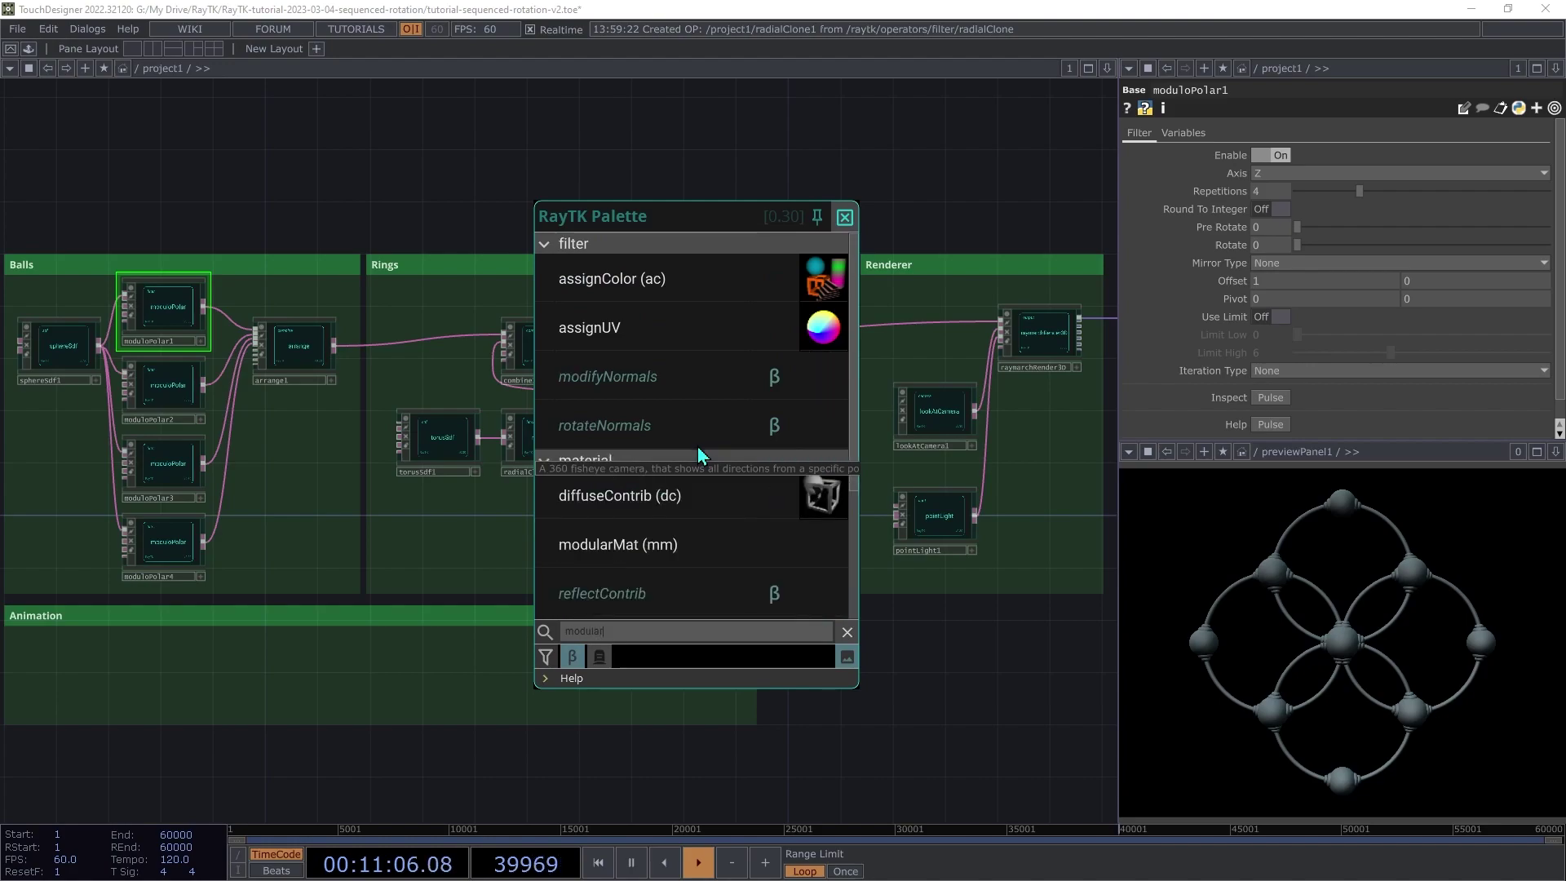
type("mat")
scroll(717, 490, "down", 2)
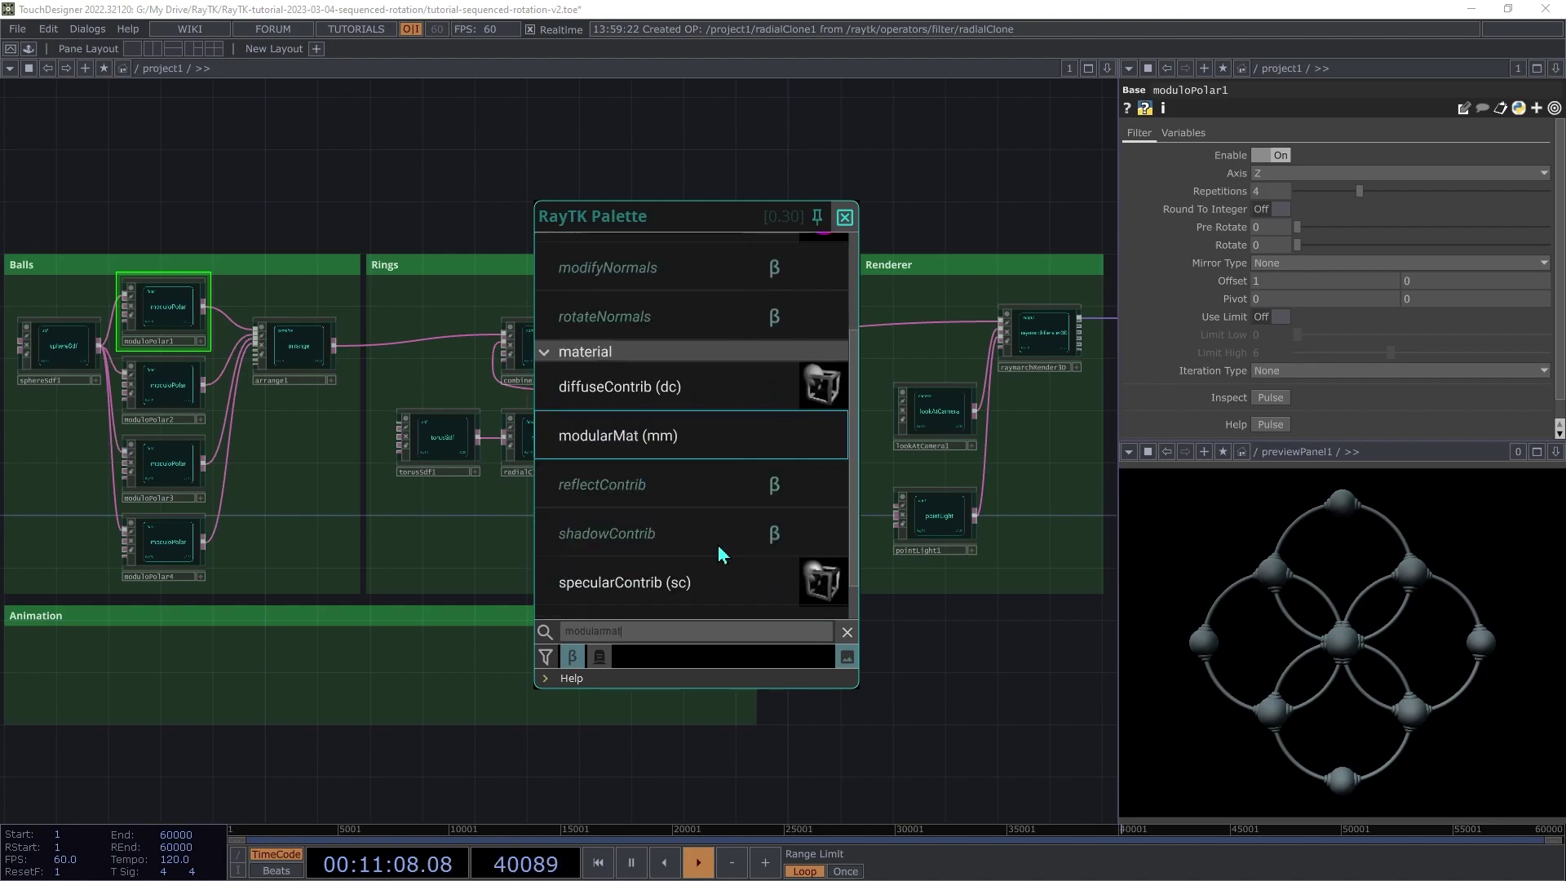
left_click(634, 436)
left_click(740, 363)
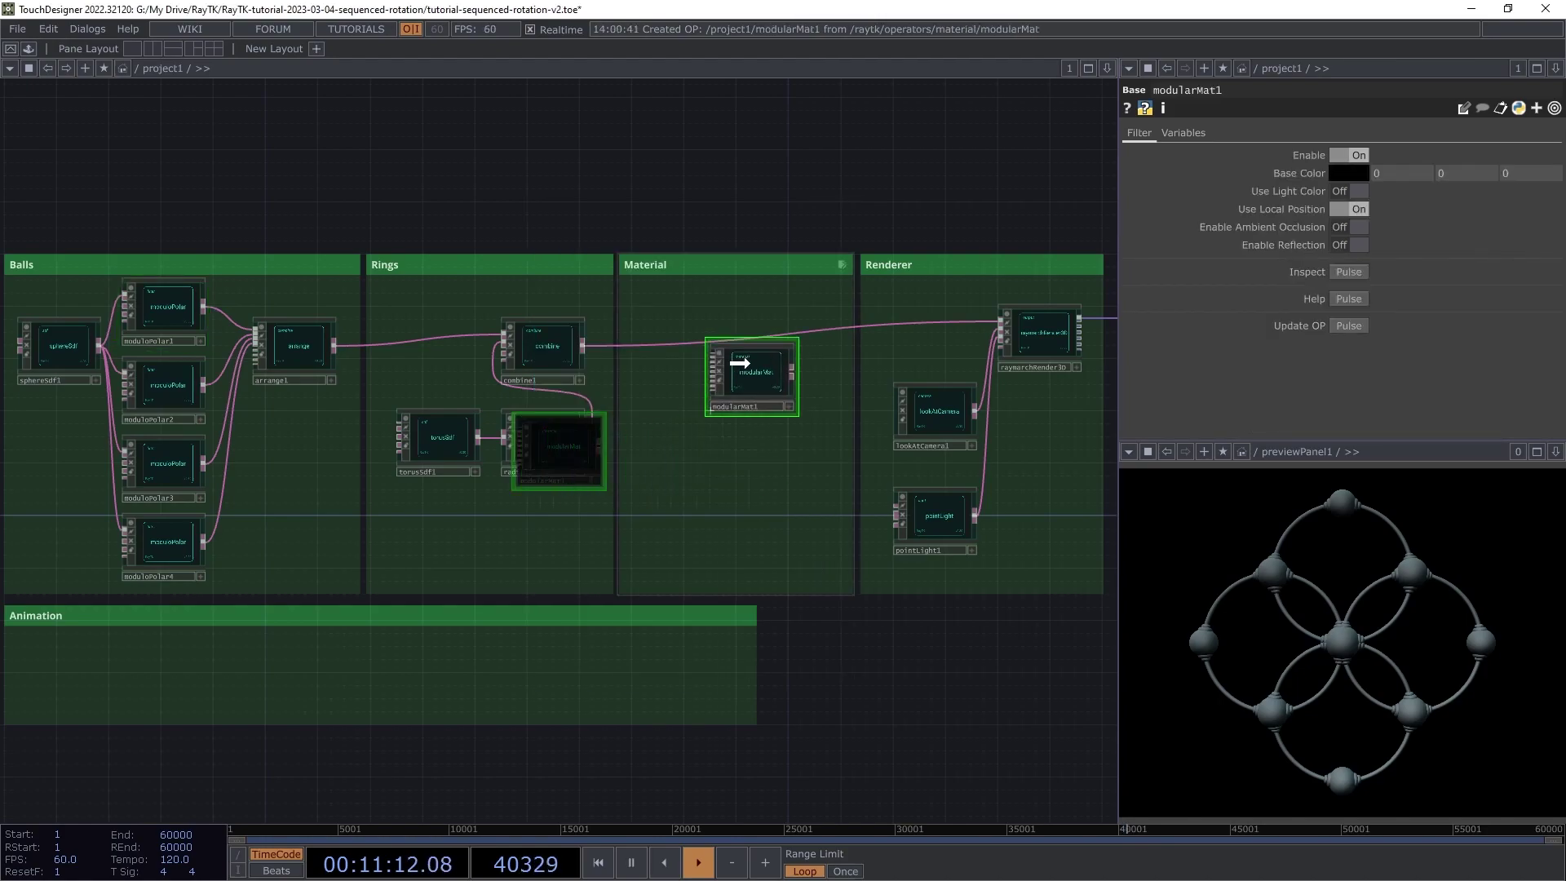
left_click_drag(740, 362, 740, 337)
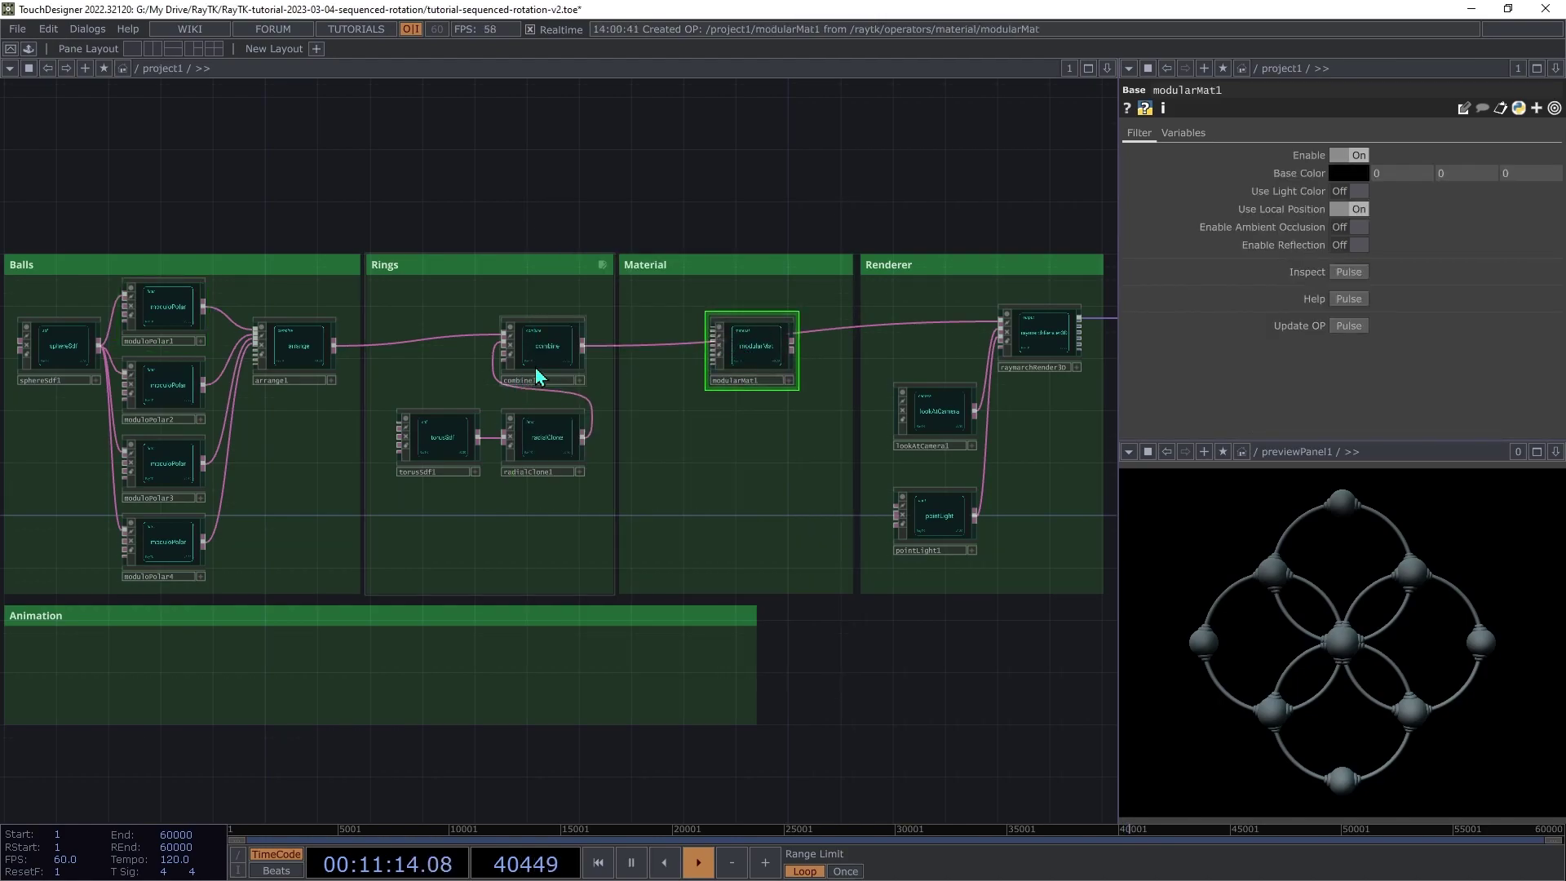
left_click_drag(584, 345, 699, 332)
left_click_drag(793, 343, 892, 332)
scroll(1089, 416, "up", 3)
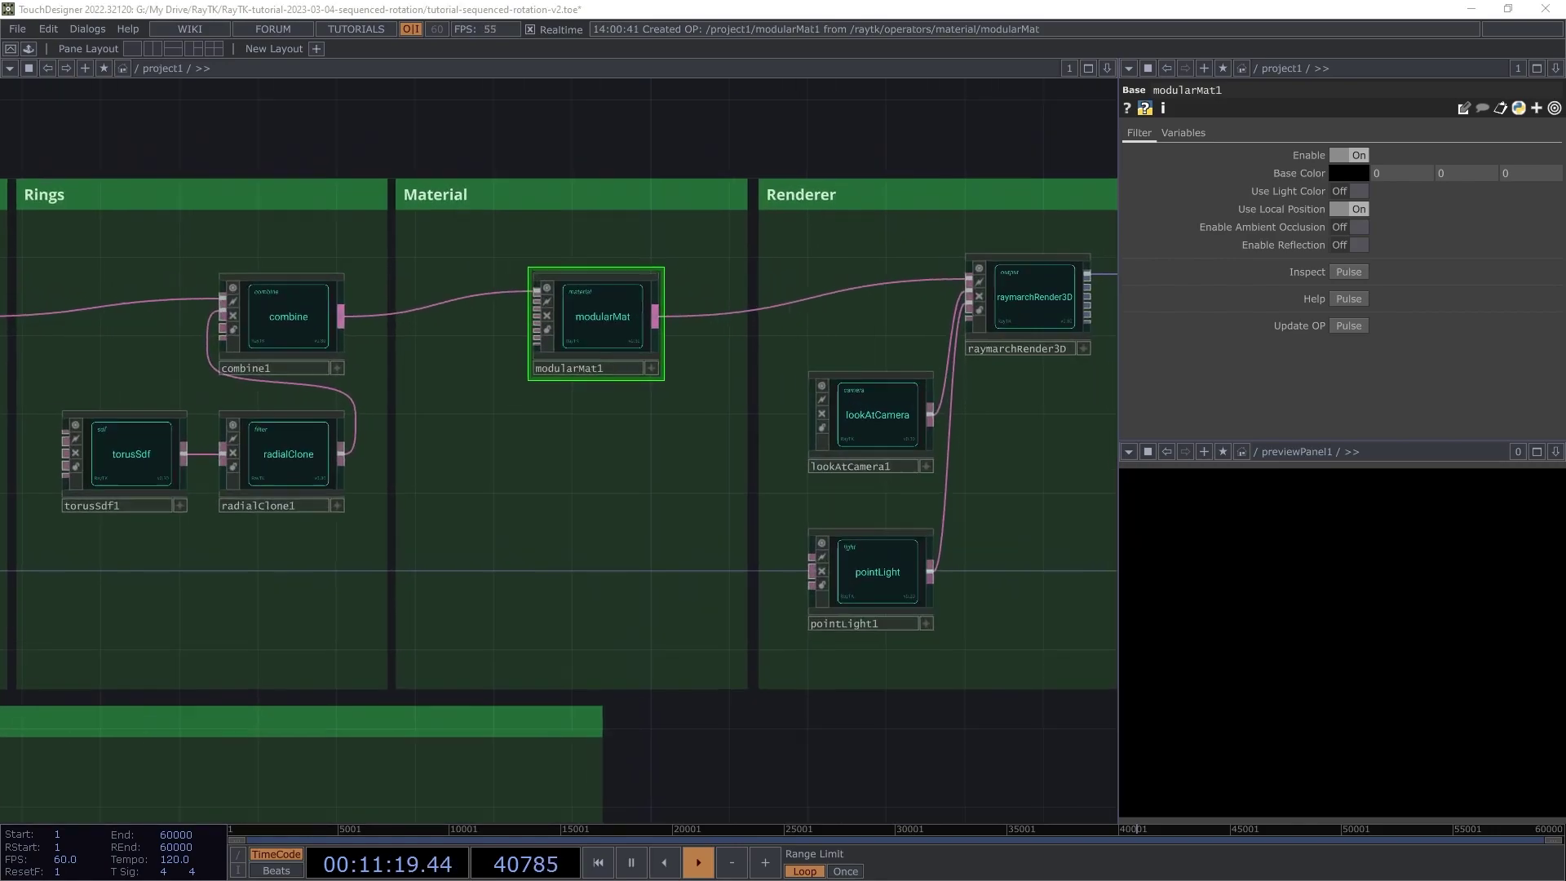
scroll(431, 295, "up", 2)
left_click_drag(356, 304, 429, 305)
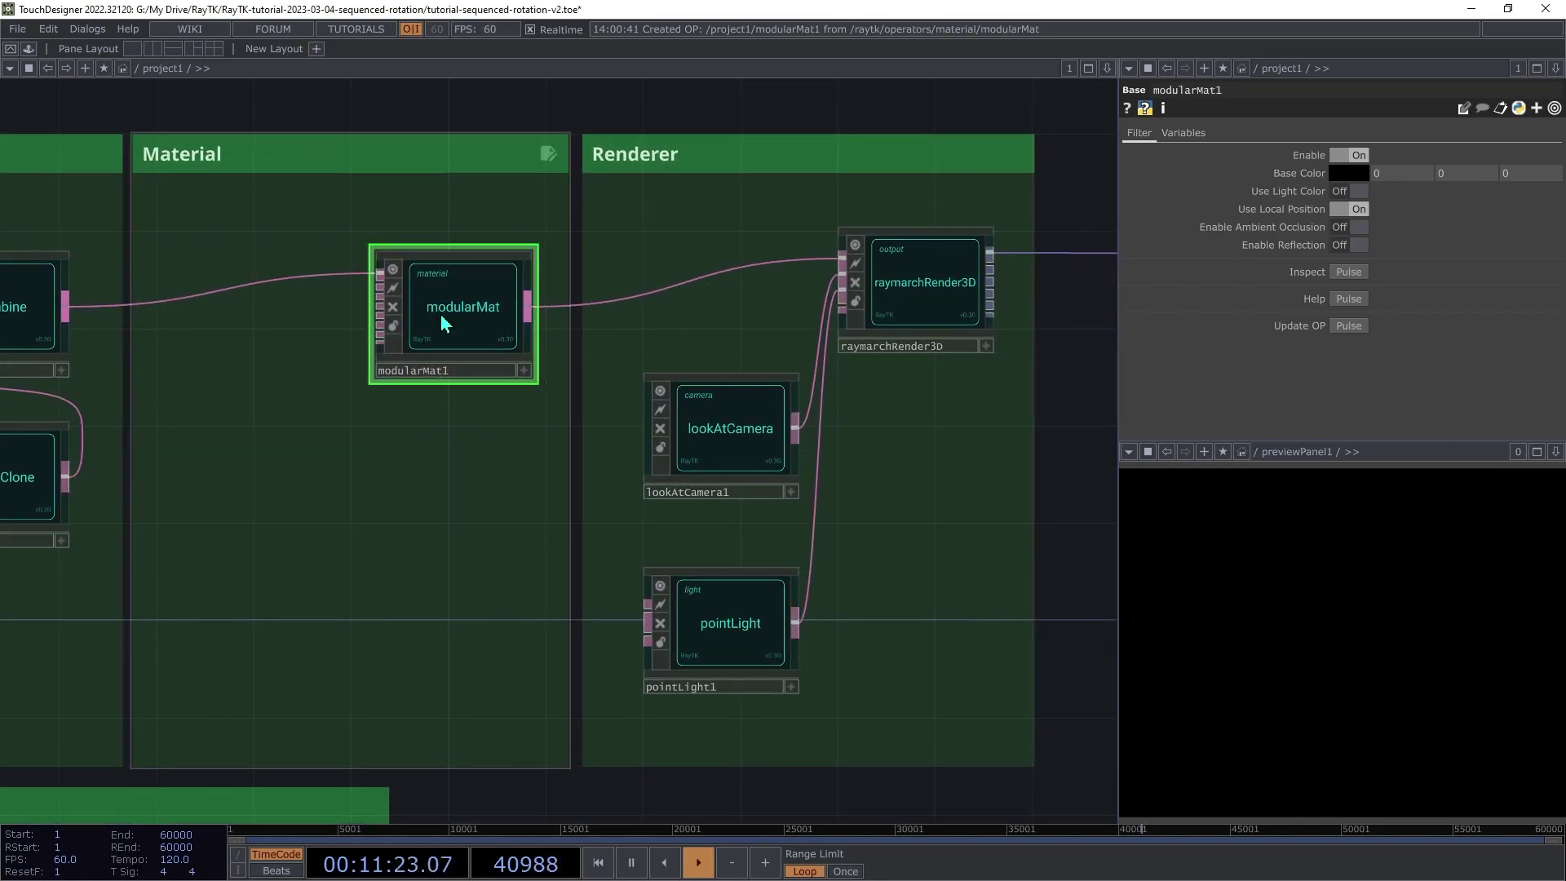
Step: Add an Oren-Nayar diffuseContrib1 to the material with Roughness and Albedo set to 1
right_click(442, 453)
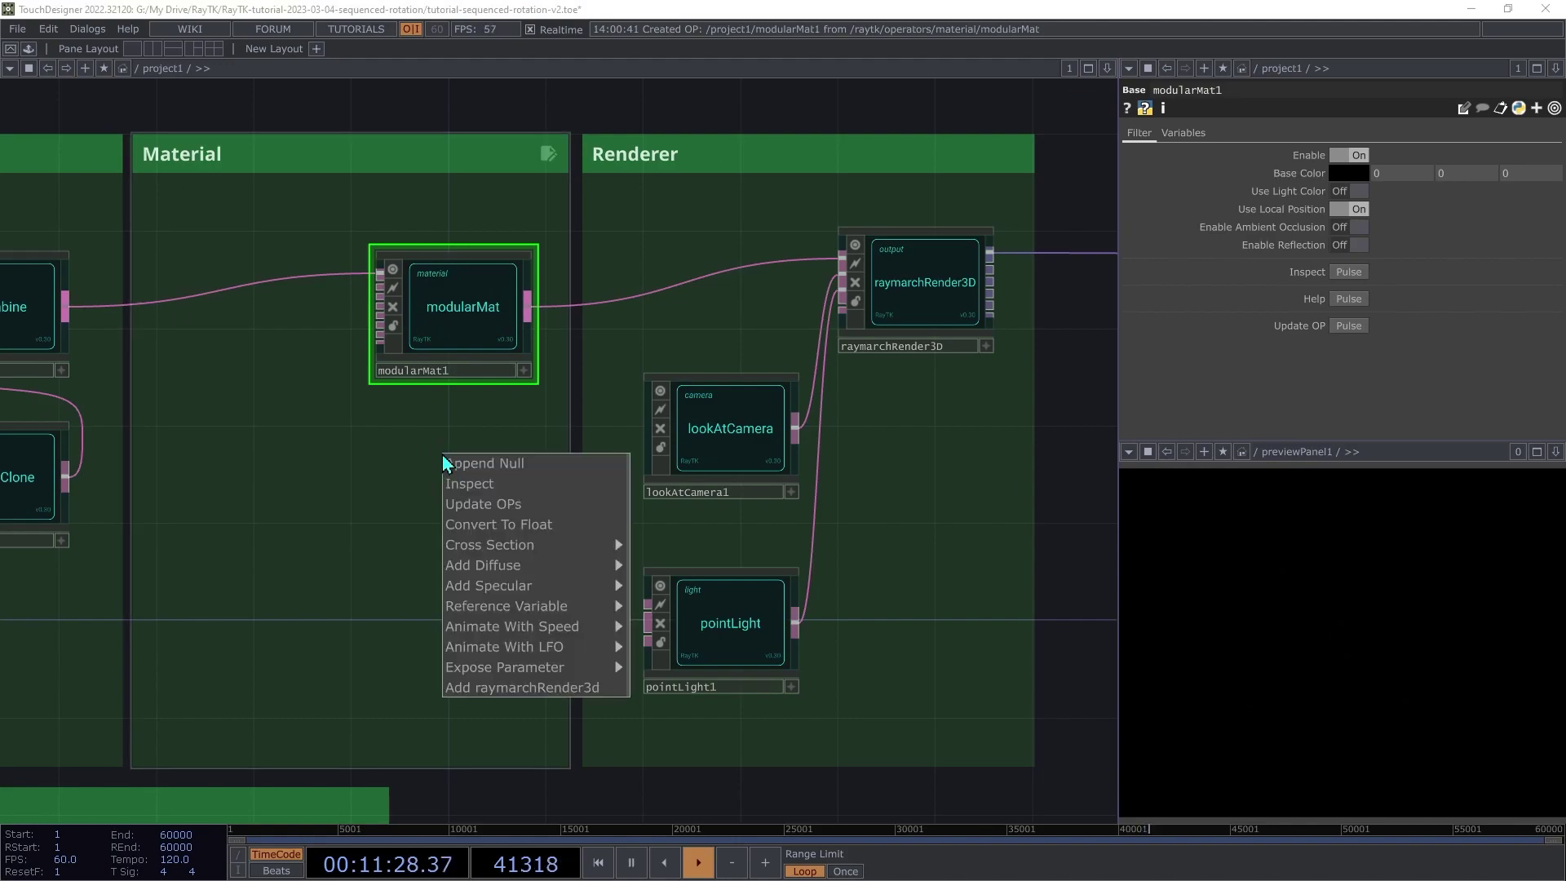
mouse_move(465, 569)
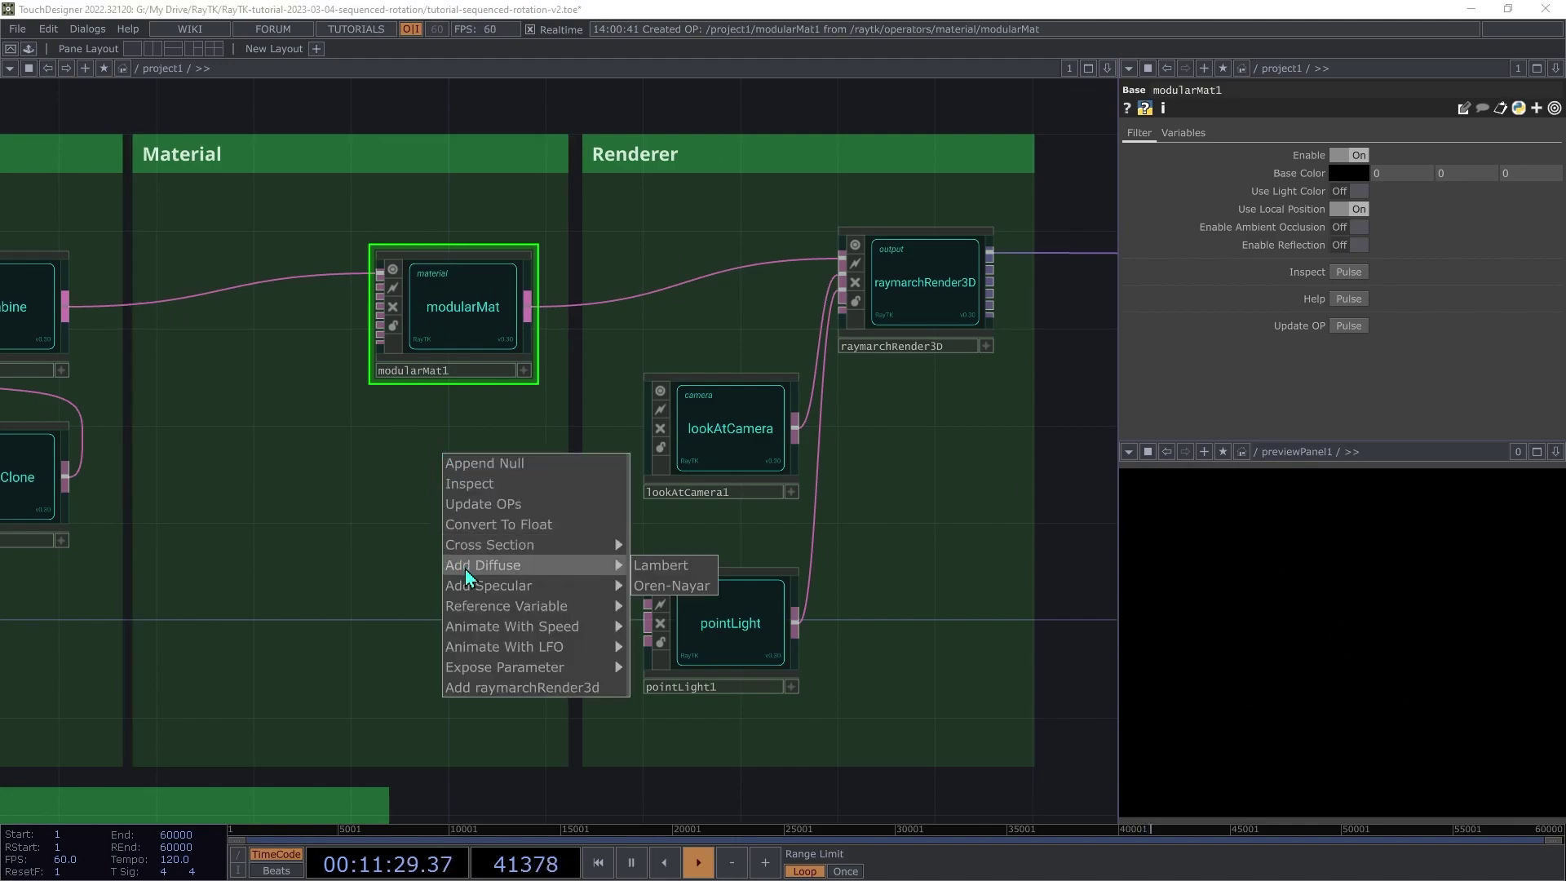
left_click(663, 588)
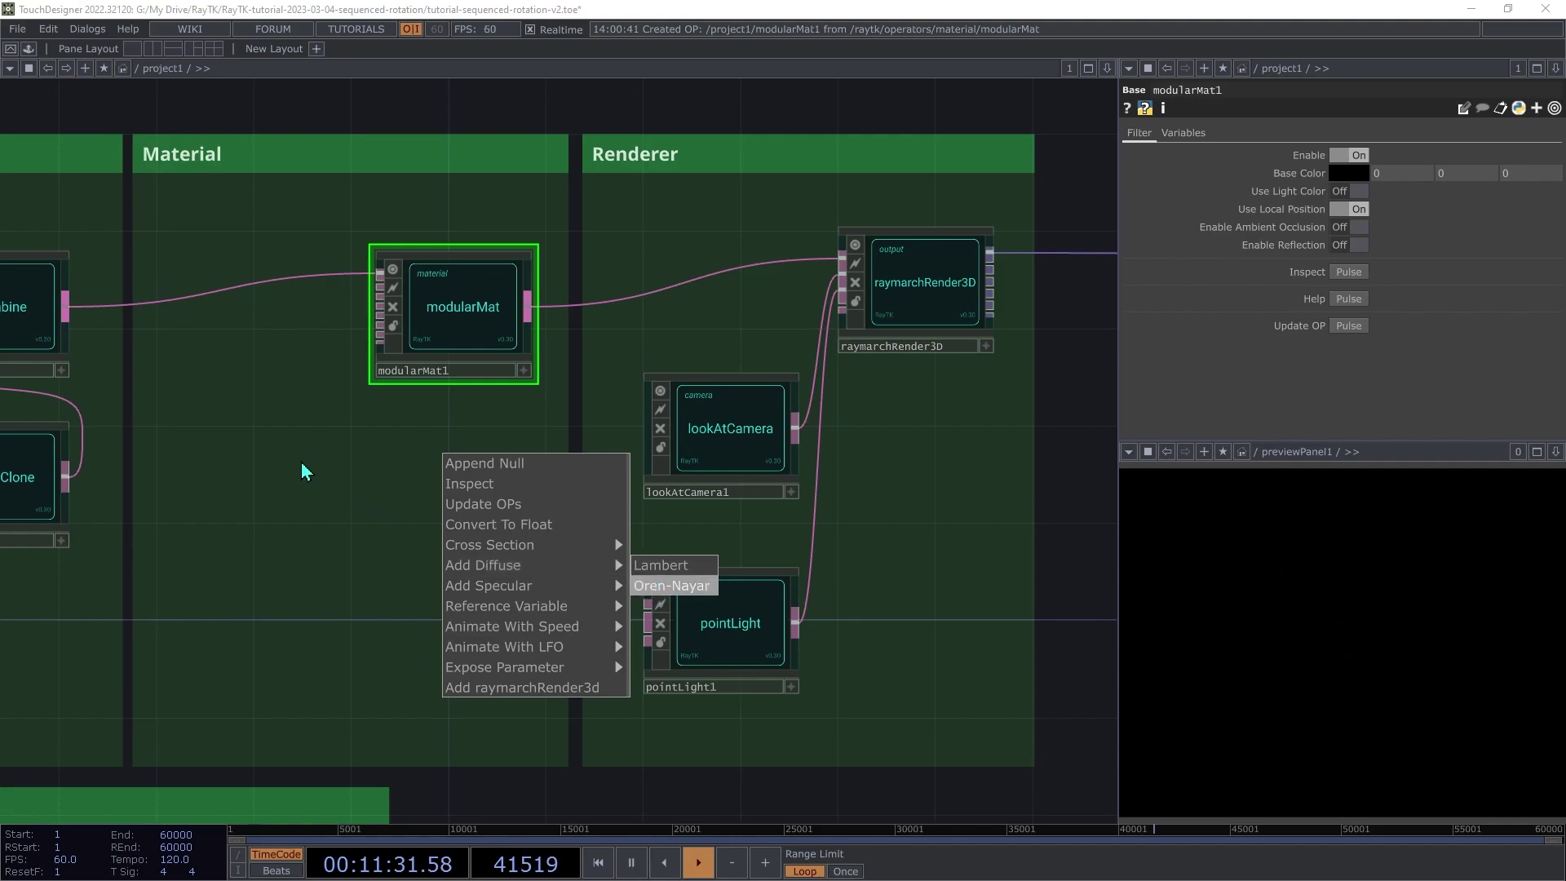
left_click_drag(127, 452, 235, 453)
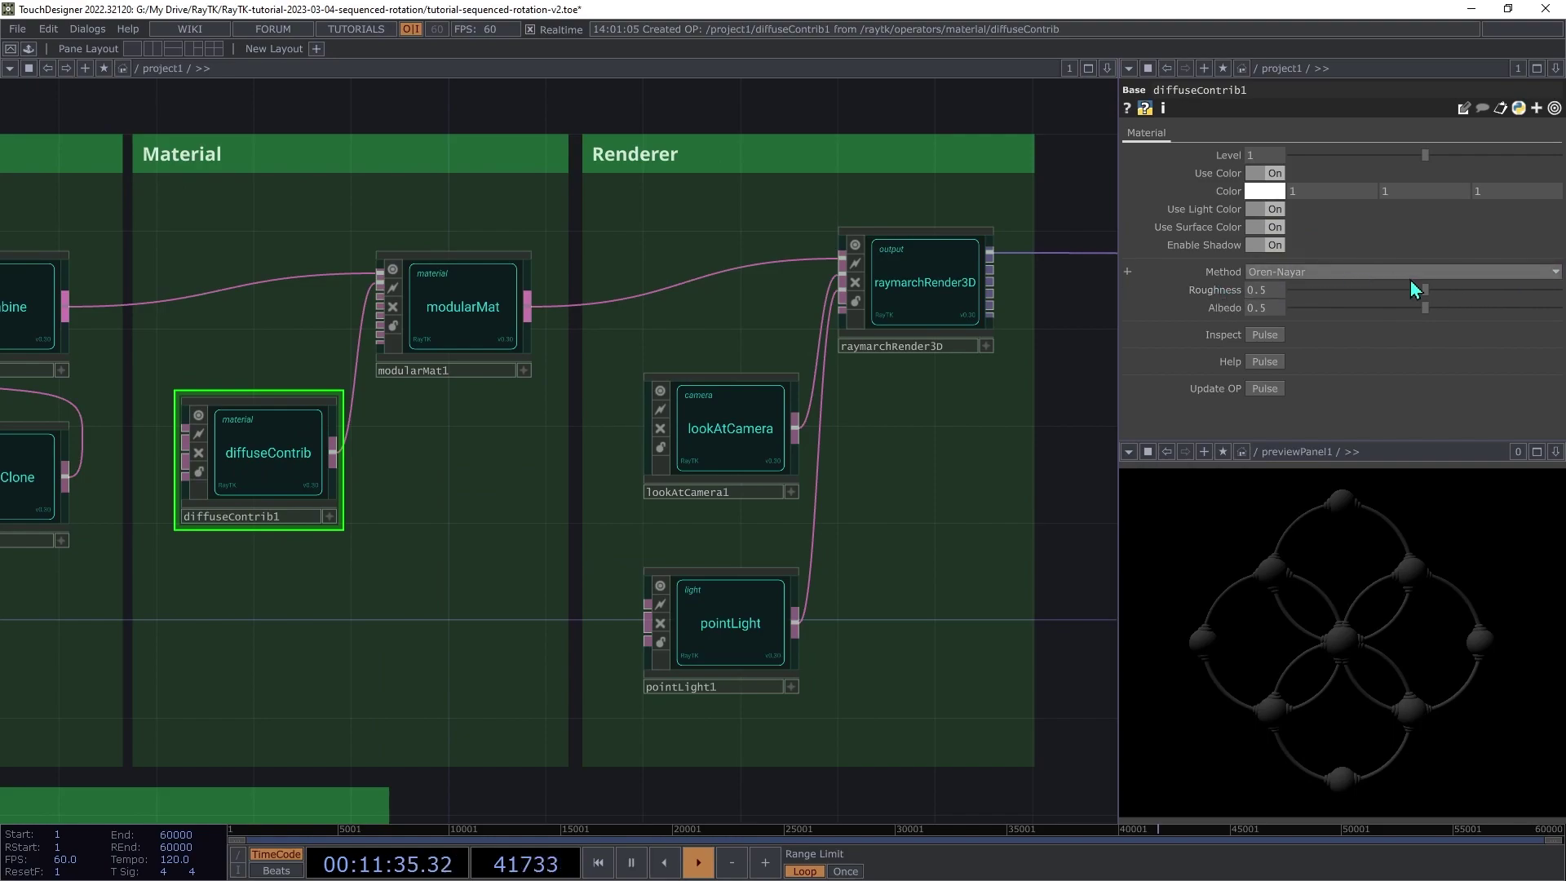
left_click_drag(1427, 290, 1558, 291)
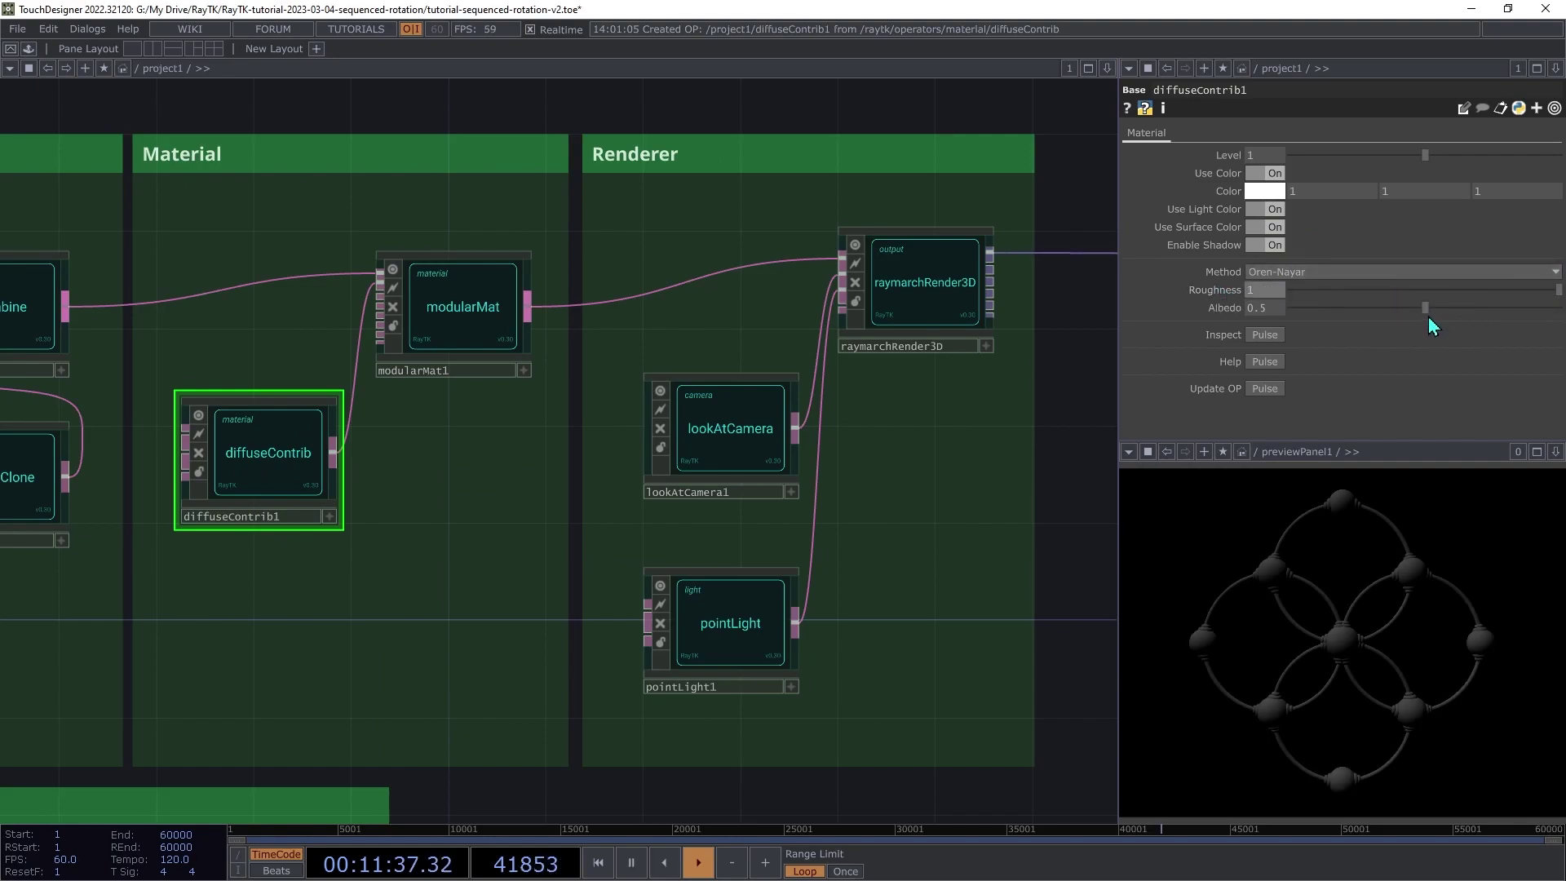
left_click_drag(1426, 308, 1558, 308)
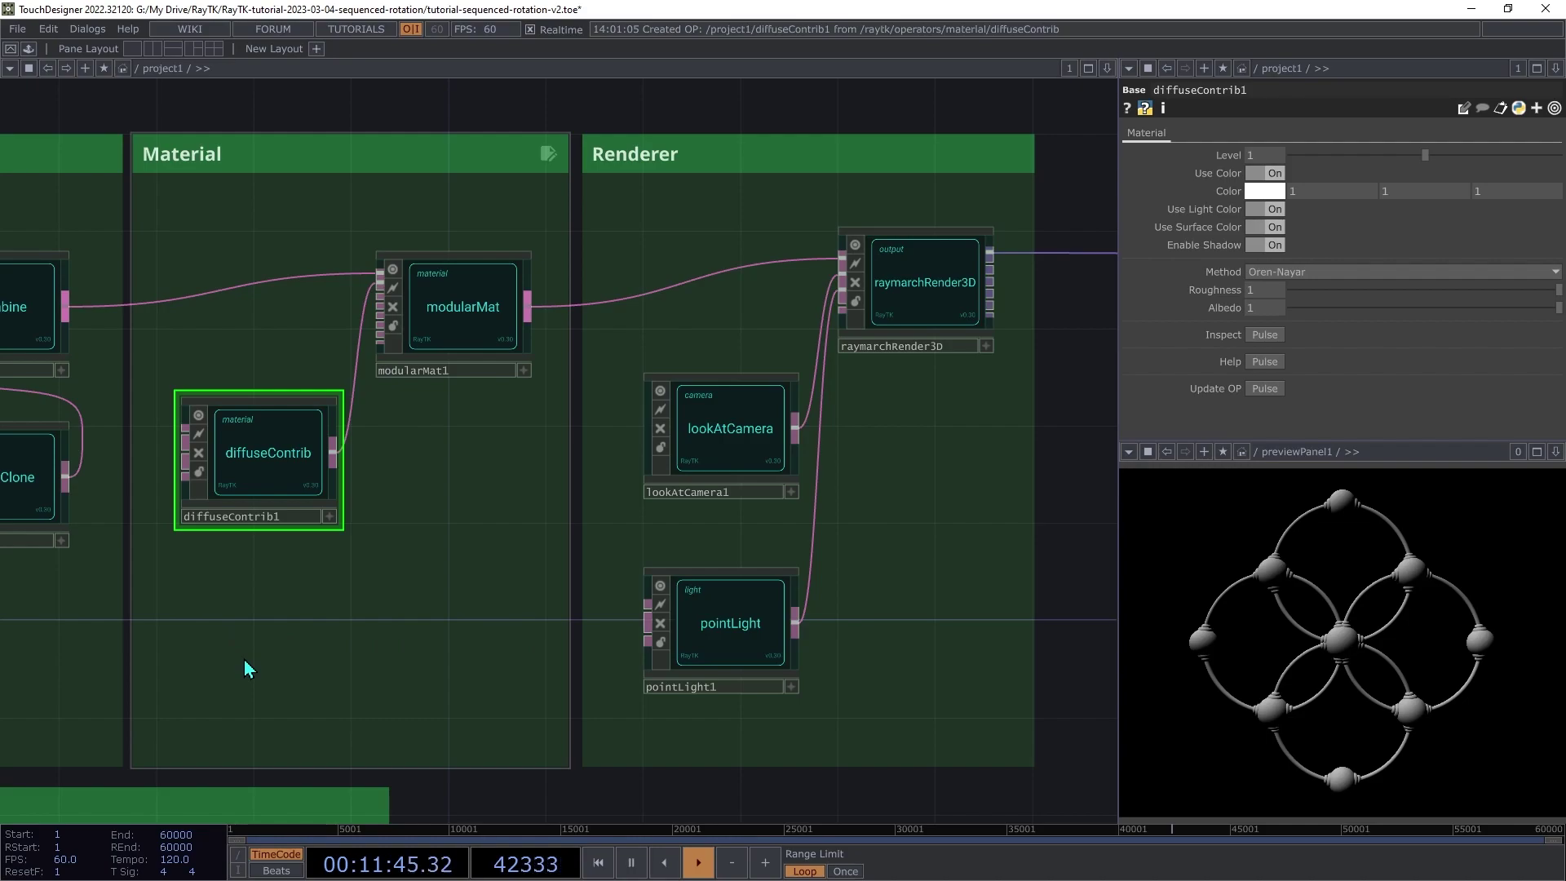
Step: Create iridescenceContrib1 below diffuseContrib1 and wire its output into modularMat1
key("alt+r")
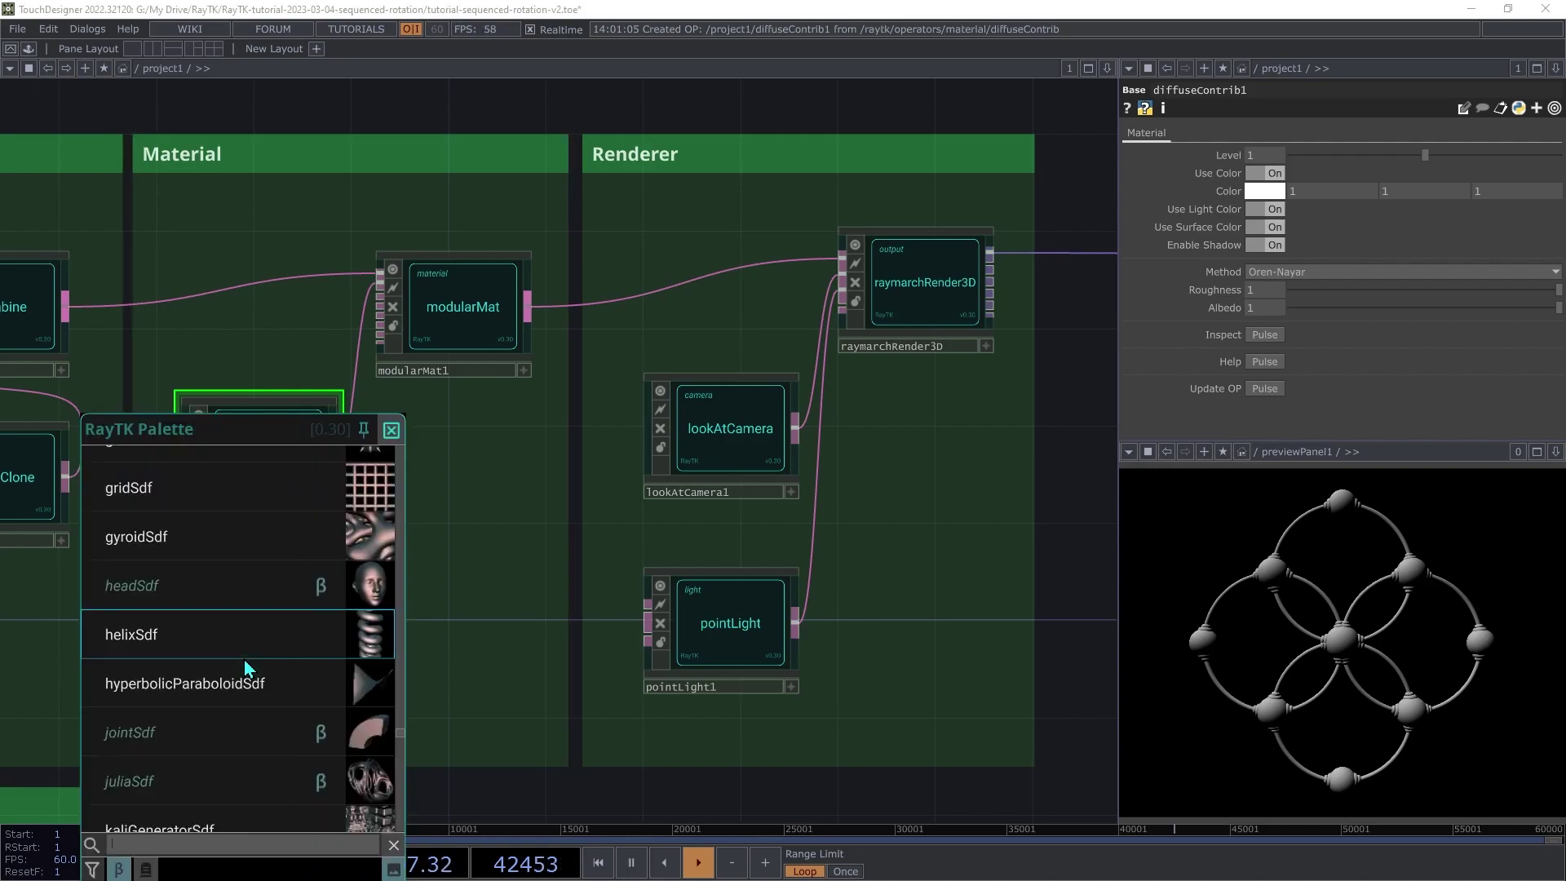
type("iri")
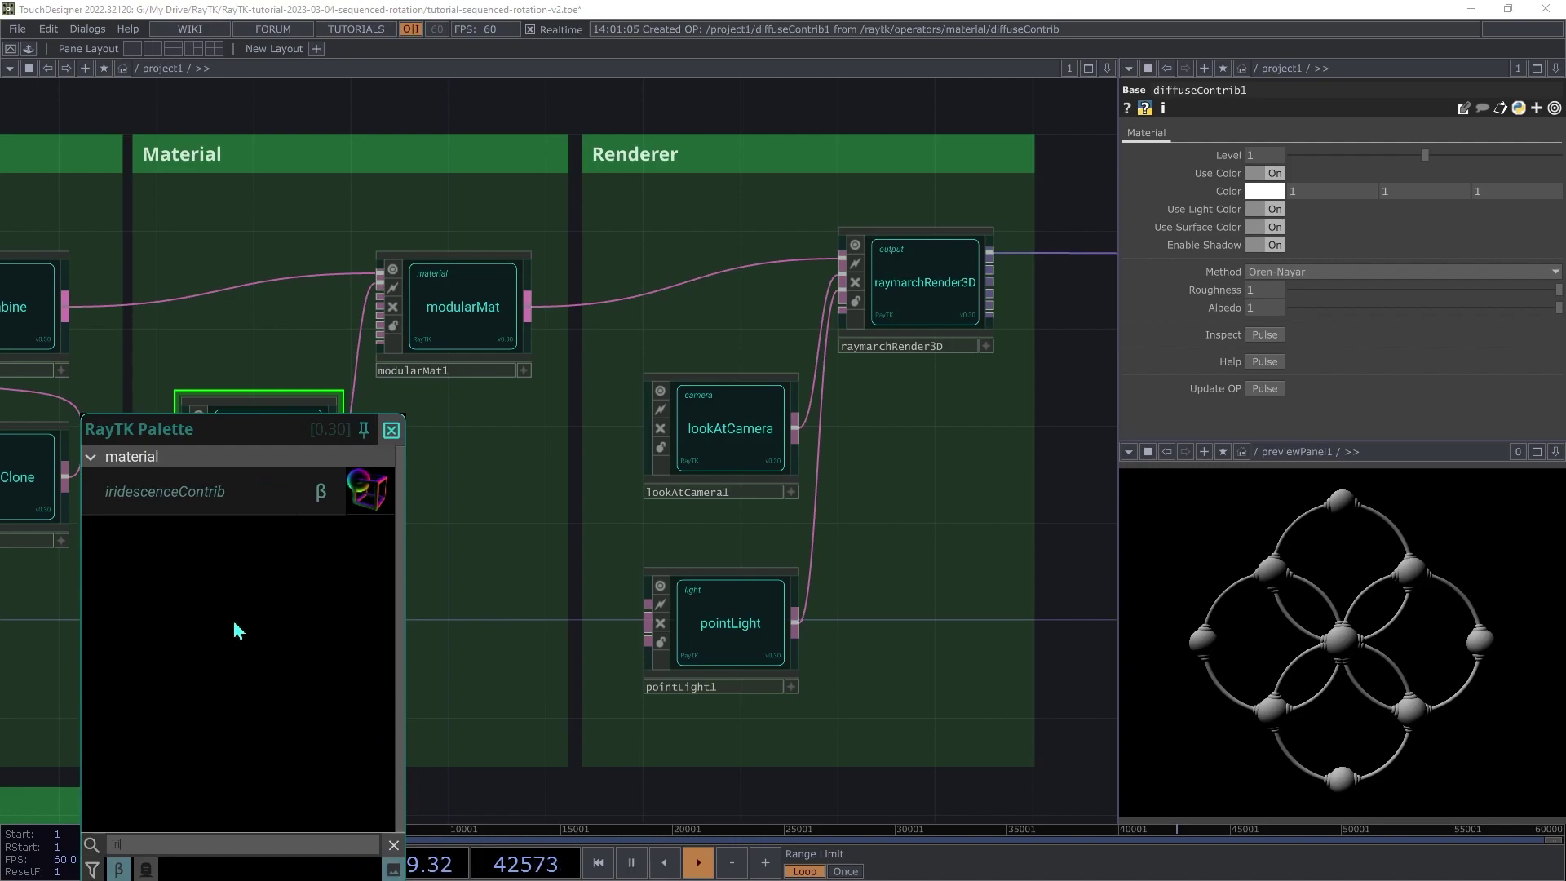
left_click(192, 494)
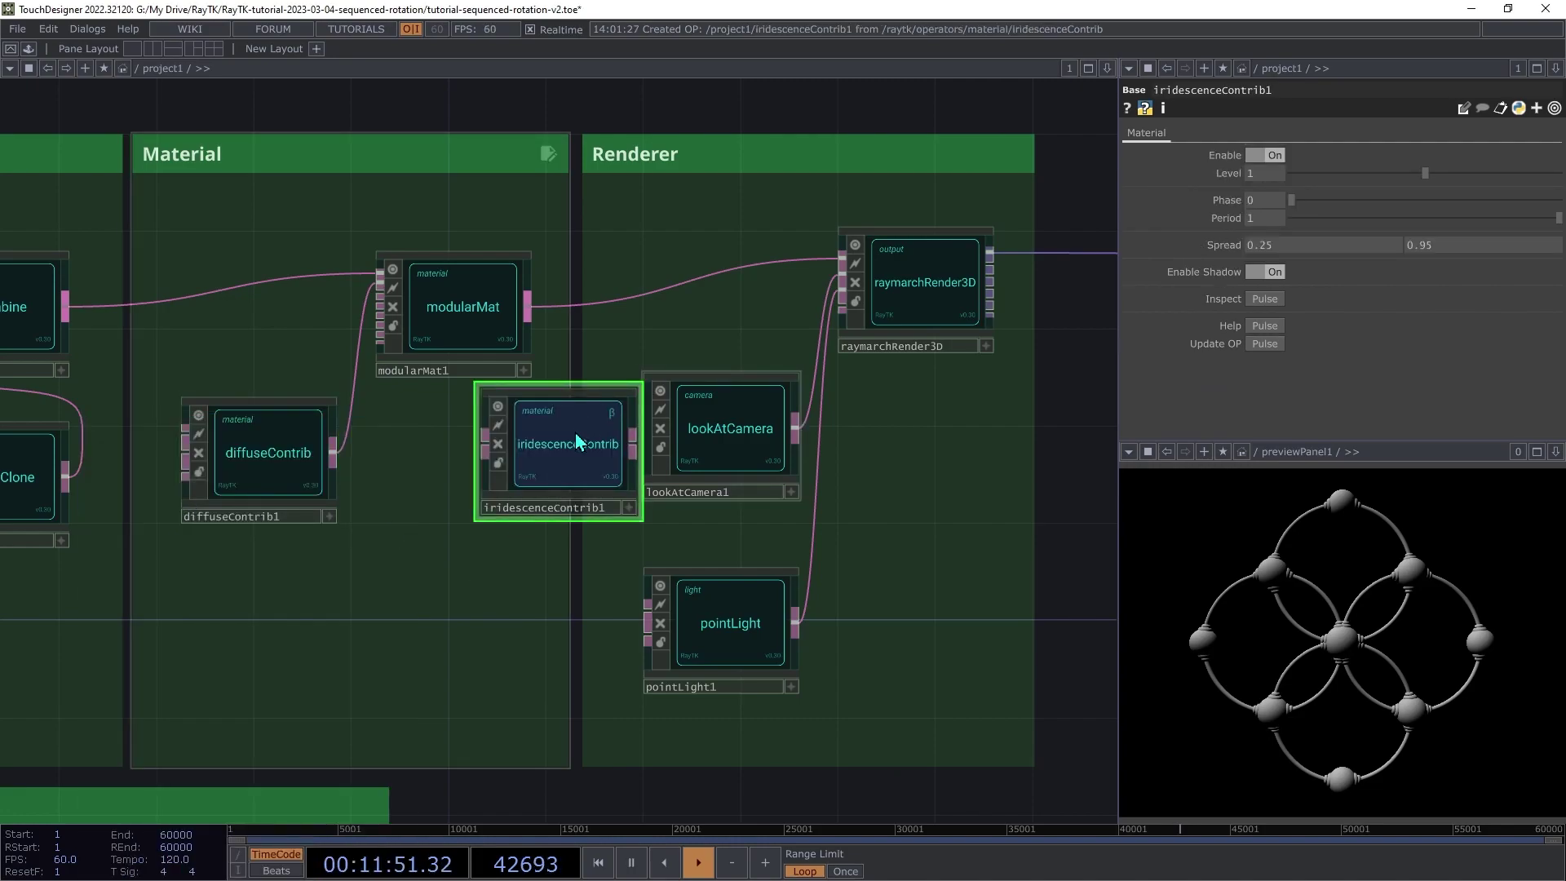
left_click_drag(549, 425, 380, 284)
left_click_drag(352, 388, 380, 292)
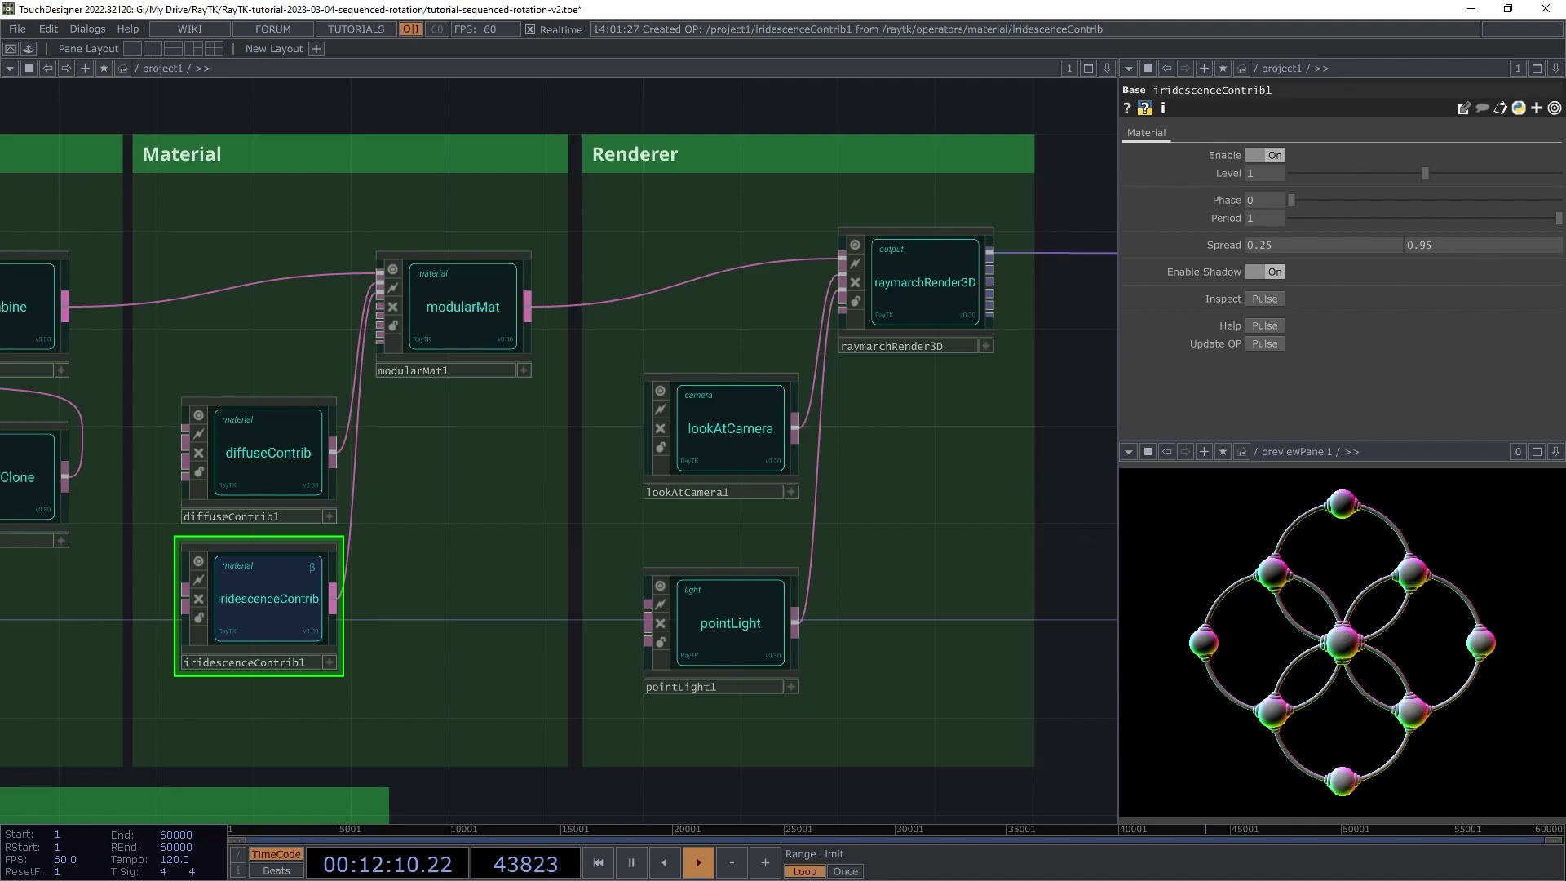
scroll(648, 571, "down", 3)
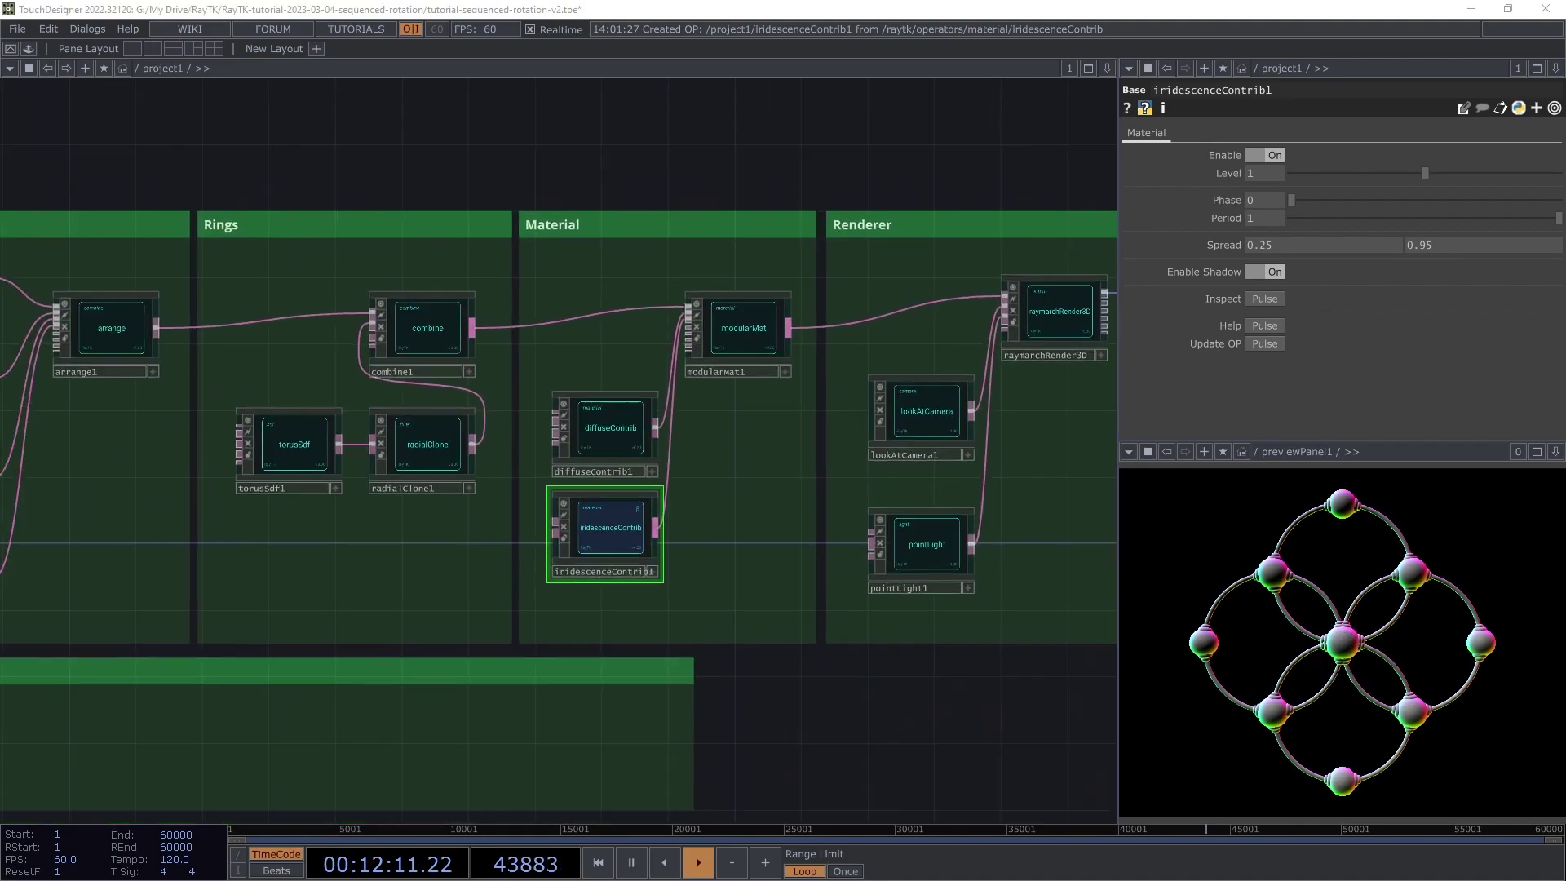
scroll(648, 571, "down", 2)
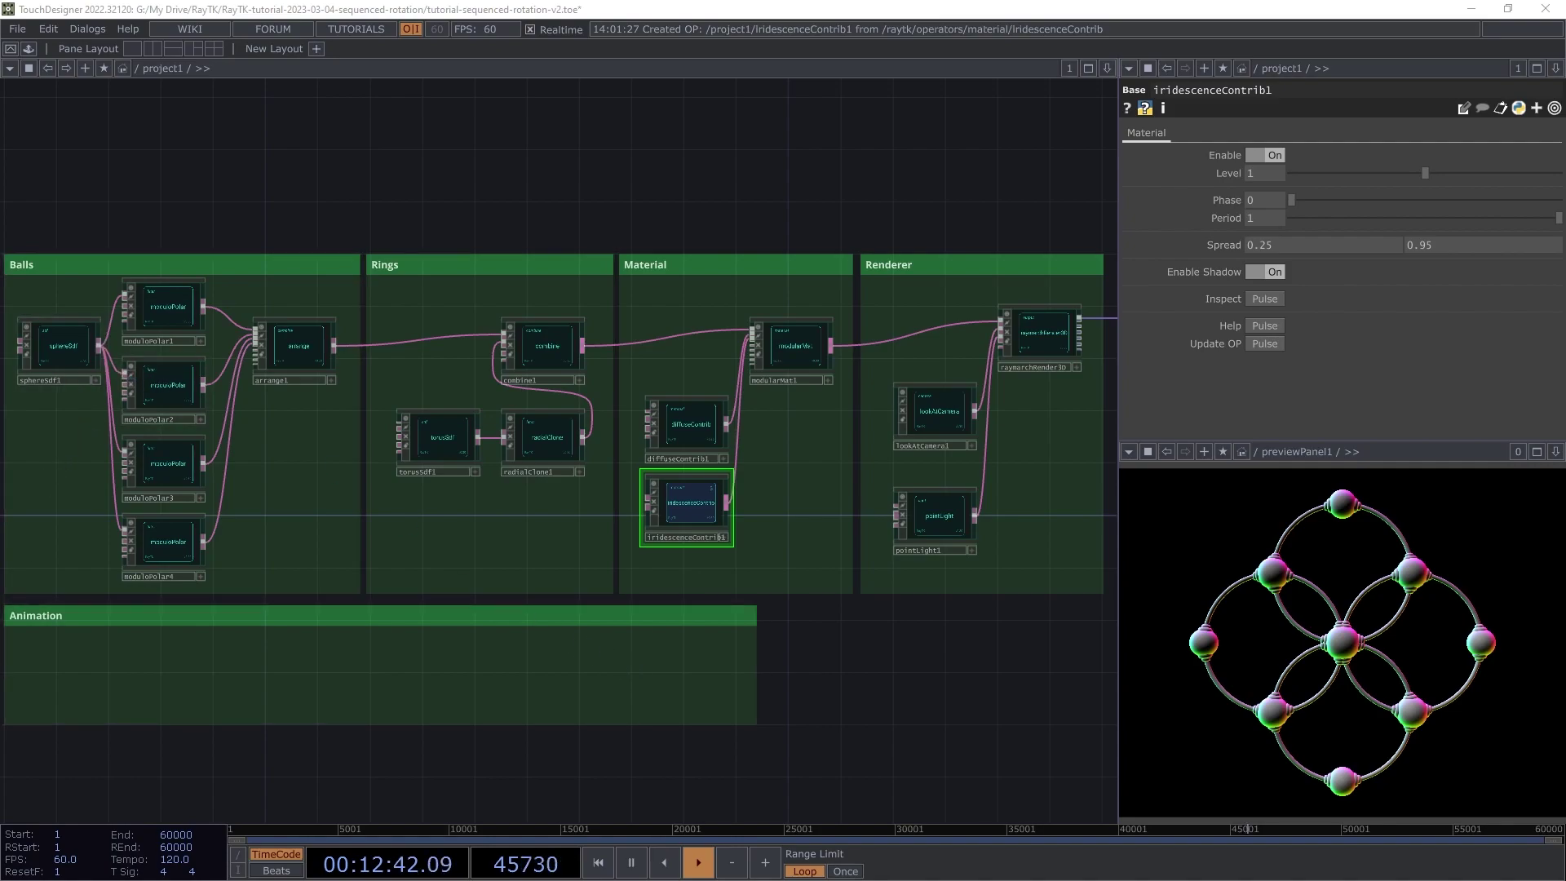
scroll(159, 711, "up", 5)
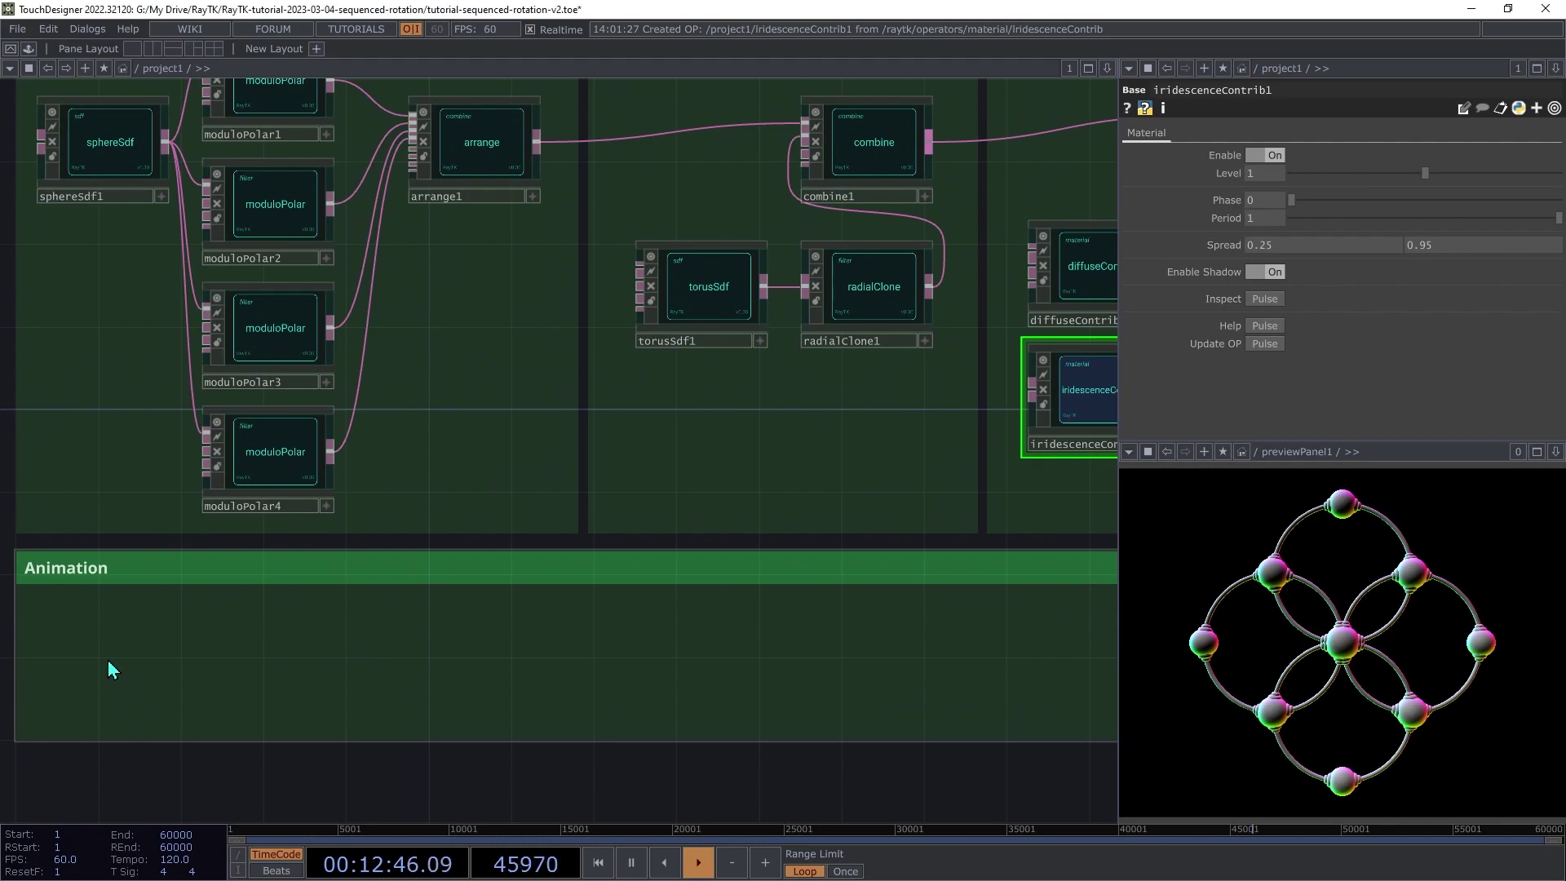
Step: Create lfo1 in the Animation box with a Pulse waveform at frequency 0.5
key("Tab")
type("lfo")
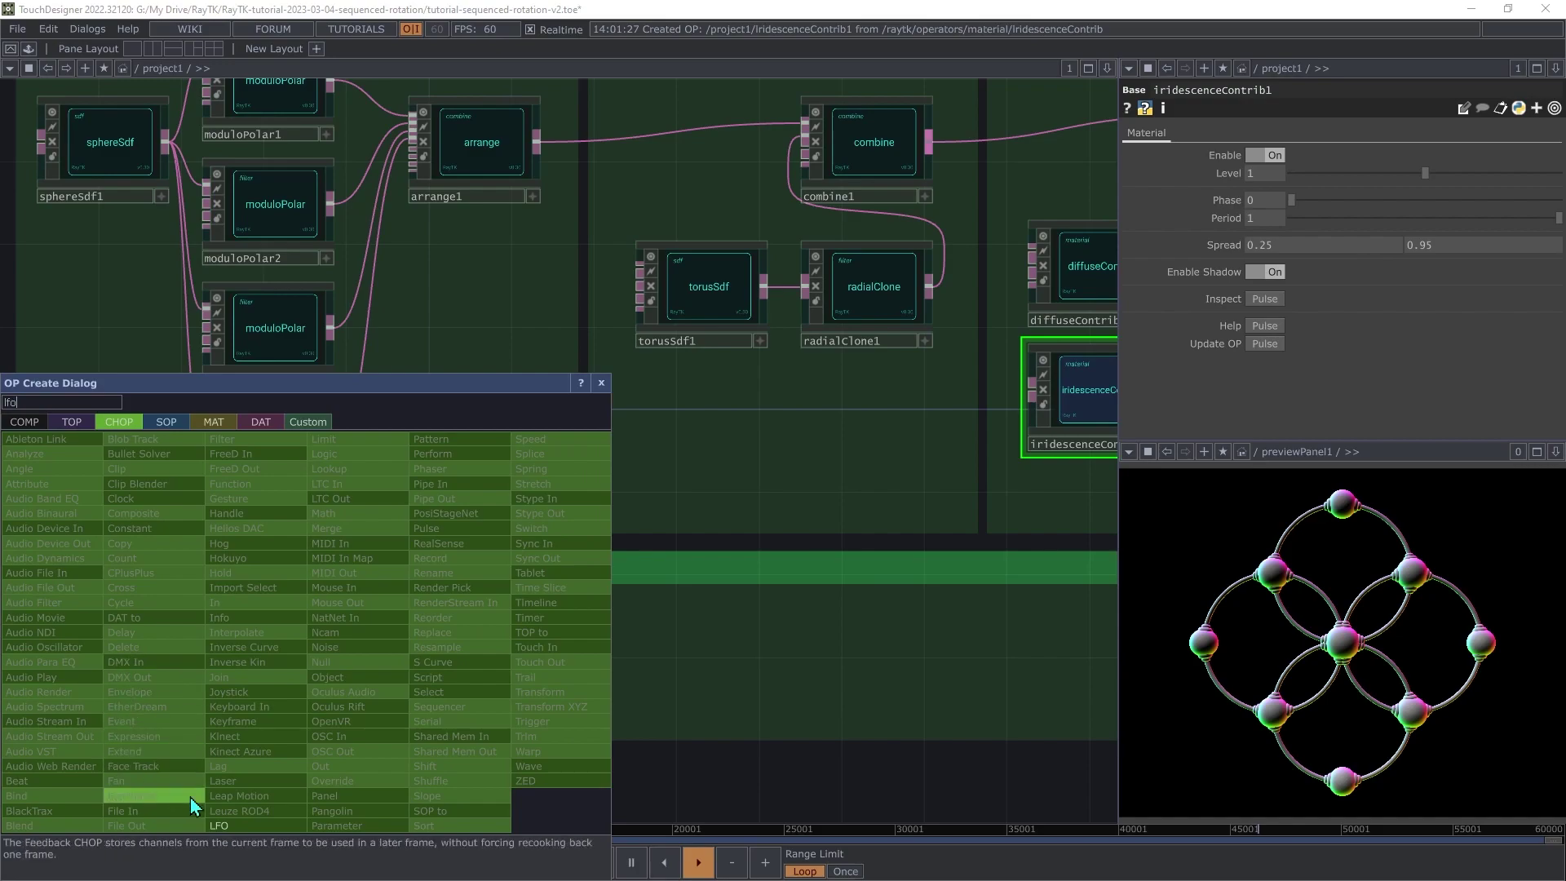
left_click(218, 826)
left_click(106, 660)
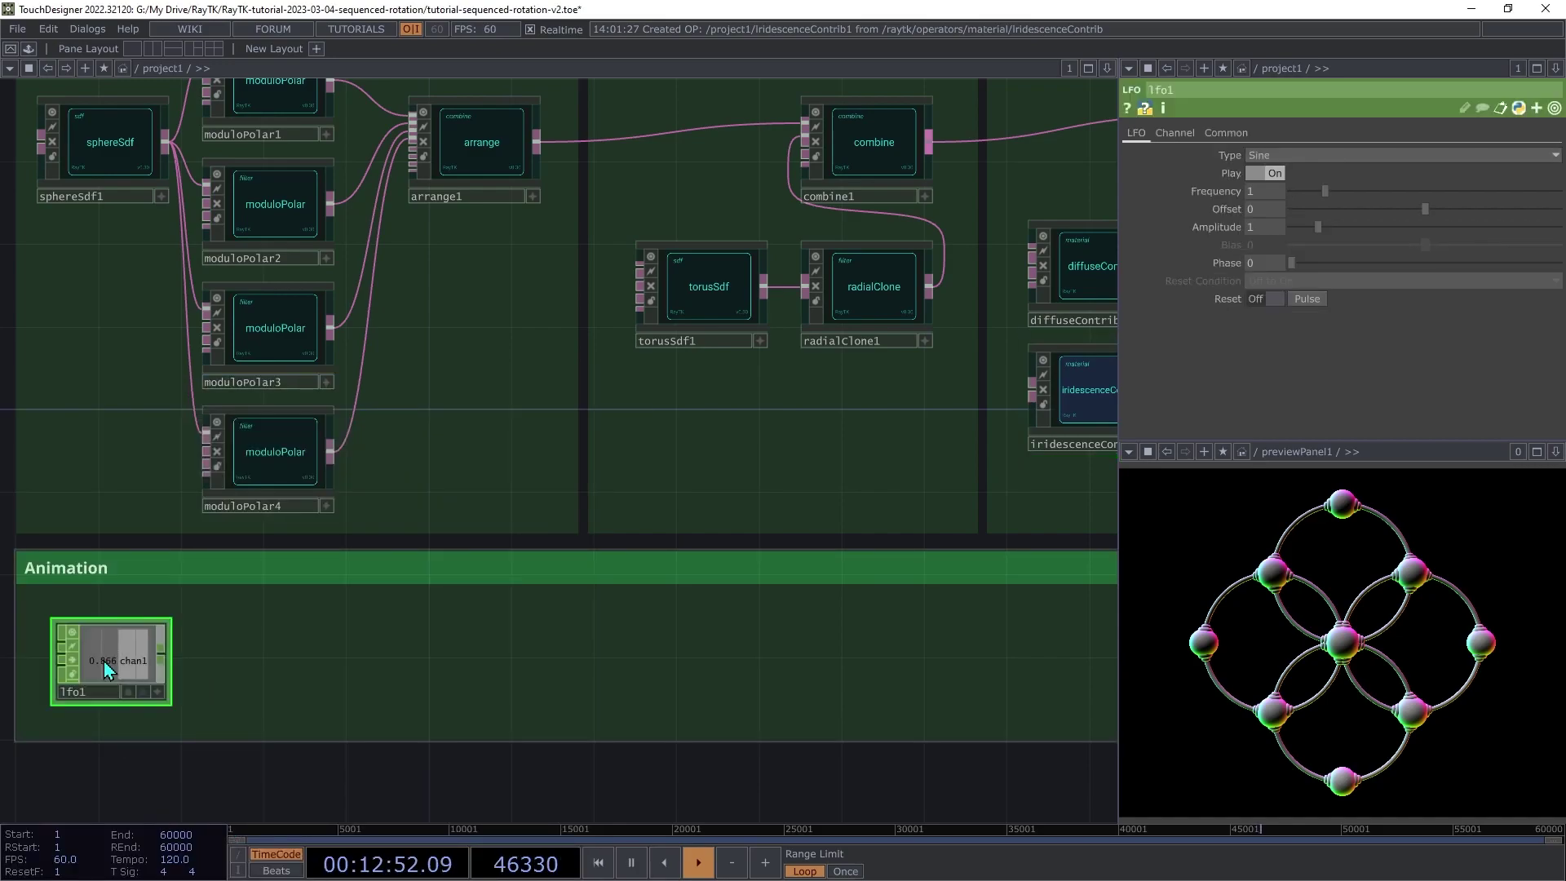
left_click(1345, 155)
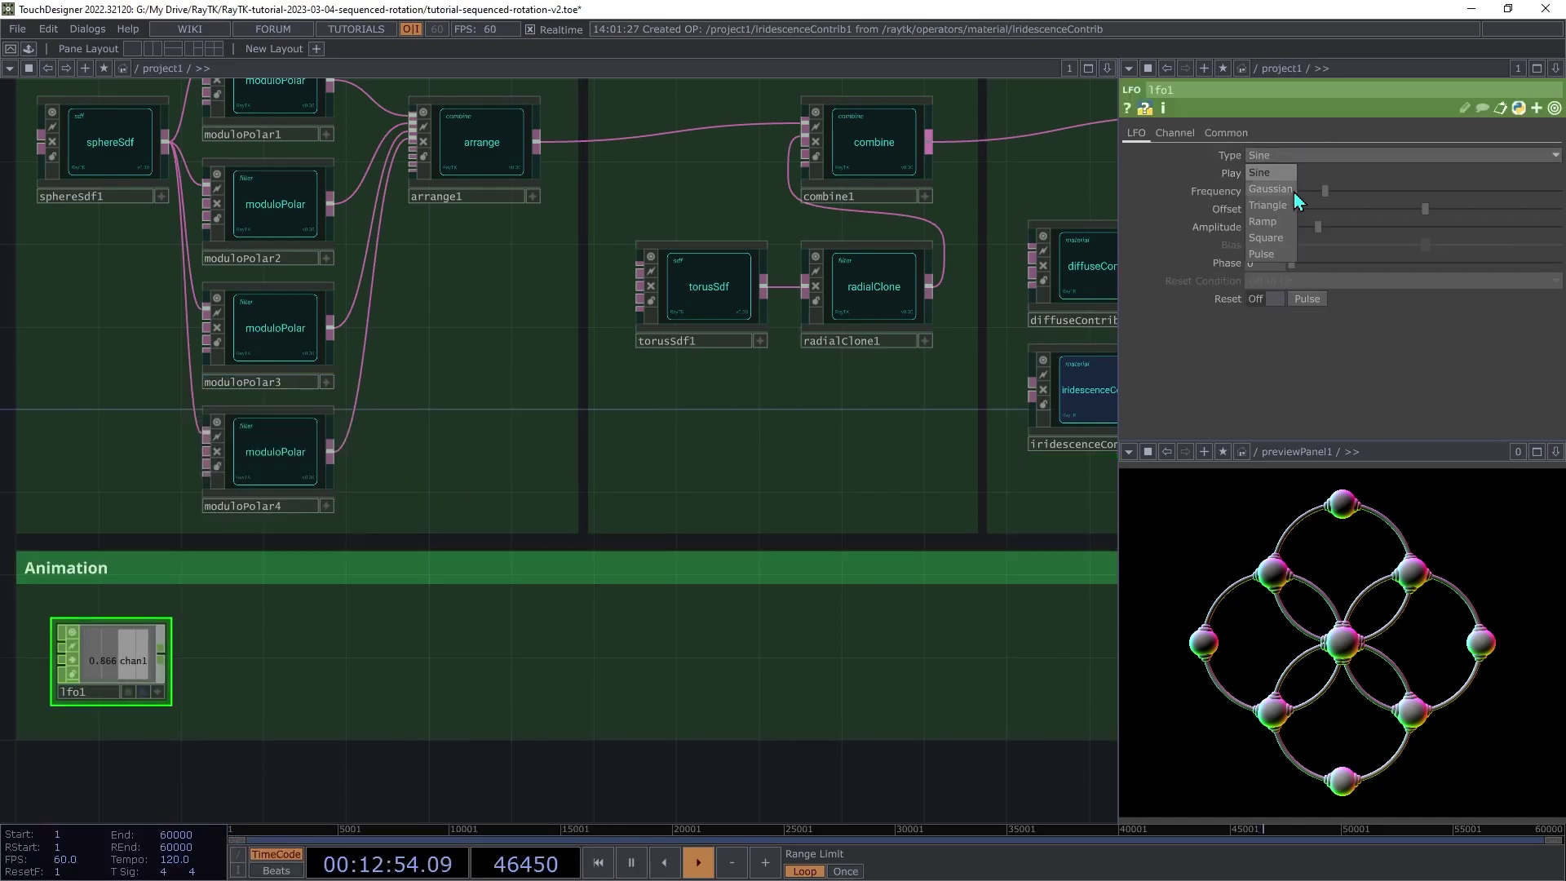
left_click(1266, 254)
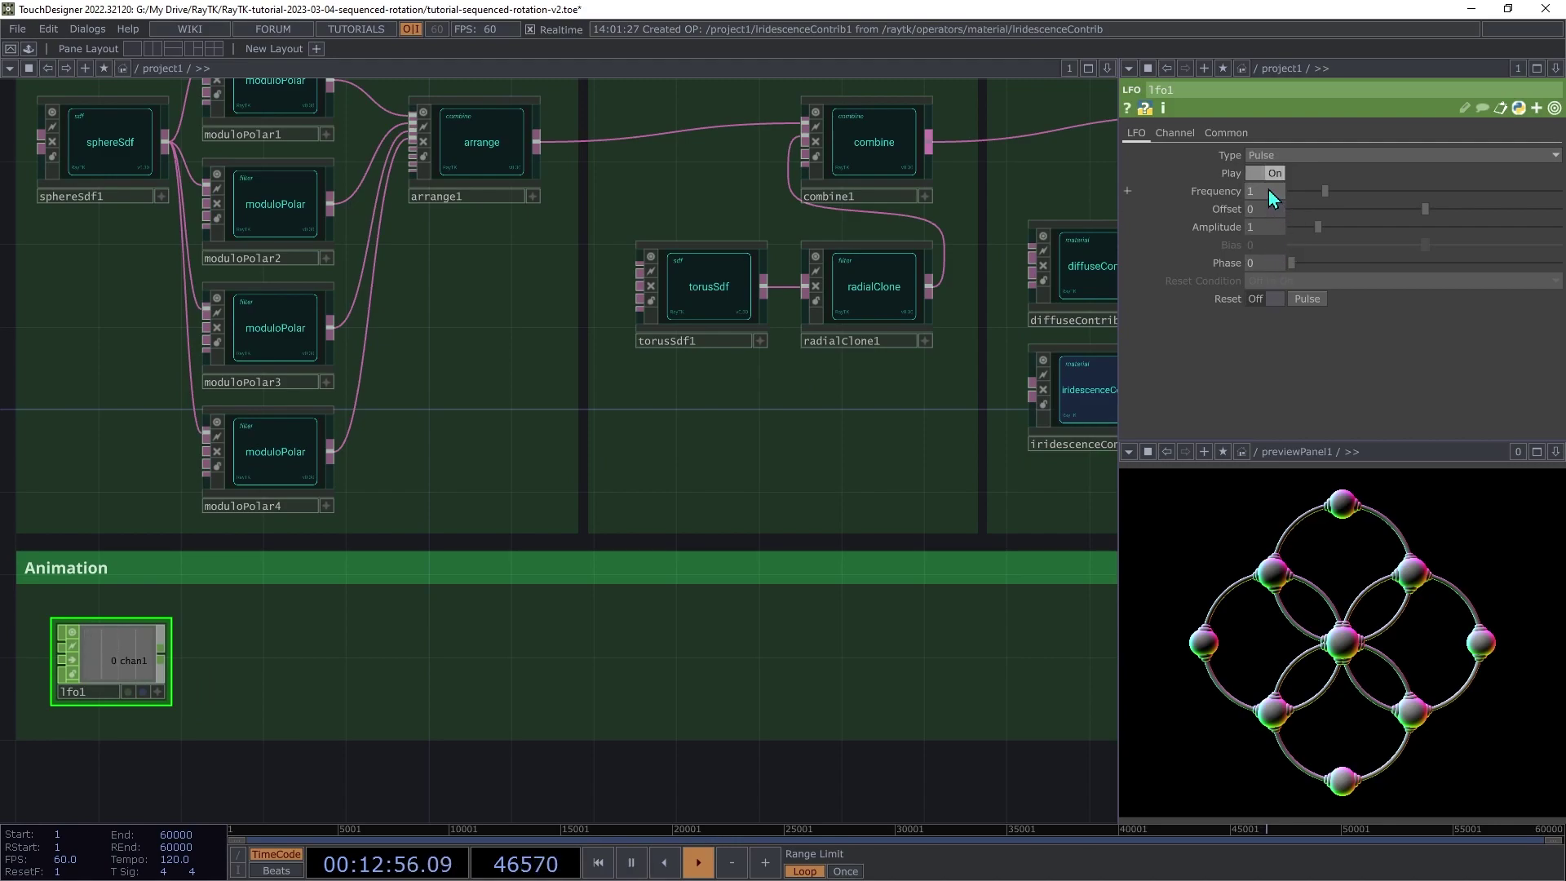
mouse_move(1269, 189)
middle_mouse_down()
mouse_move(1248, 176)
mouse_move(1283, 173)
middle_mouse_up()
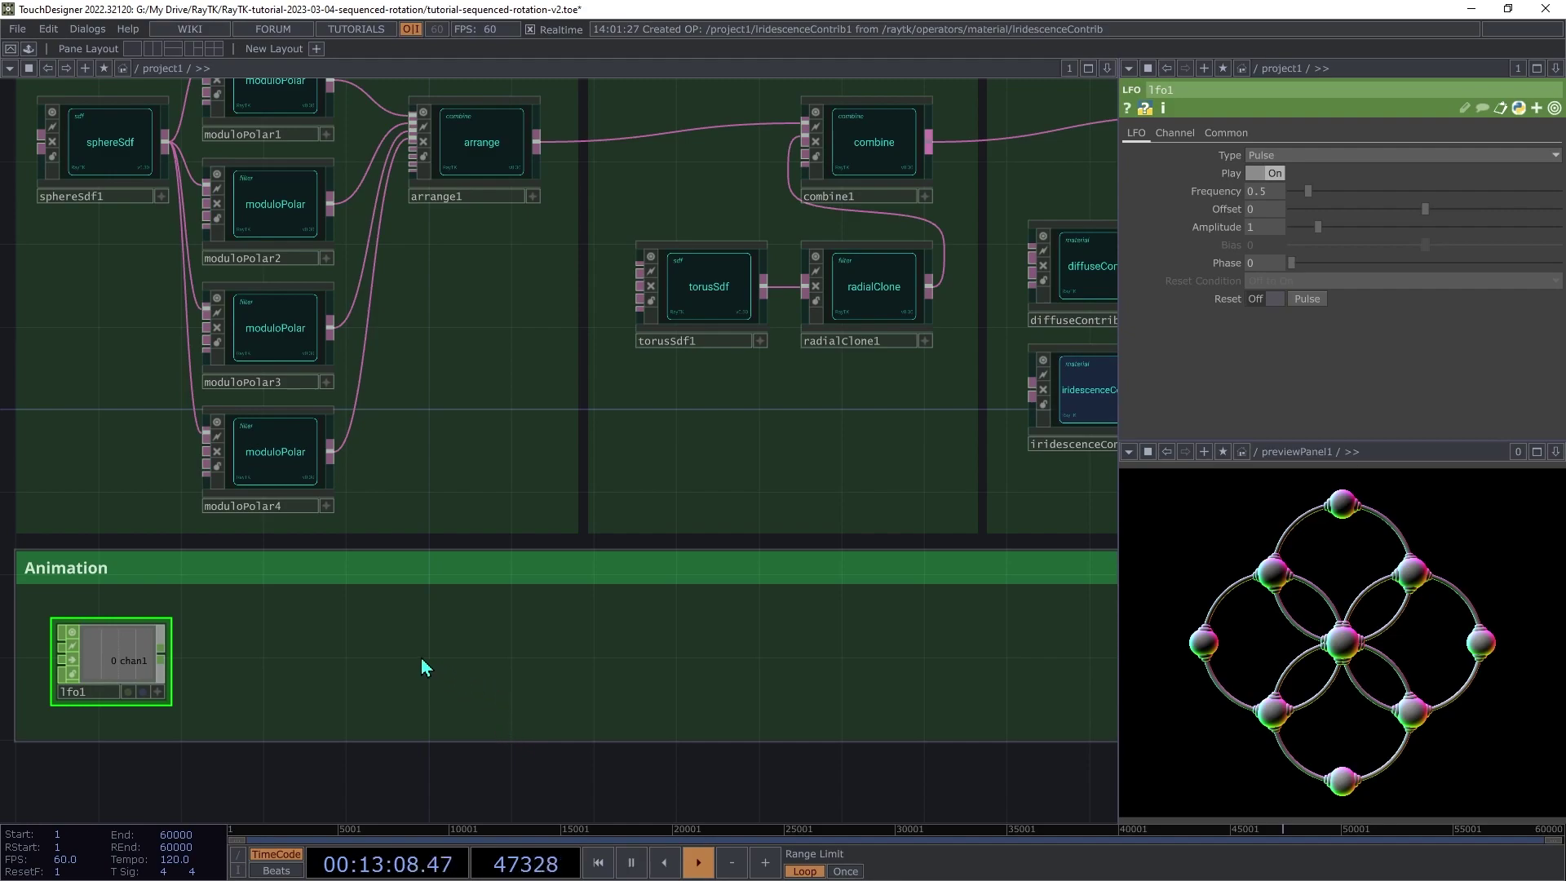
Step: Add a Count CHOP, count1, wired after lfo1
key("Tab")
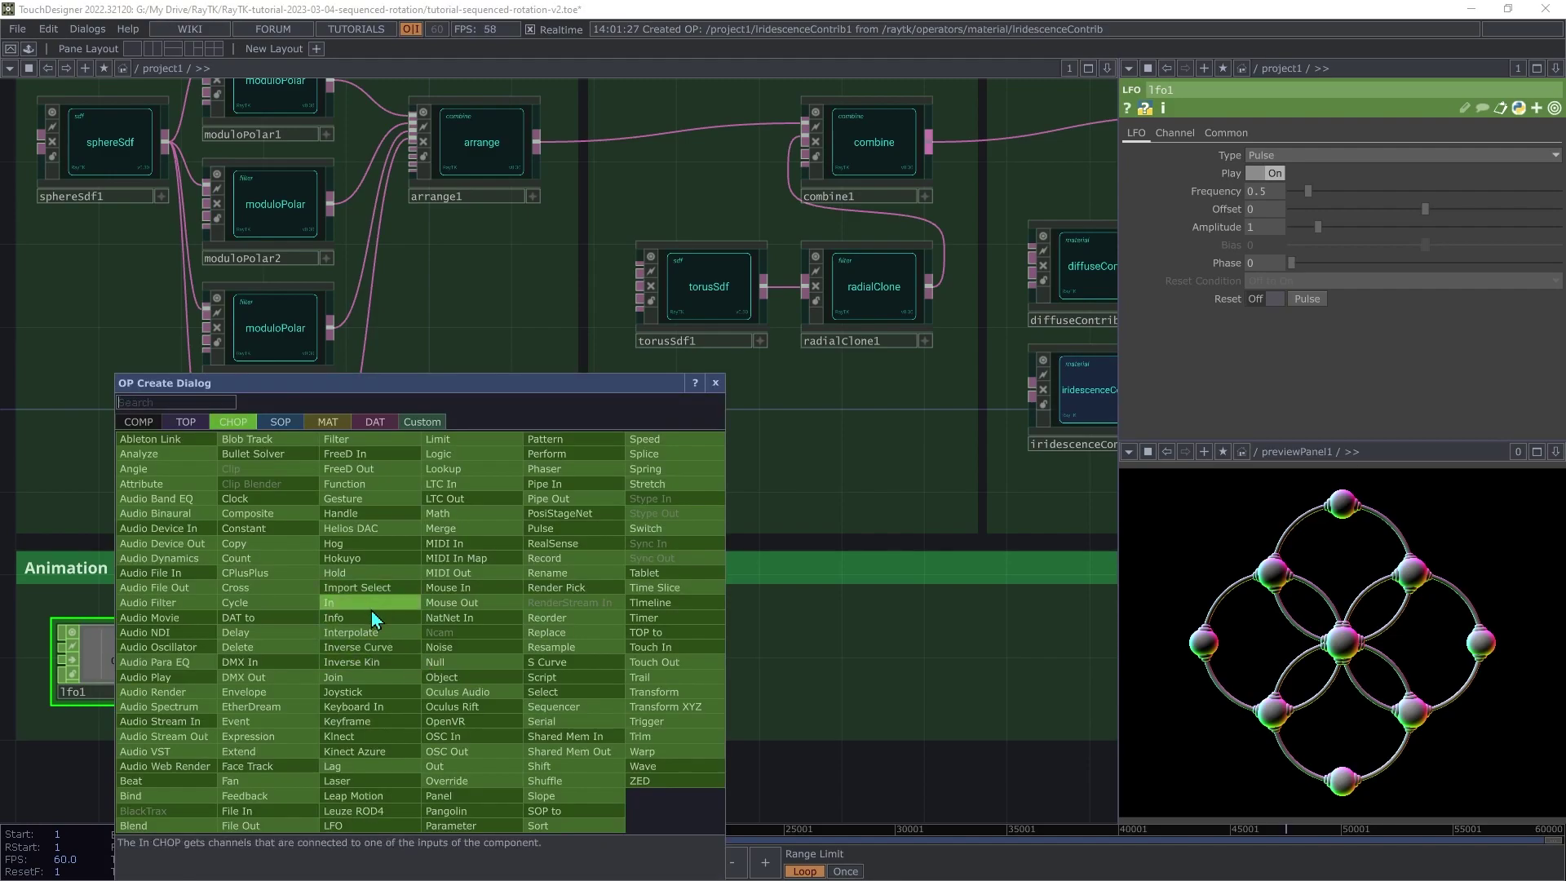
type("coun")
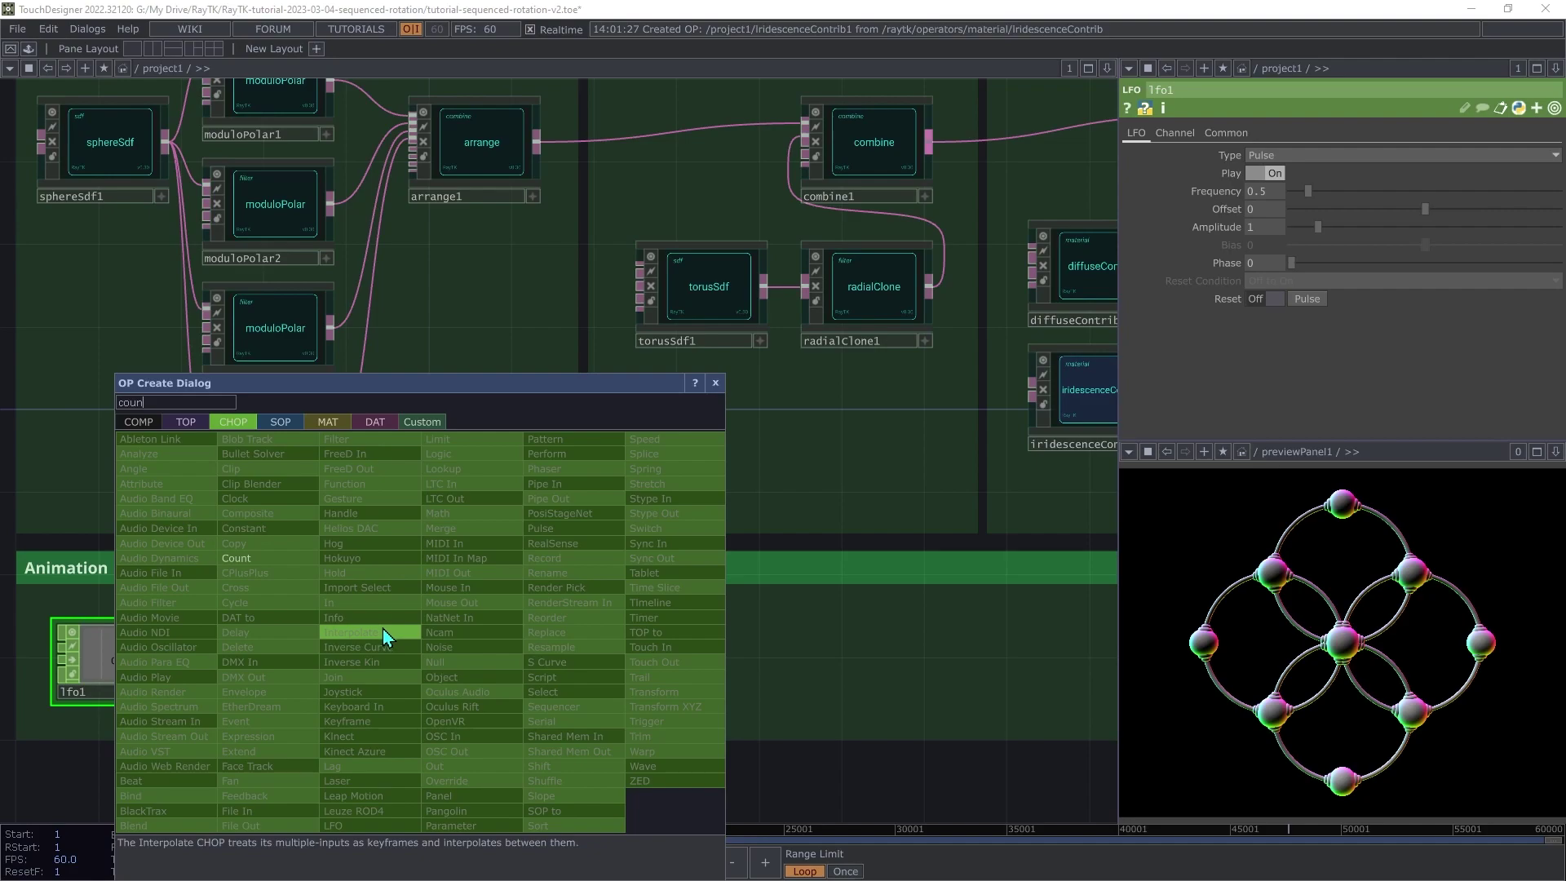
left_click(275, 560)
left_click(274, 657)
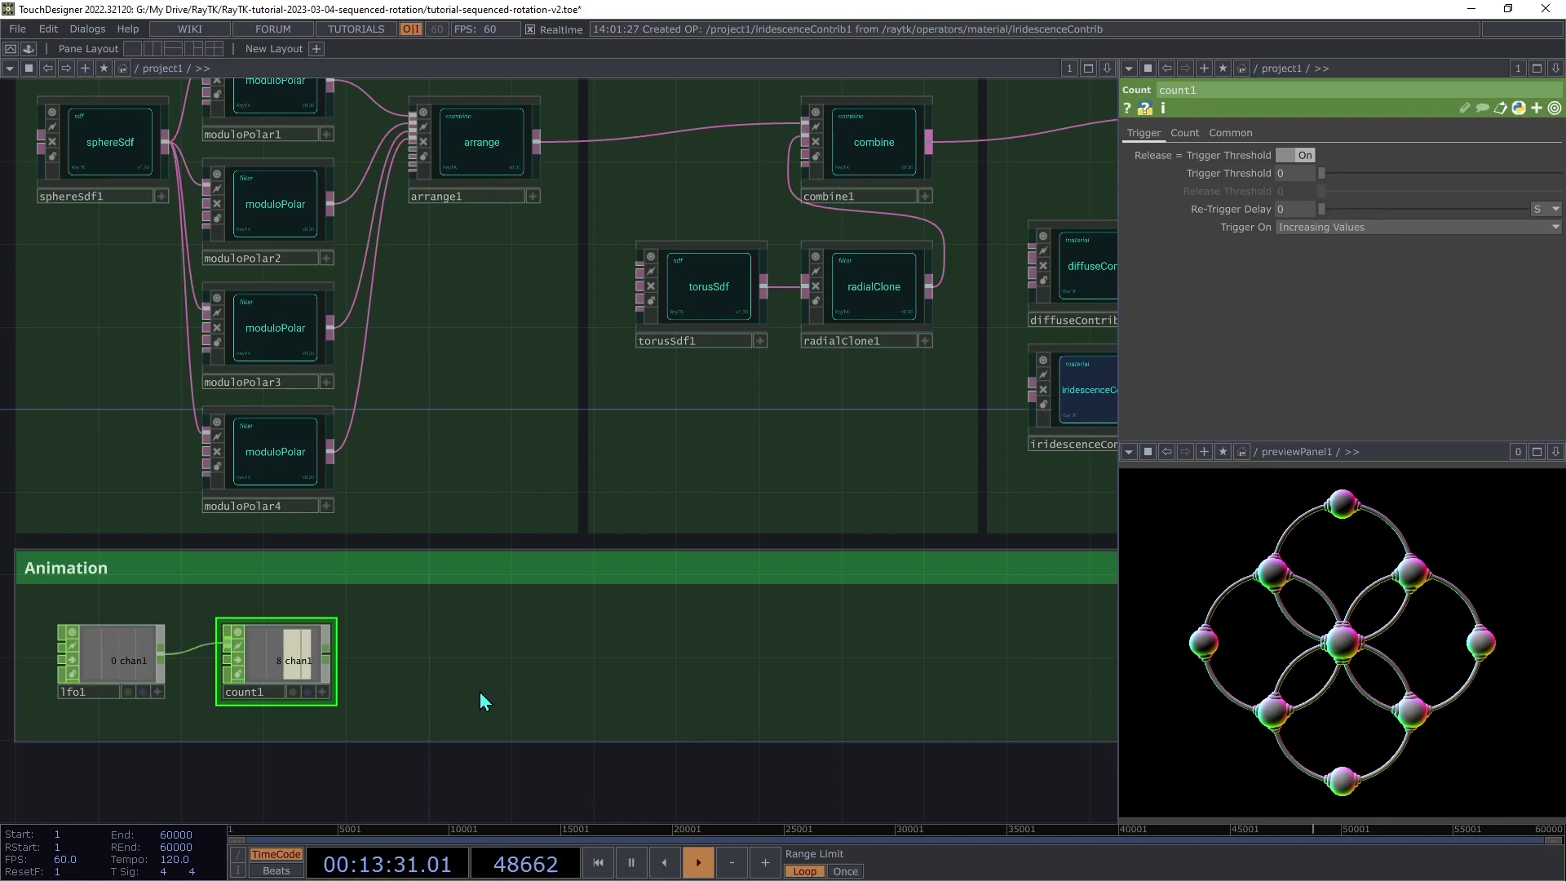
Step: Add fan1 after count1 with Channel Names r[1-4] and Outside Range set to Loop Index
key("Tab")
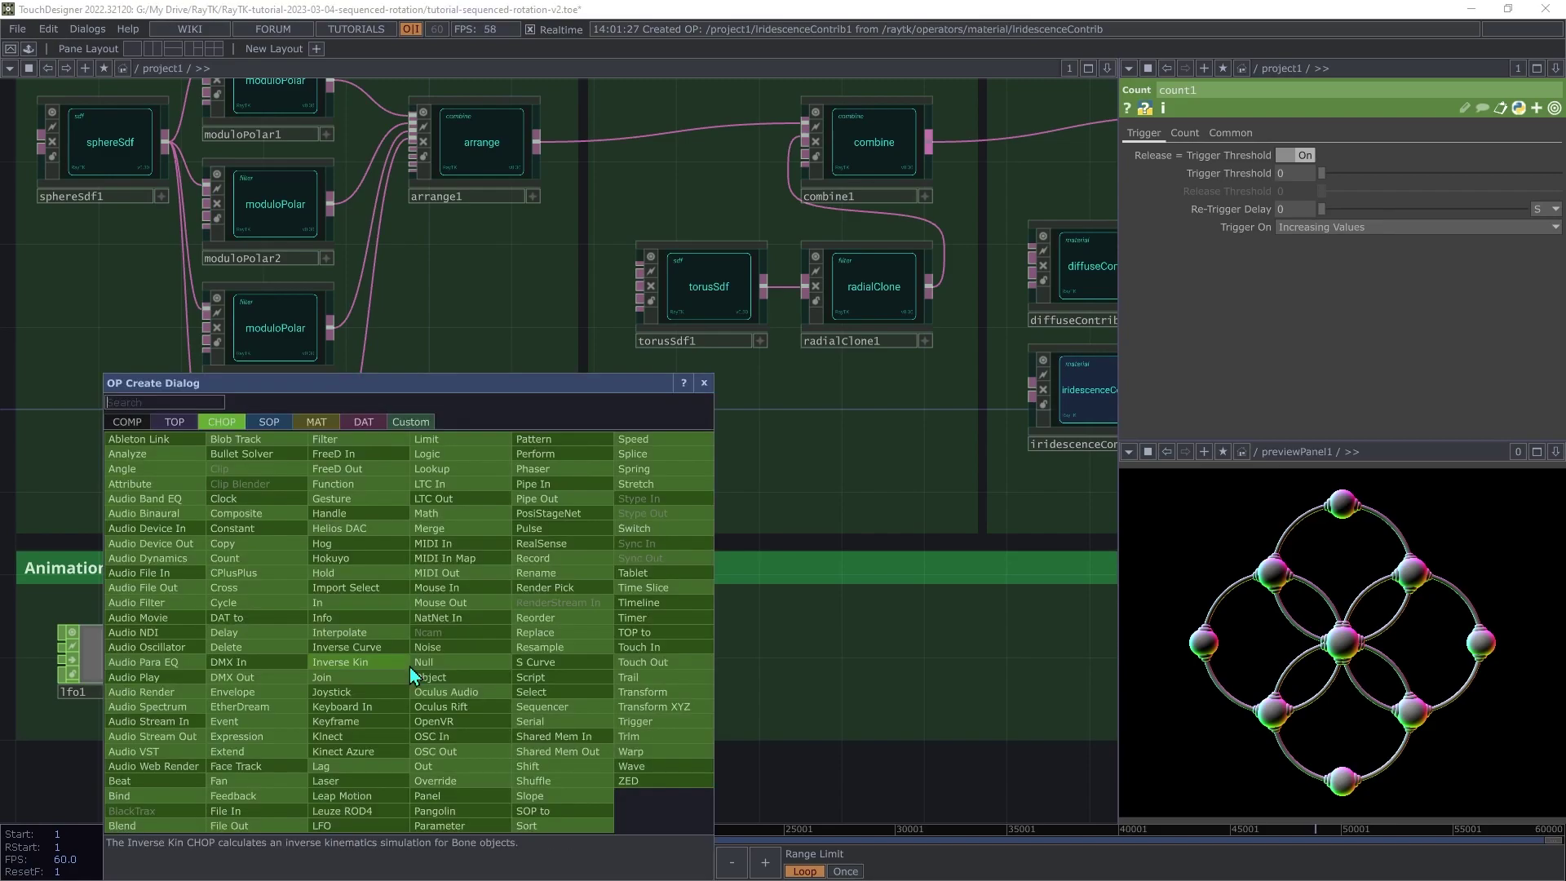
type("fa")
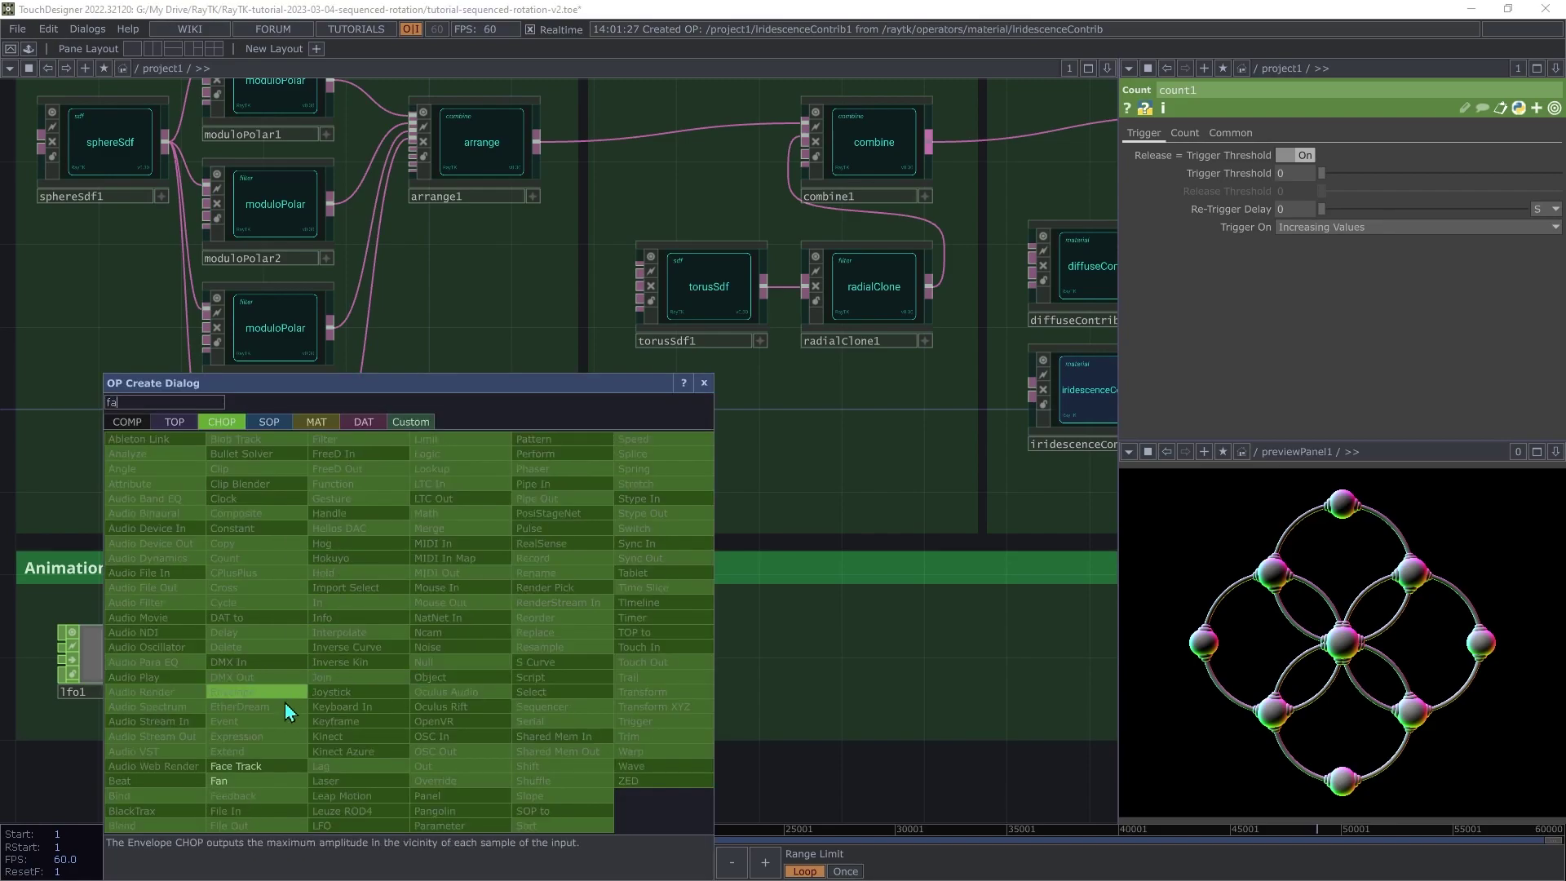
left_click(218, 783)
left_click(438, 664)
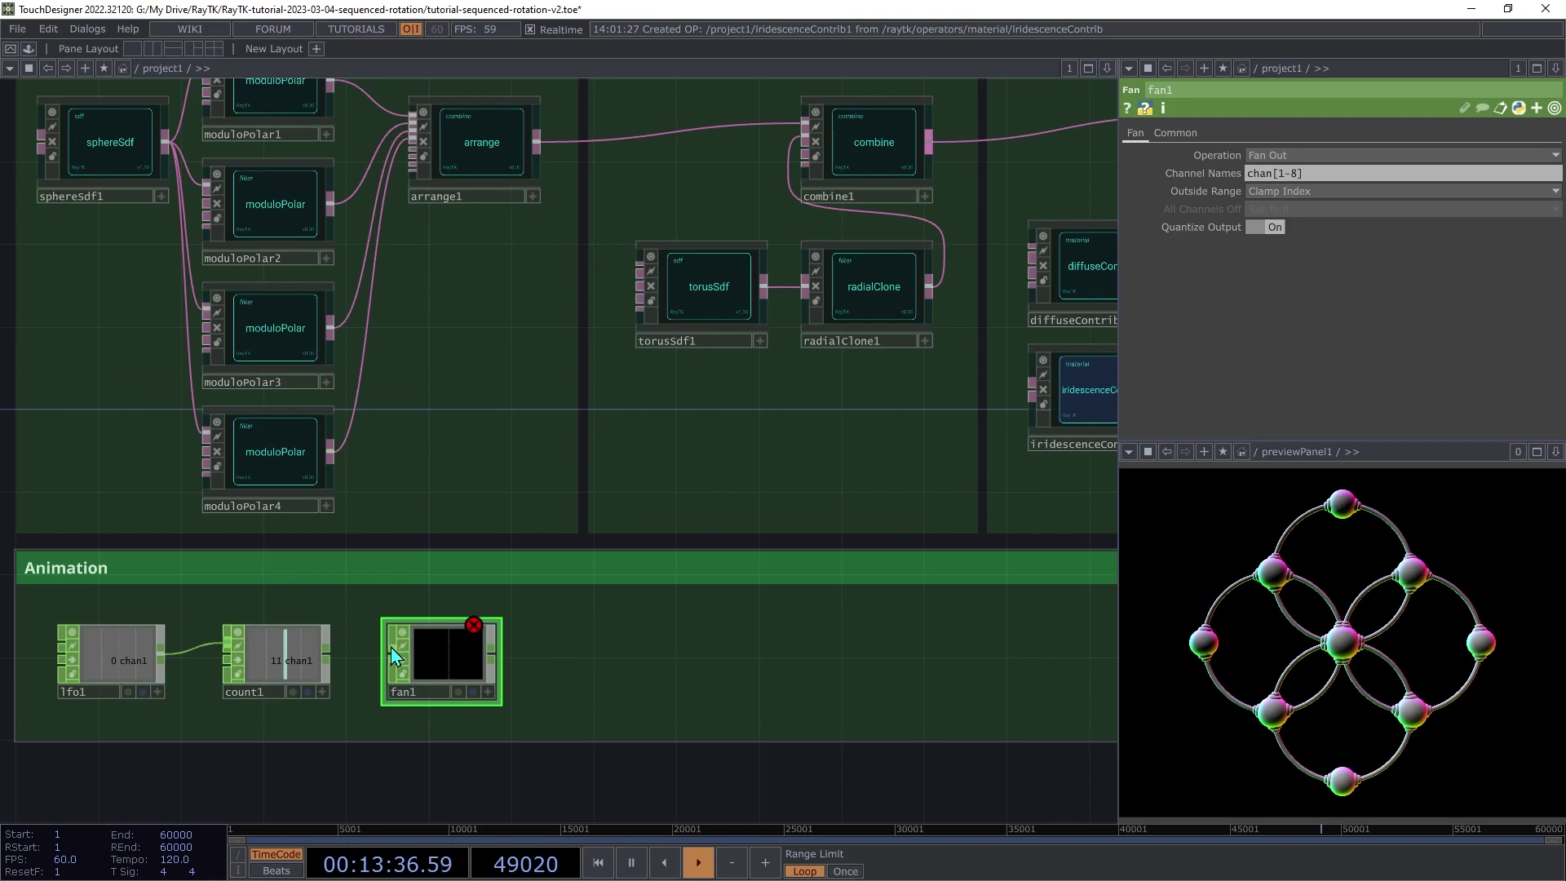
left_click_drag(393, 654, 327, 653)
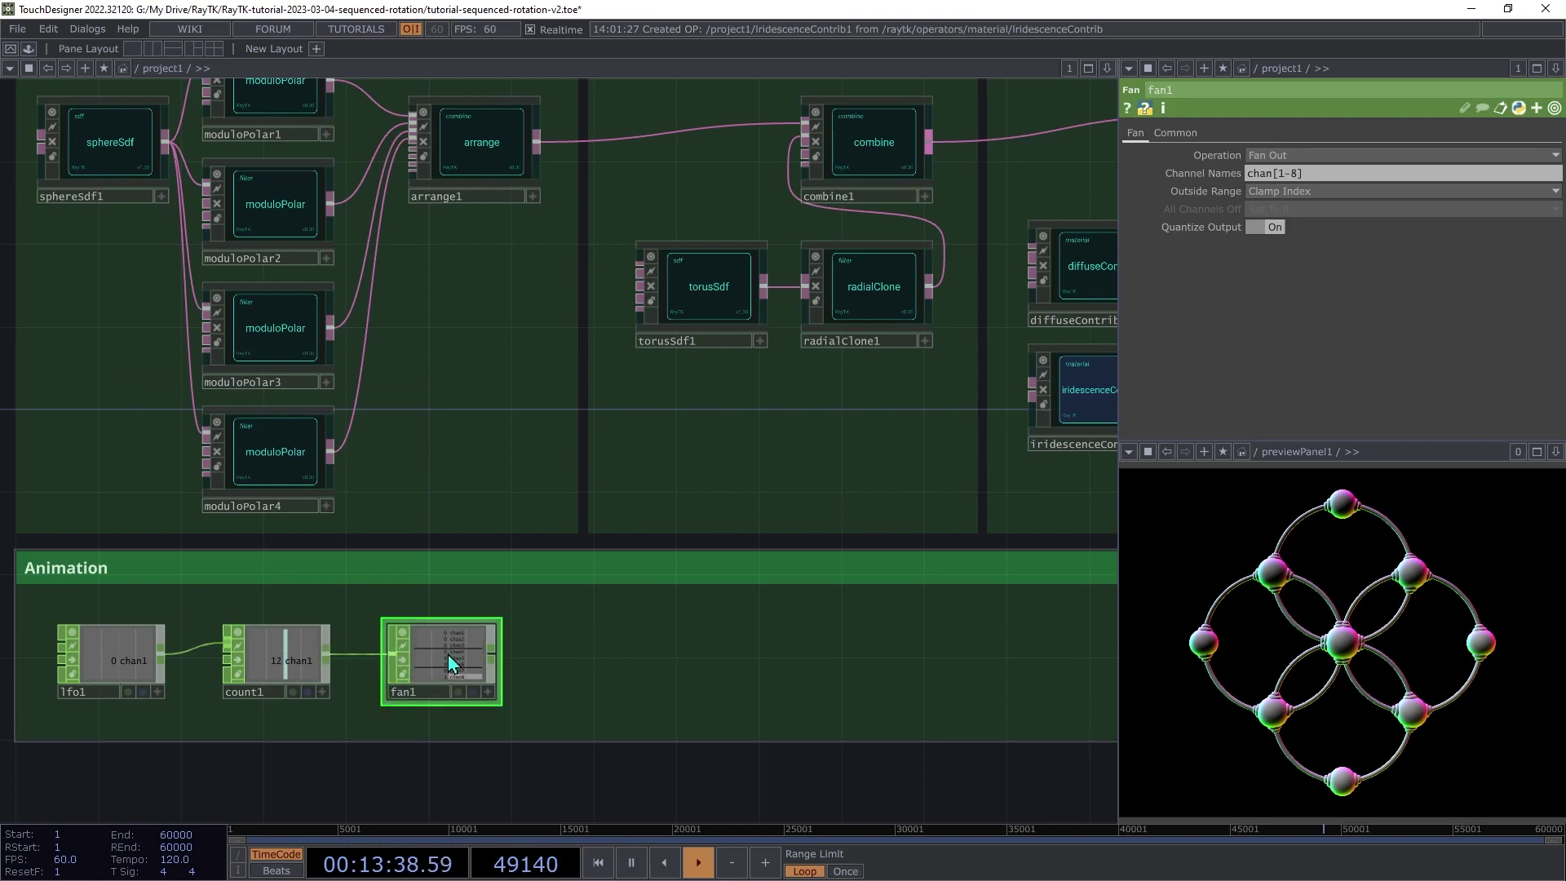
left_click(1291, 173)
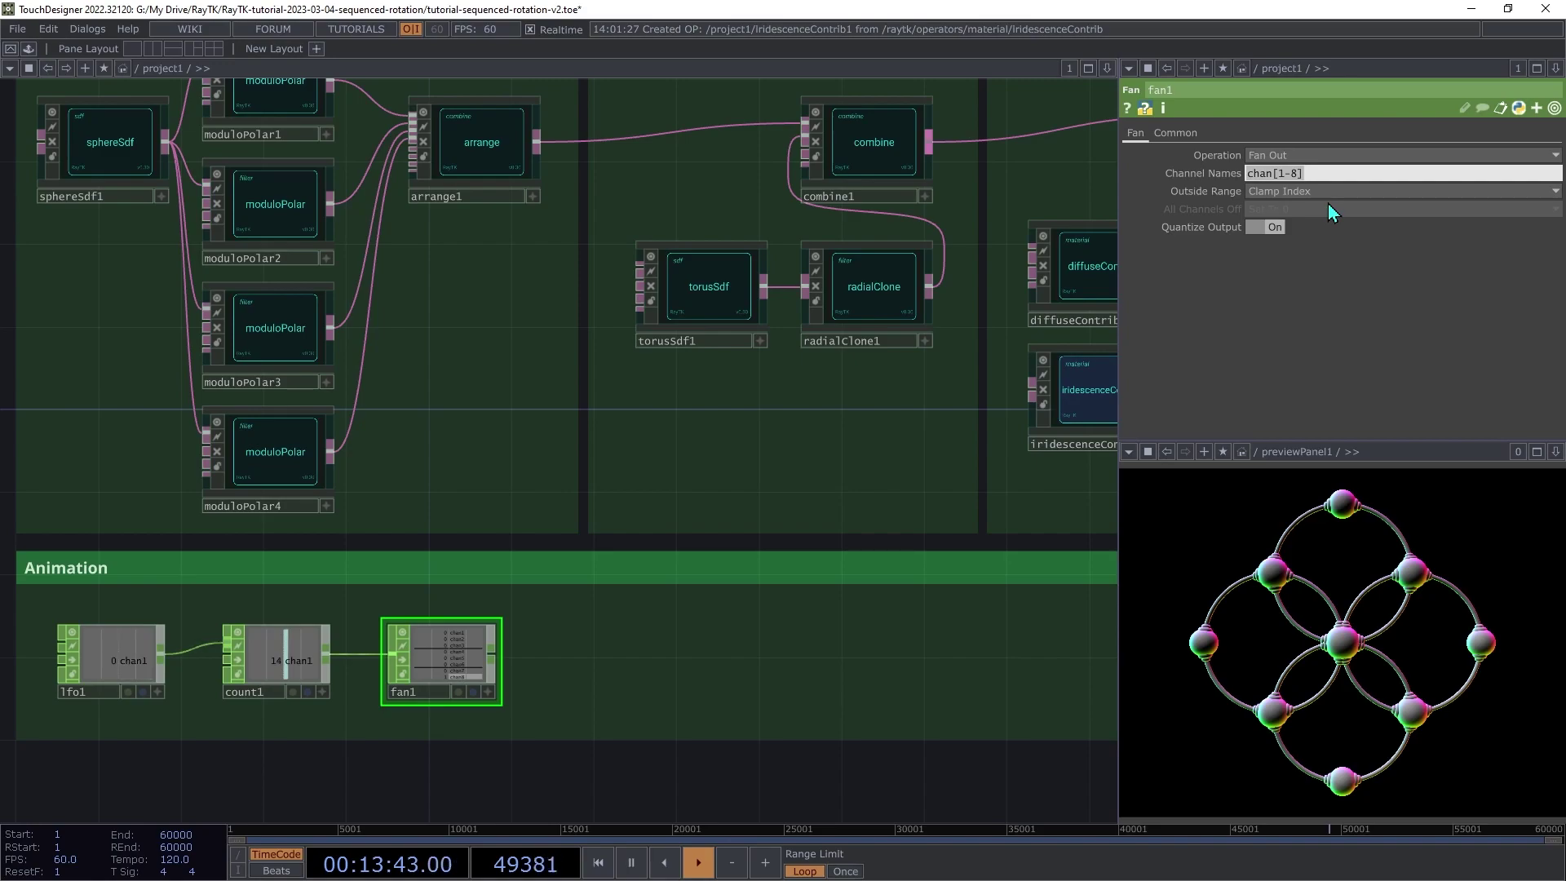
type("r[")
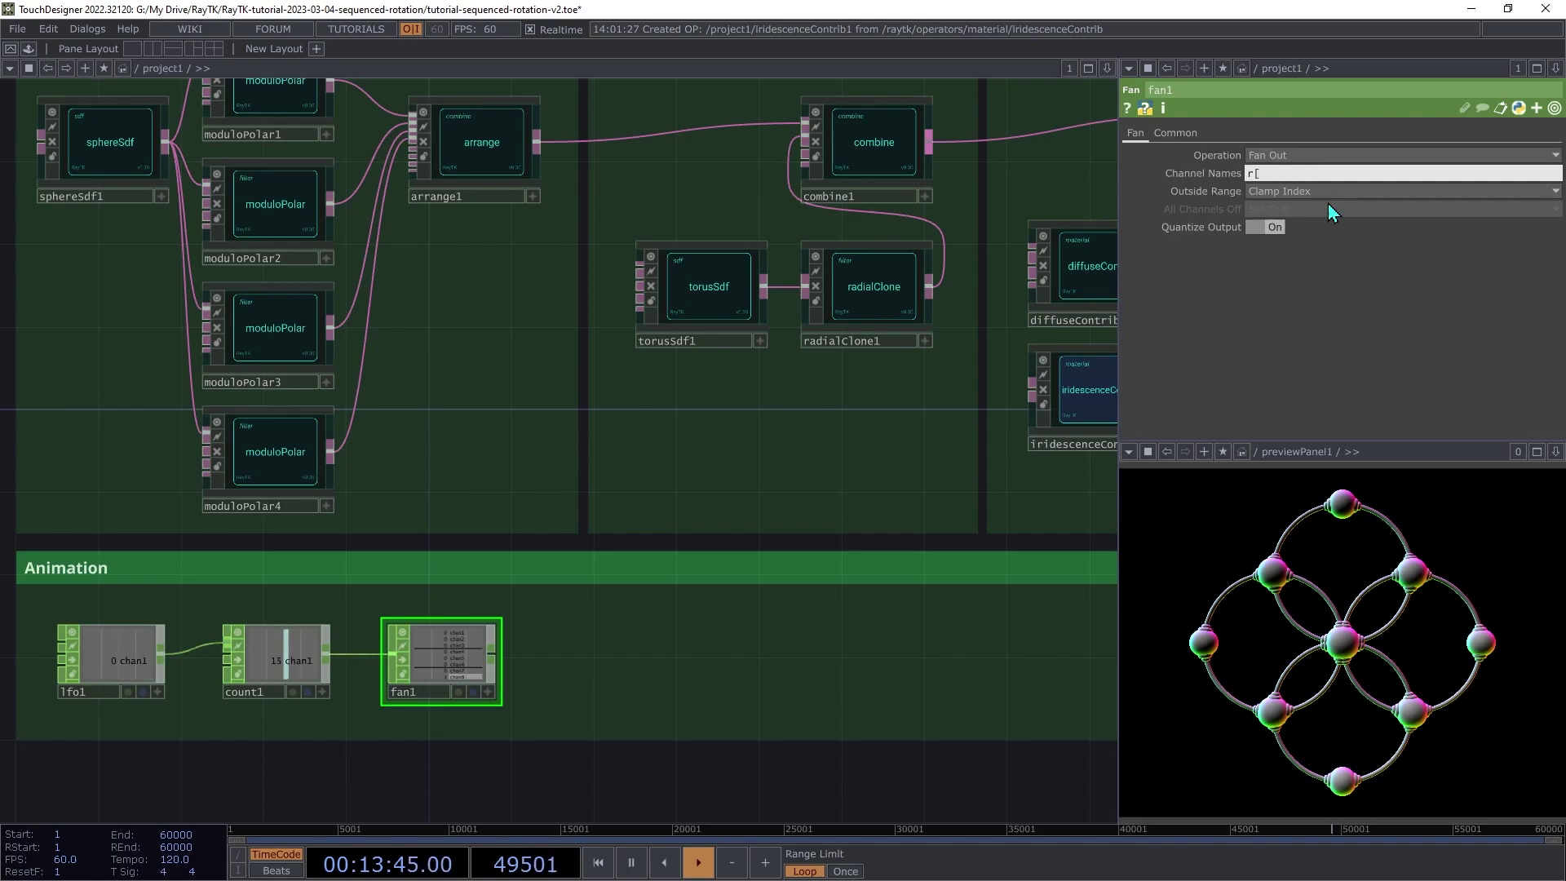
type("1-4]")
key("Return")
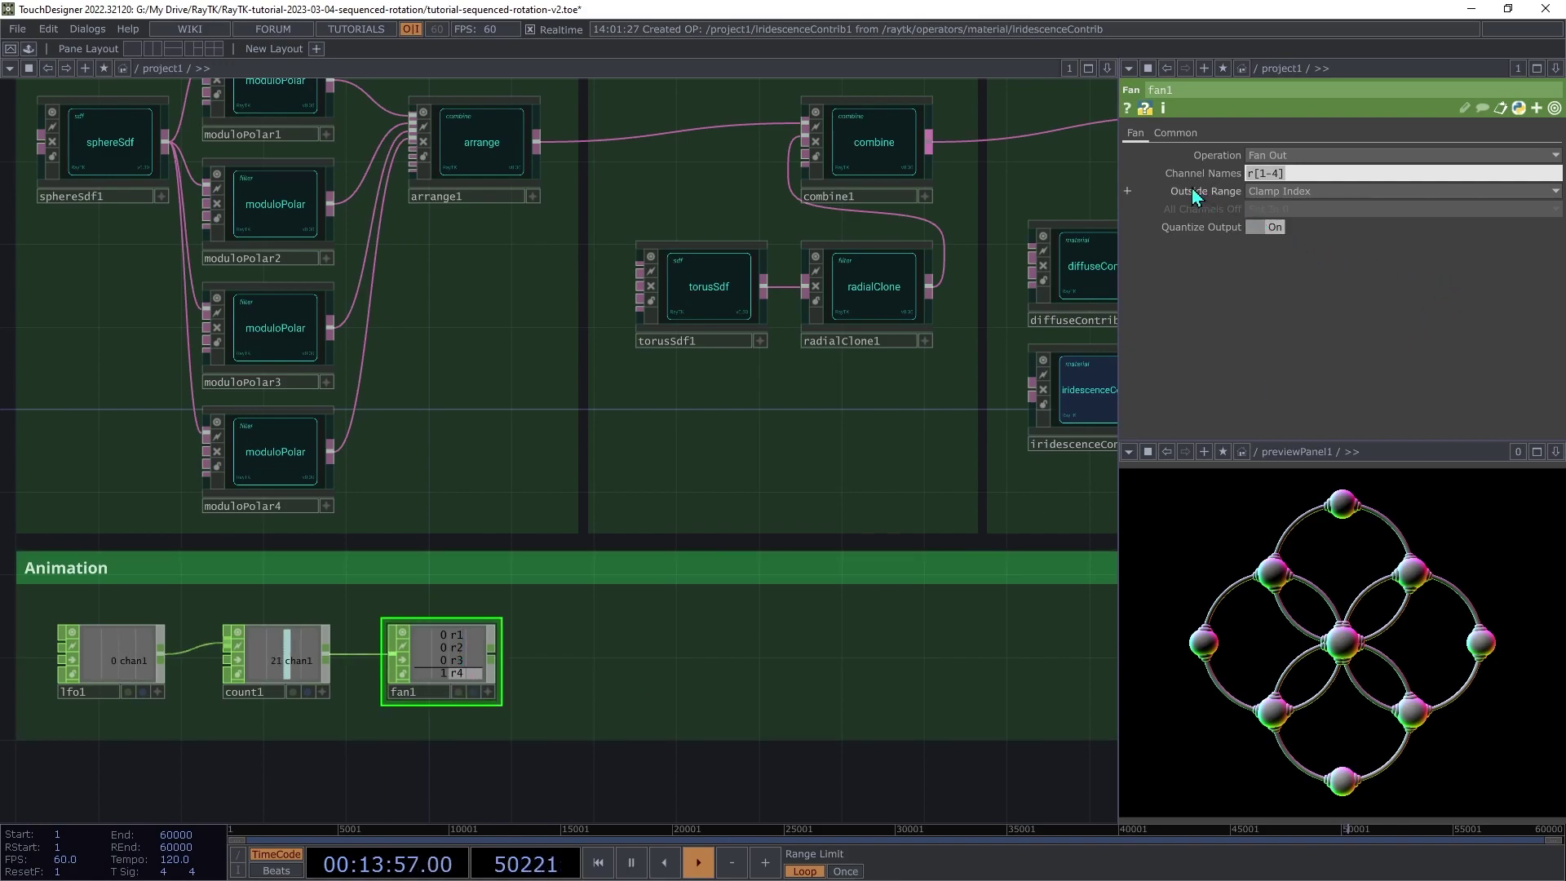
left_click(1295, 191)
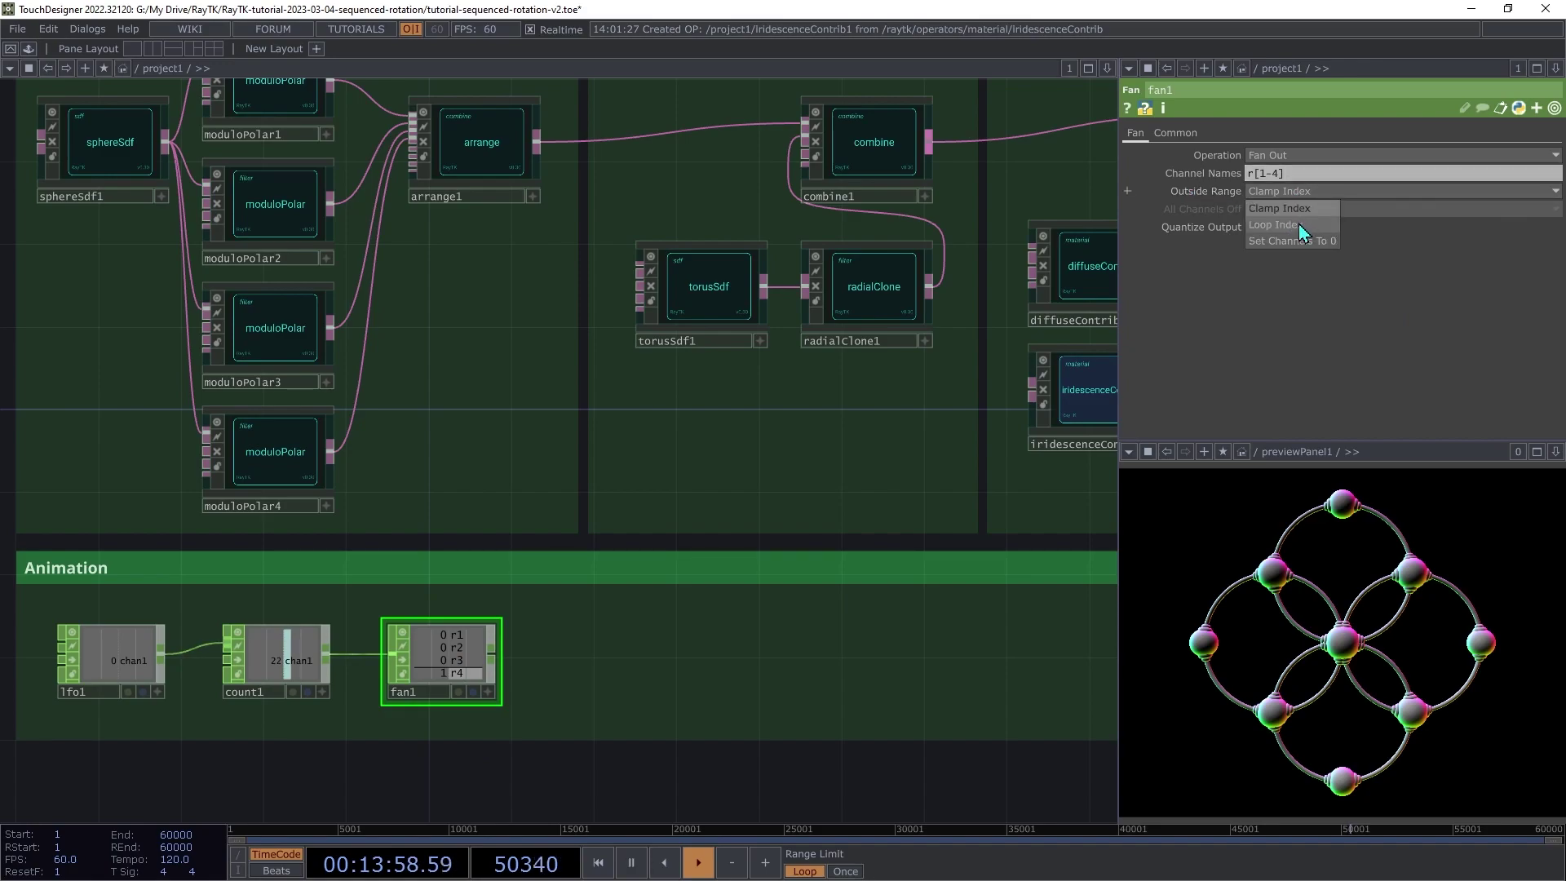
left_click(1299, 223)
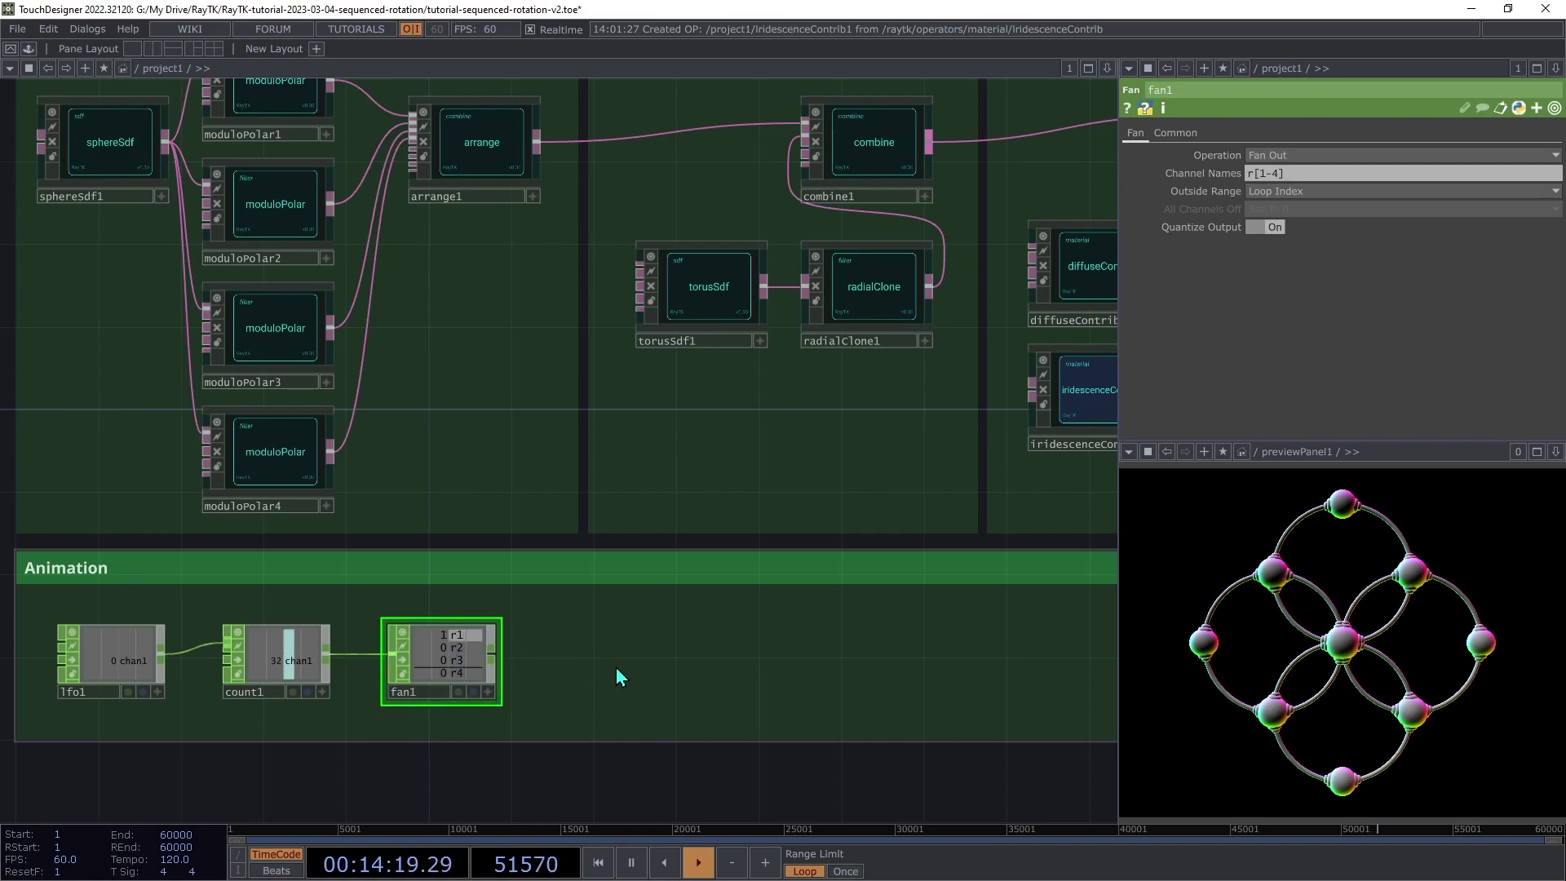
Step: Add count2 fed by fan1's r1–r4 channels
key("Tab")
type("coun")
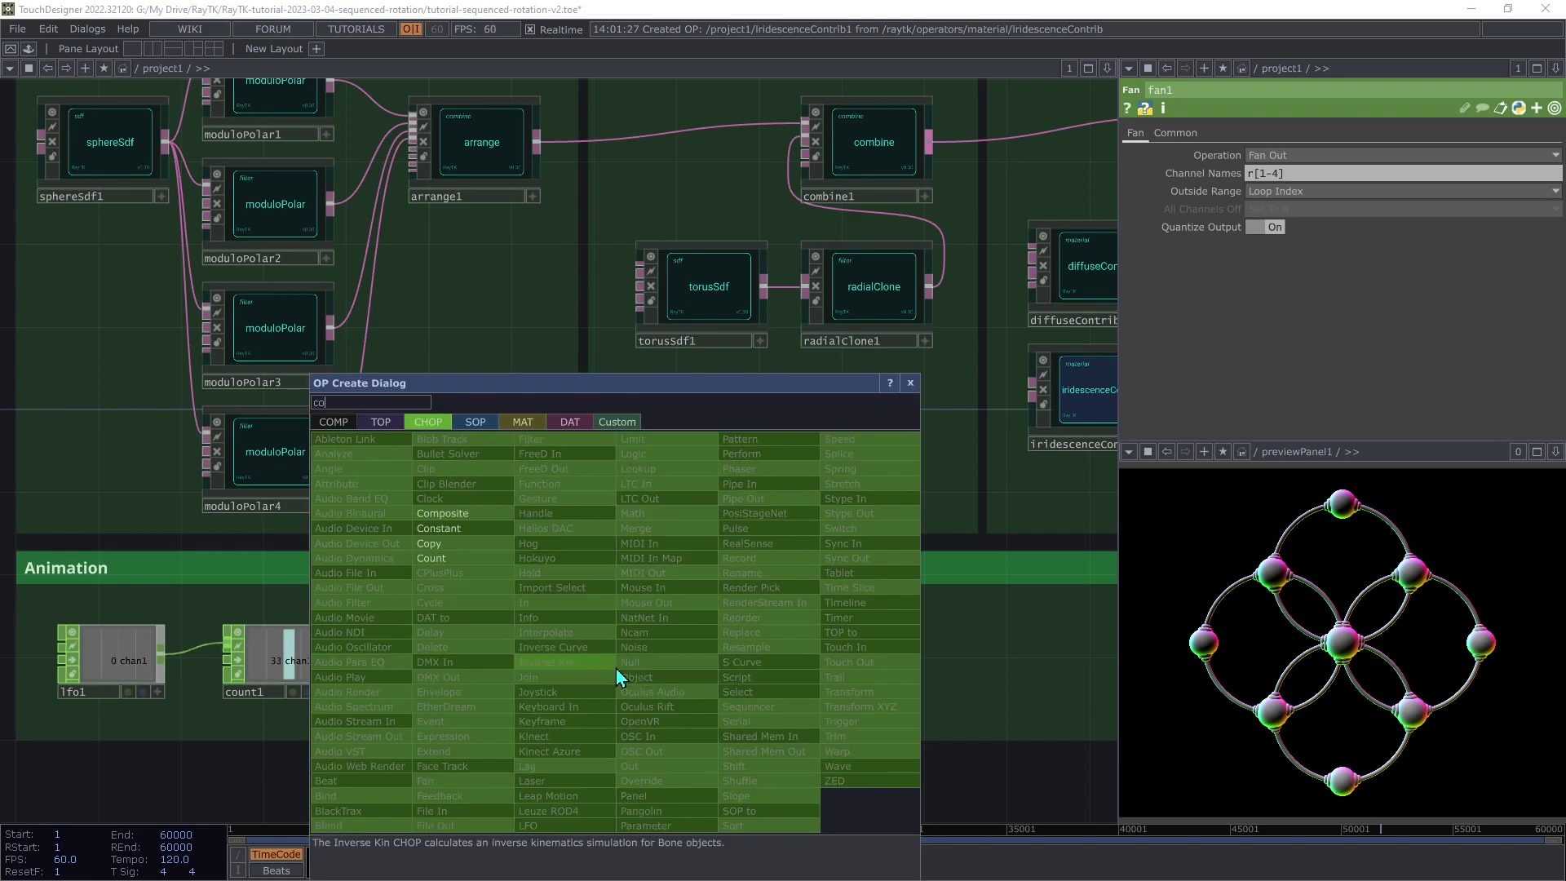
left_click(450, 561)
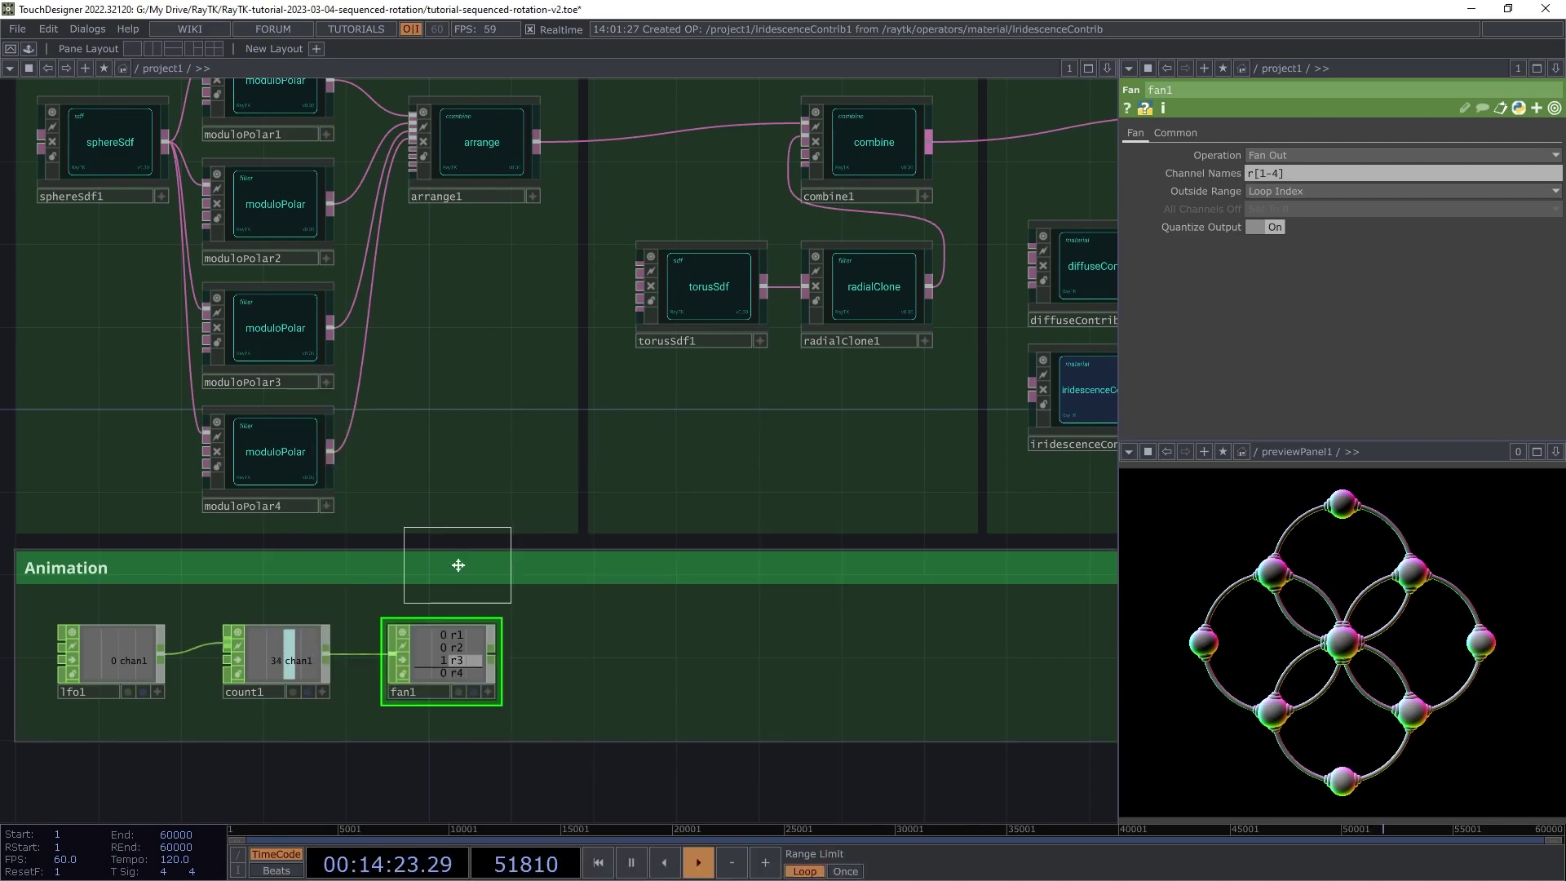
left_click(600, 663)
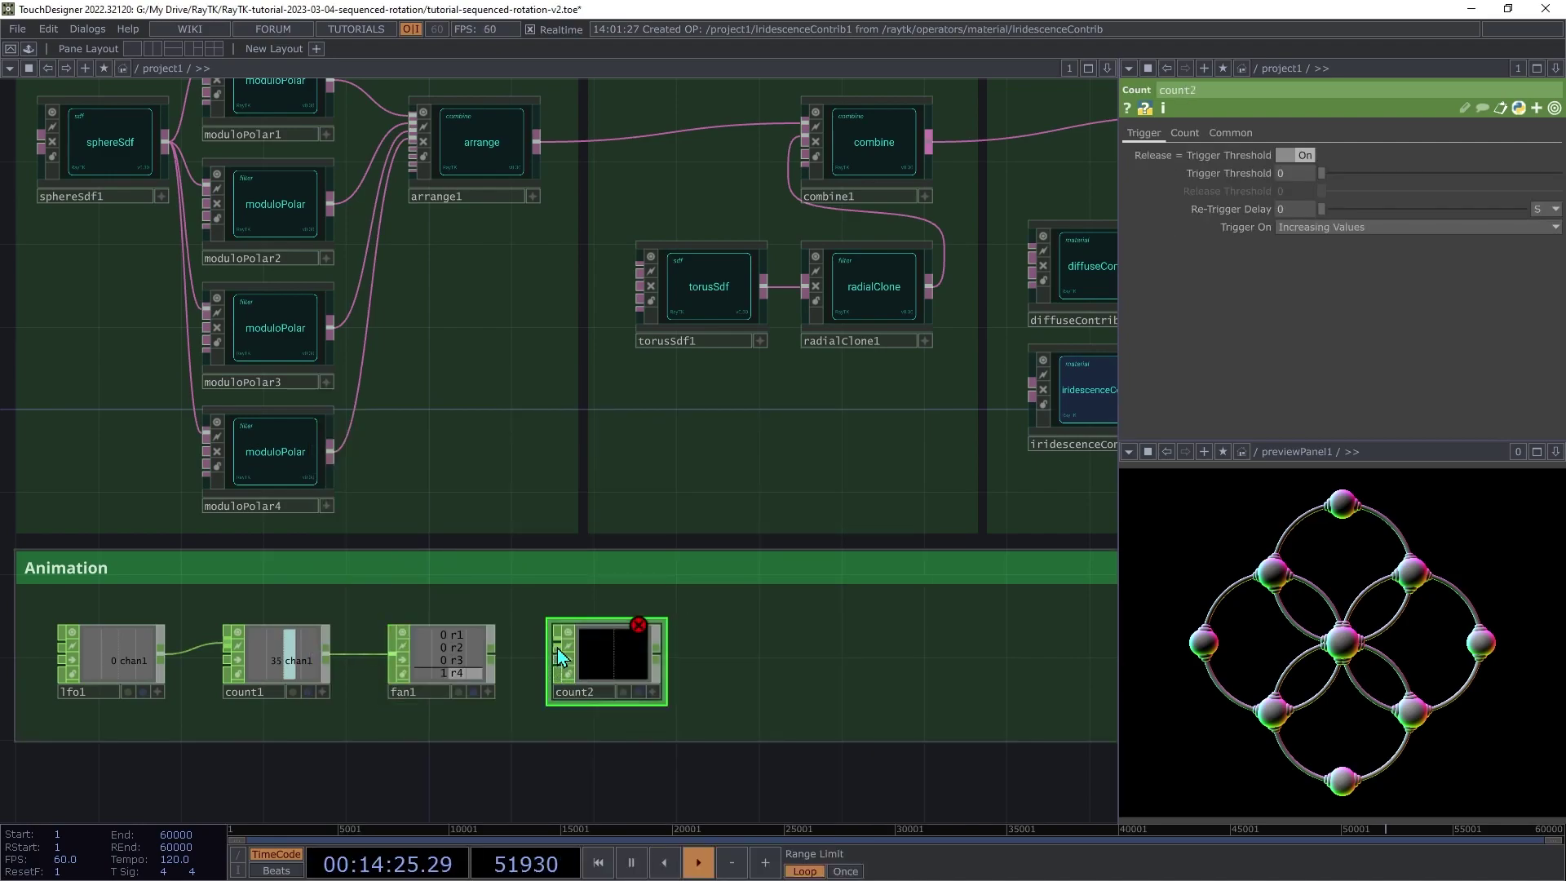
left_click_drag(556, 648, 493, 653)
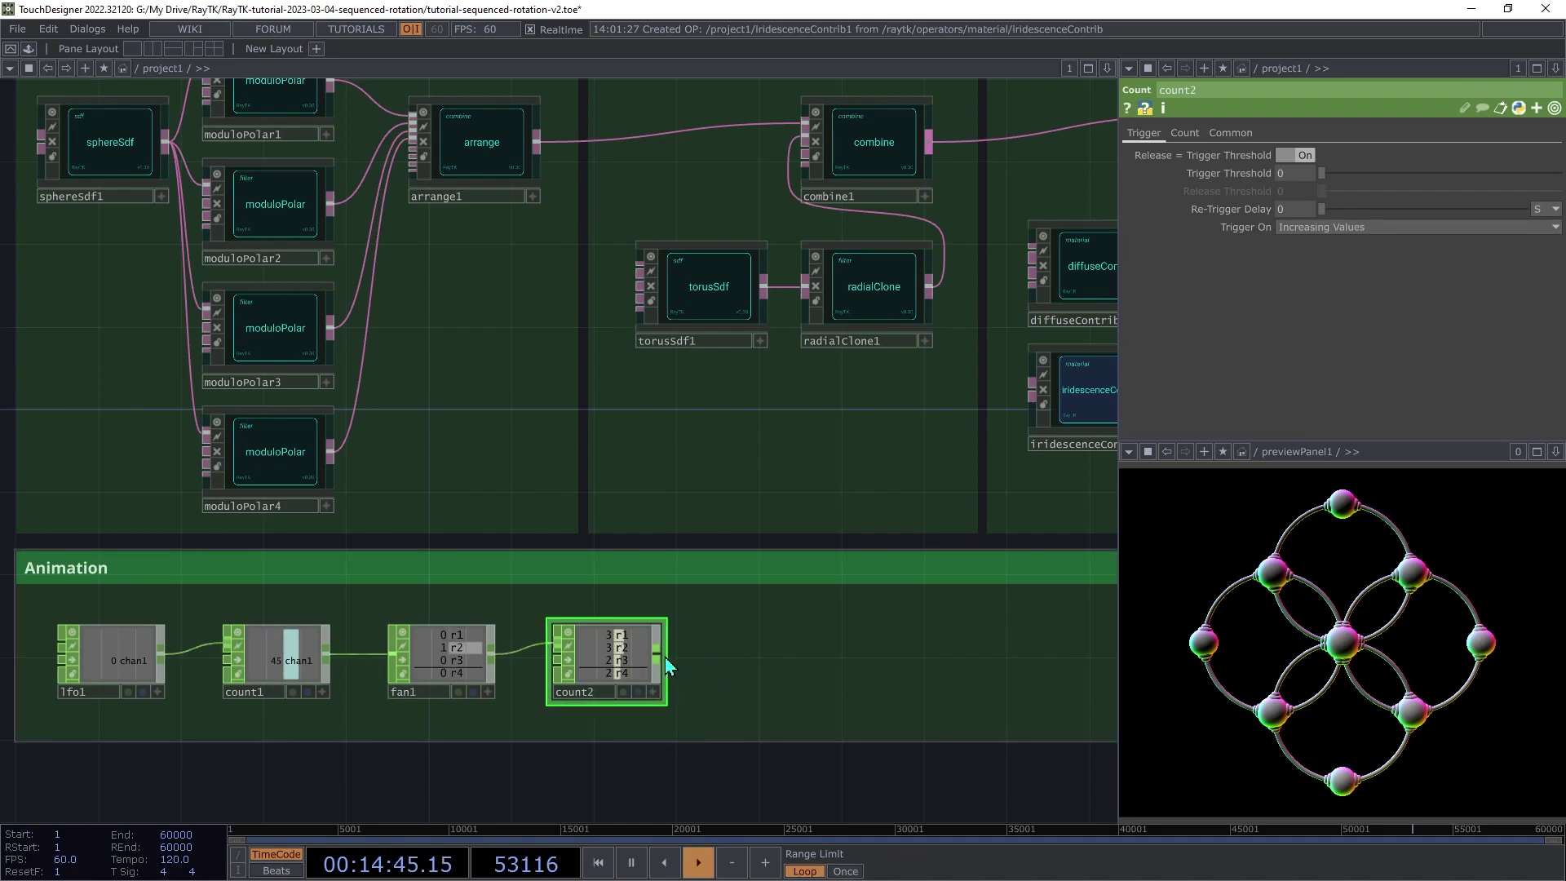
Step: Branch a Math CHOP off count2's output
left_click_drag(657, 653, 787, 671)
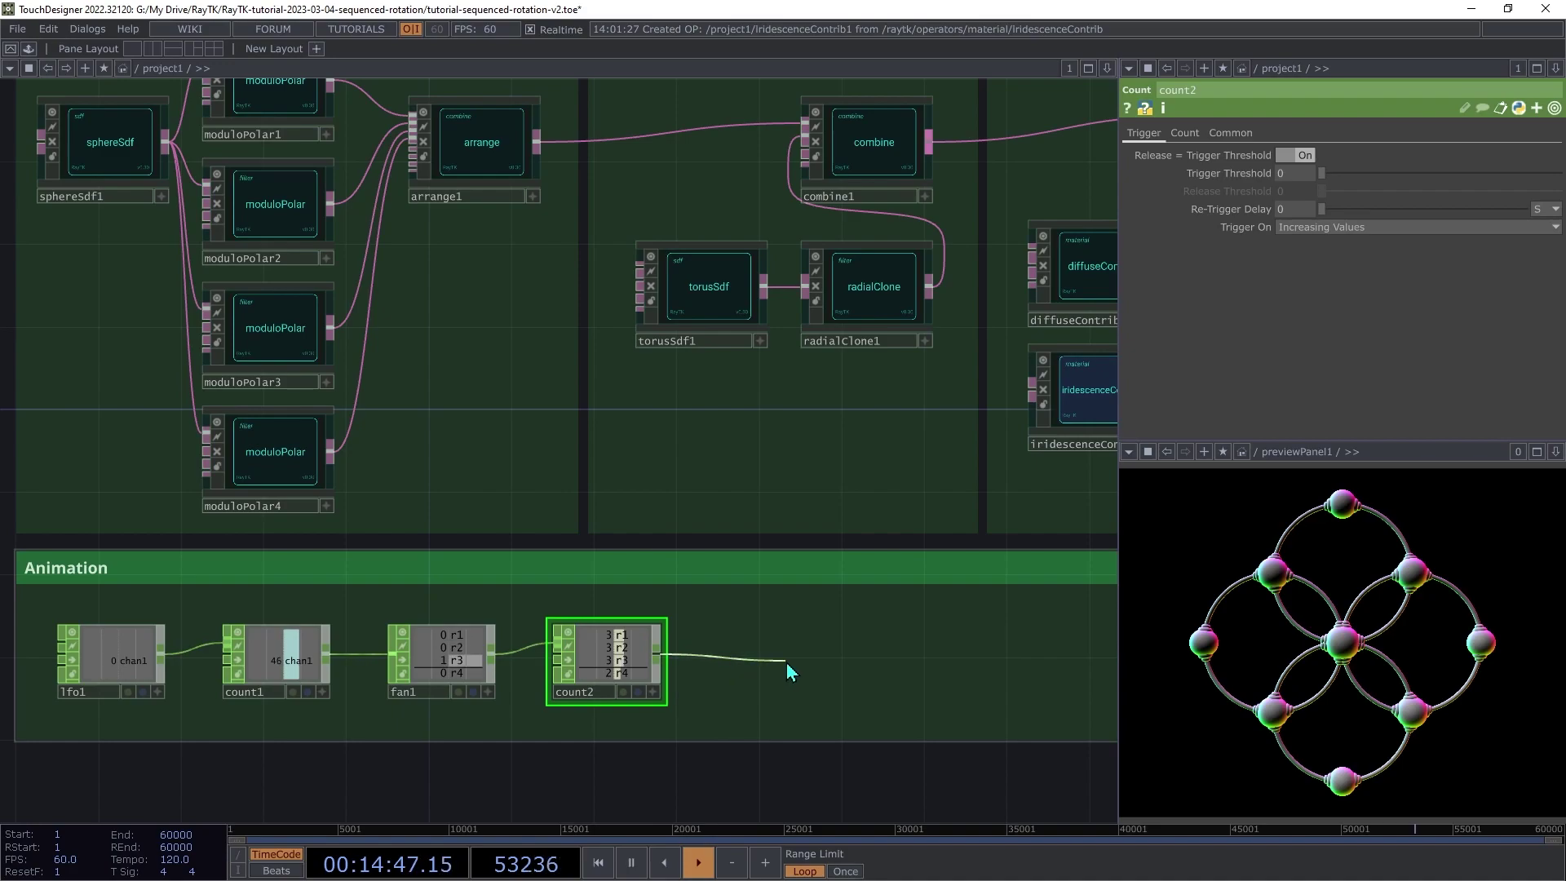
left_click(788, 670)
left_click(819, 518)
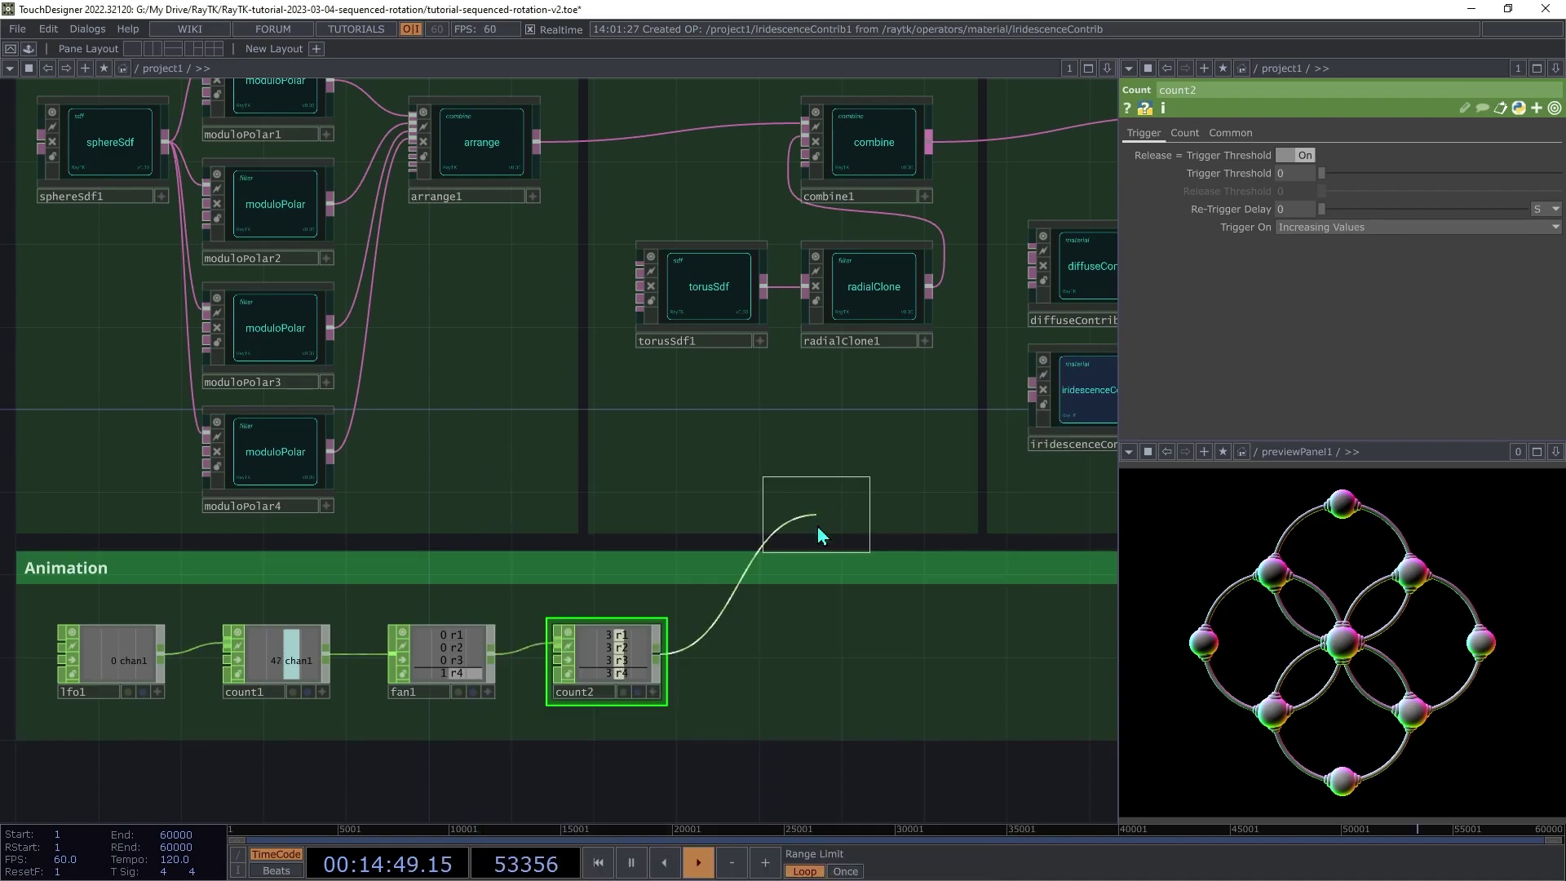
Step: Place math1 after count2 and set its Multiply to 90
left_click(771, 662)
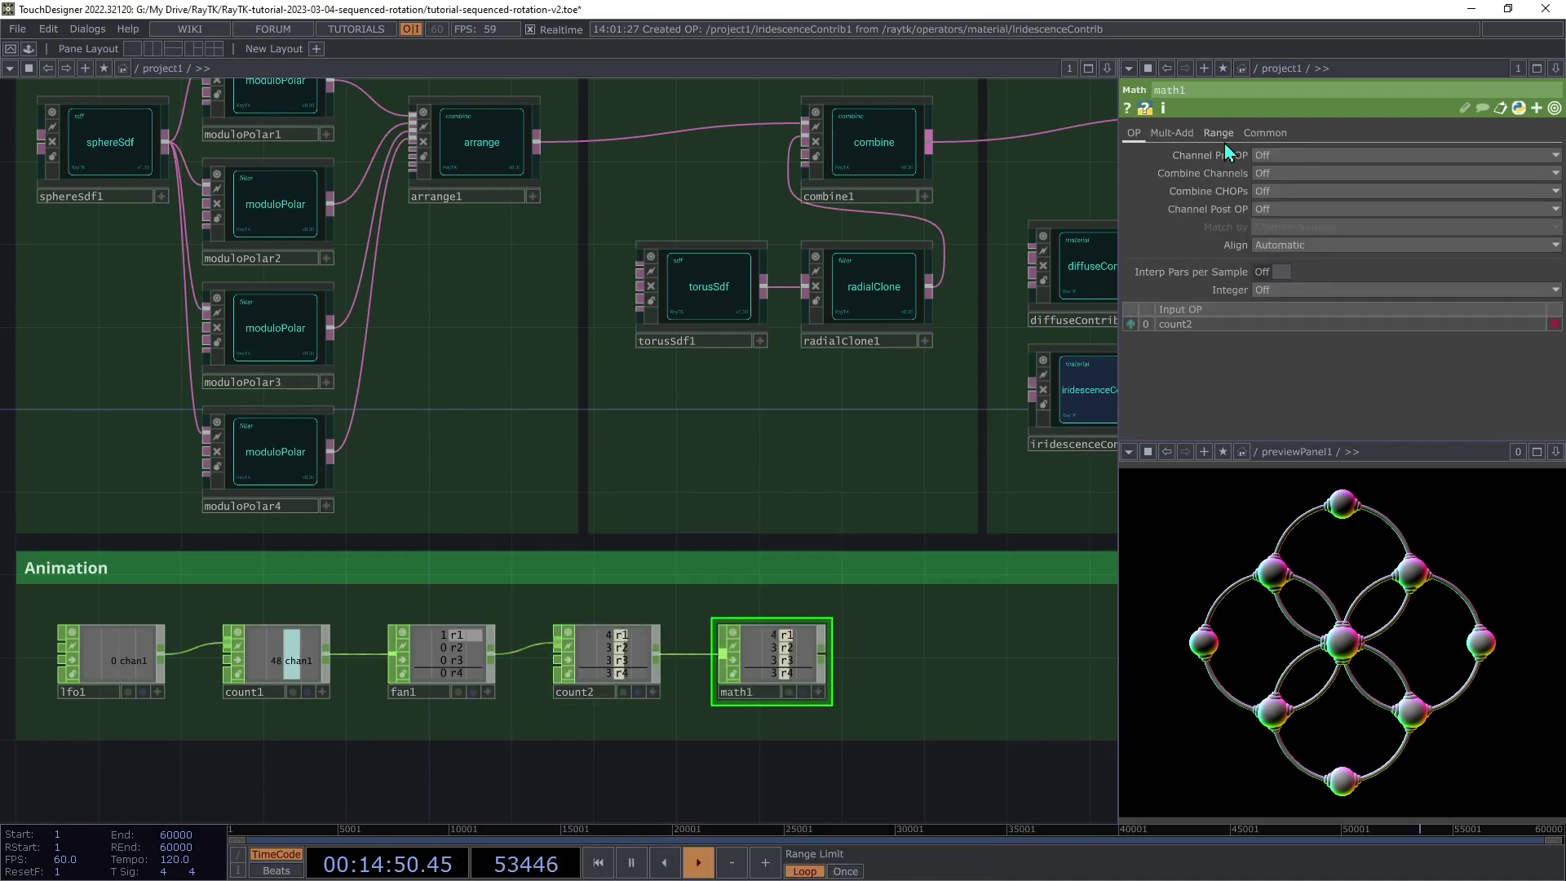
left_click(1172, 133)
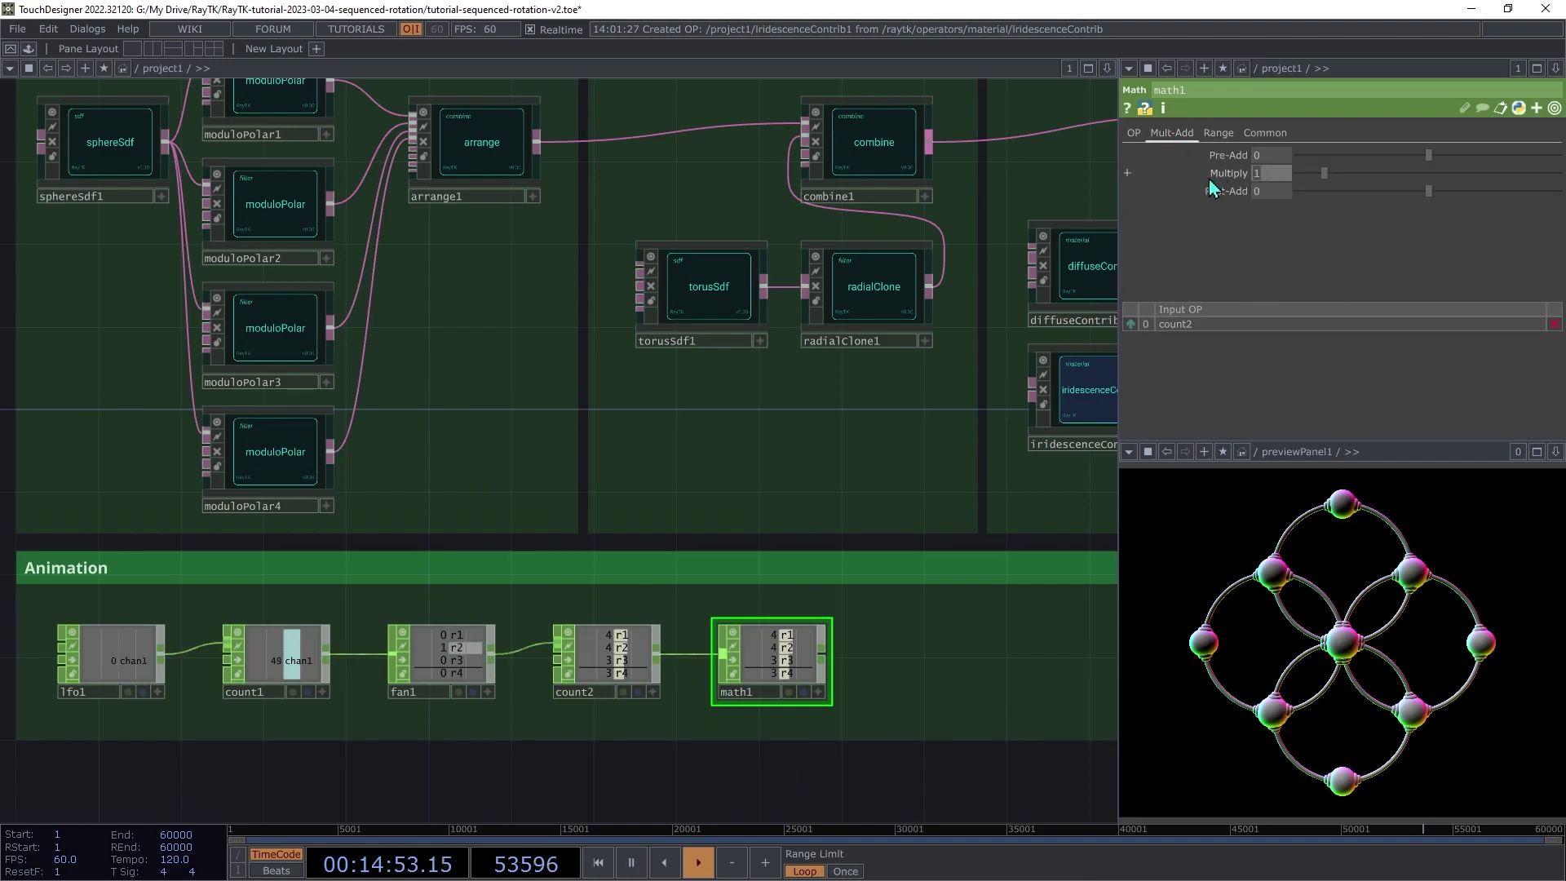
type("90")
key("Tab")
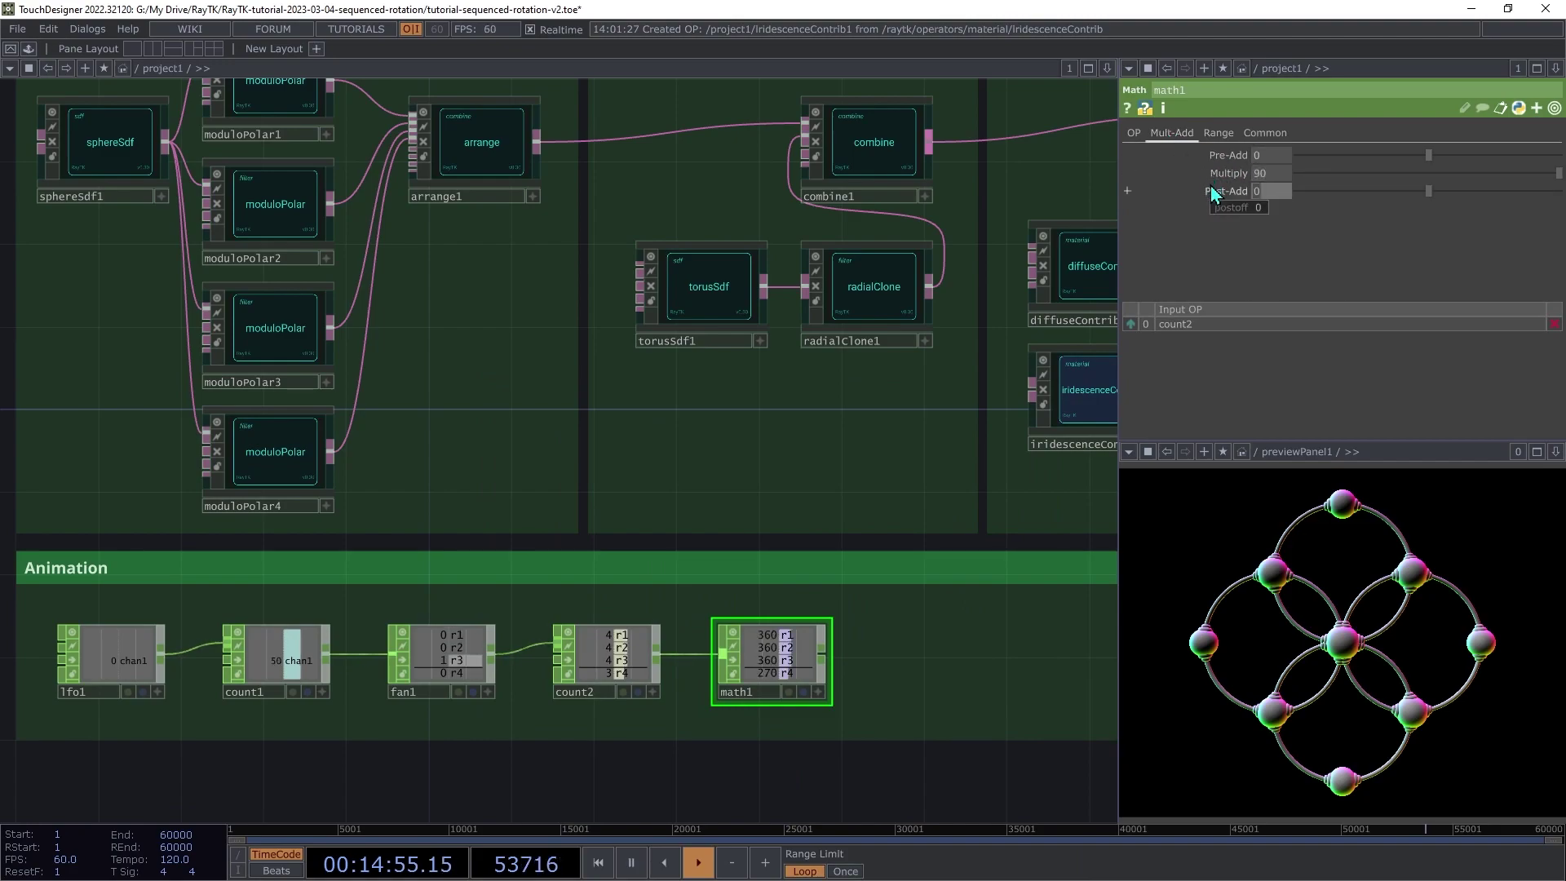
left_click(797, 650)
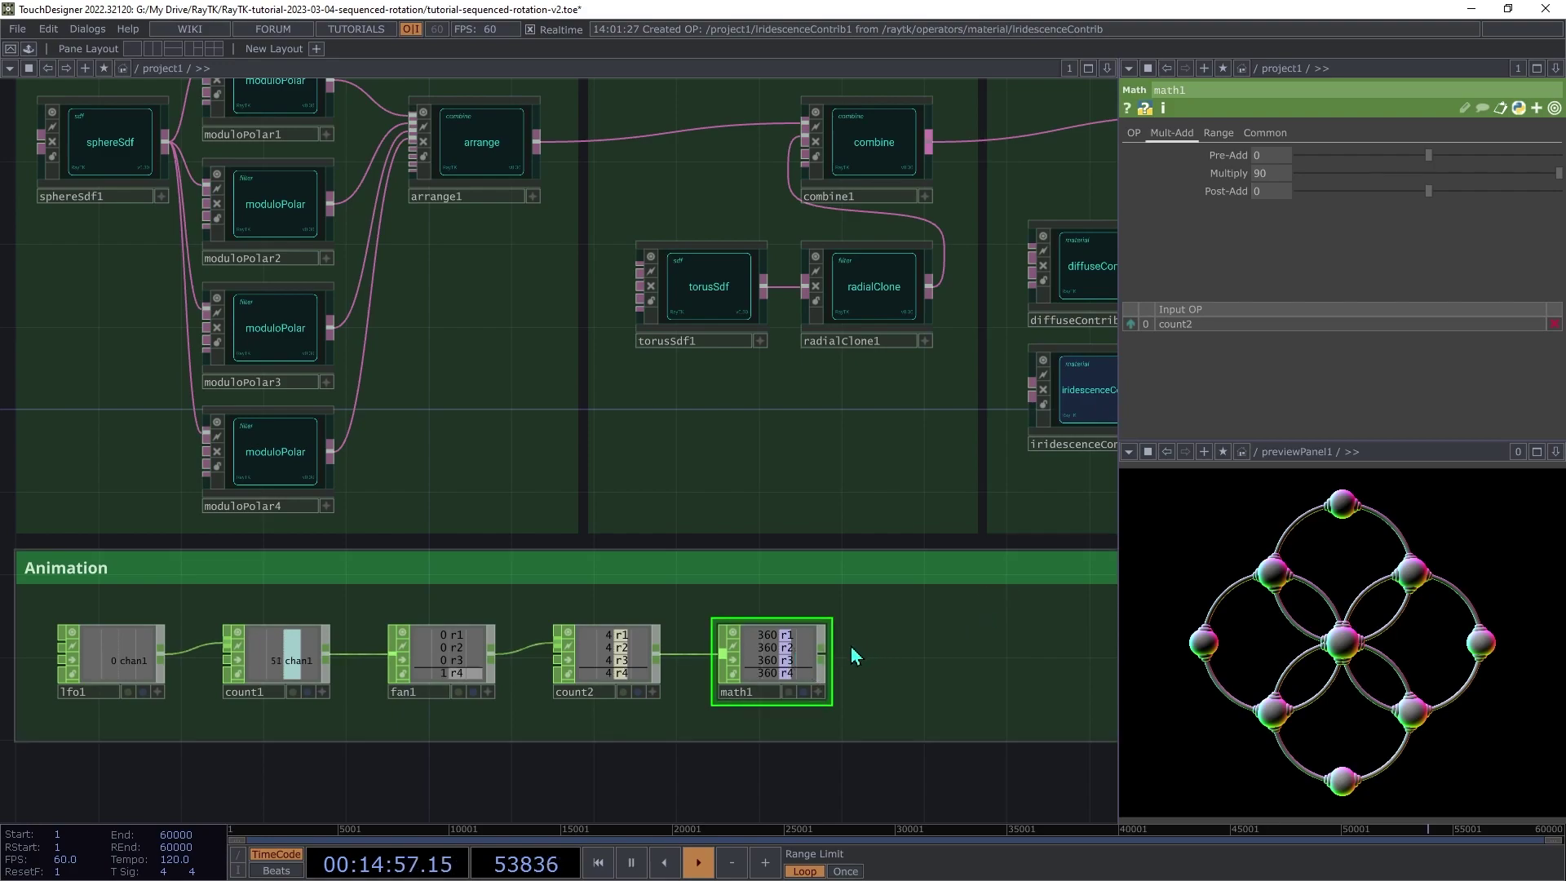
Step: Append null2 after math1 with its viewer turned on
left_click(821, 653)
left_click(971, 660)
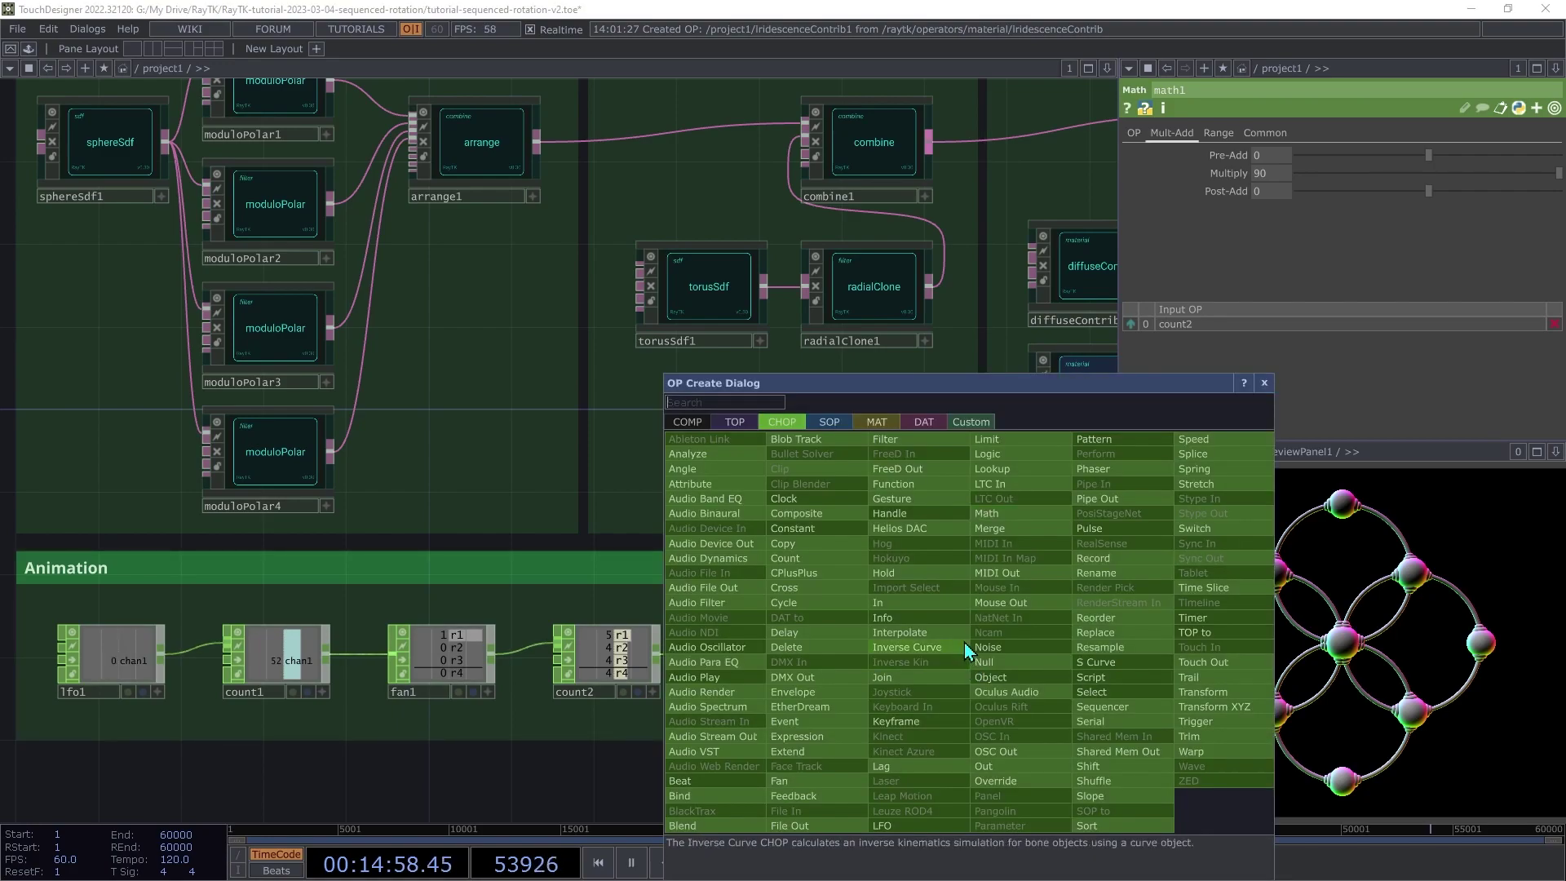
left_click(1010, 658)
left_click(1010, 663)
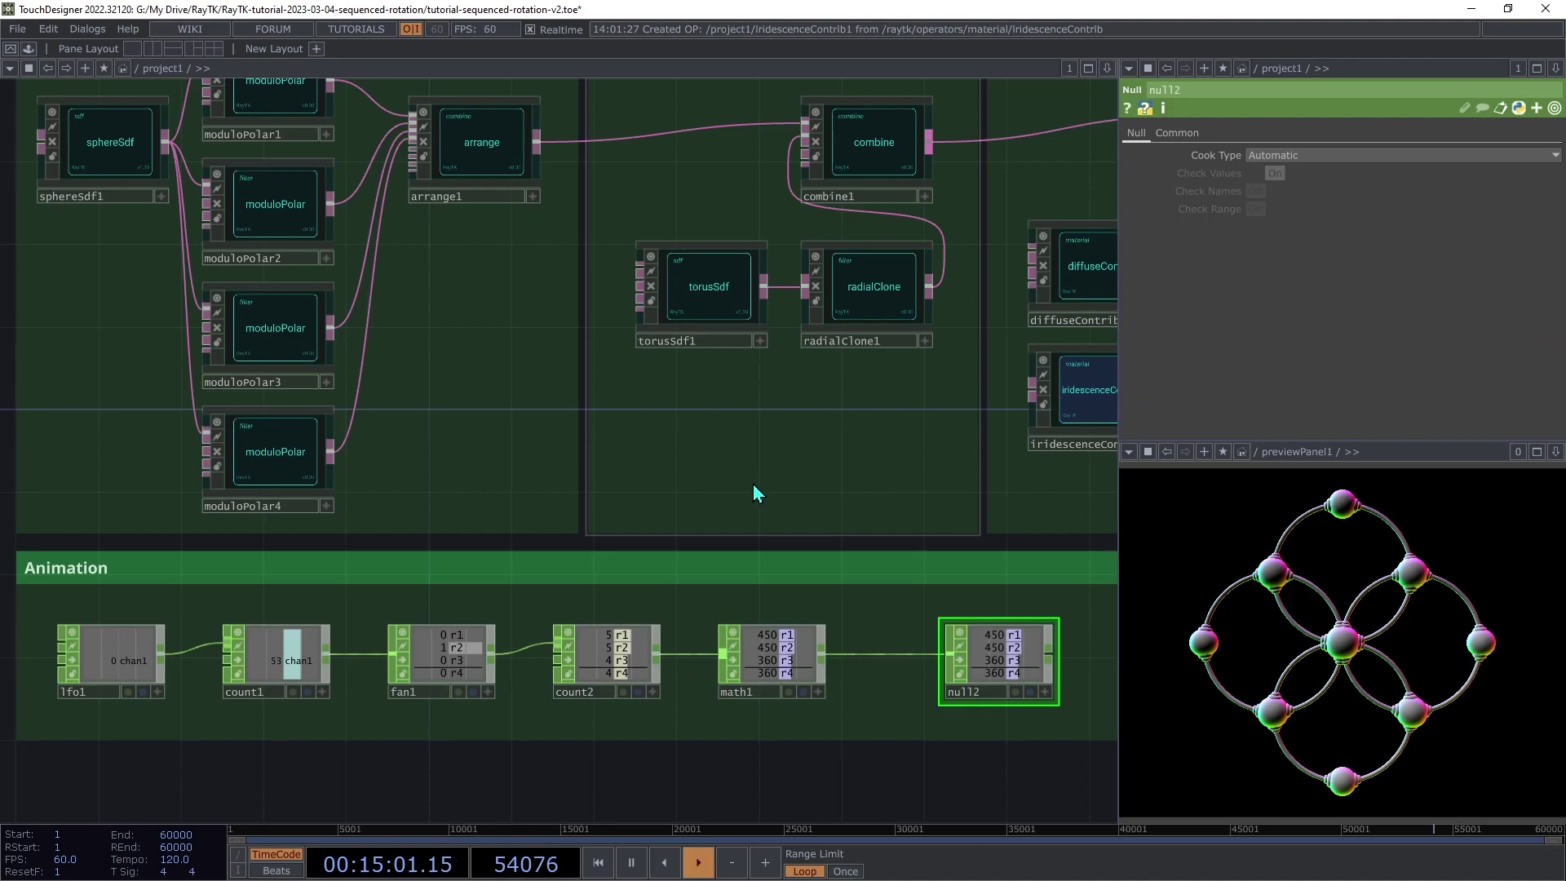
left_click(1046, 690)
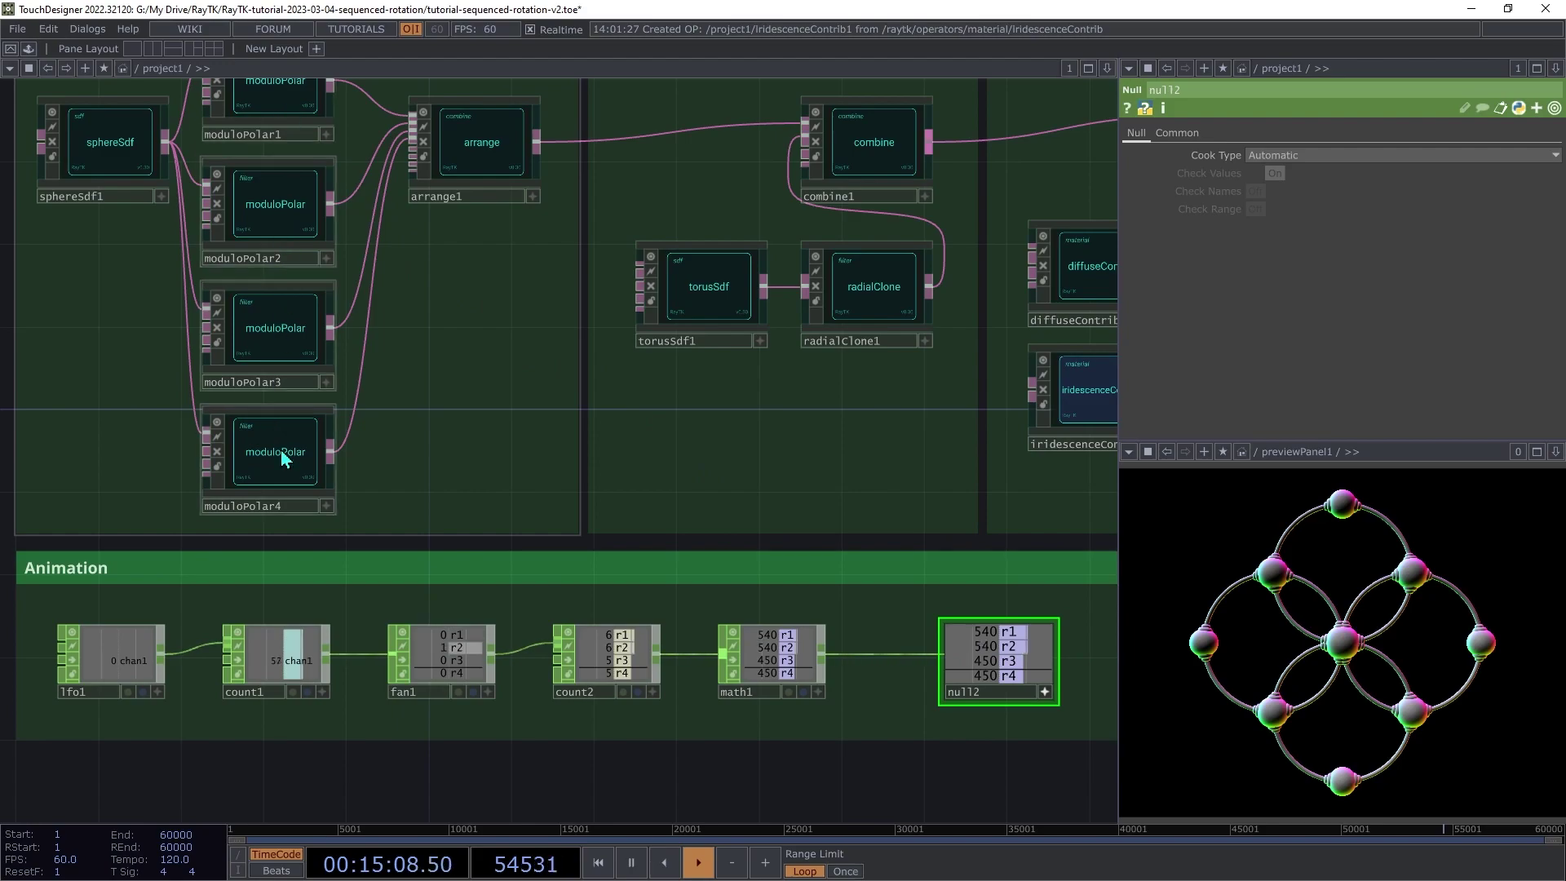
Step: Link null2's r1 and r2 channels to the Rotate of moduloPolar1 and moduloPolar2 as CHOP references
left_click(267, 108)
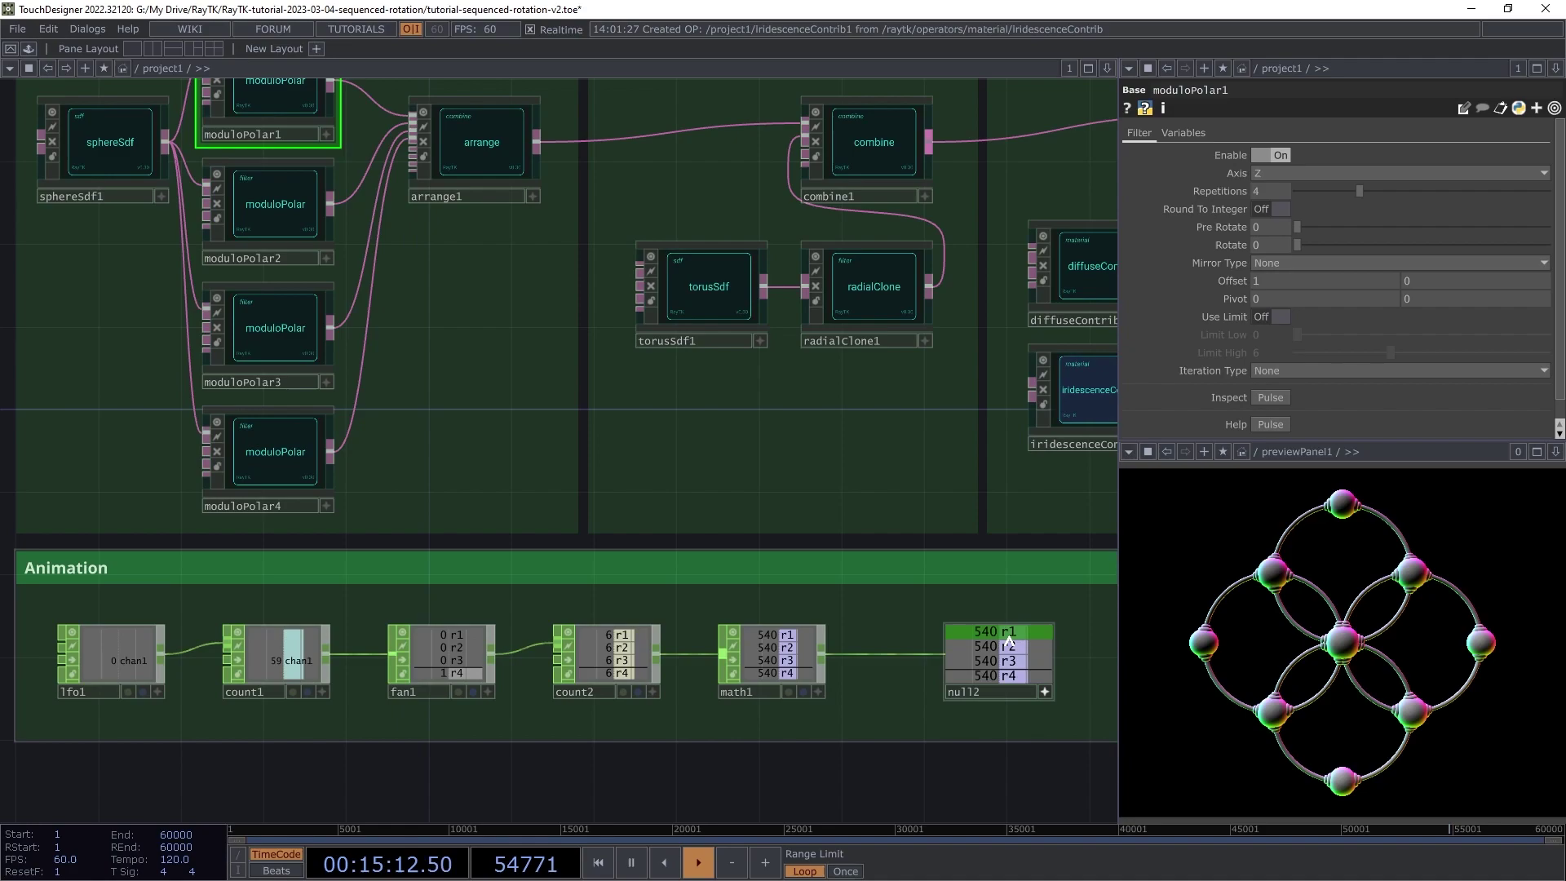
left_click_drag(1009, 636, 1274, 246)
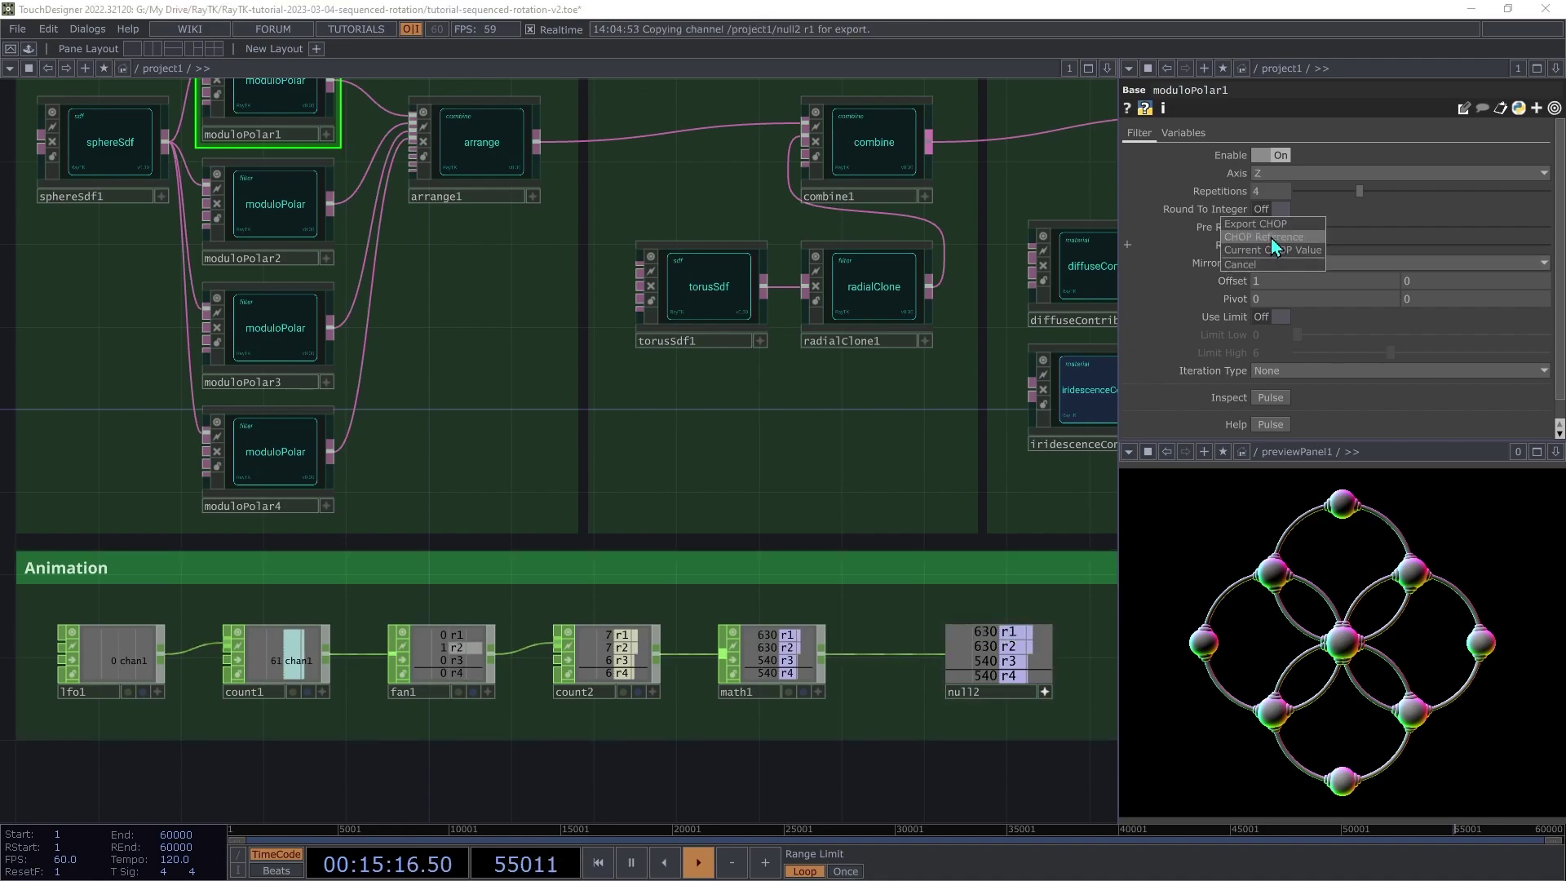
left_click(1271, 237)
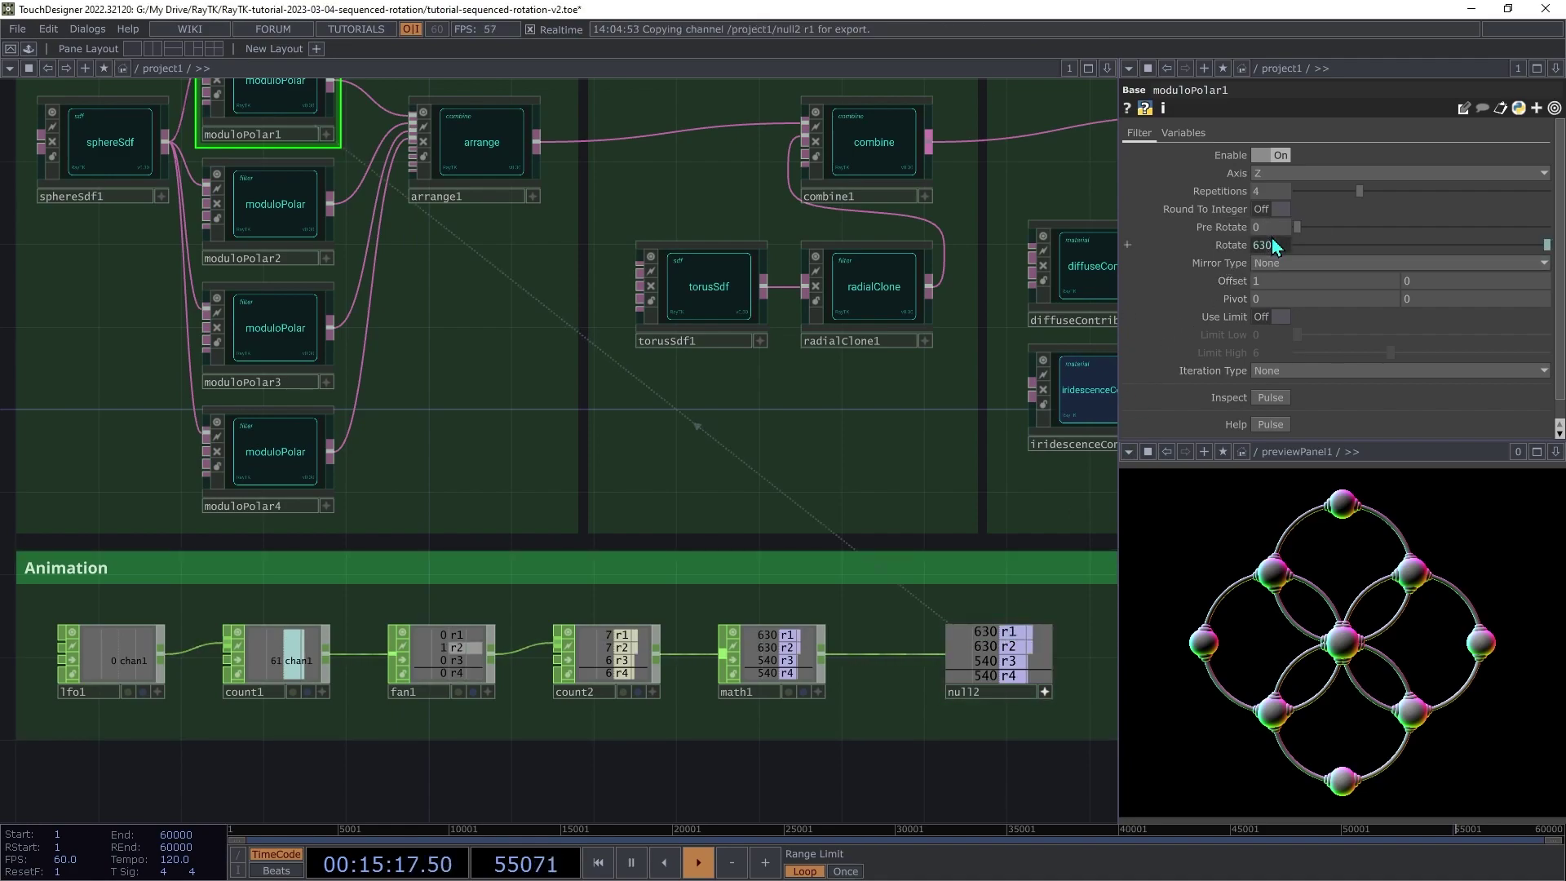
left_click(308, 205)
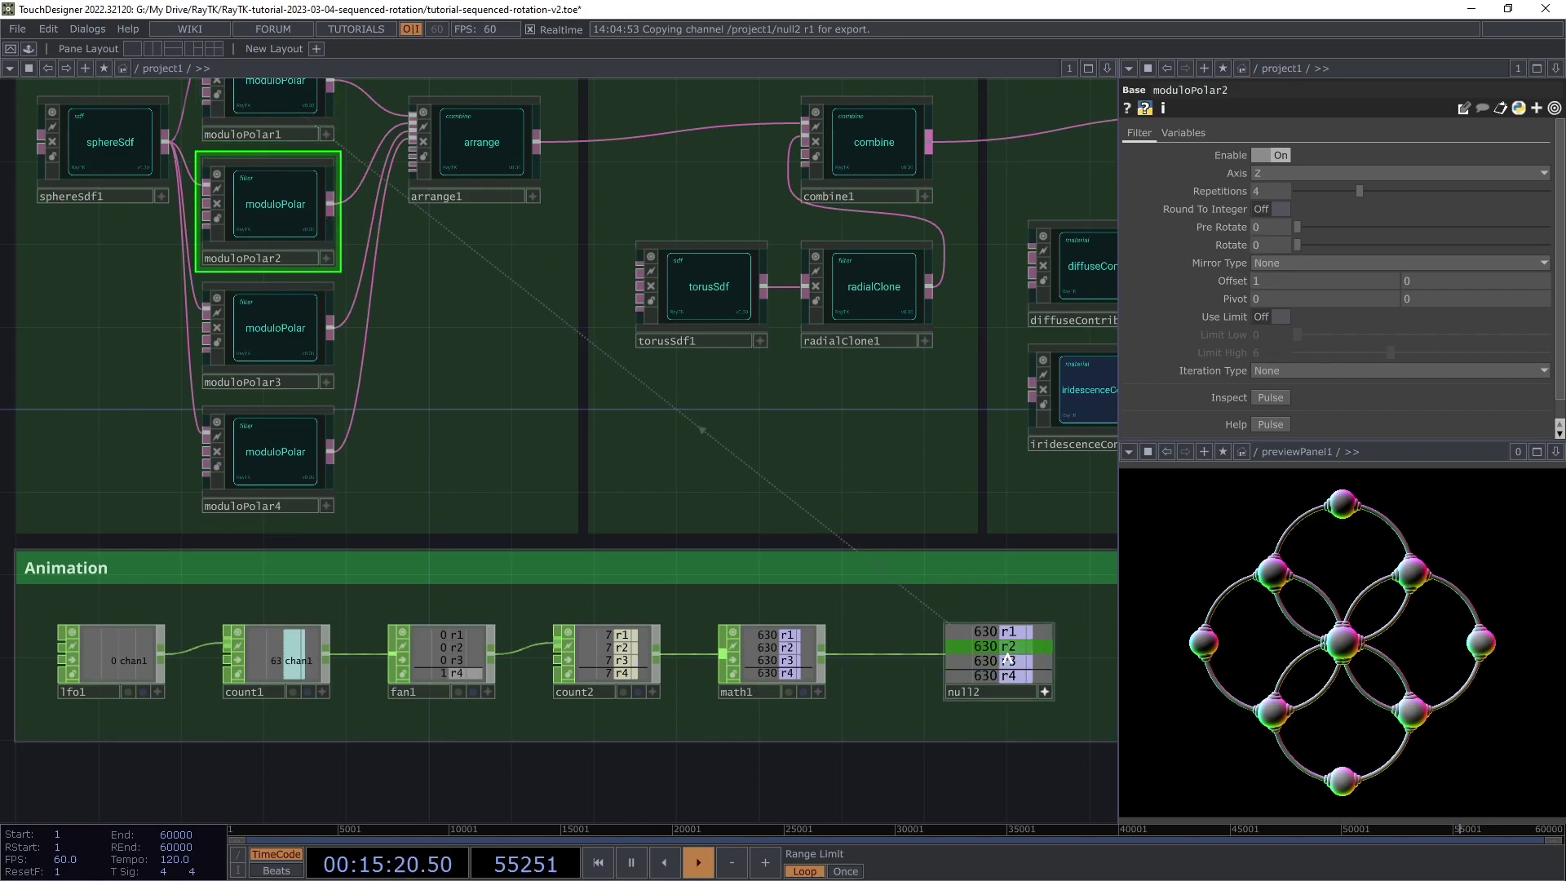
left_click_drag(1008, 655, 1277, 240)
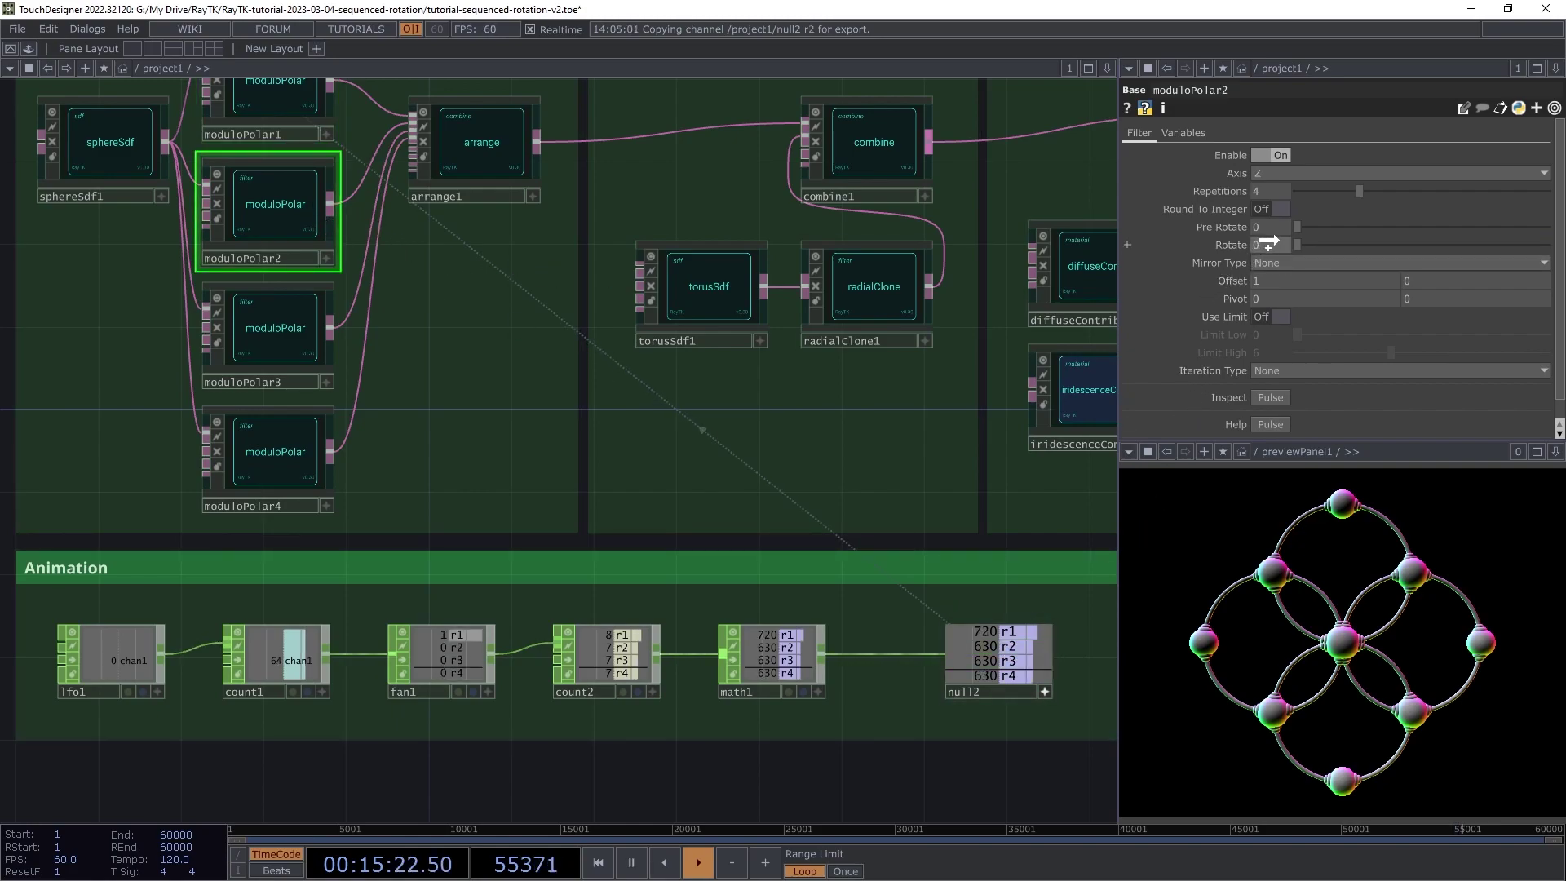
left_click(1279, 233)
Step: Link r3 and r4 to moduloPolar3 and moduloPolar4 Rotate, then shift null2 right
left_click(263, 333)
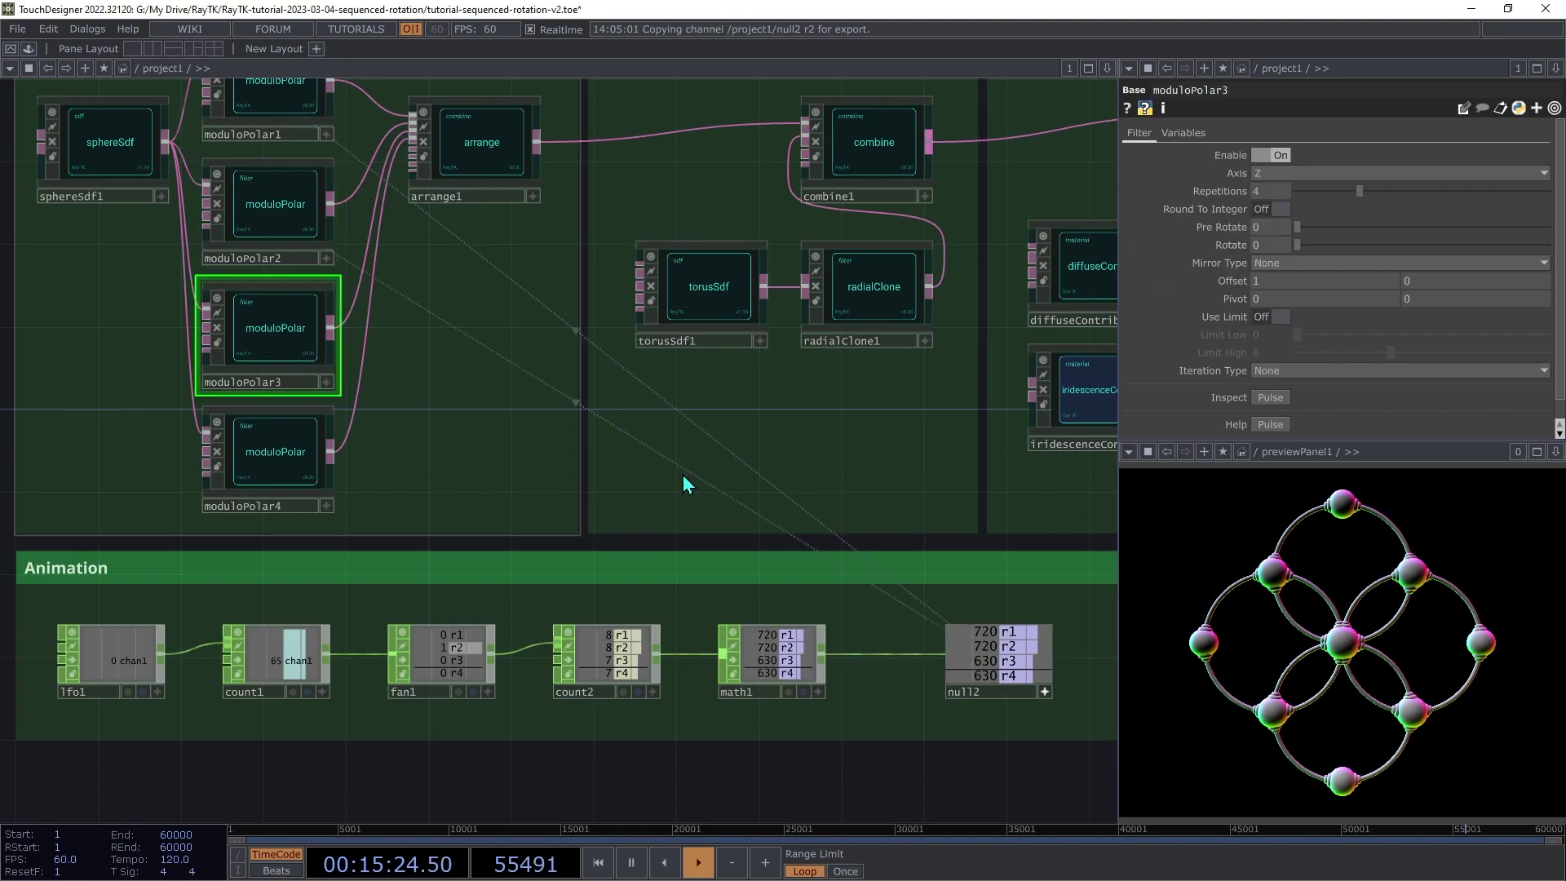
left_click_drag(1011, 660, 1269, 232)
left_click(1270, 233)
left_click(287, 482)
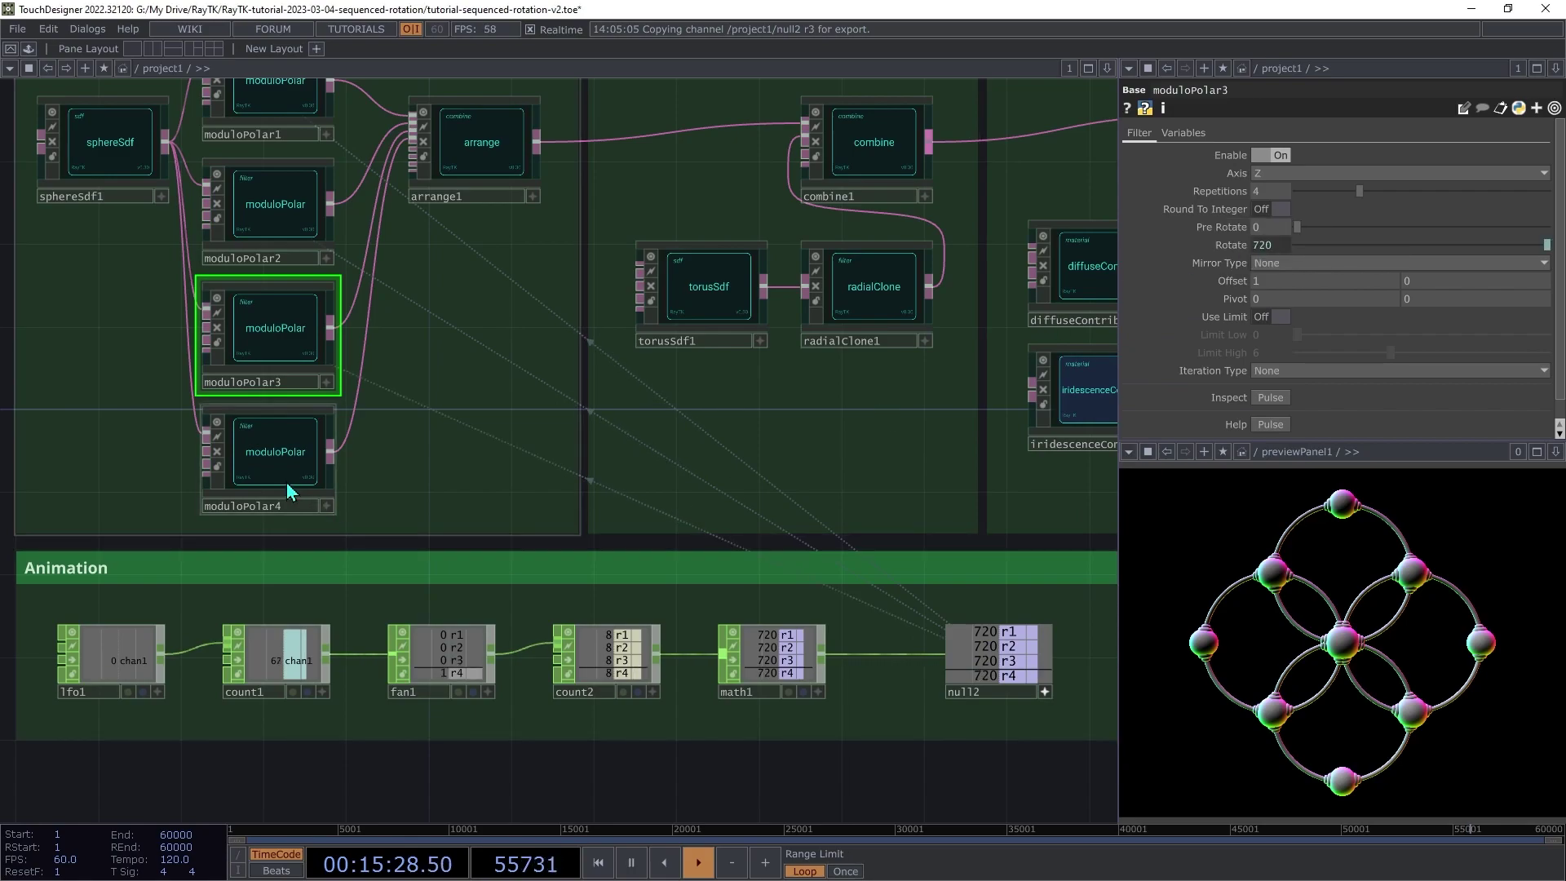
left_click_drag(1012, 676, 1262, 253)
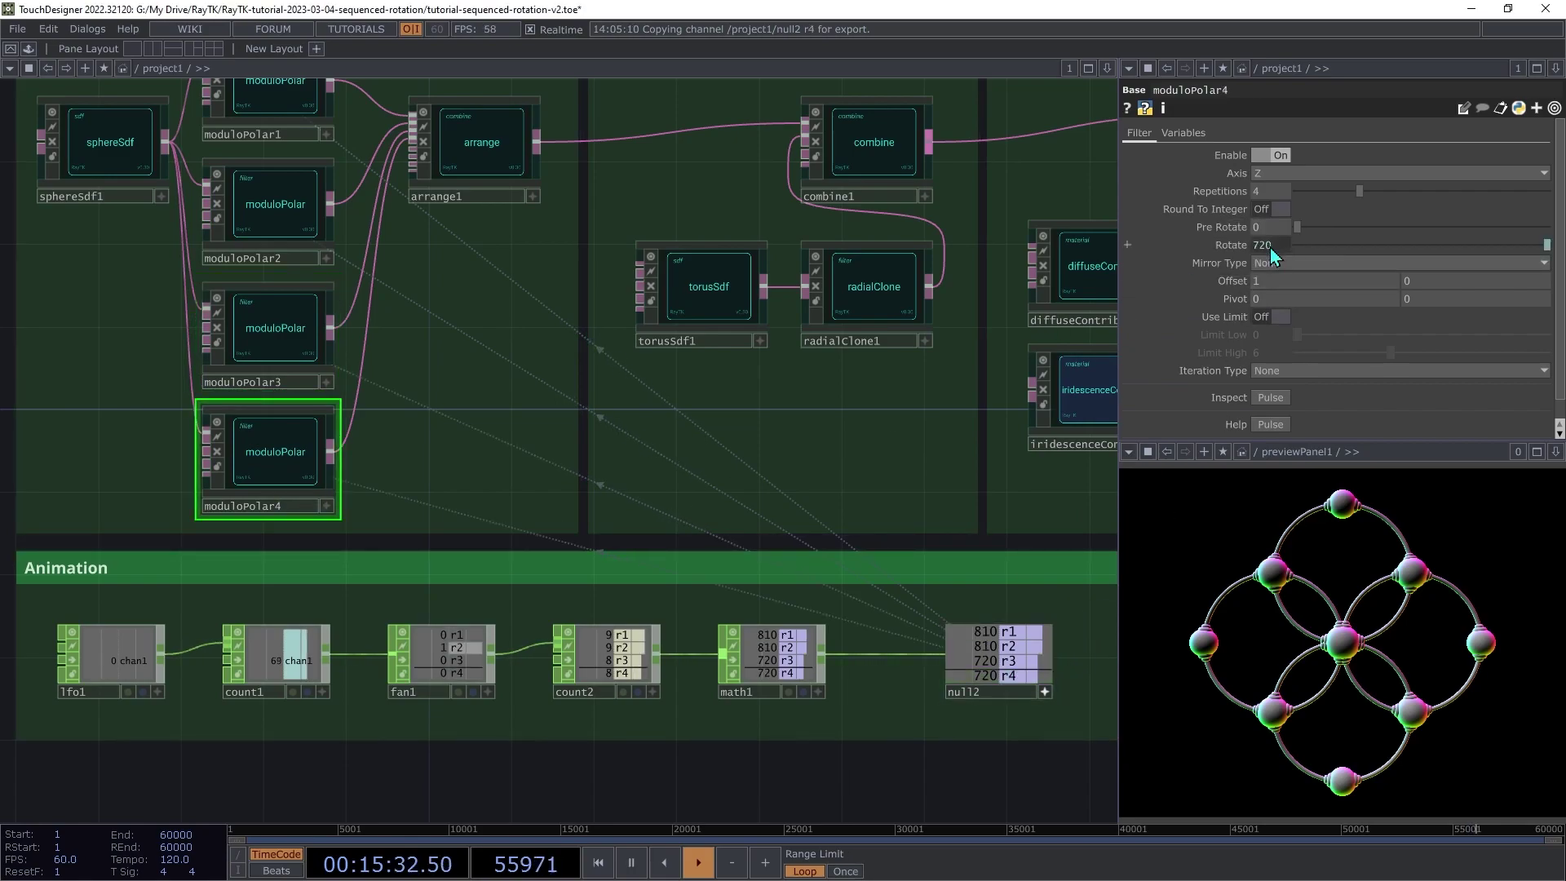
left_click(1269, 256)
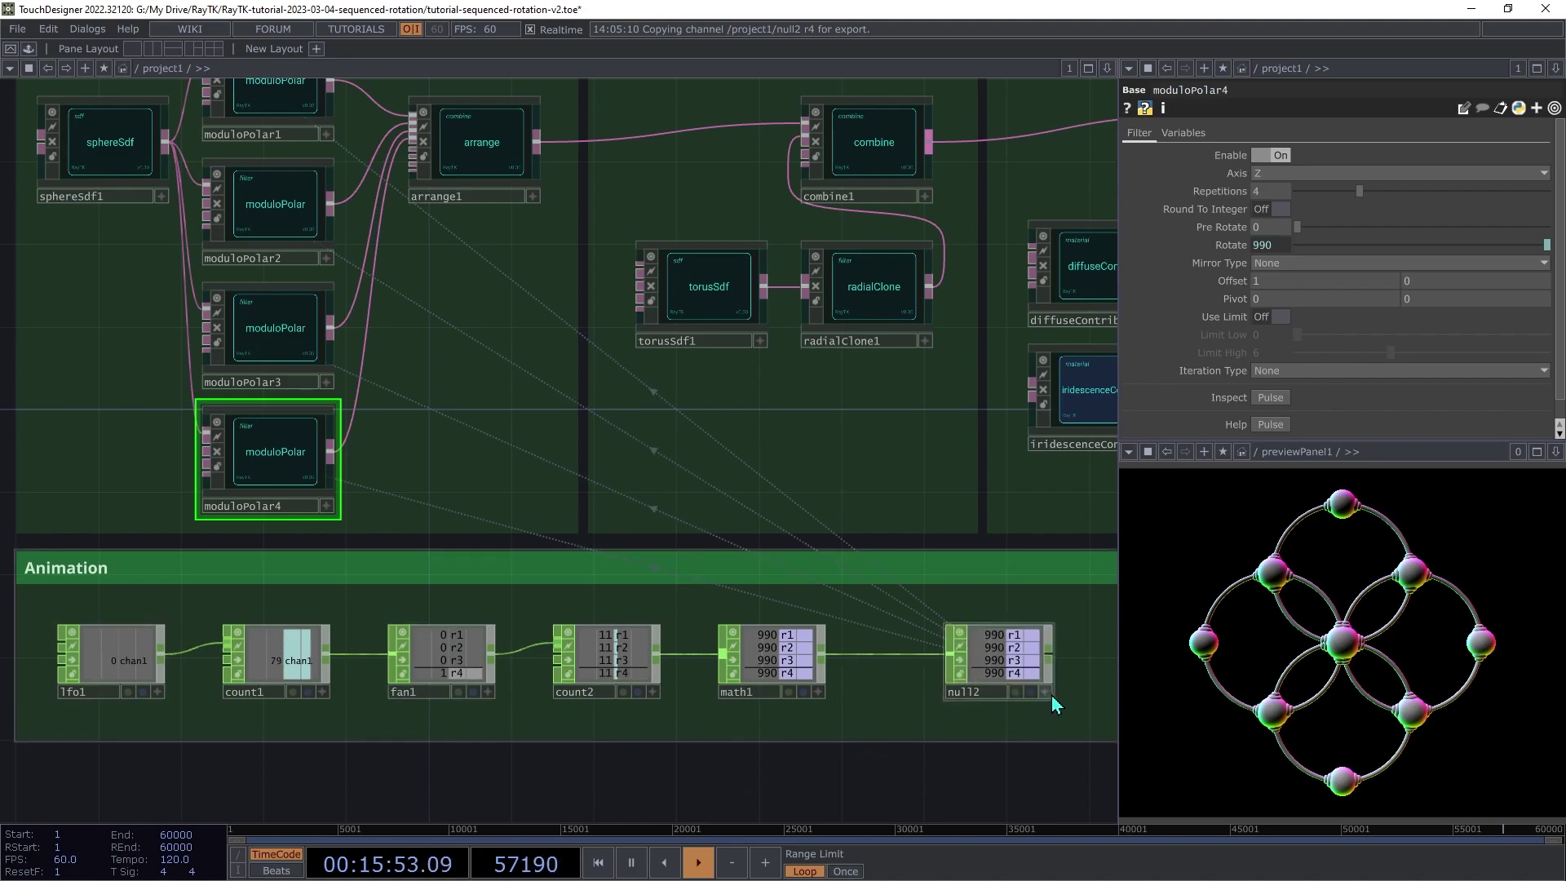
left_click_drag(976, 658, 1039, 657)
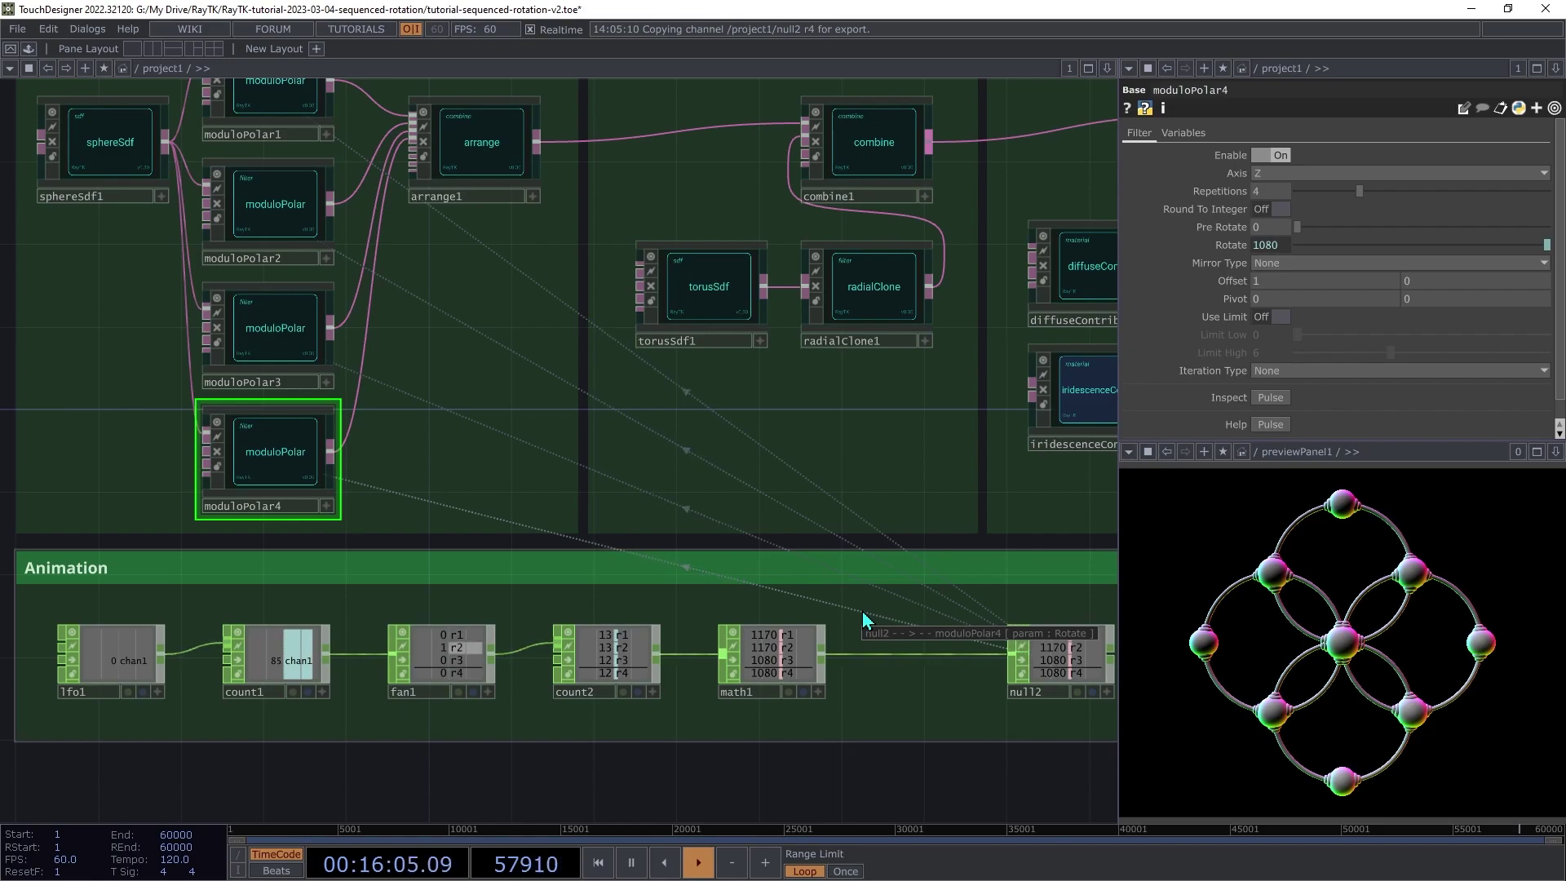
Step: Drop a Lag CHOP onto the math1→null2 wire with Lag 0.5 and Overshoot 0.3
key("Tab")
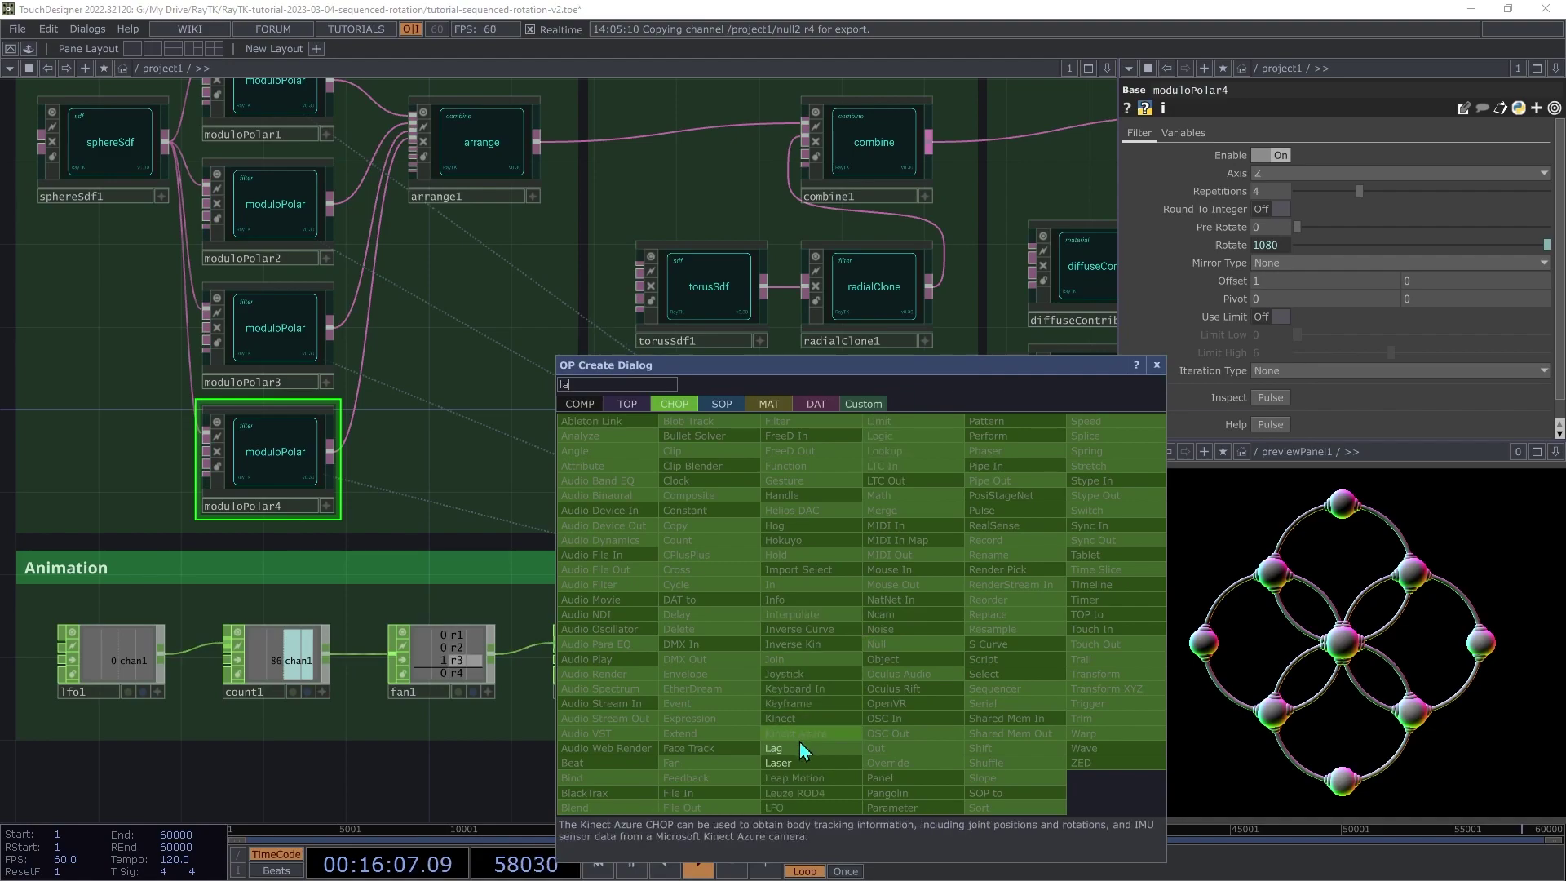
left_click(796, 748)
left_click(905, 664)
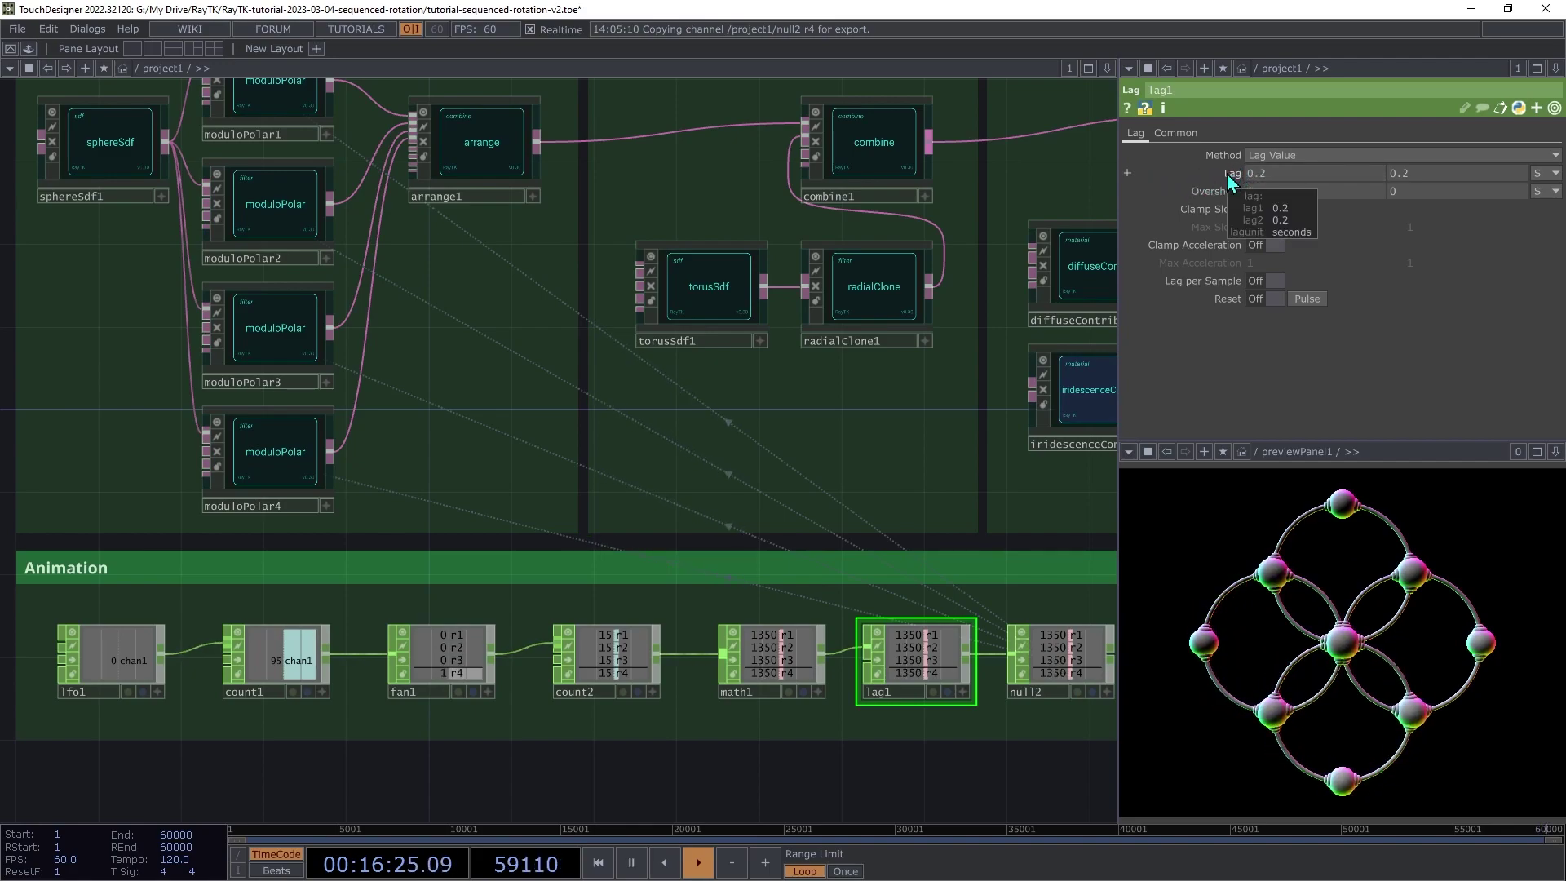
mouse_move(1234, 174)
middle_mouse_down()
mouse_move(1229, 142)
mouse_move(1232, 189)
middle_mouse_up()
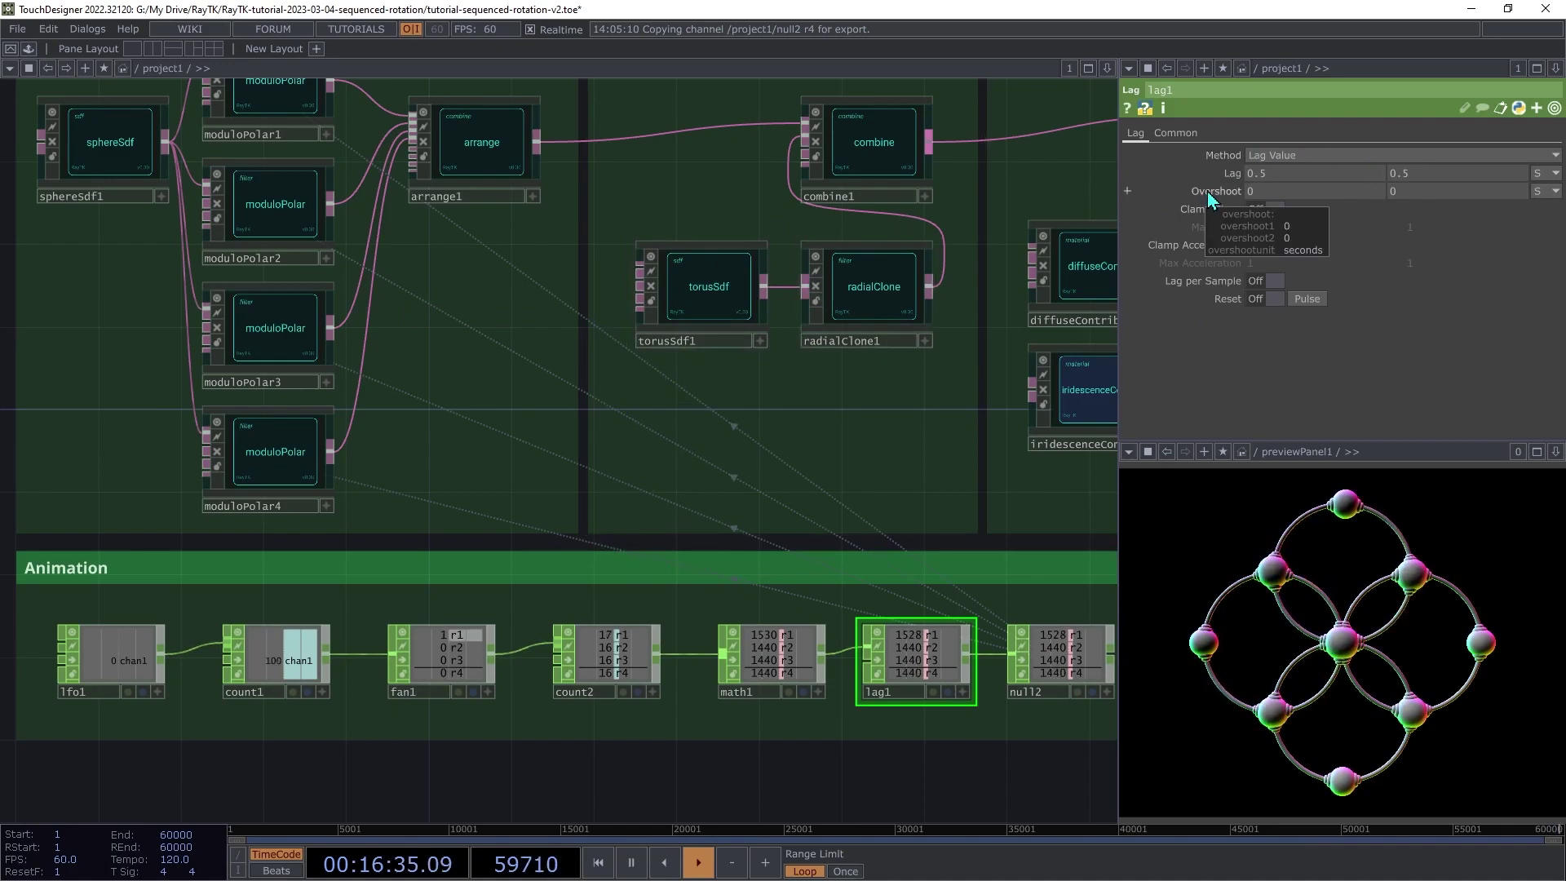
left_click_drag(1210, 199, 1212, 160)
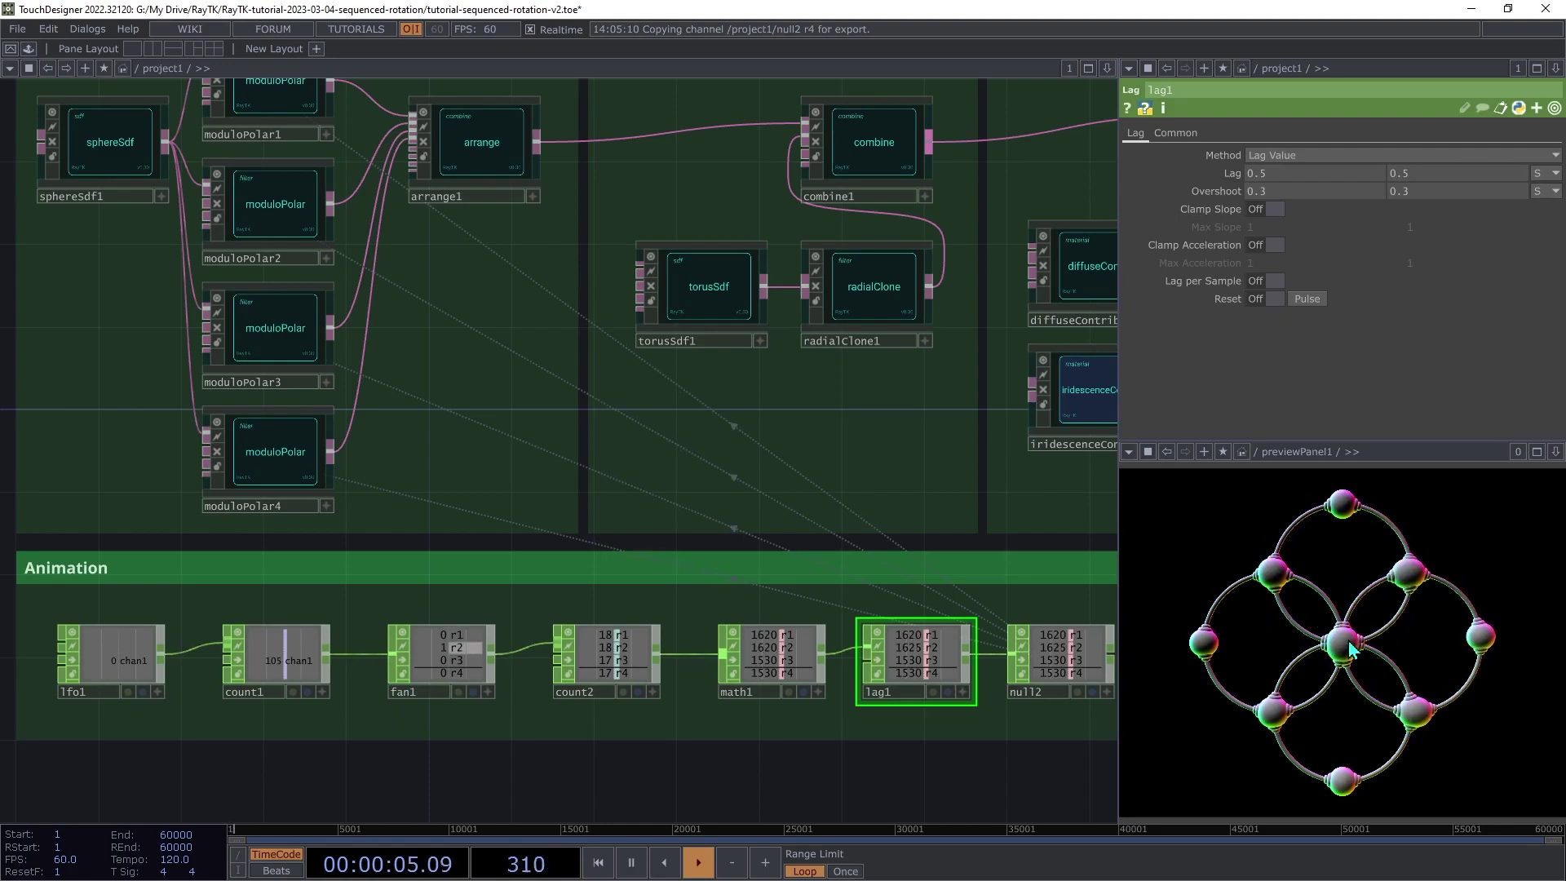
scroll(716, 639, "down", 2)
scroll(49, 669, "down", 2)
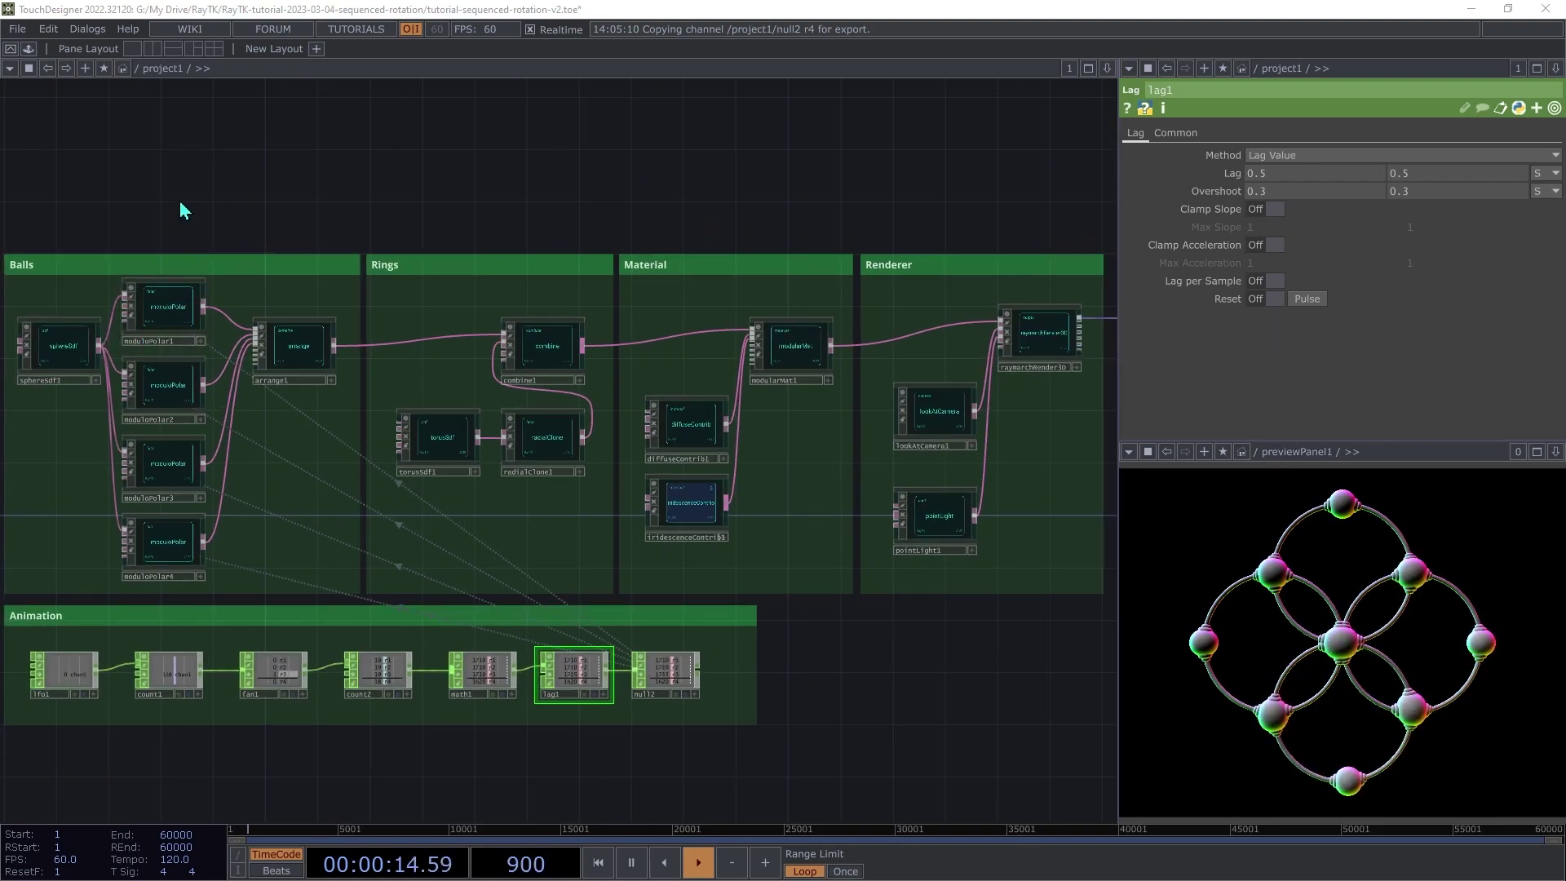
left_click(63, 350)
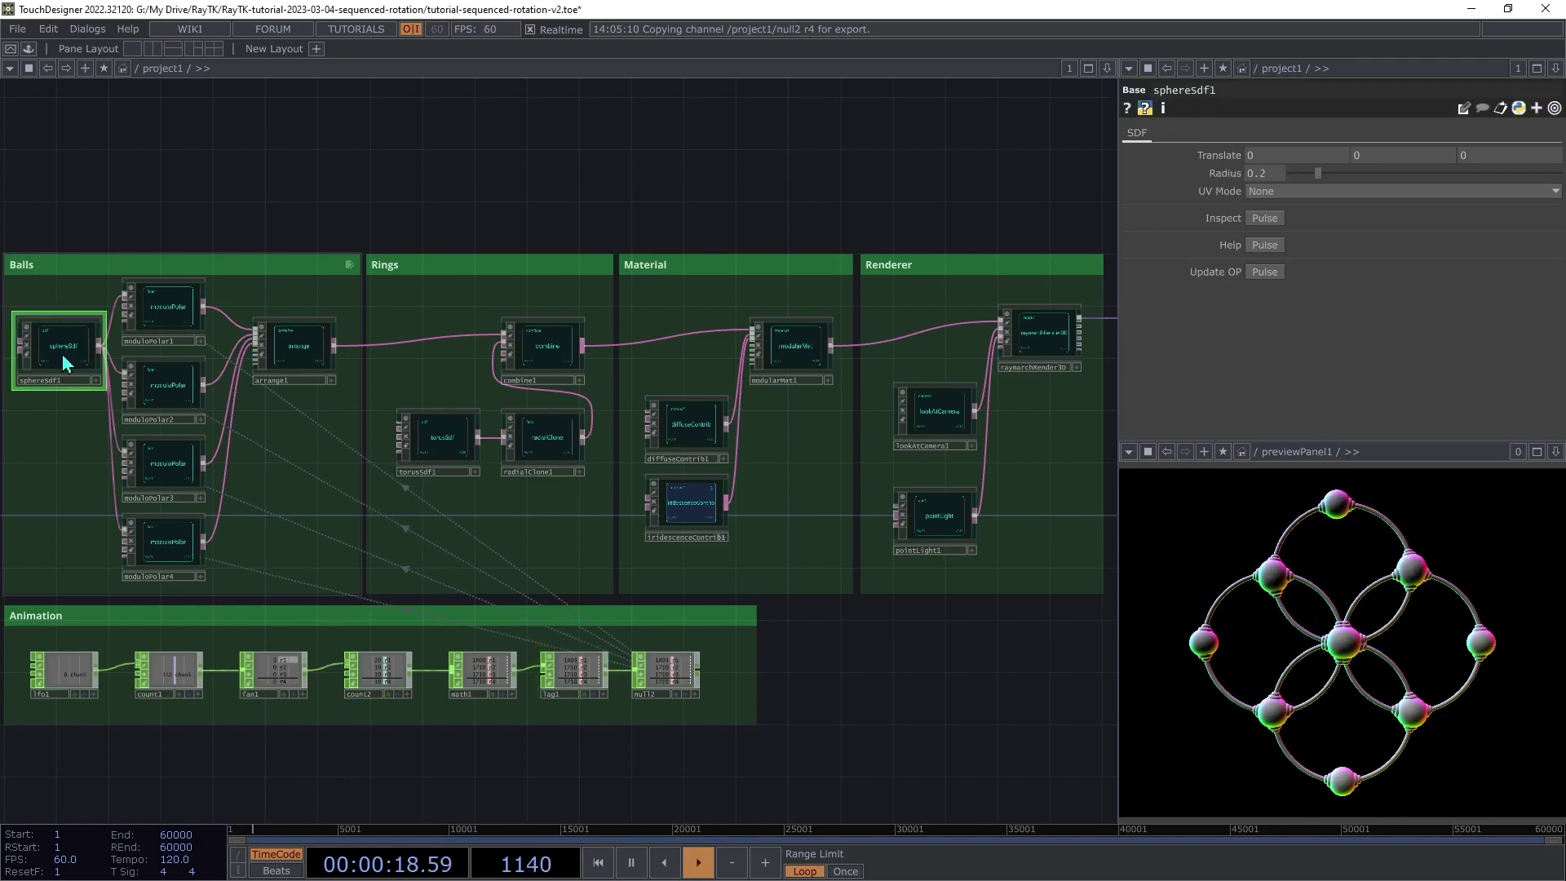
left_click(169, 314)
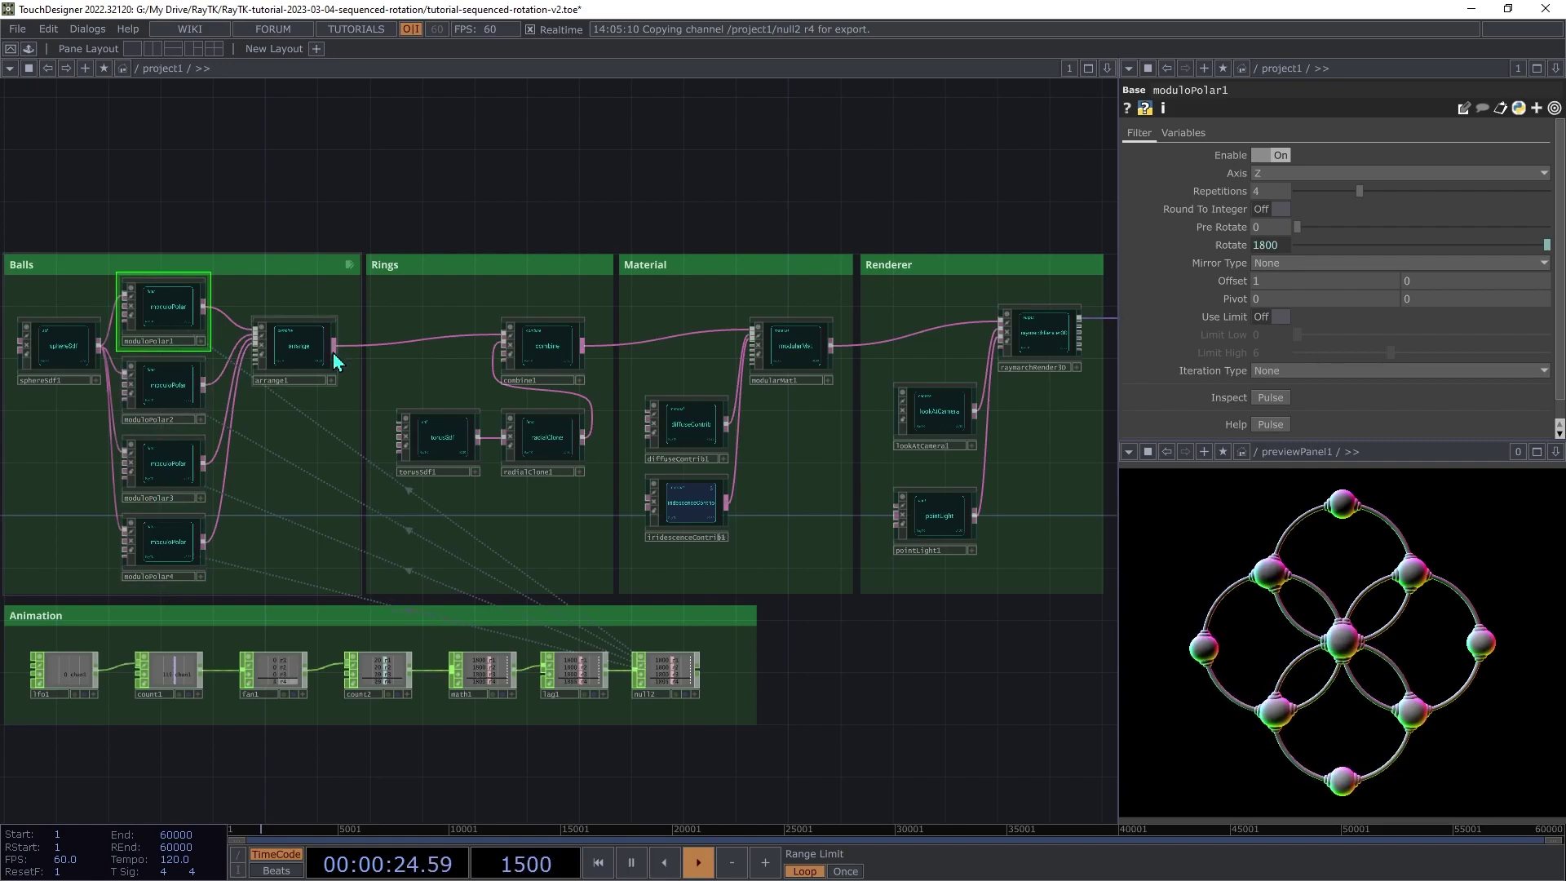
left_click(305, 351)
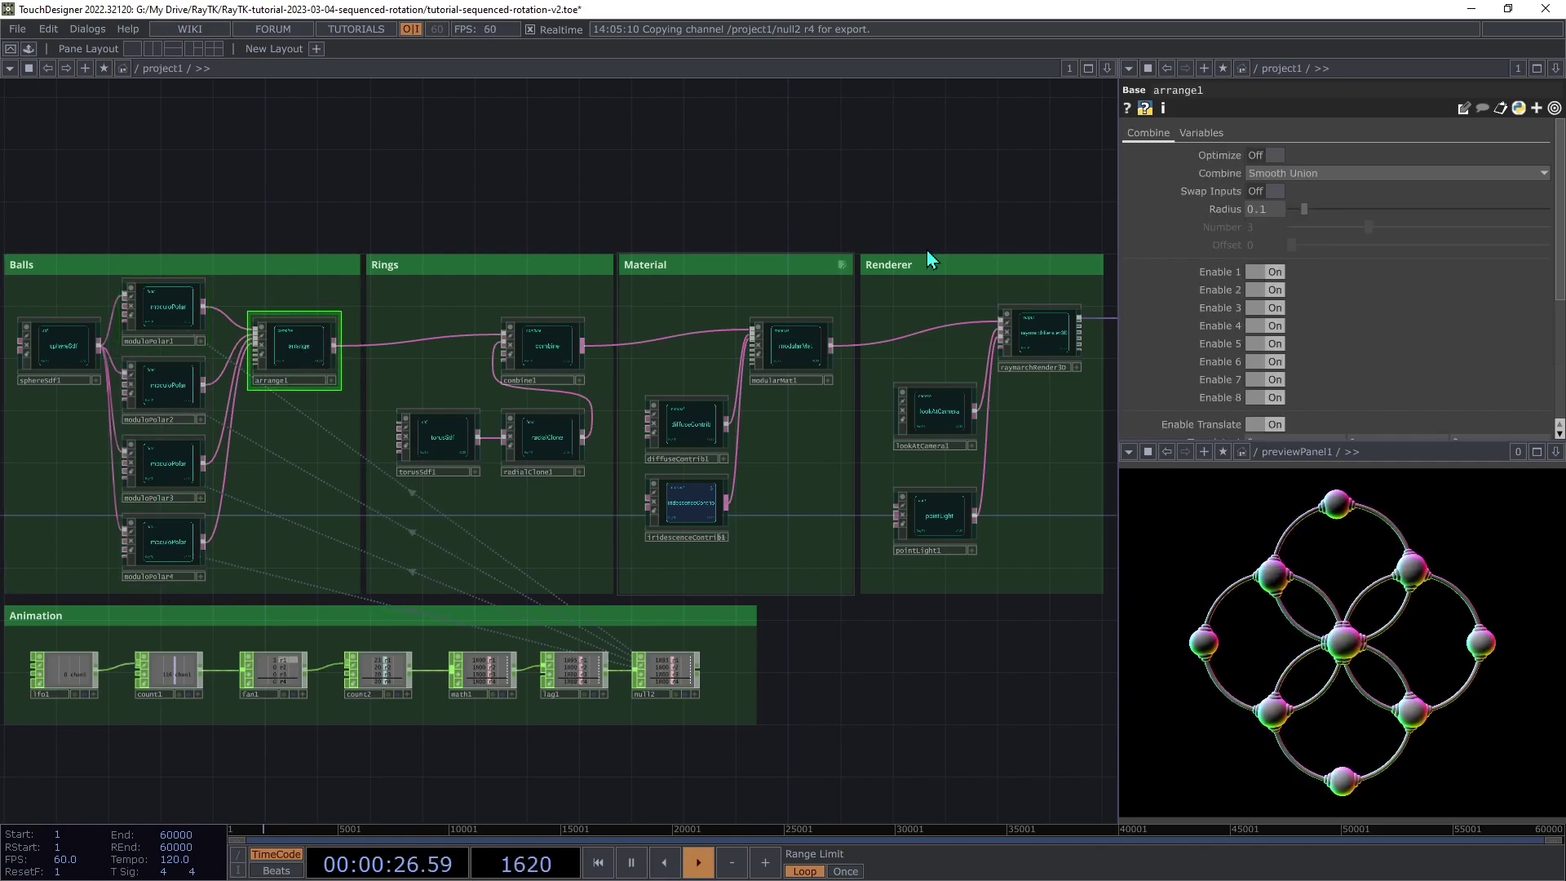
scroll(1325, 324, "down", 5)
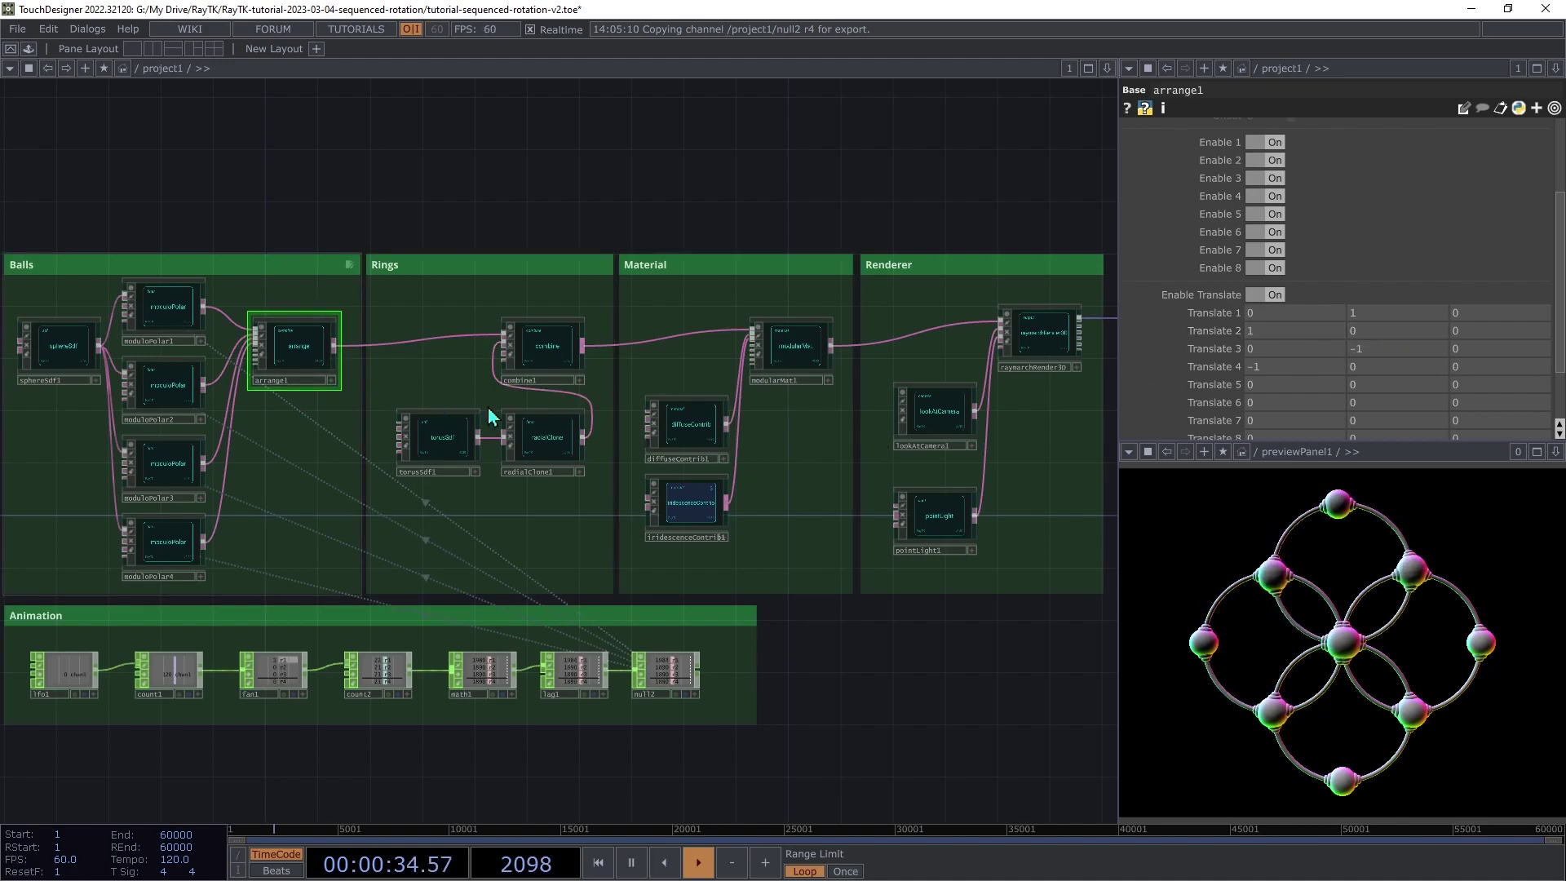
left_click(461, 442)
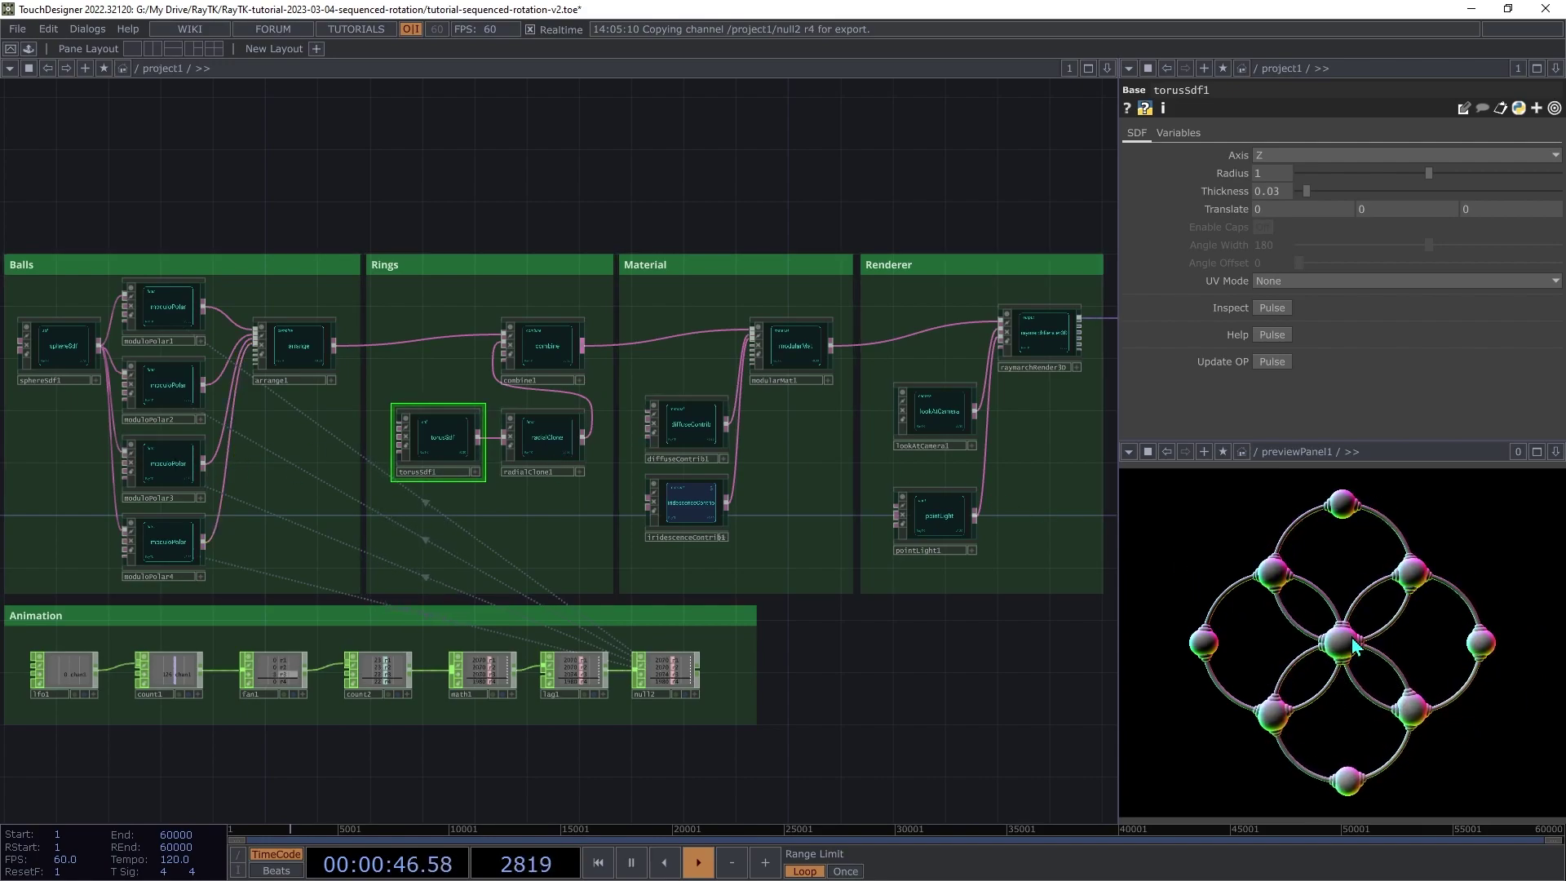
left_click(550, 350)
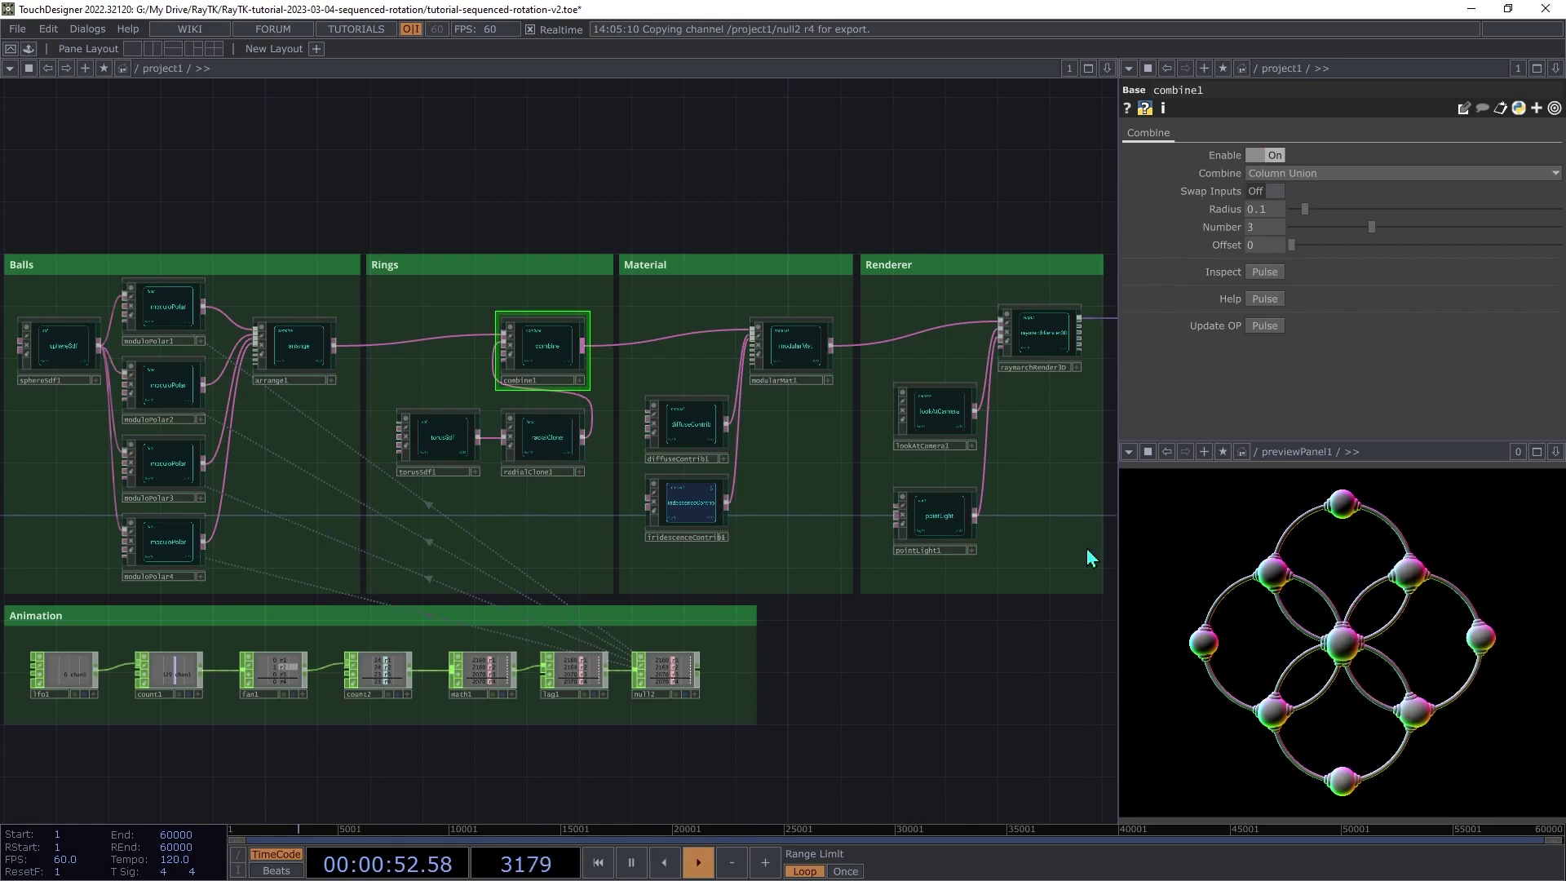
left_click(806, 351)
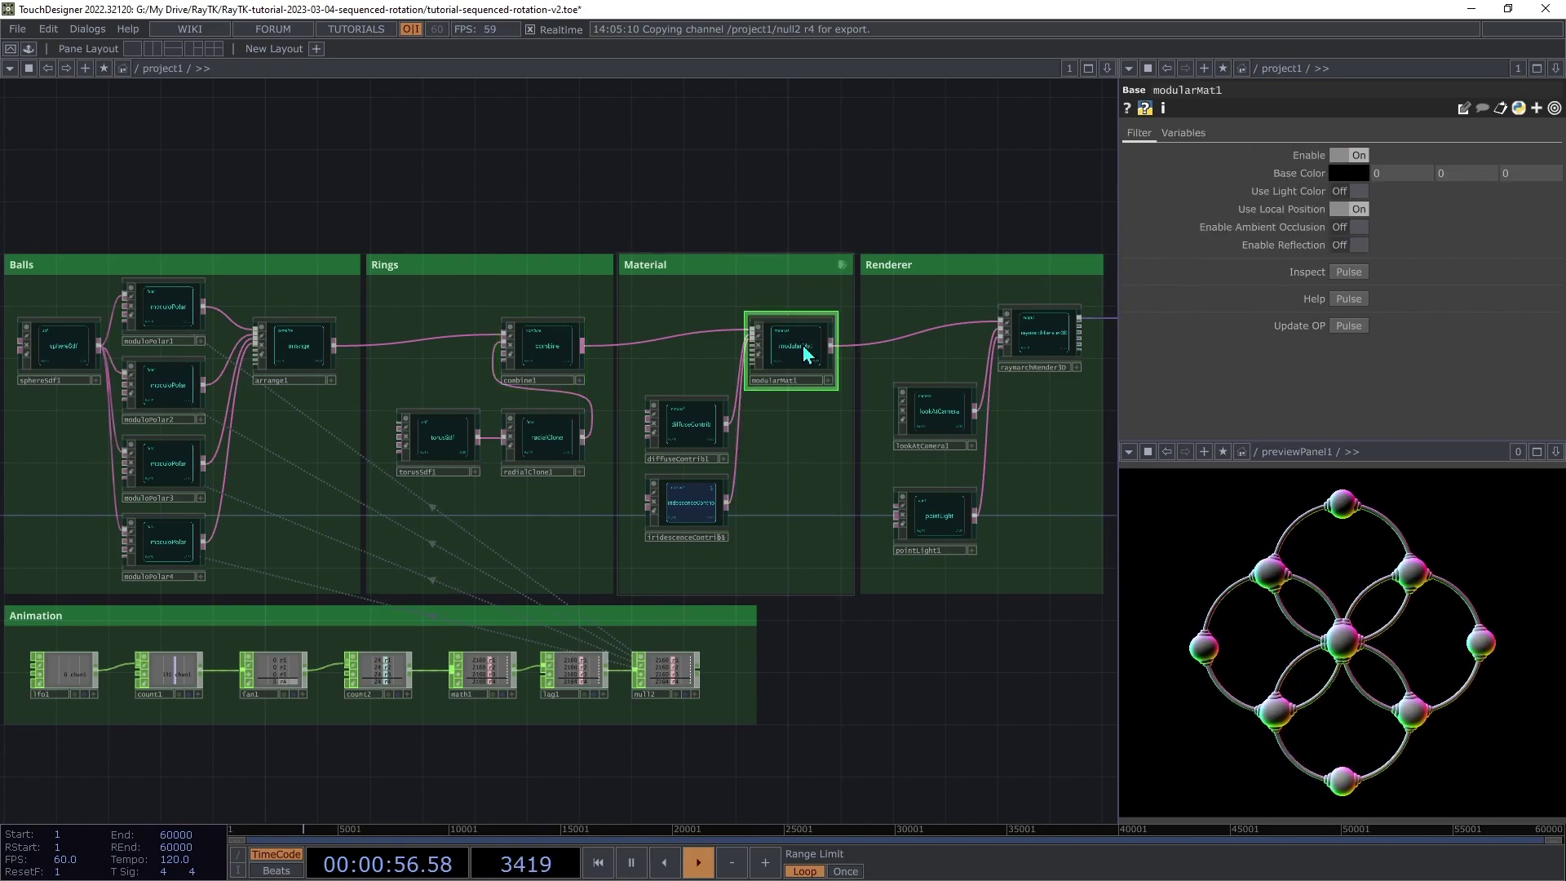
left_click(693, 426)
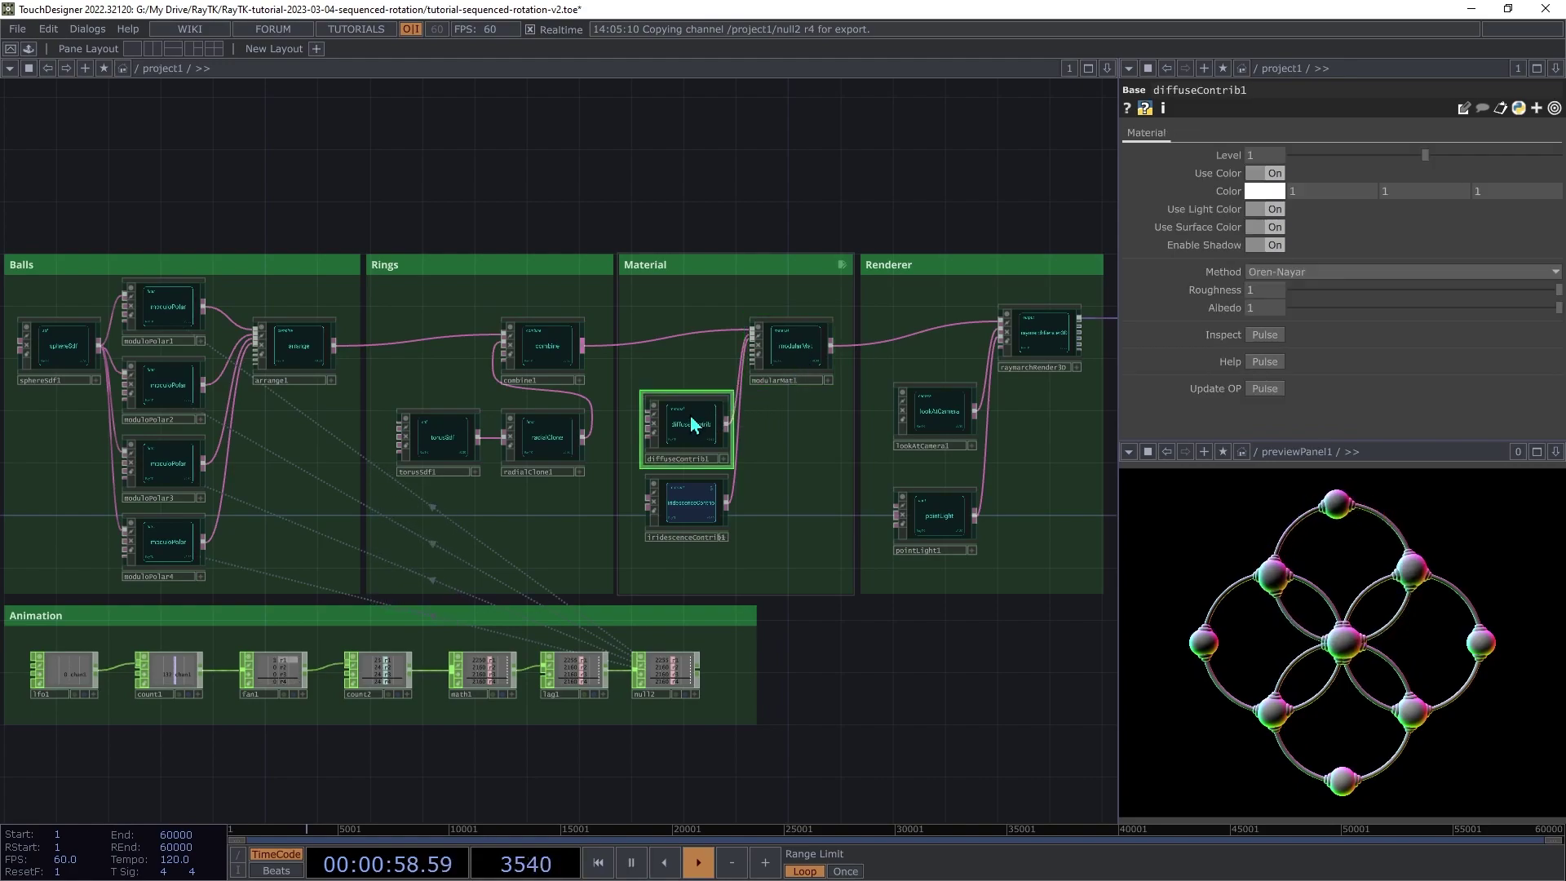
left_click(707, 499)
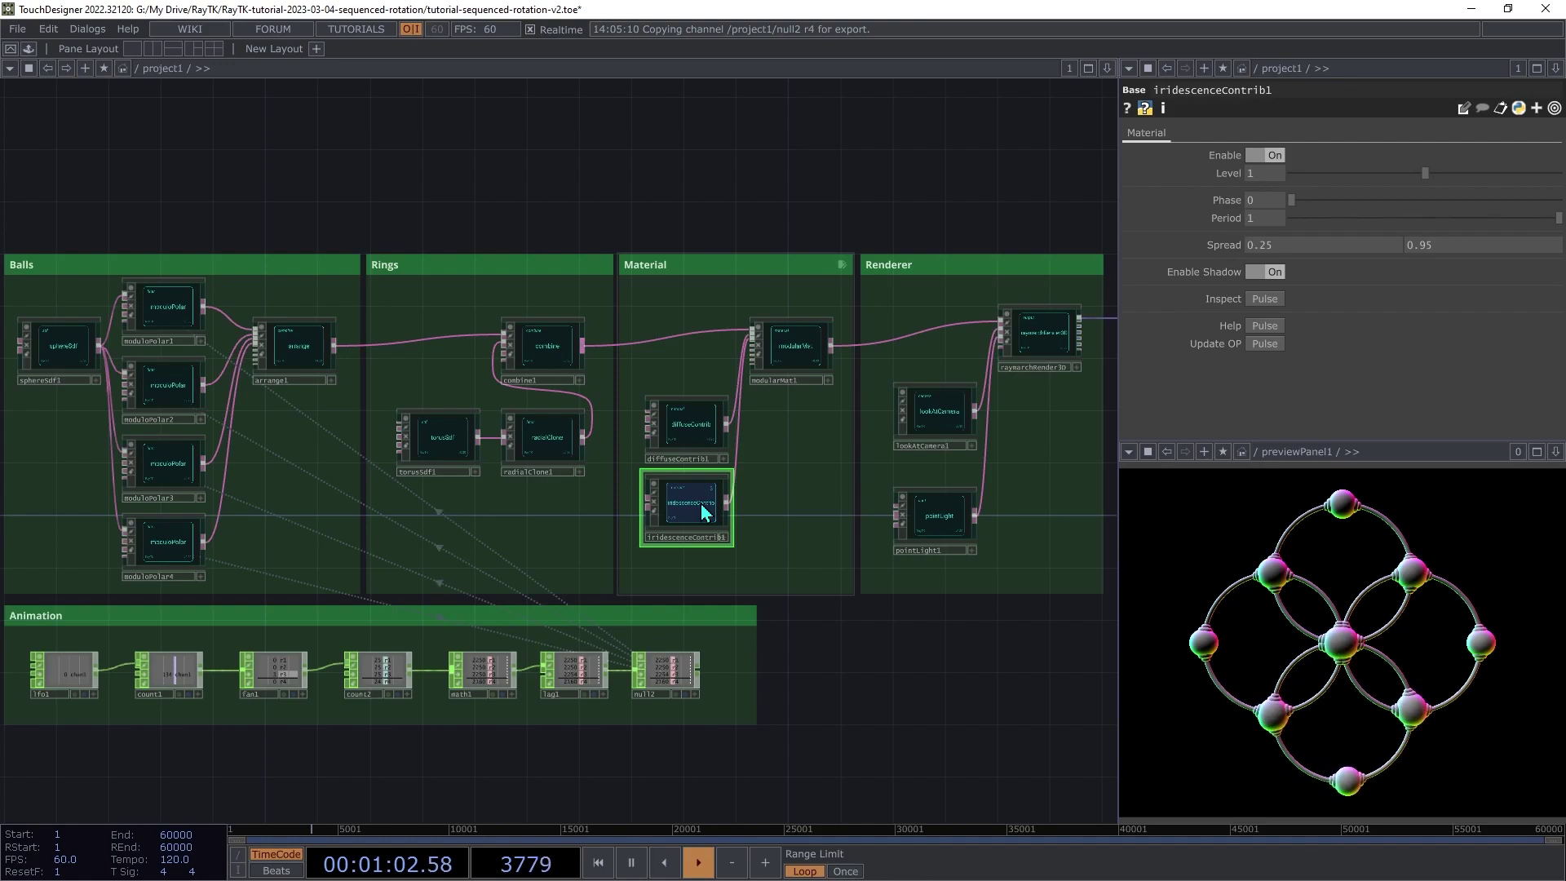
left_click(1044, 343)
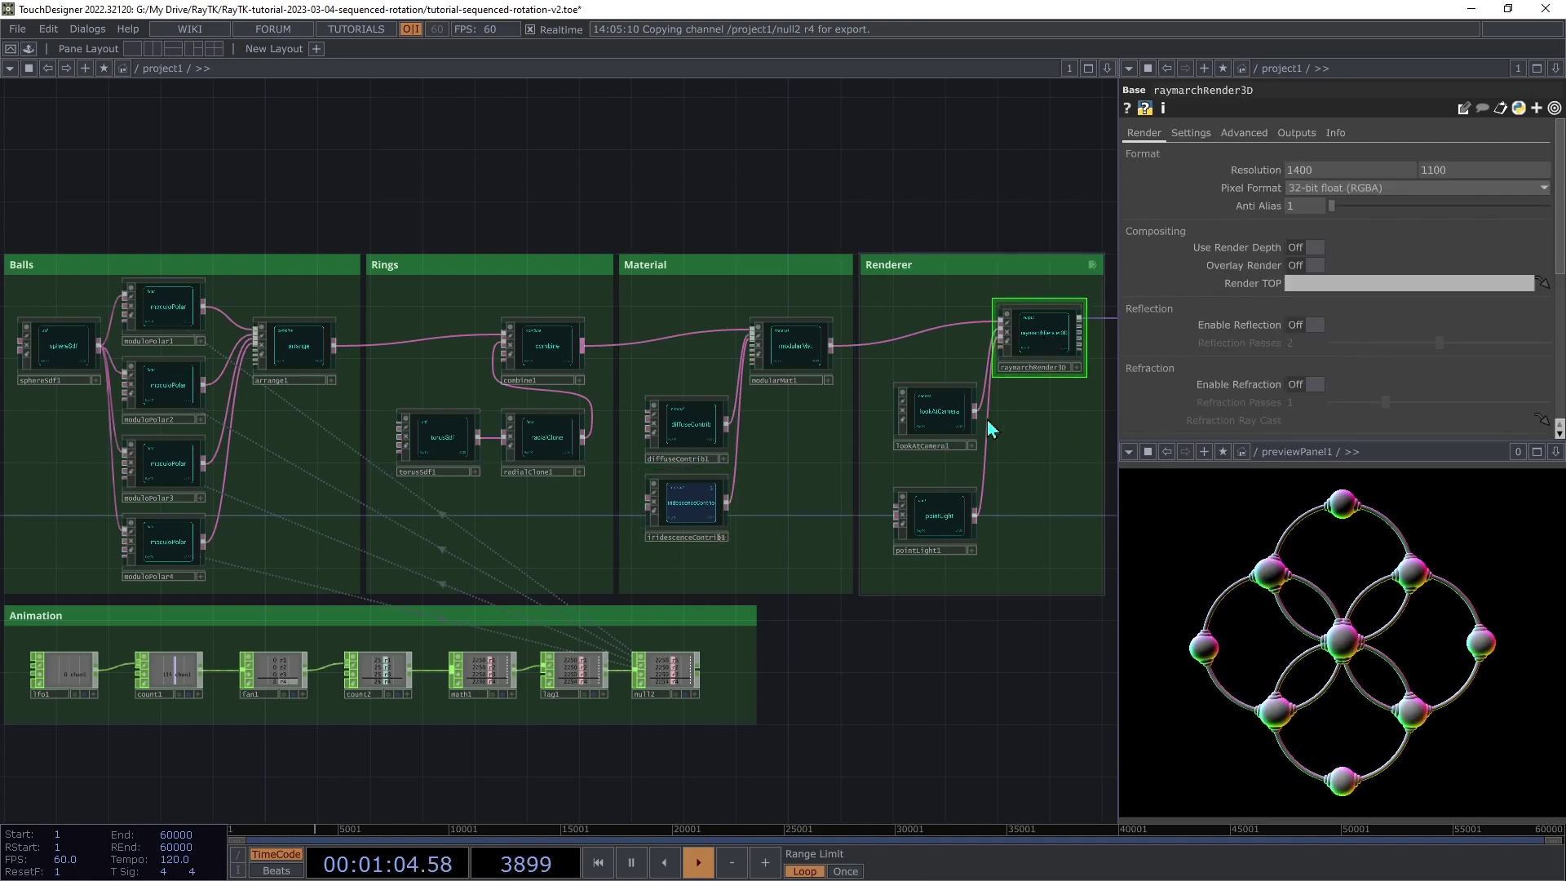
left_click(946, 422)
left_click(951, 519)
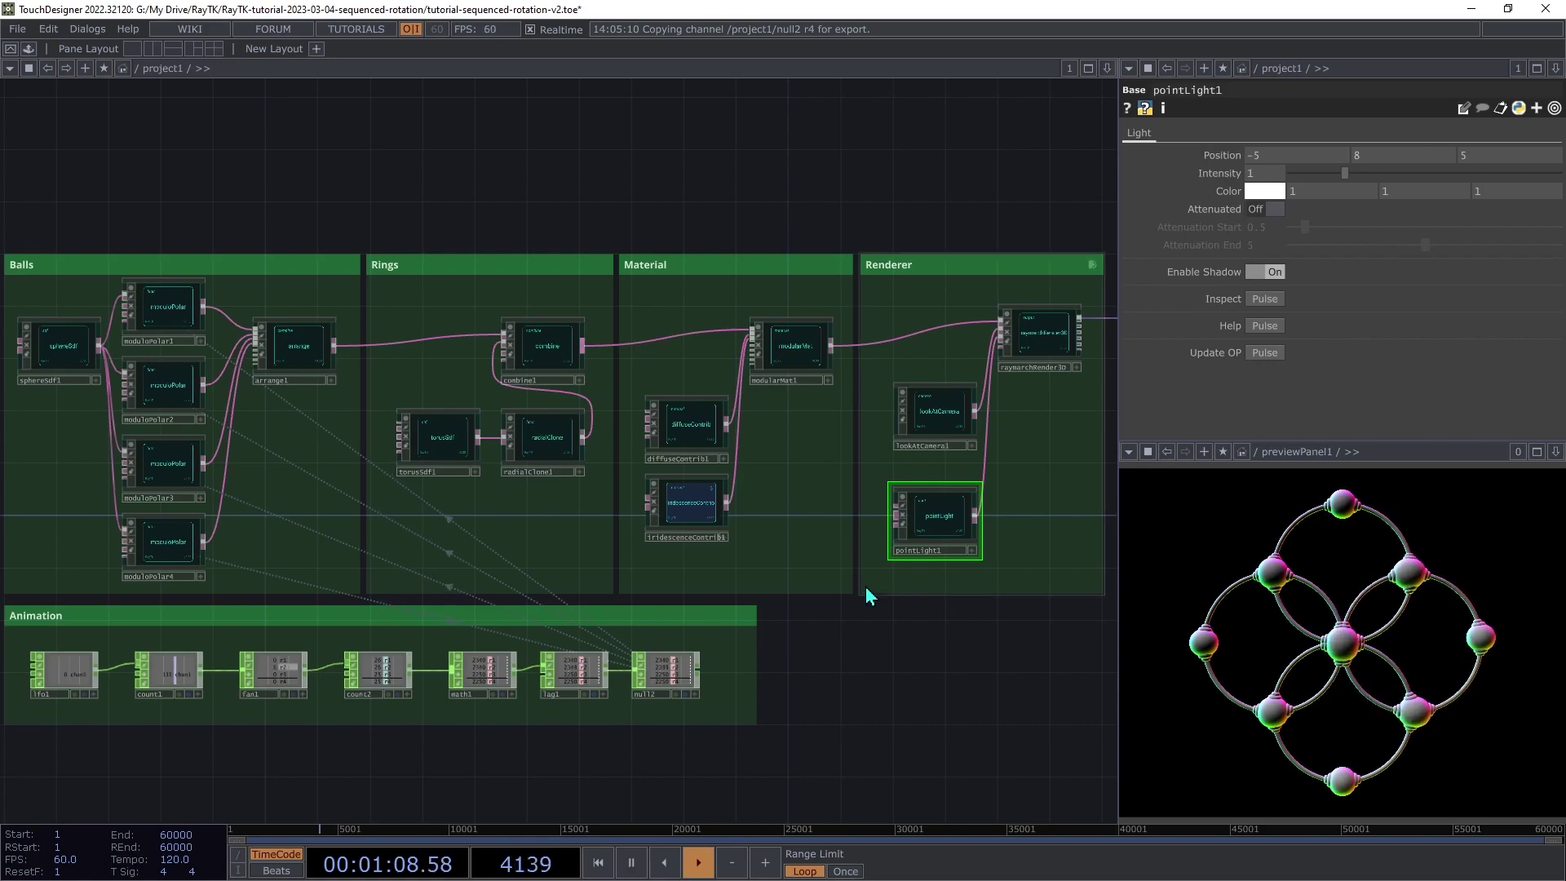
left_click(67, 668)
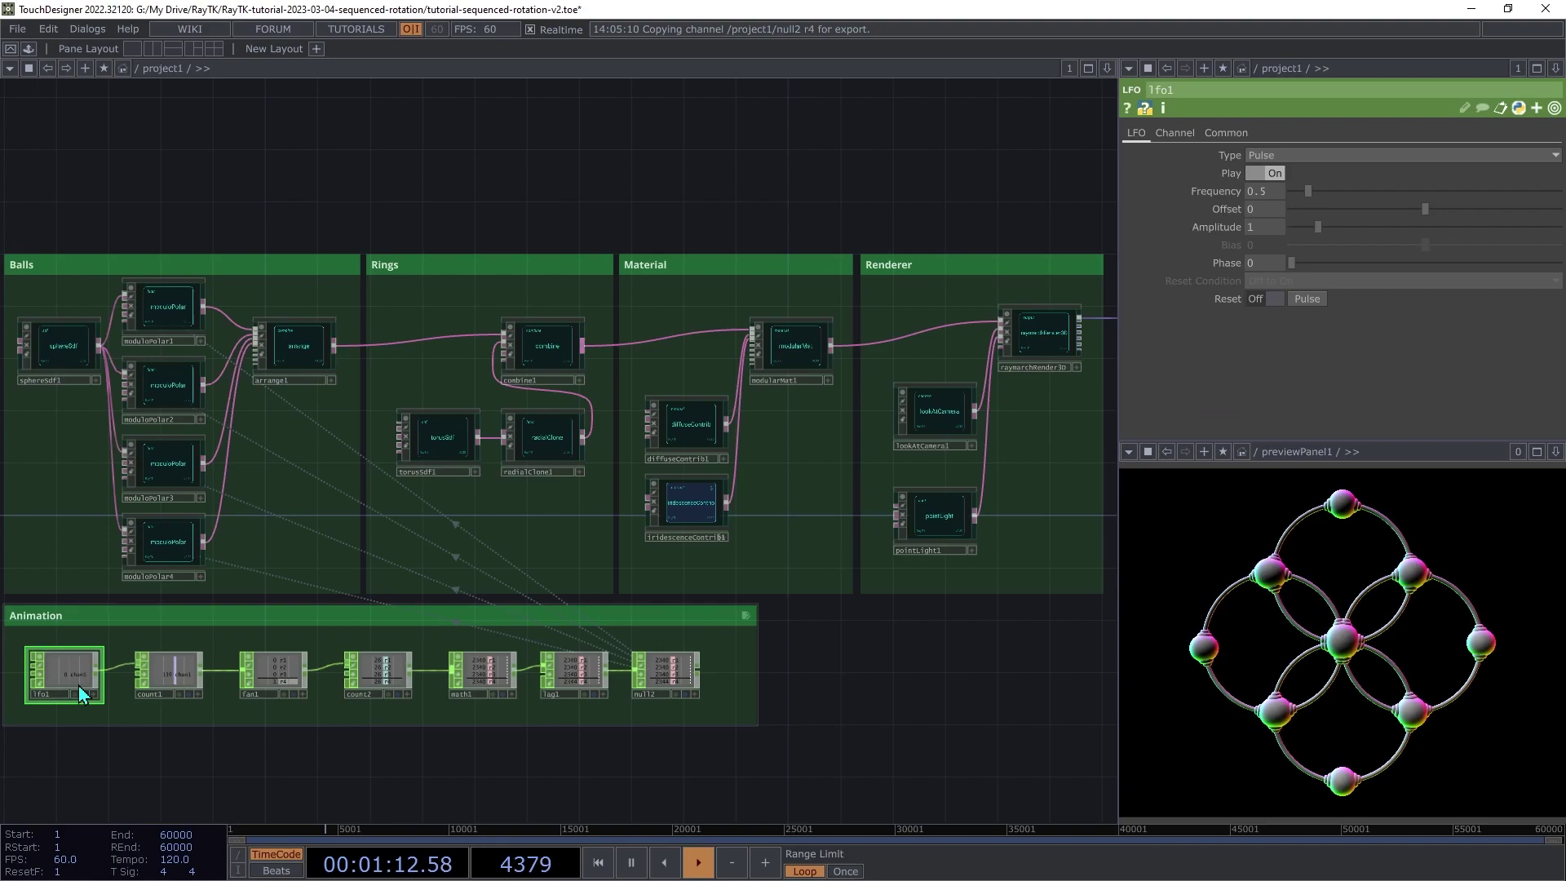
left_click(186, 670)
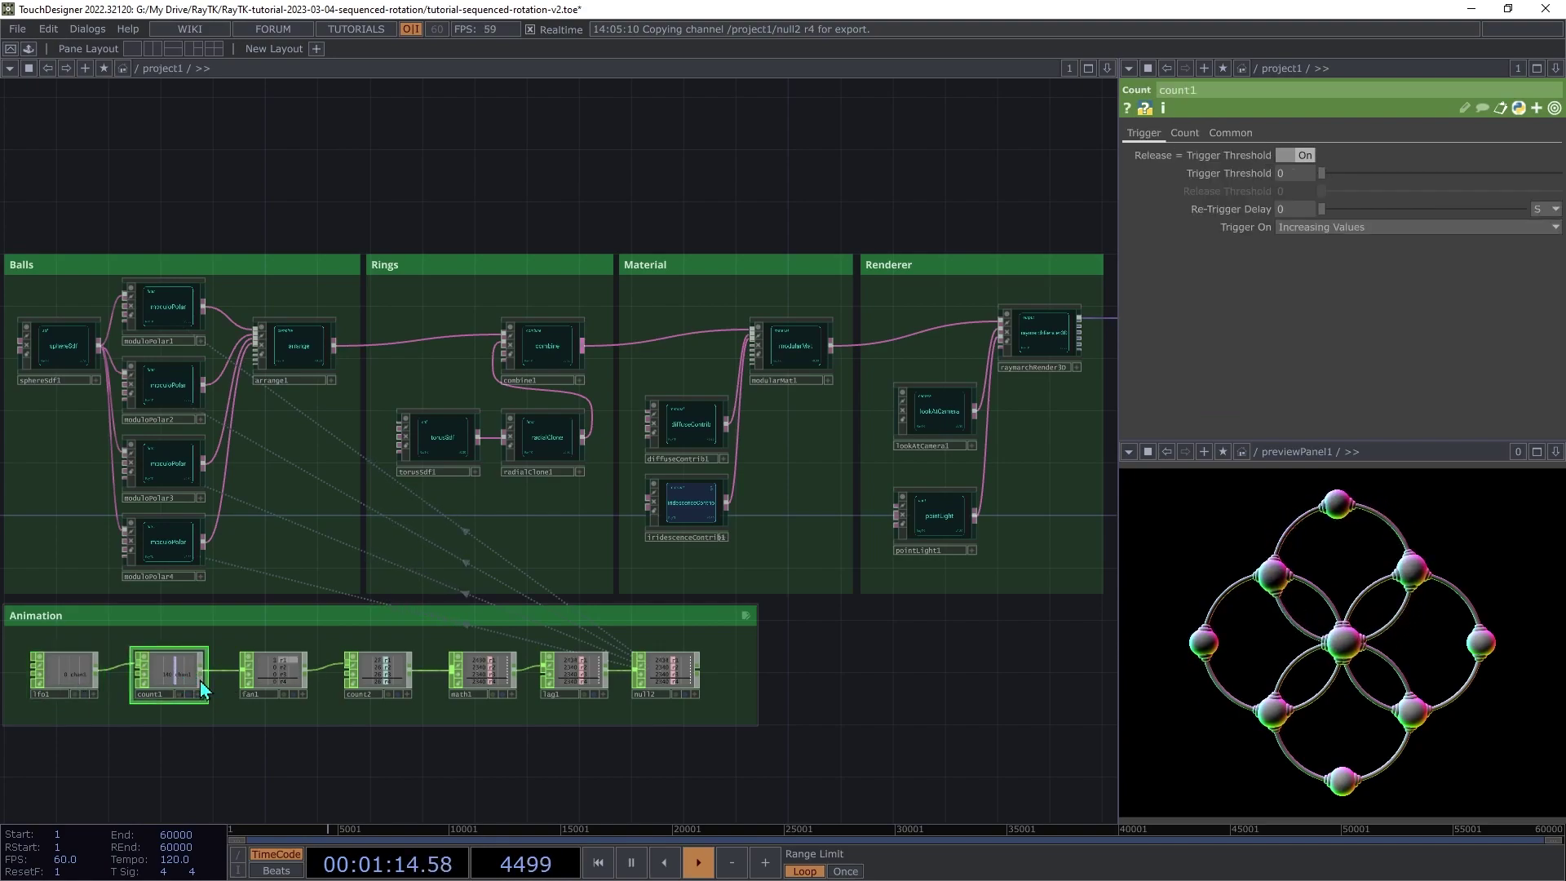
left_click(283, 674)
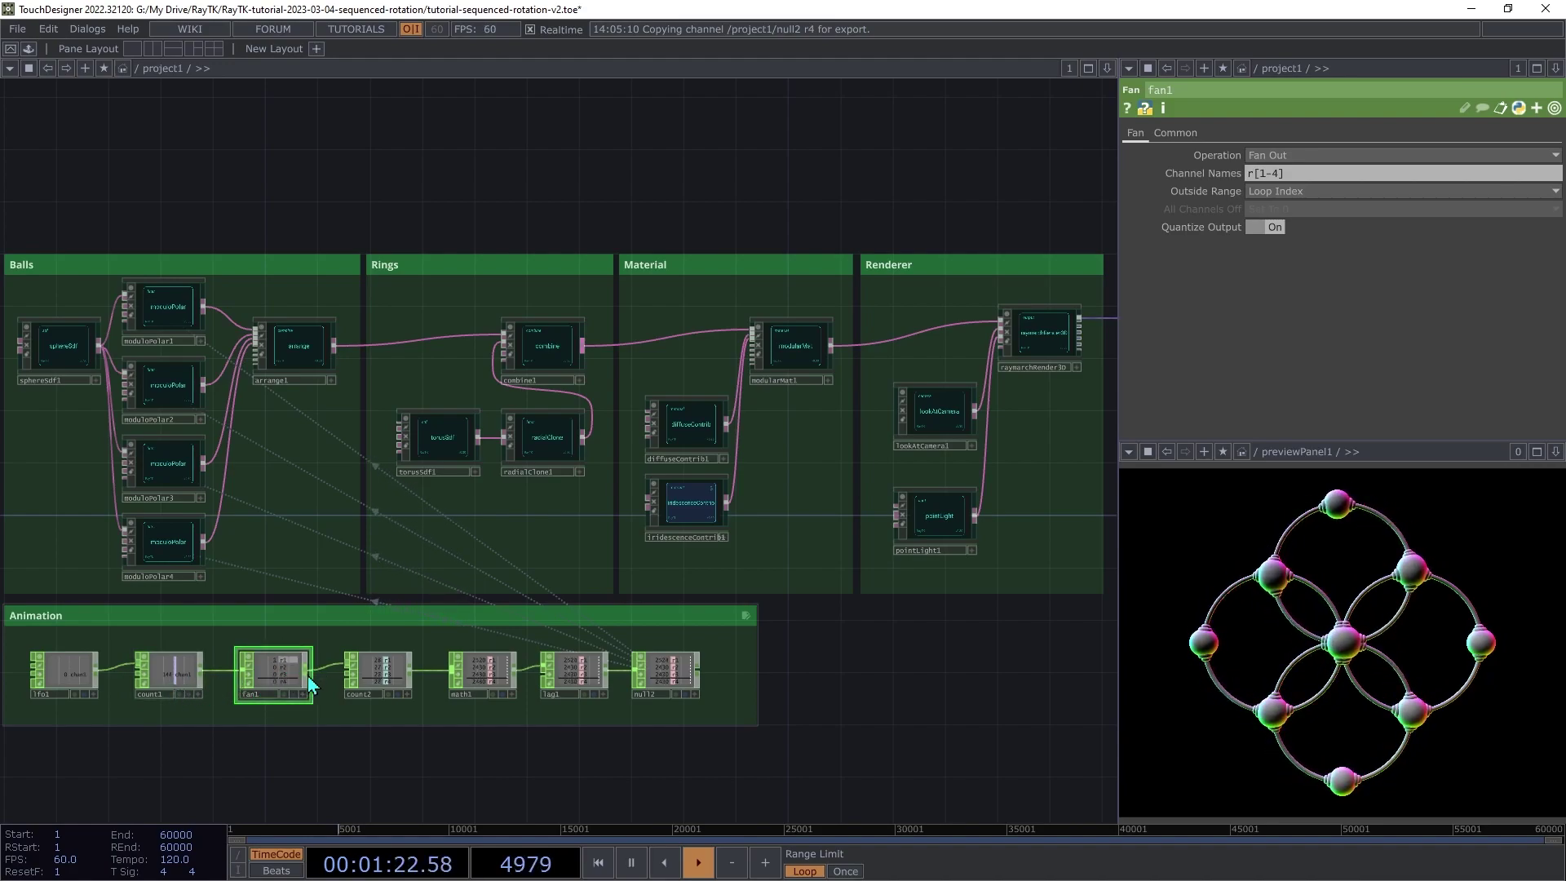
left_click(380, 673)
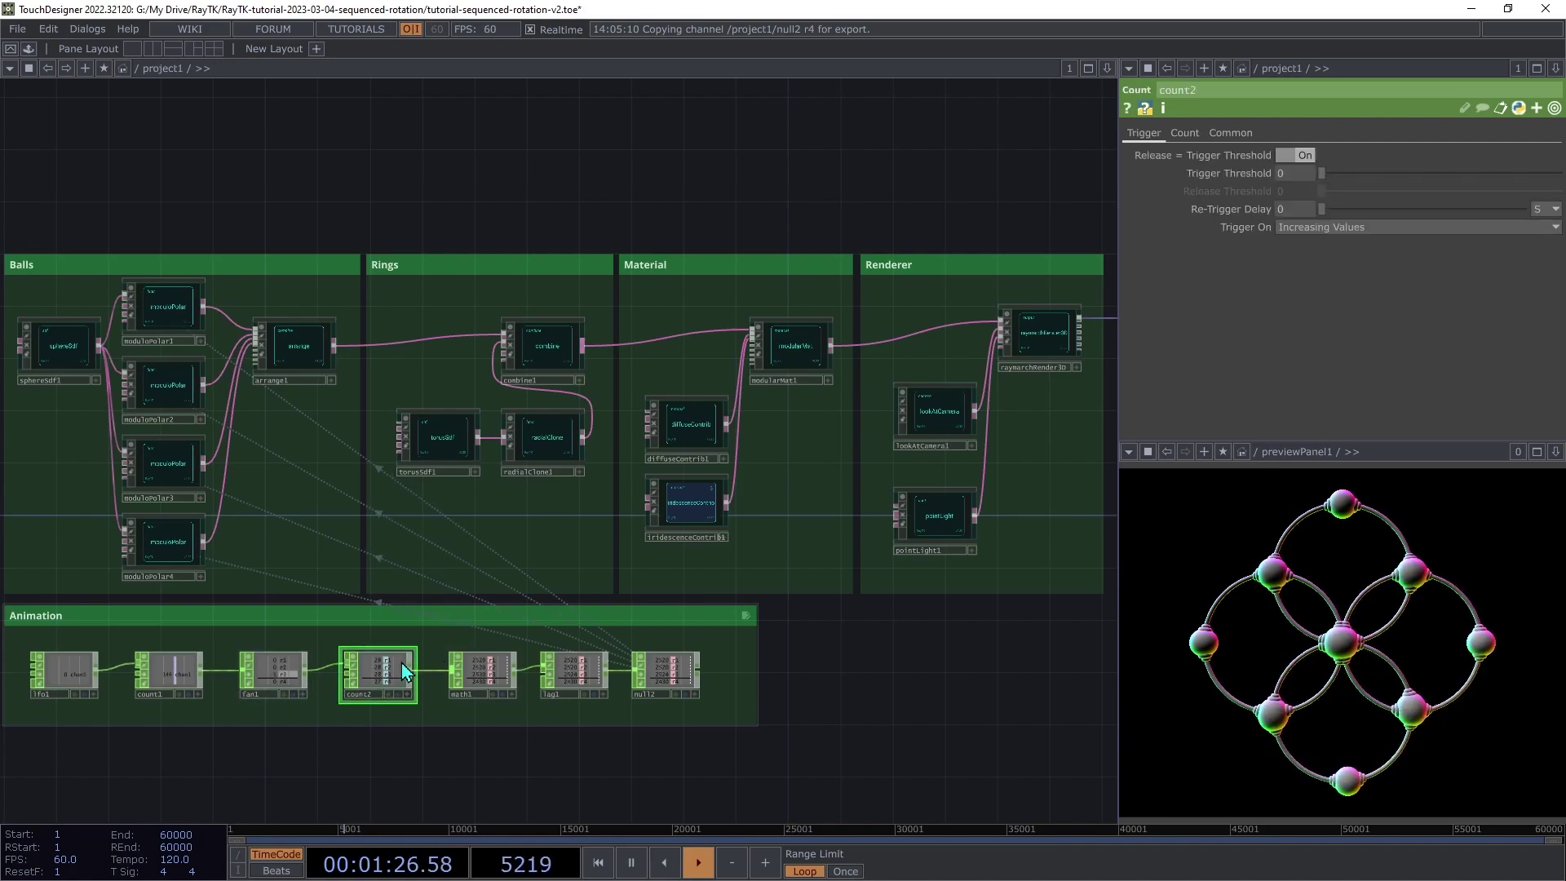
left_click(491, 672)
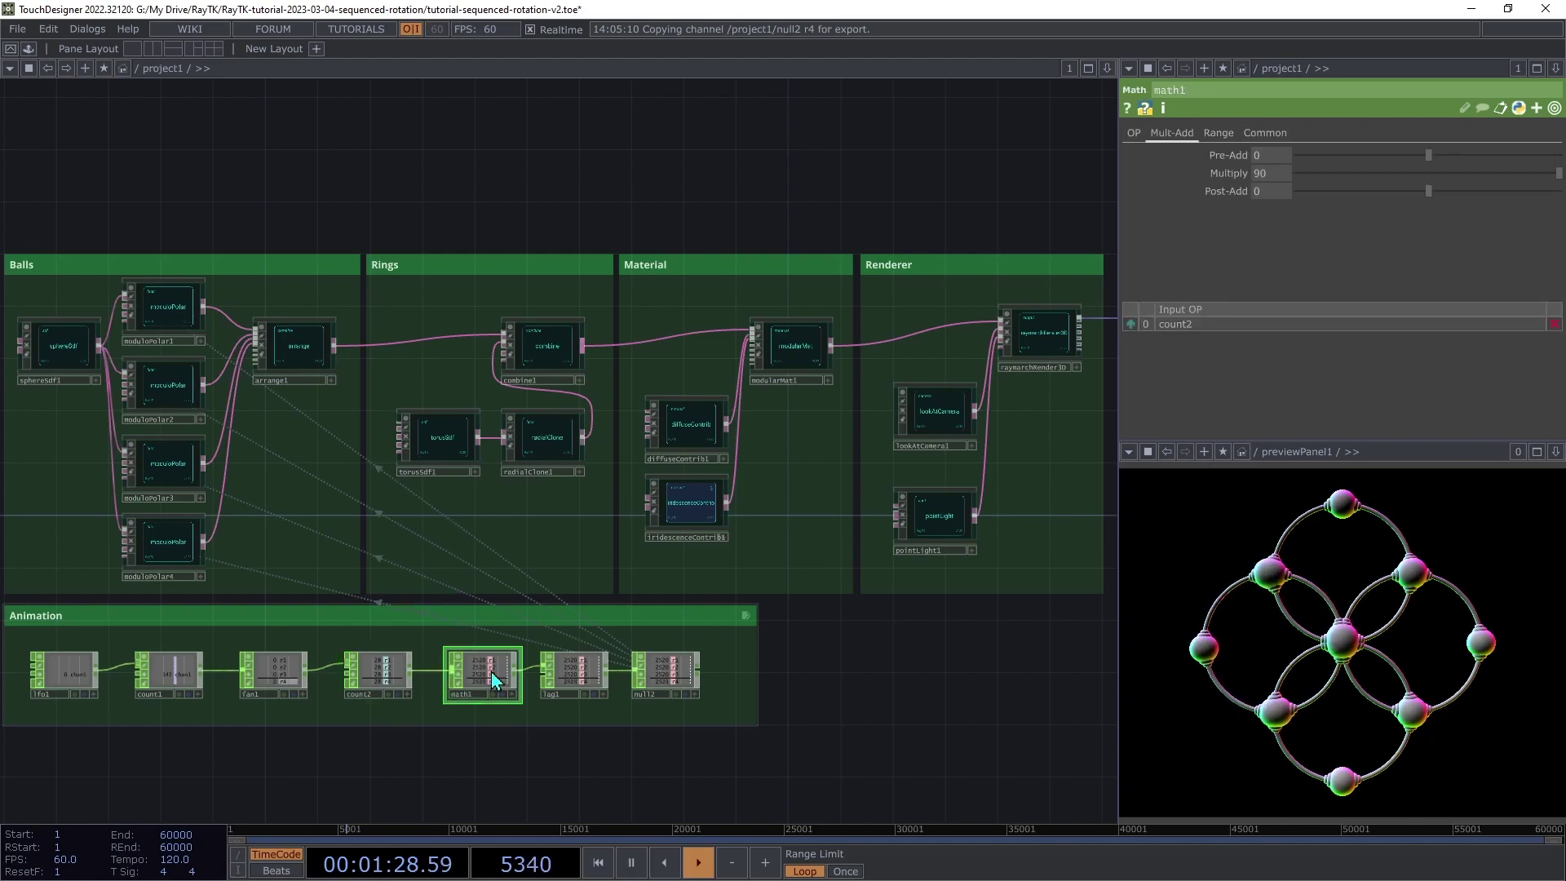
left_click(569, 675)
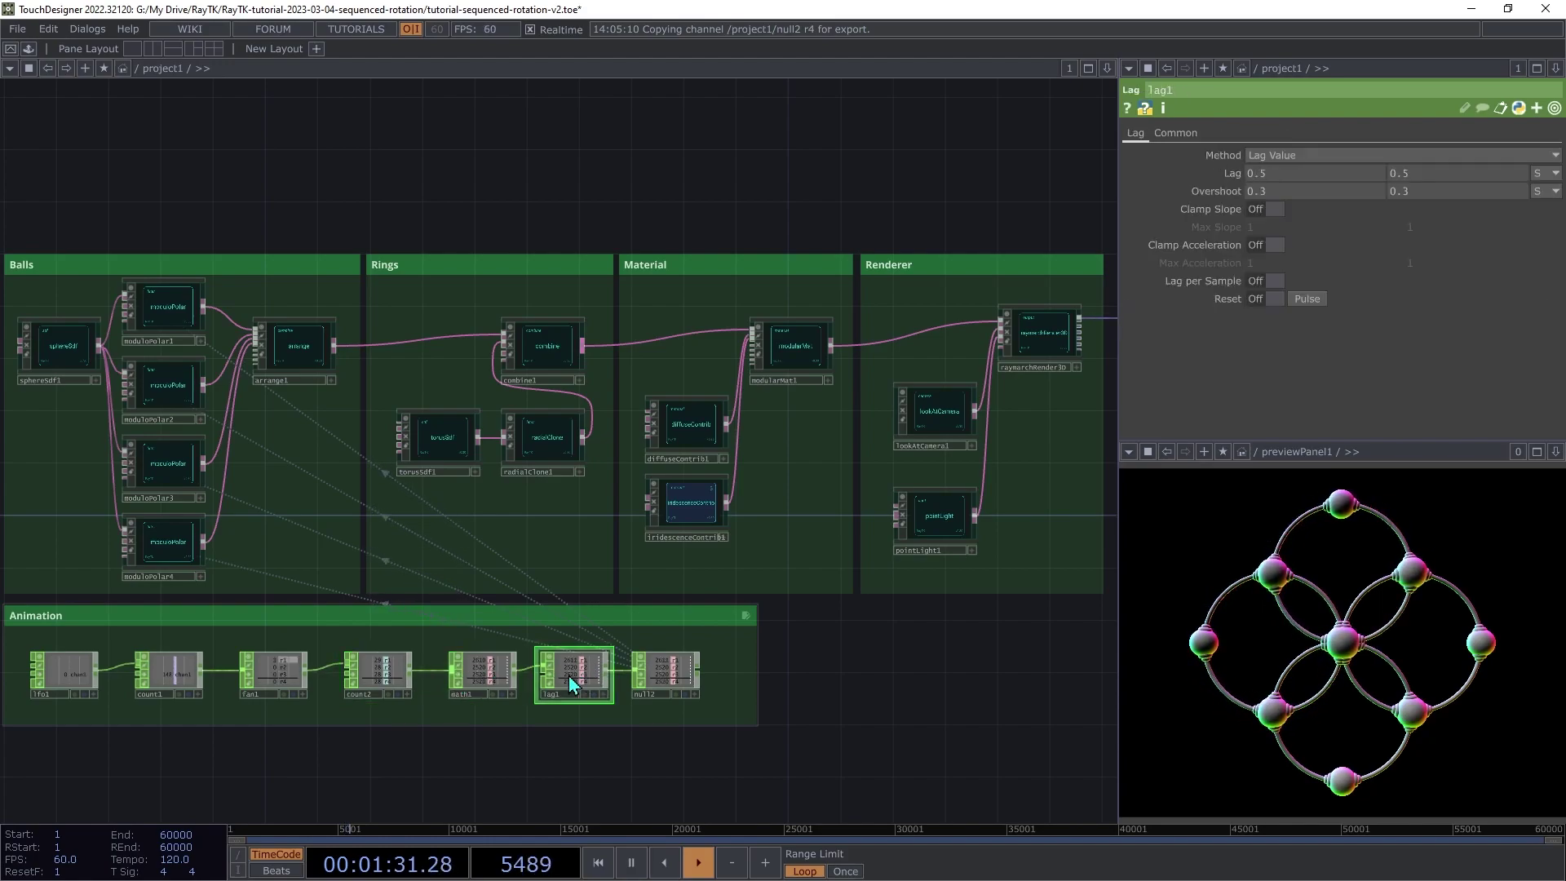
left_click(673, 673)
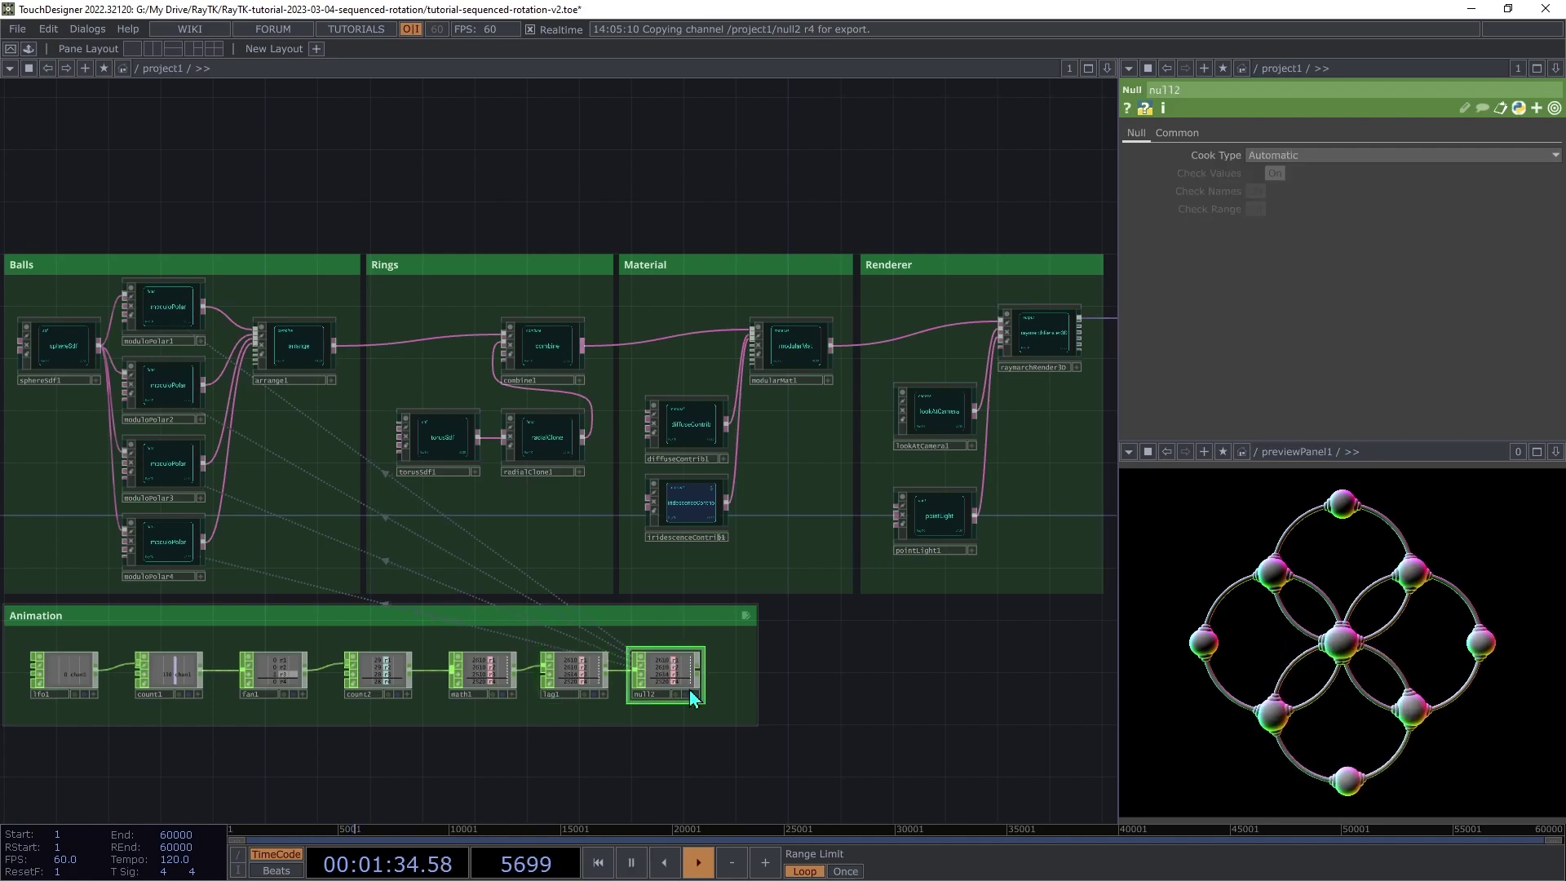
left_click(165, 310)
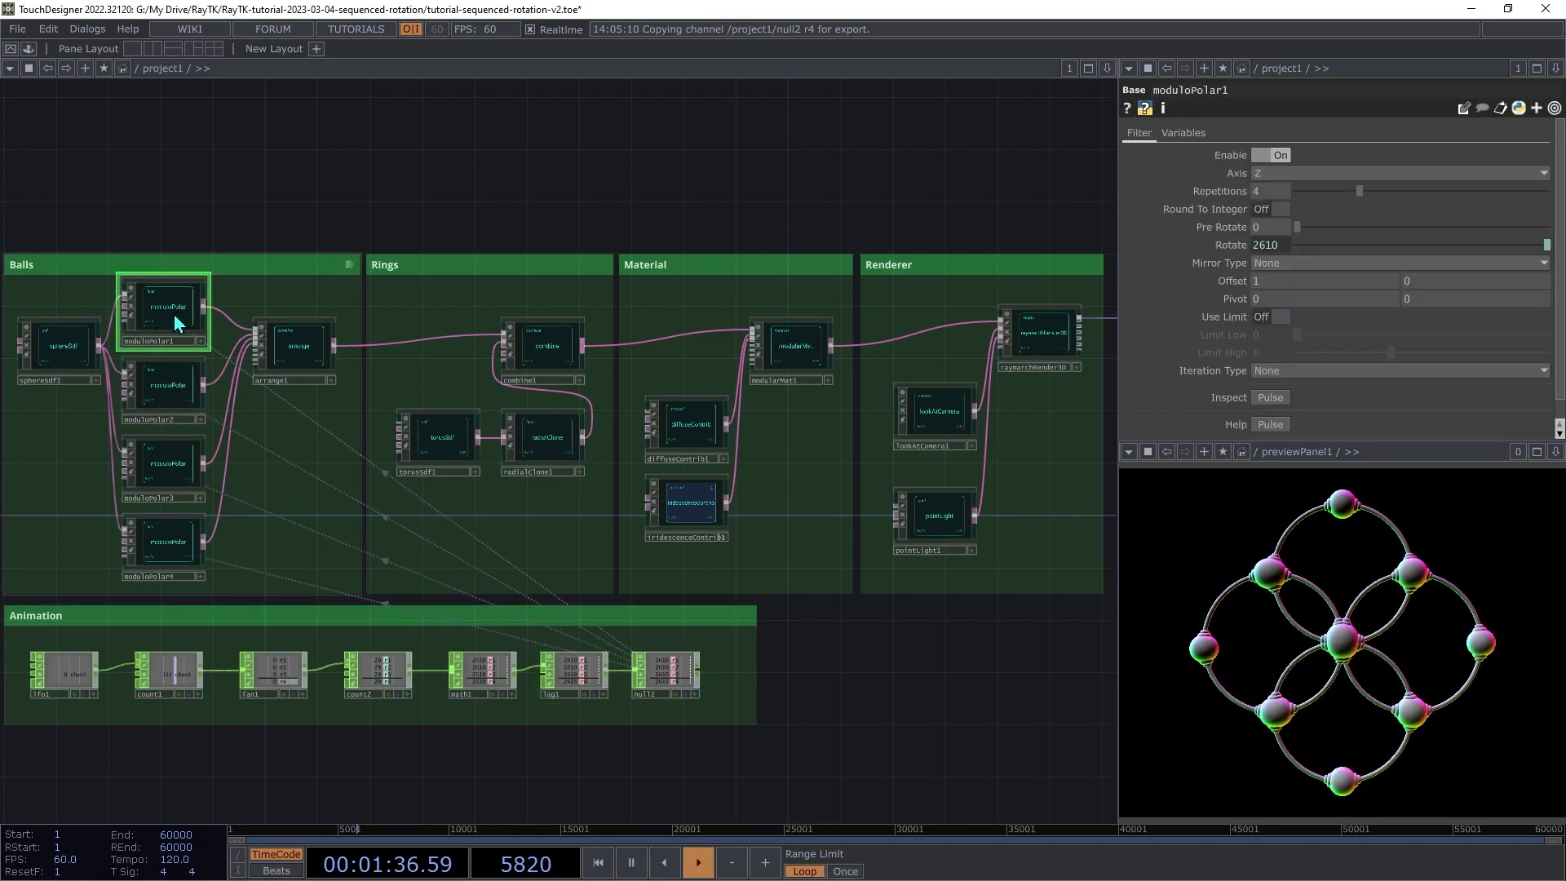